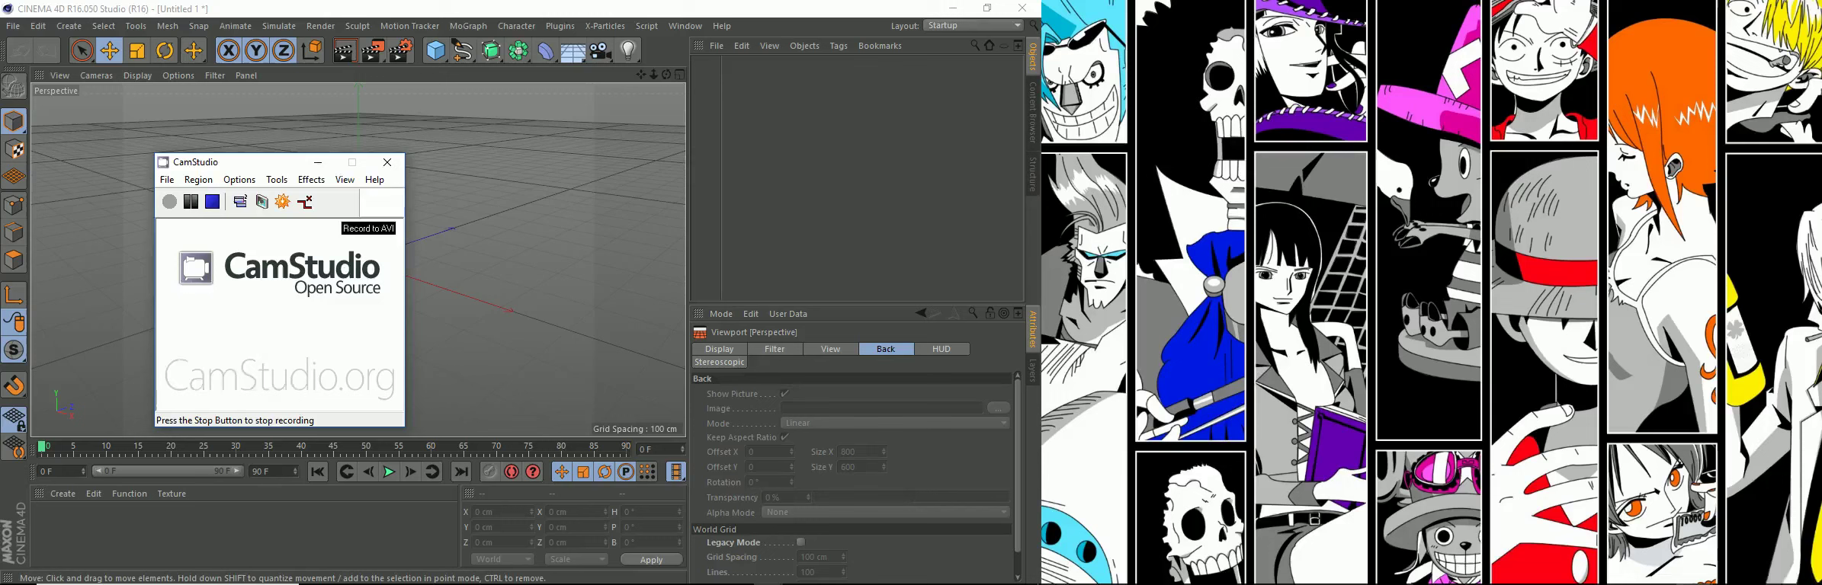
# Step: Minimize CamStudio and undock the Perspective viewport into a floating window moved to the right
pyautogui.click(319, 165)
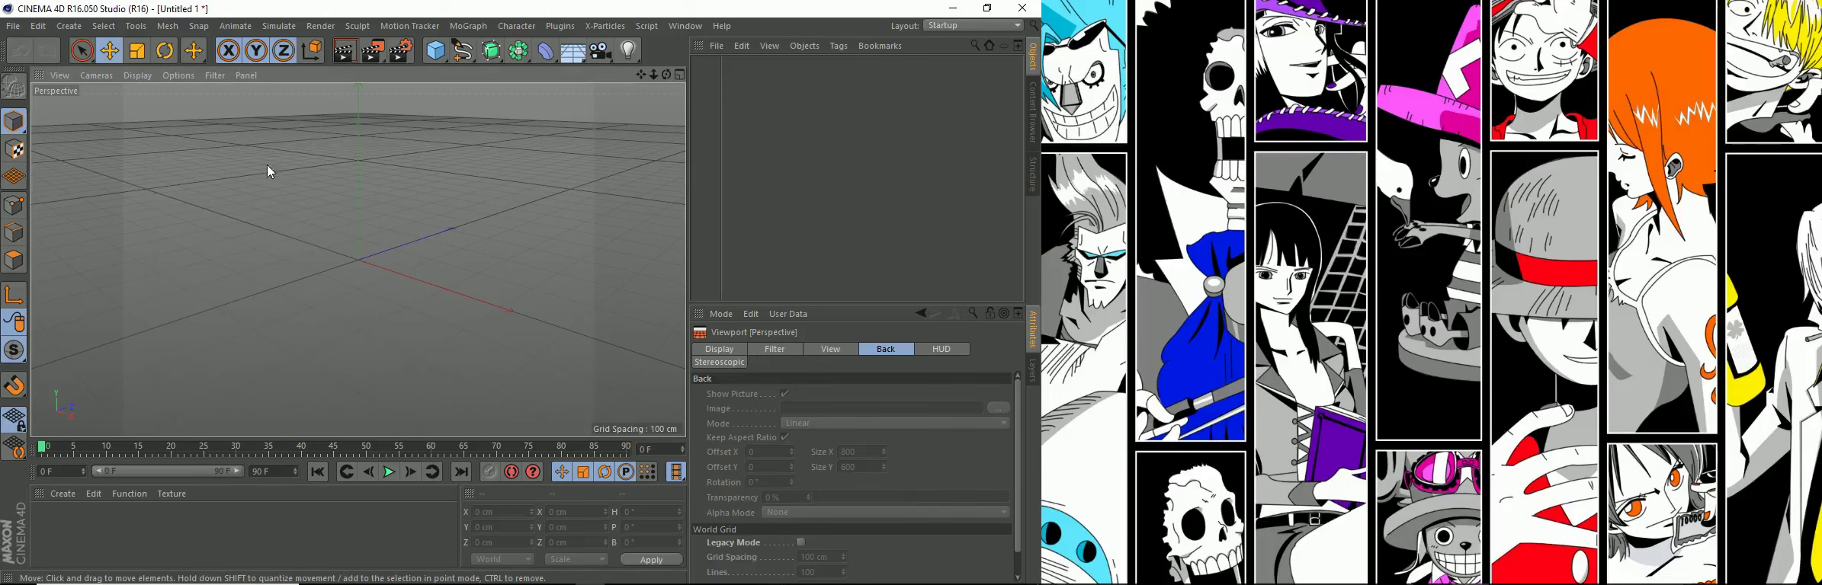
pyautogui.click(36, 74)
pyautogui.click(80, 93)
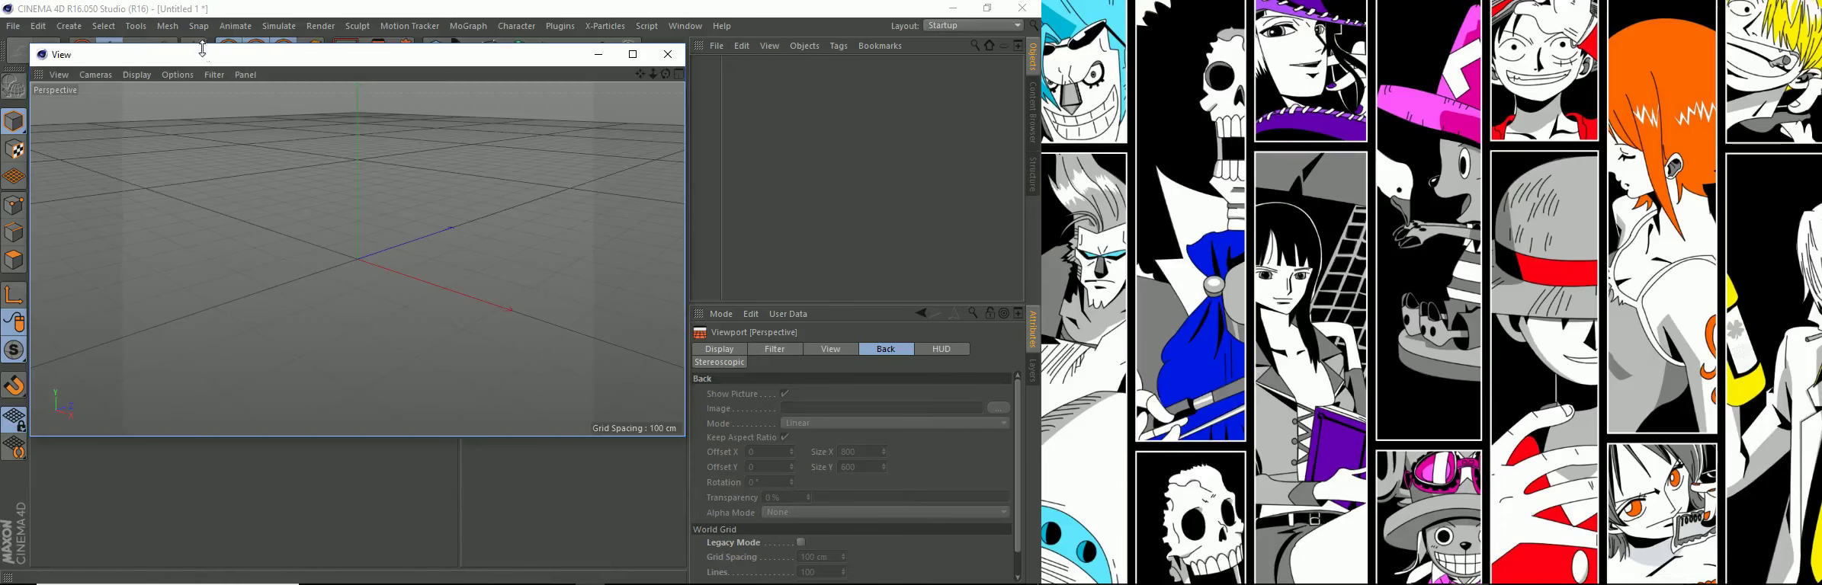
pyautogui.moveTo(204, 55)
pyautogui.mouseDown()
pyautogui.moveTo(1066, 209)
pyautogui.moveTo(1296, 4)
pyautogui.mouseUp()
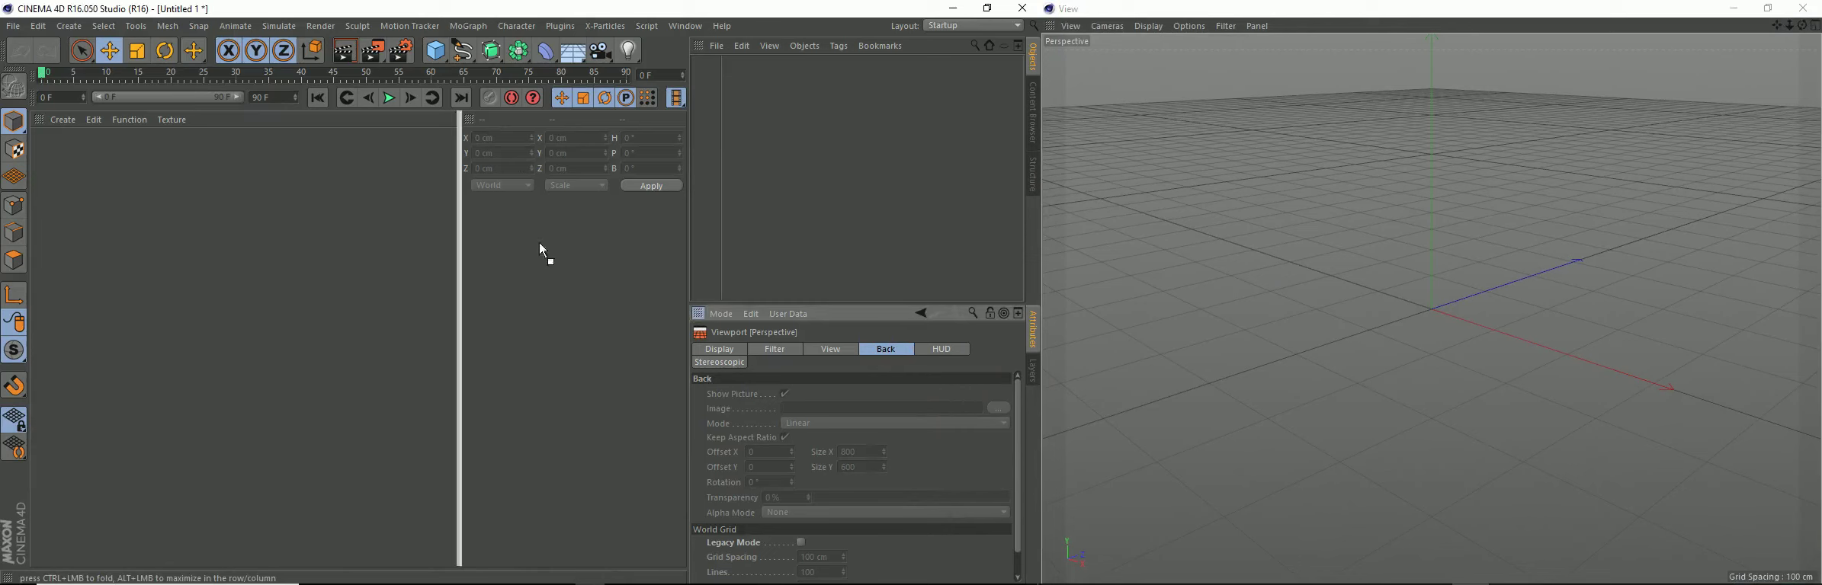
# Step: Re-dock the Attributes, Coordinates and Layers managers, and resize the Objects and Attributes panels
pyautogui.moveTo(518, 201); pyautogui.dragTo(514, 216)
pyautogui.moveTo(469, 119); pyautogui.dragTo(594, 271)
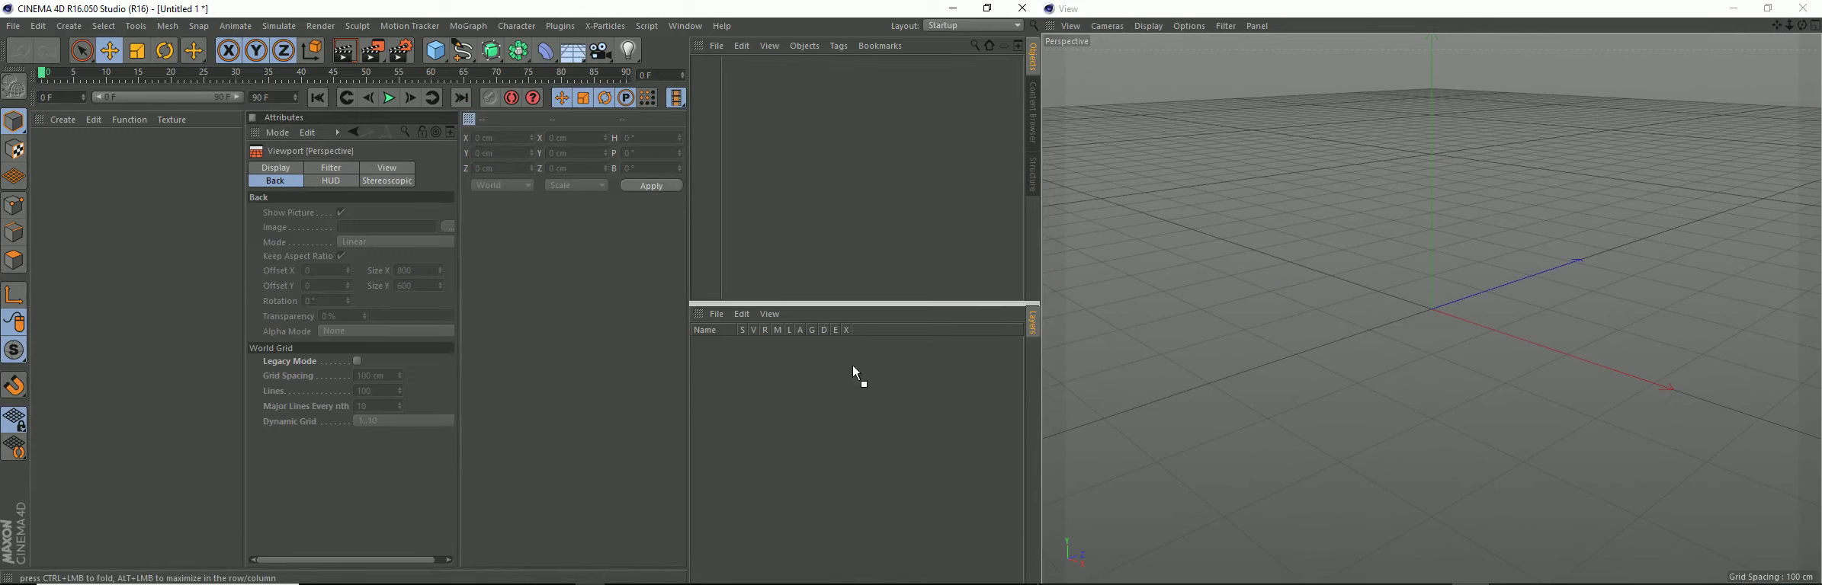
pyautogui.moveTo(675, 391); pyautogui.dragTo(852, 364)
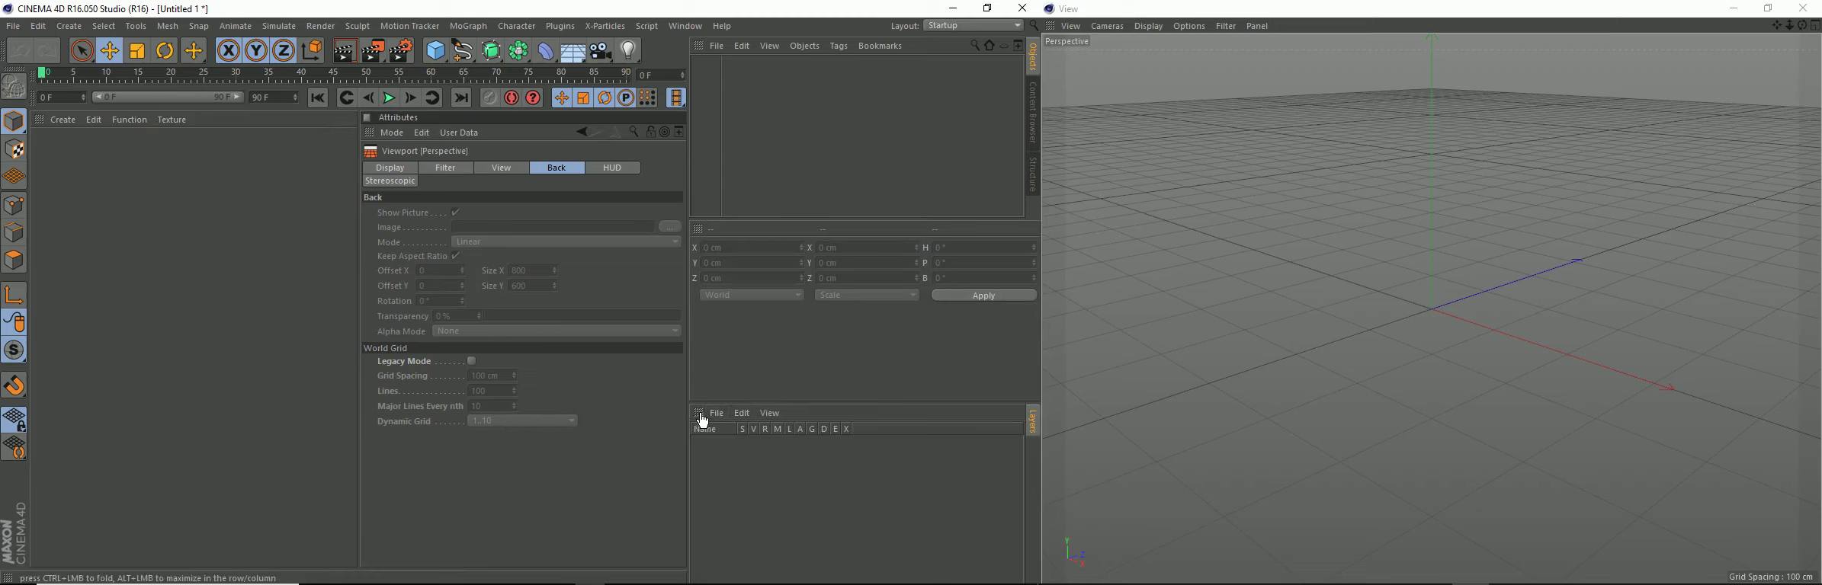
pyautogui.moveTo(701, 419); pyautogui.dragTo(264, 506)
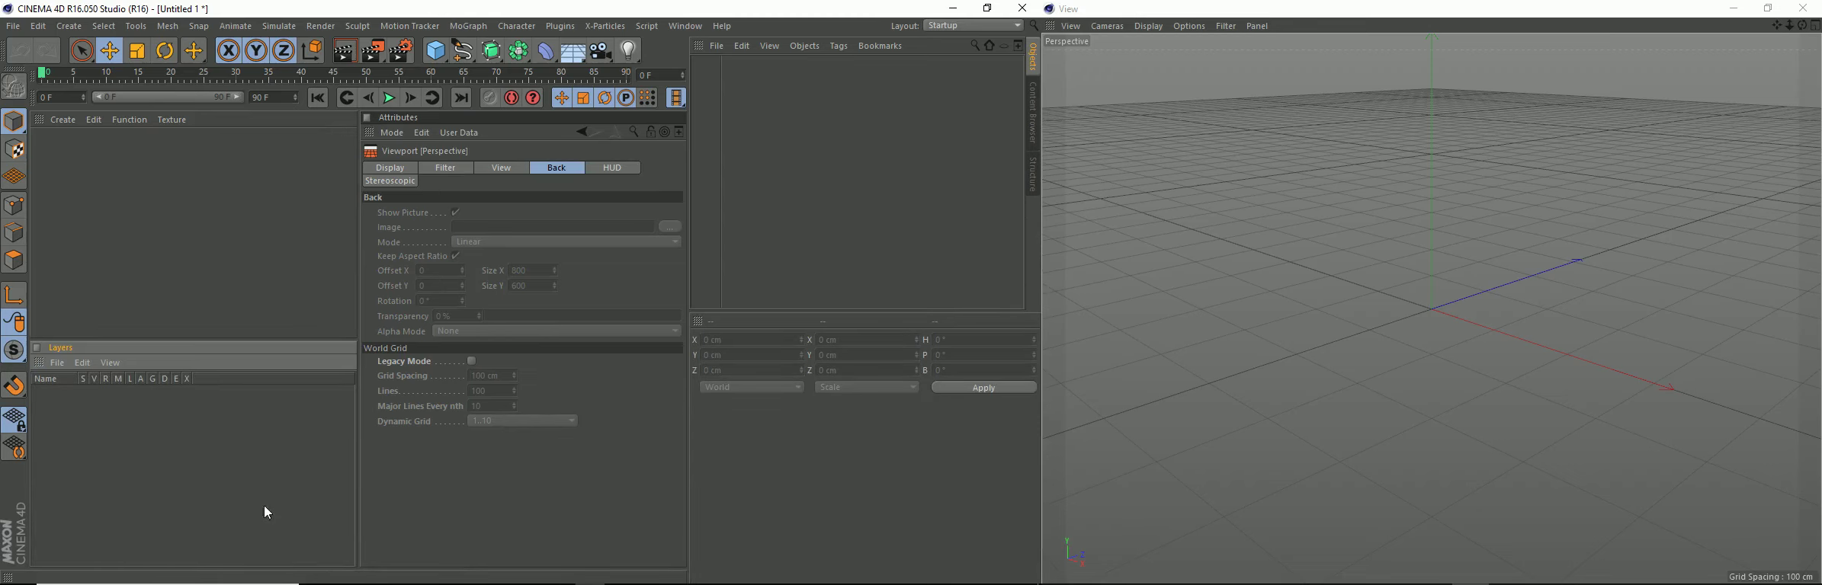
pyautogui.moveTo(775, 311); pyautogui.dragTo(779, 501)
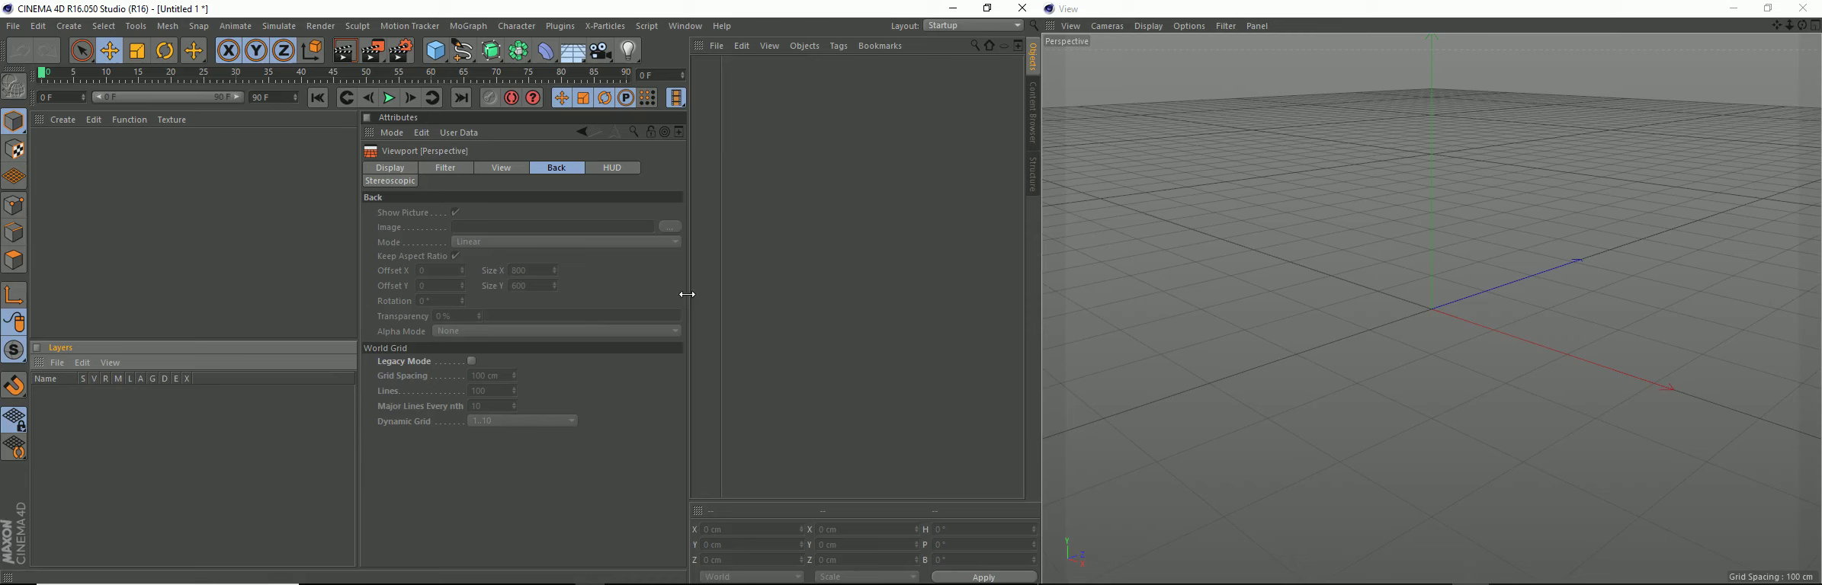
pyautogui.moveTo(687, 294); pyautogui.dragTo(640, 304)
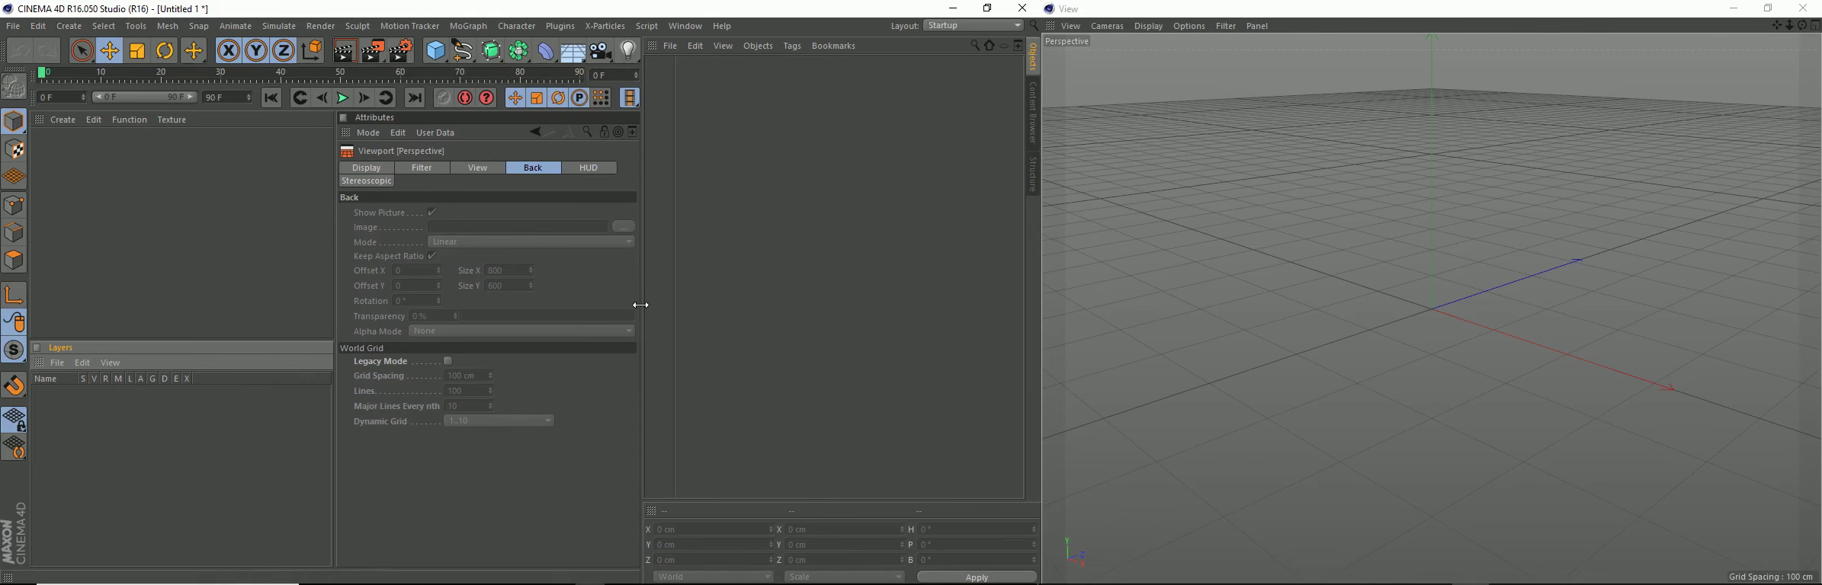
pyautogui.moveTo(641, 305); pyautogui.dragTo(646, 304)
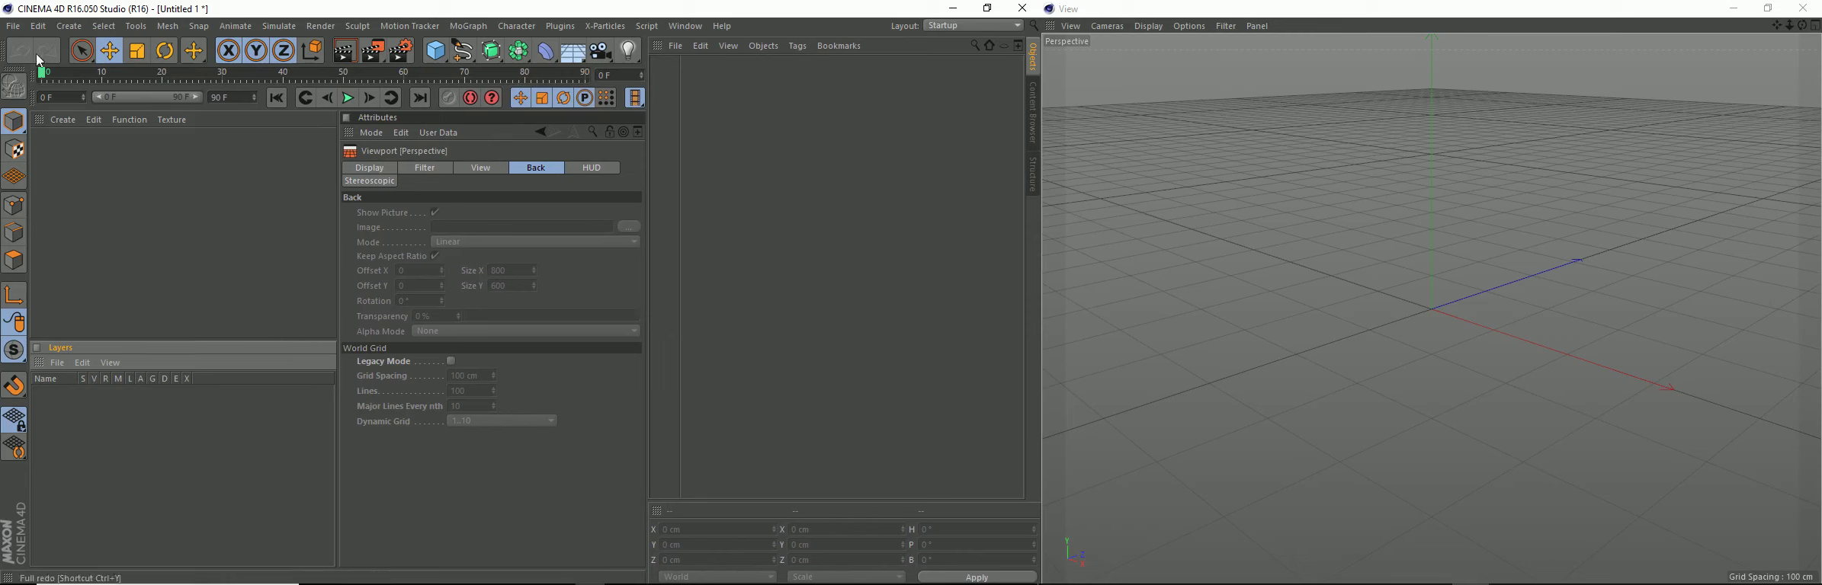
# Step: Switch to four views and load Front.jpg as the Front viewport's background image
pyautogui.middleClick(1346, 222)
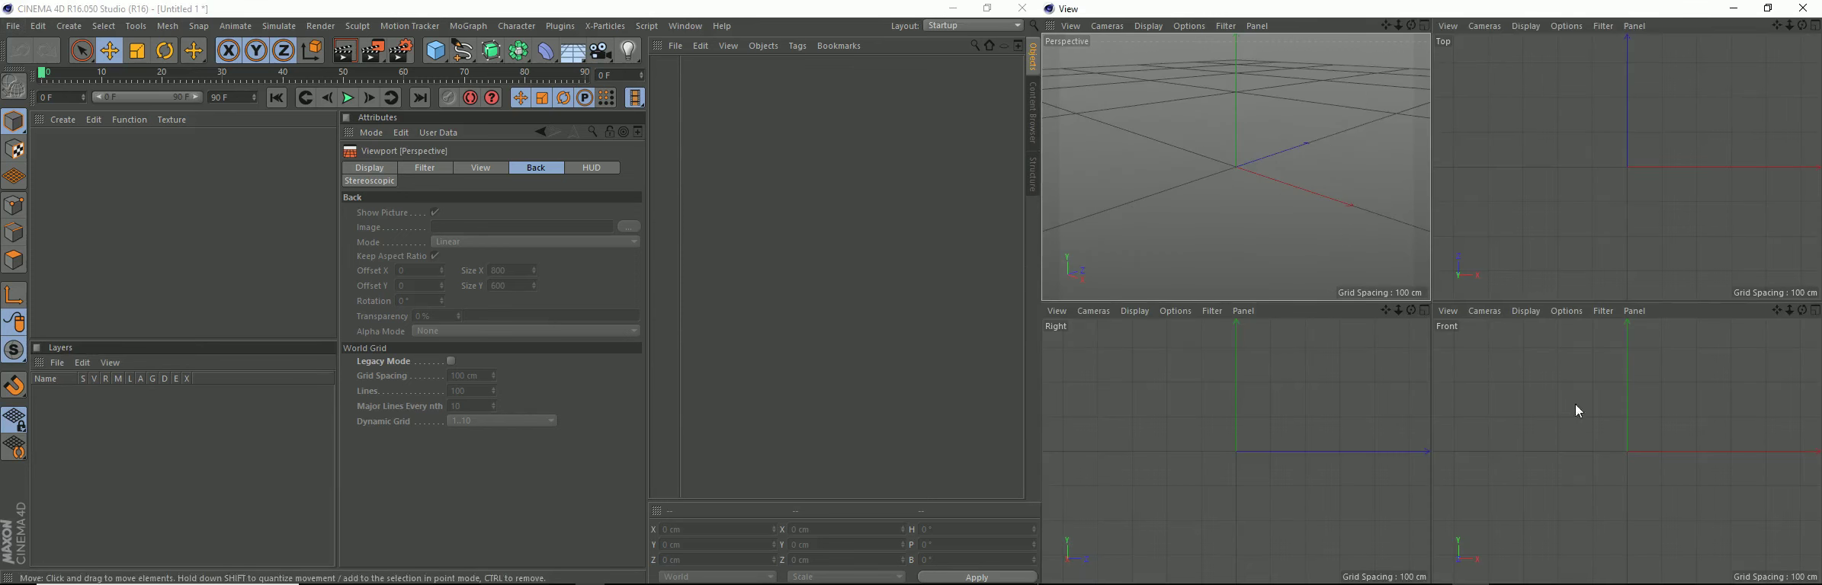
pyautogui.click(1527, 311)
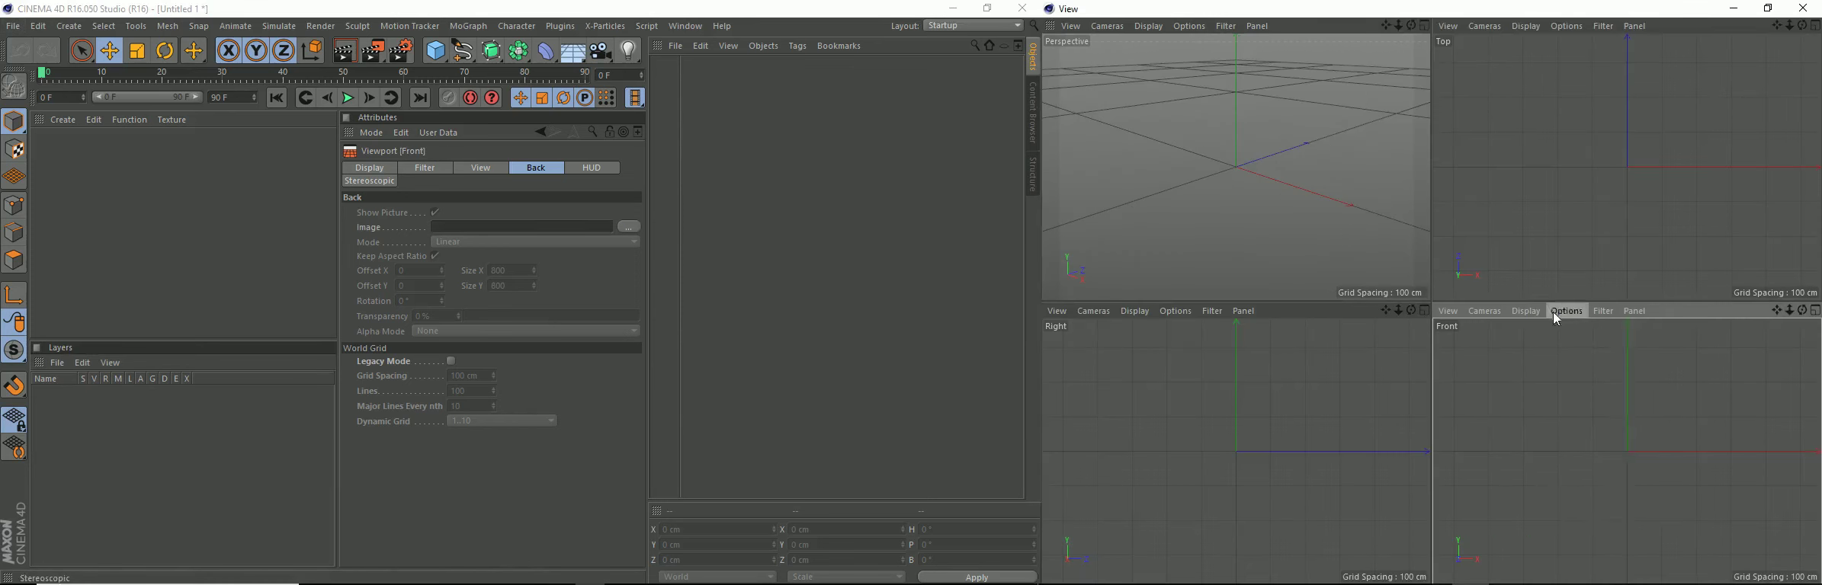
pyautogui.moveTo(1565, 310)
pyautogui.click(1582, 561)
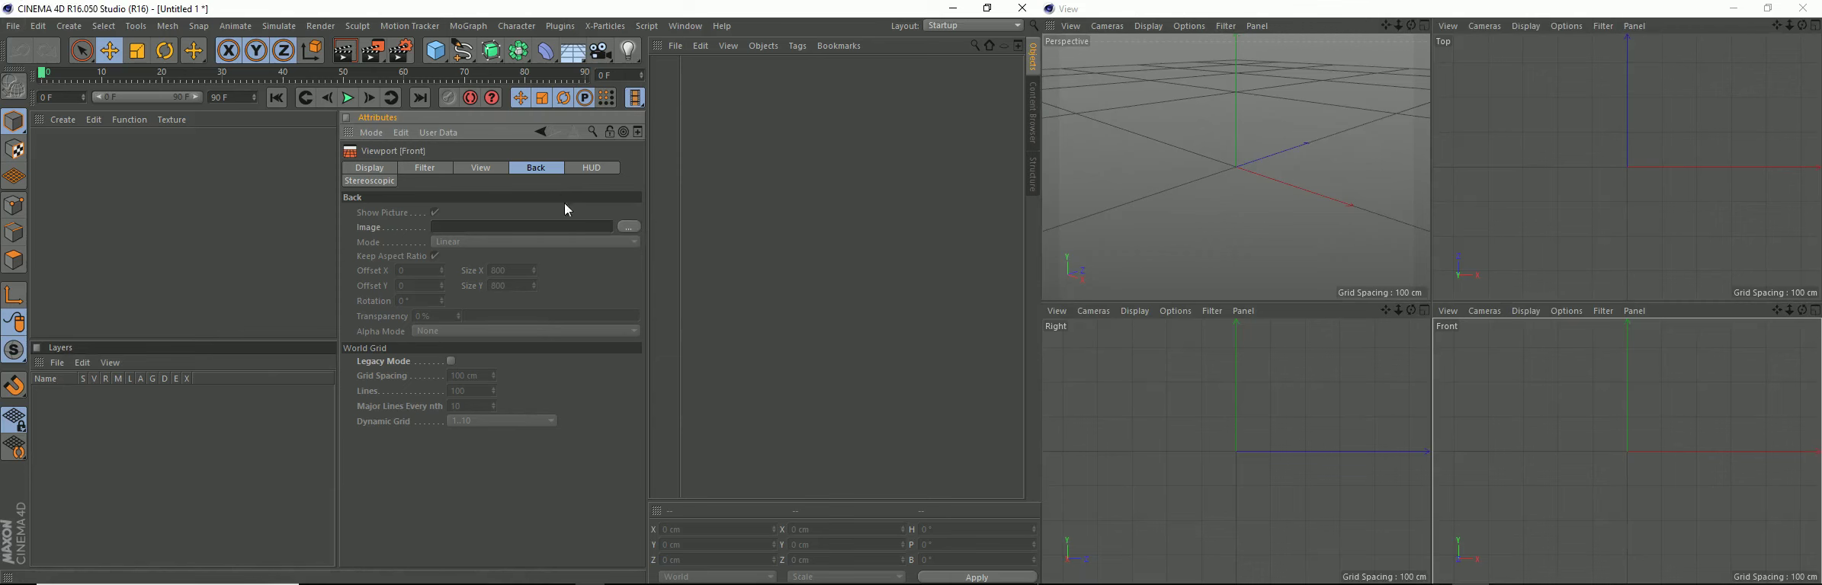
pyautogui.click(628, 226)
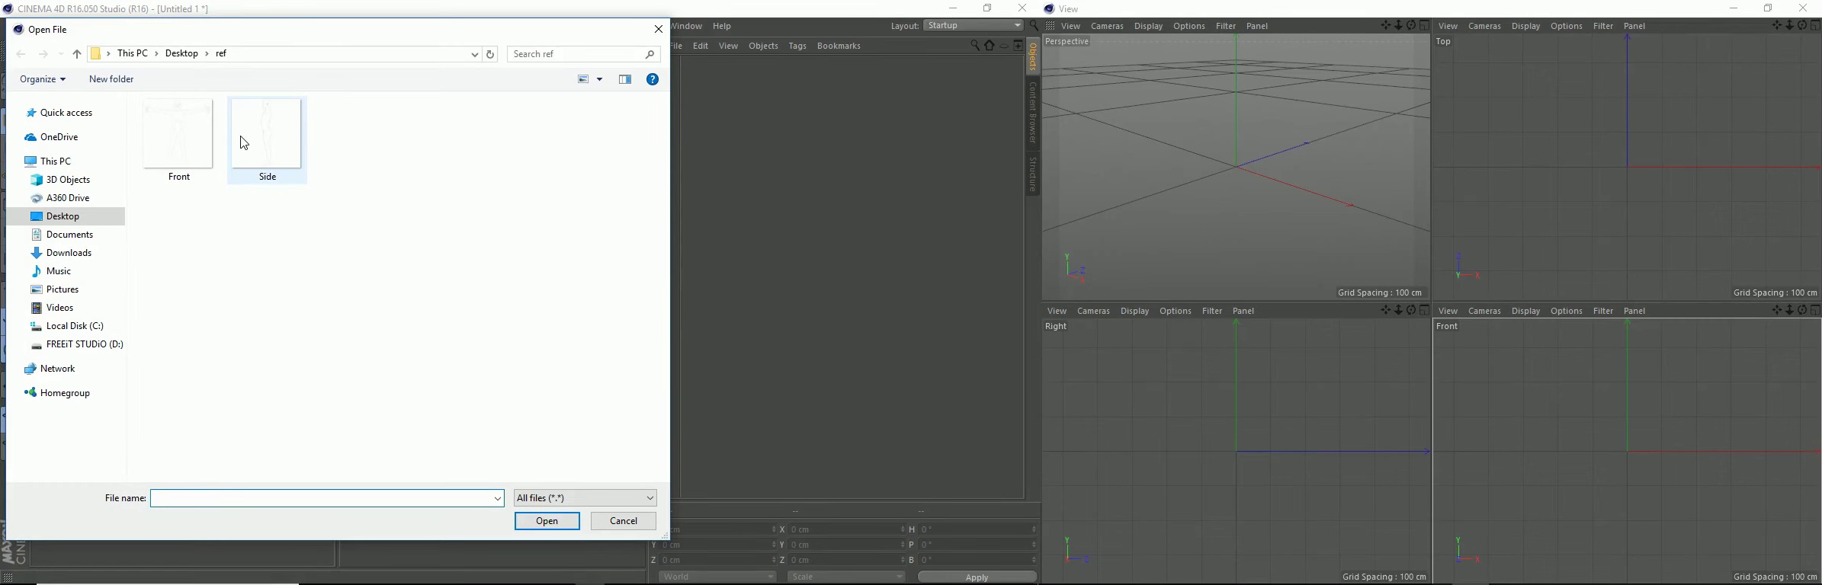
pyautogui.click(183, 151)
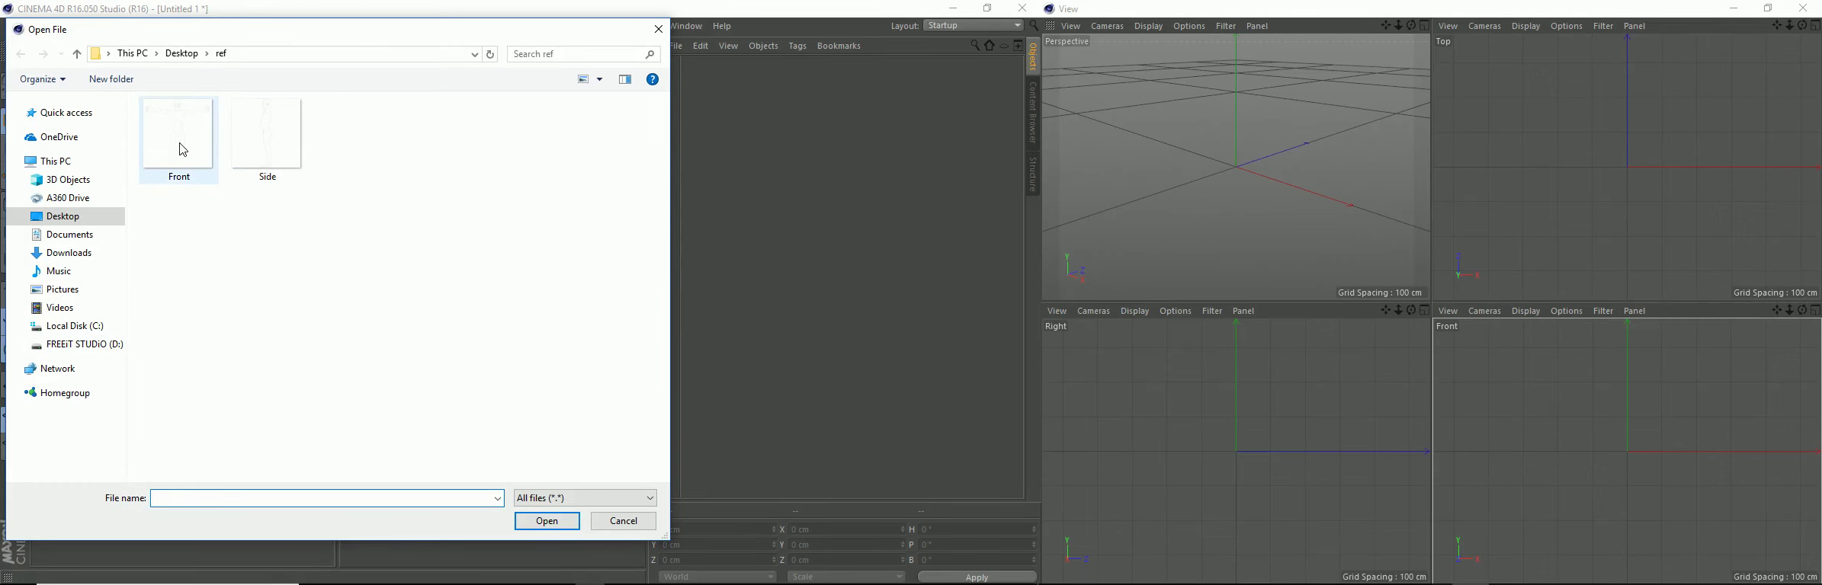
pyautogui.click(183, 151)
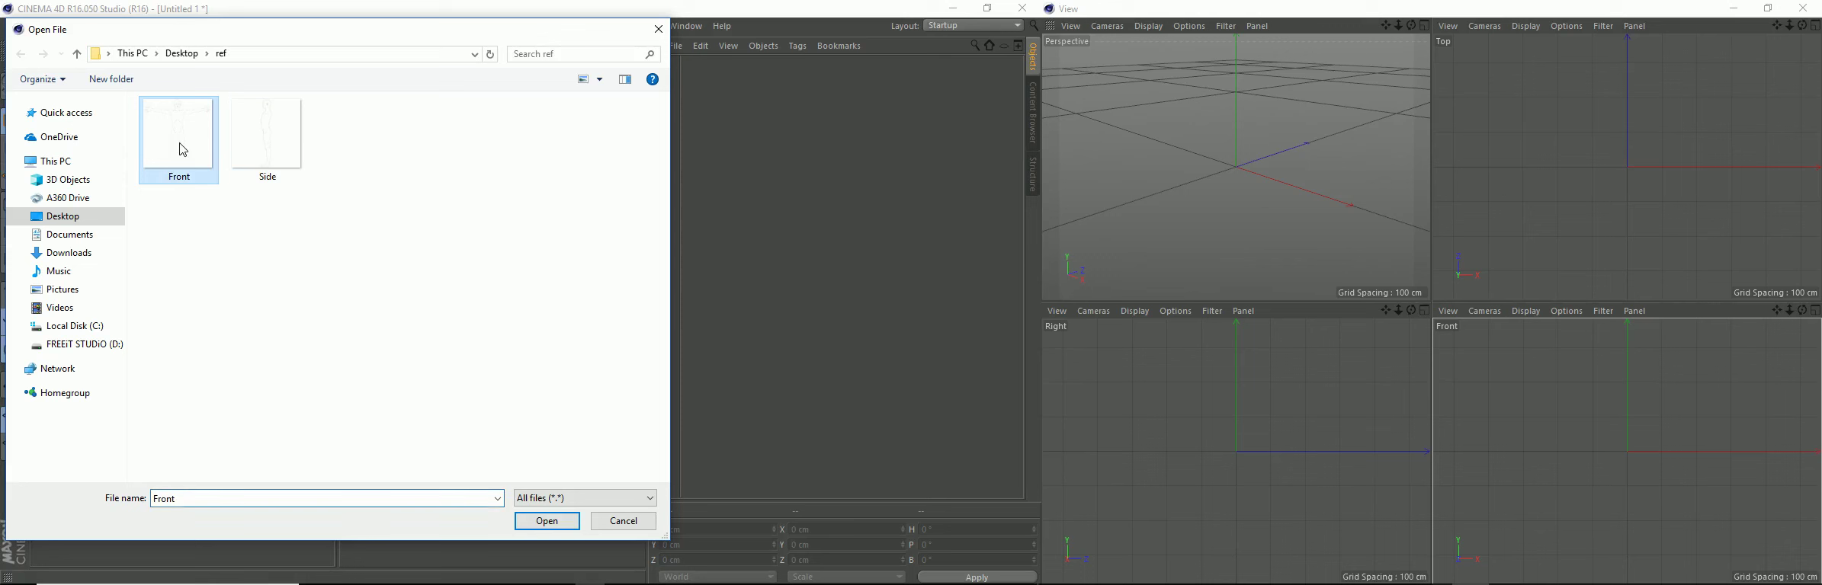
pyautogui.click(557, 529)
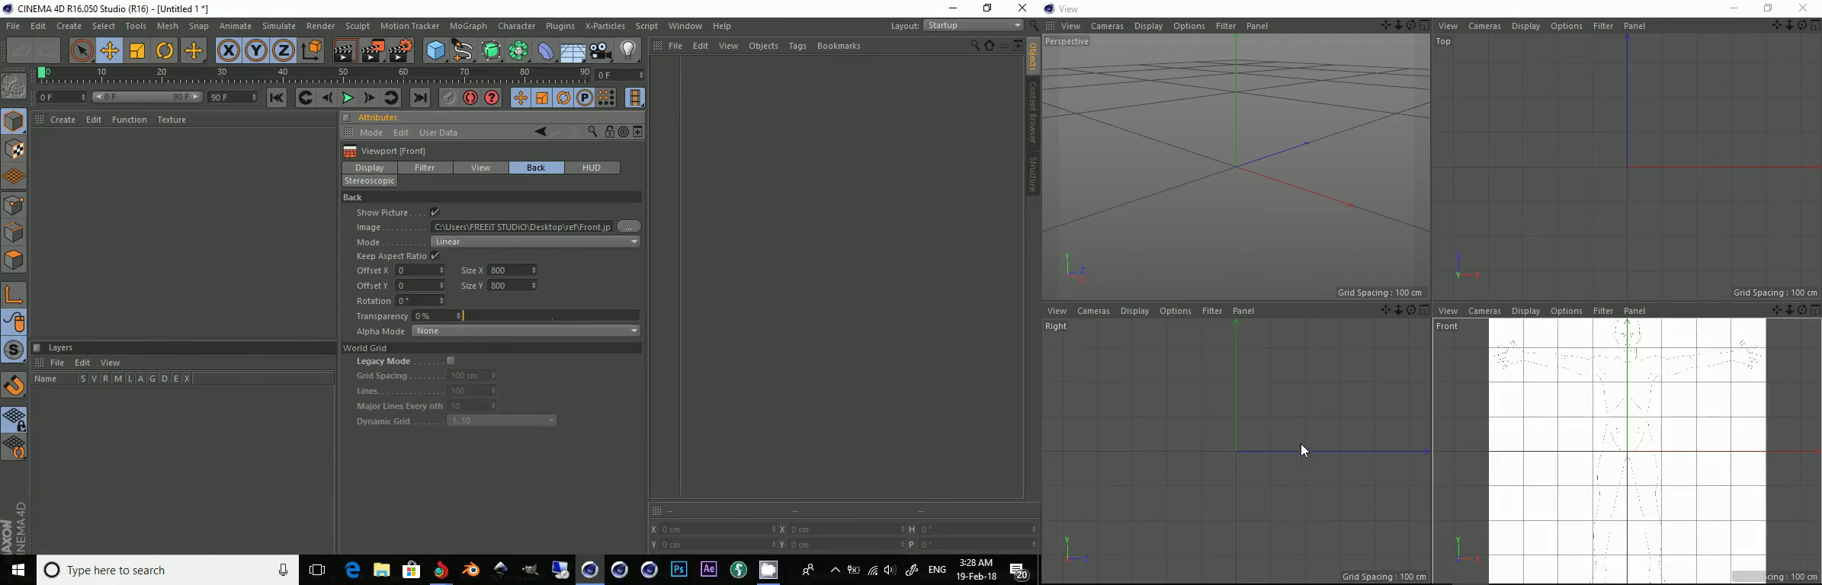
pyautogui.click(1298, 408)
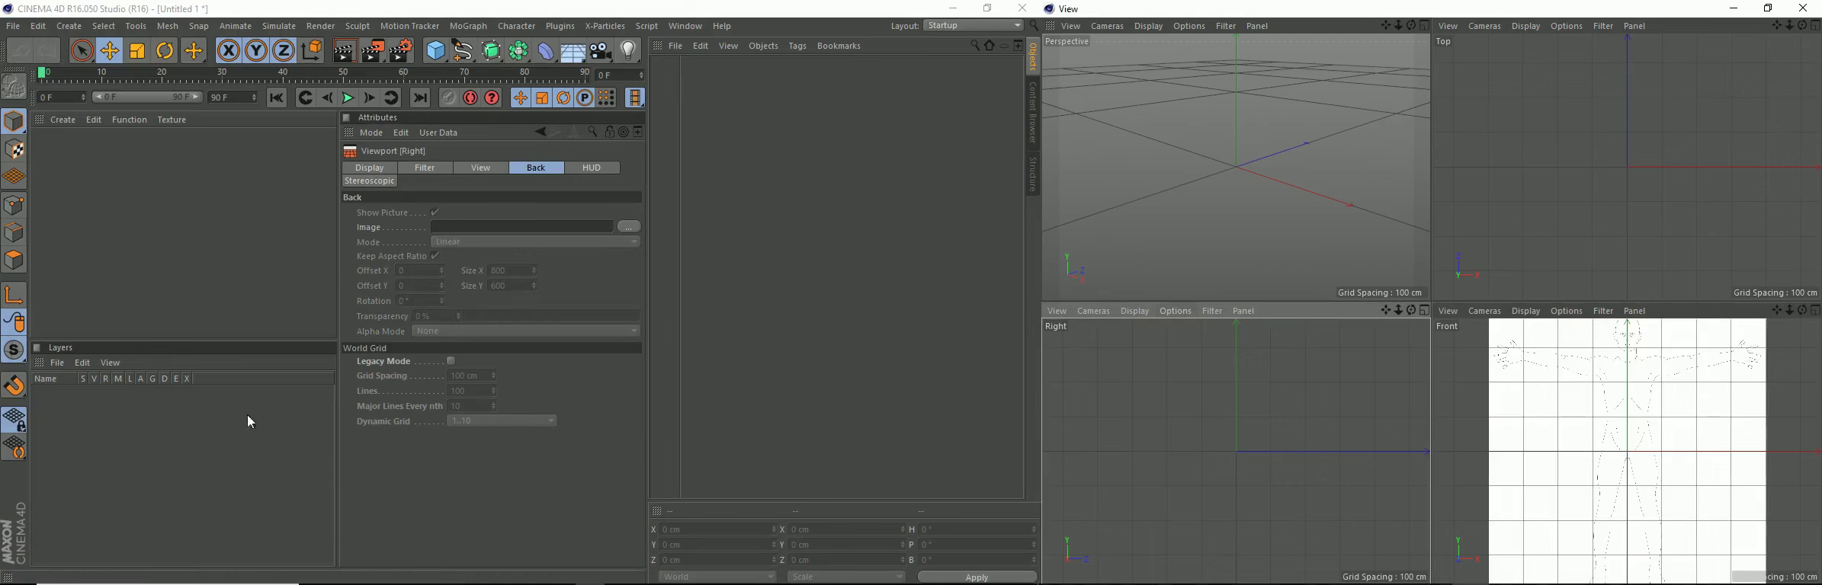
# Step: Load Side.jpg as the Right viewport's background image
pyautogui.click(628, 227)
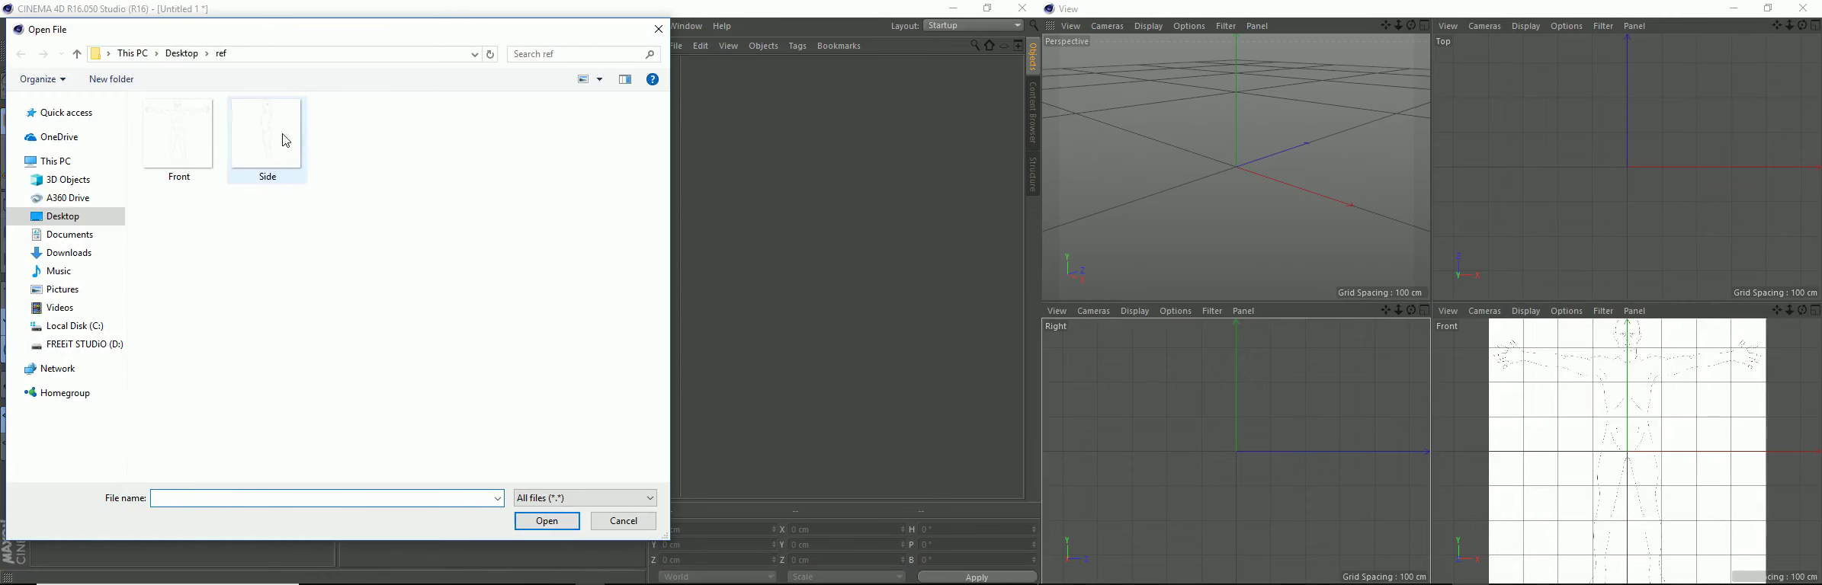
pyautogui.click(285, 137)
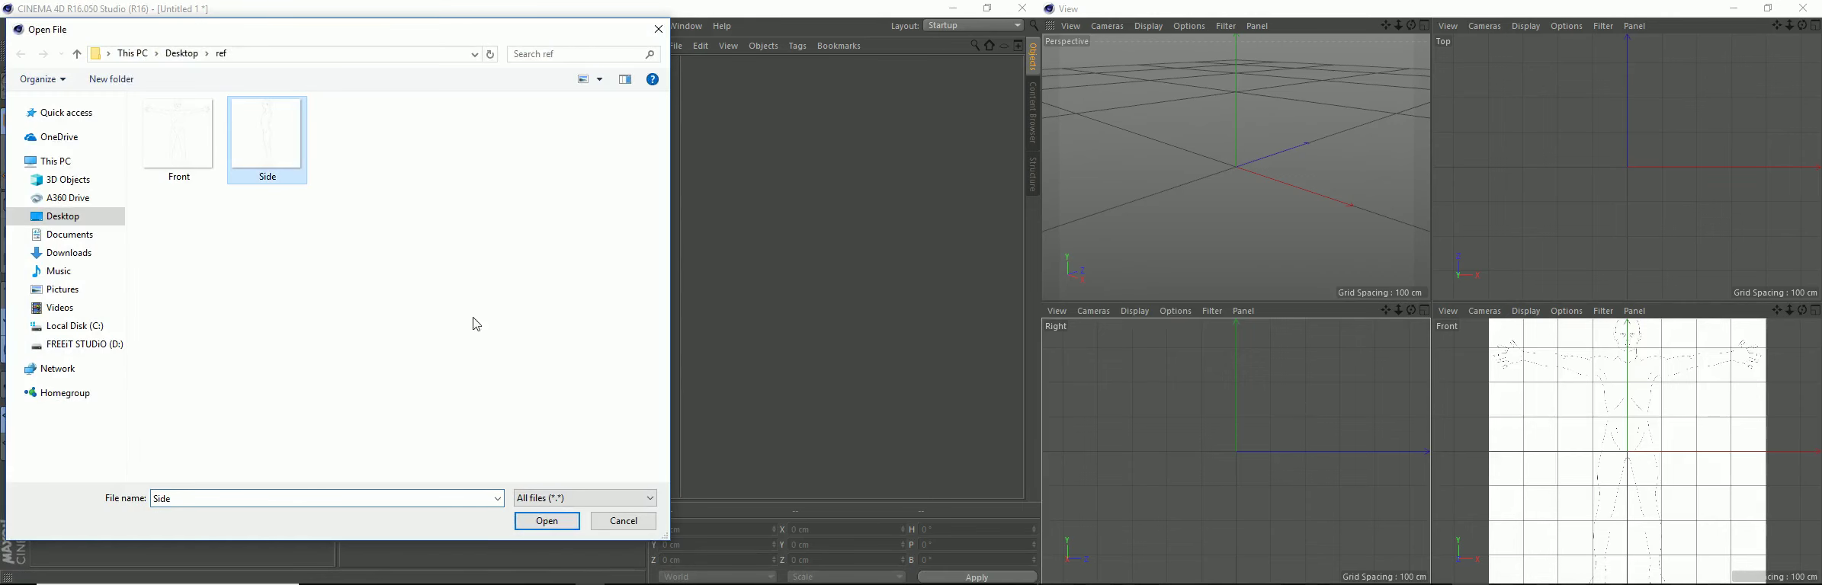
pyautogui.click(546, 521)
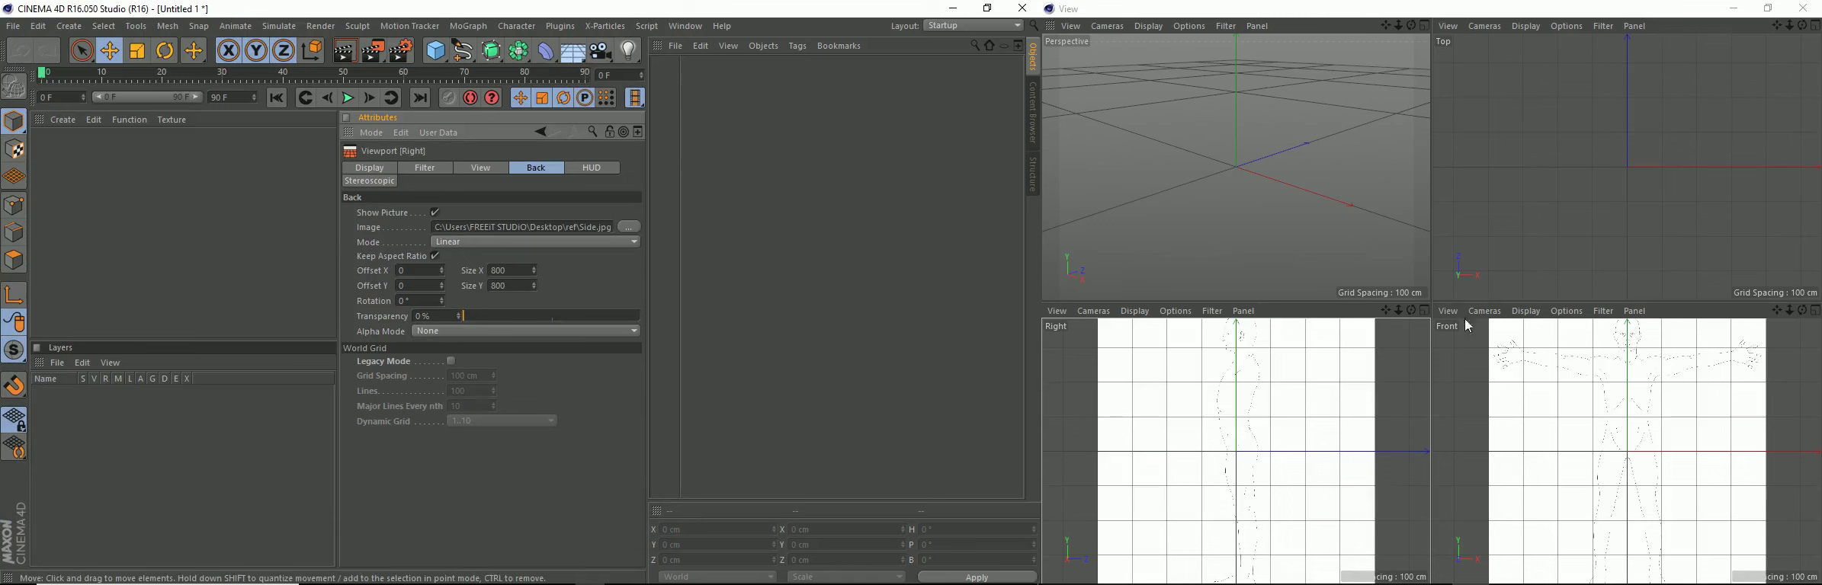
# Step: Maximize the Right and Front views to check both references, then return to four views
pyautogui.middleClick(1328, 397)
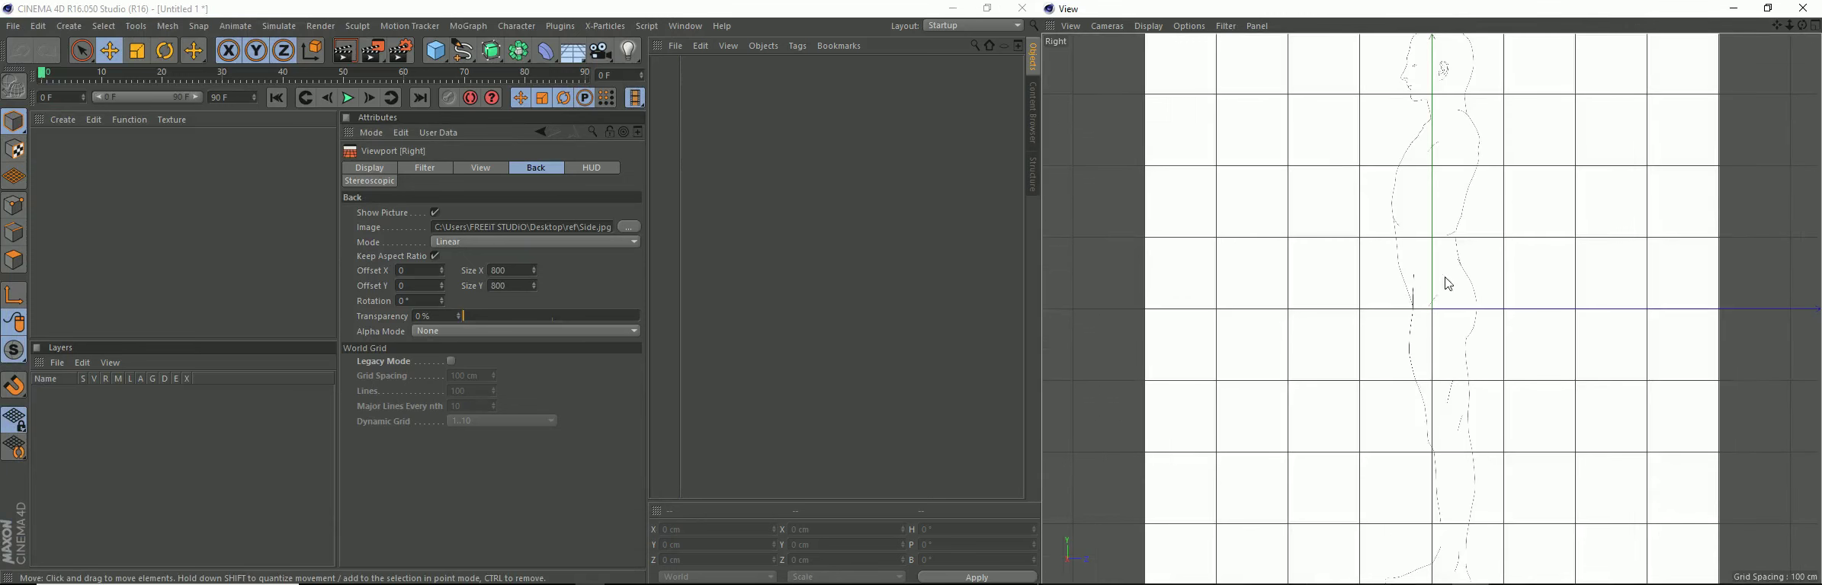
pyautogui.scroll(2, 1469, 189)
pyautogui.scroll(3, 1468, 189)
pyautogui.scroll(-3, 1469, 189)
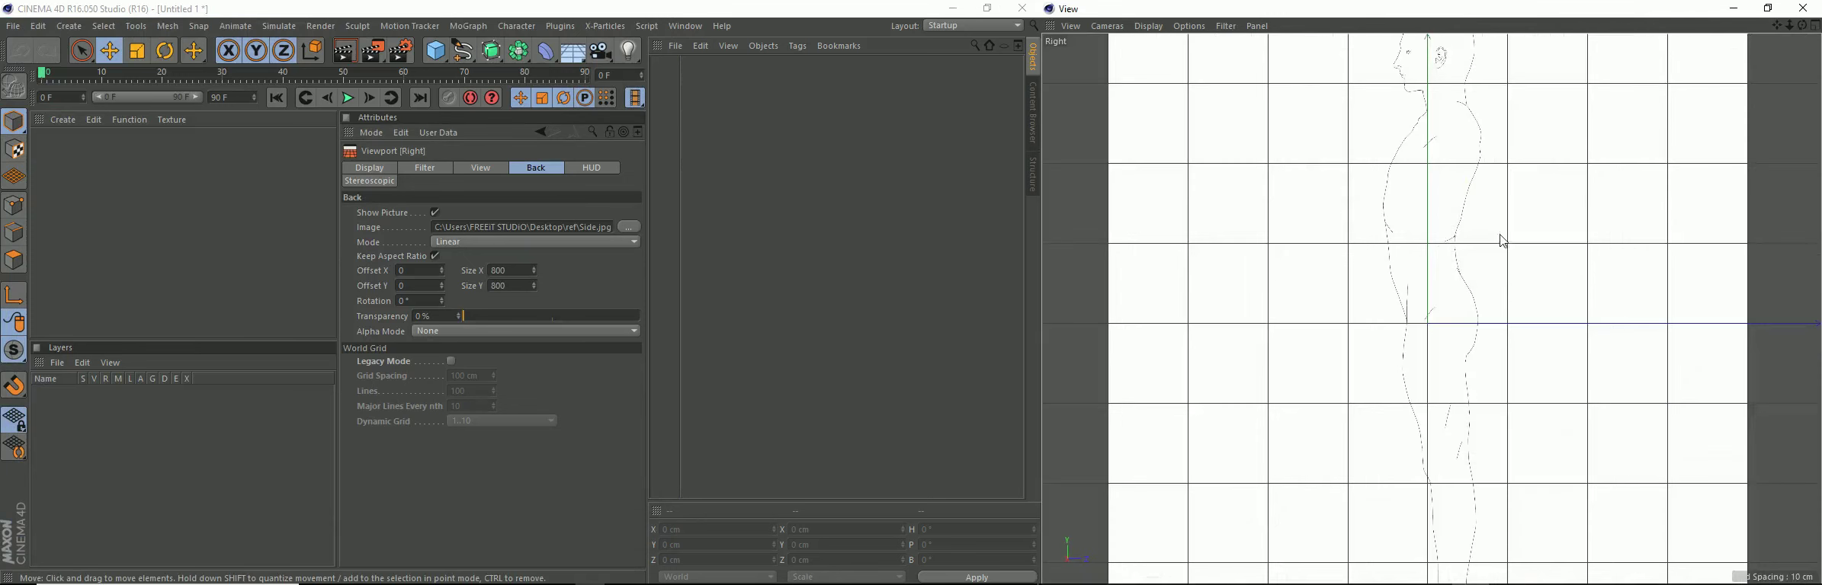
pyautogui.middleClick(1512, 298)
pyautogui.middleClick(1552, 377)
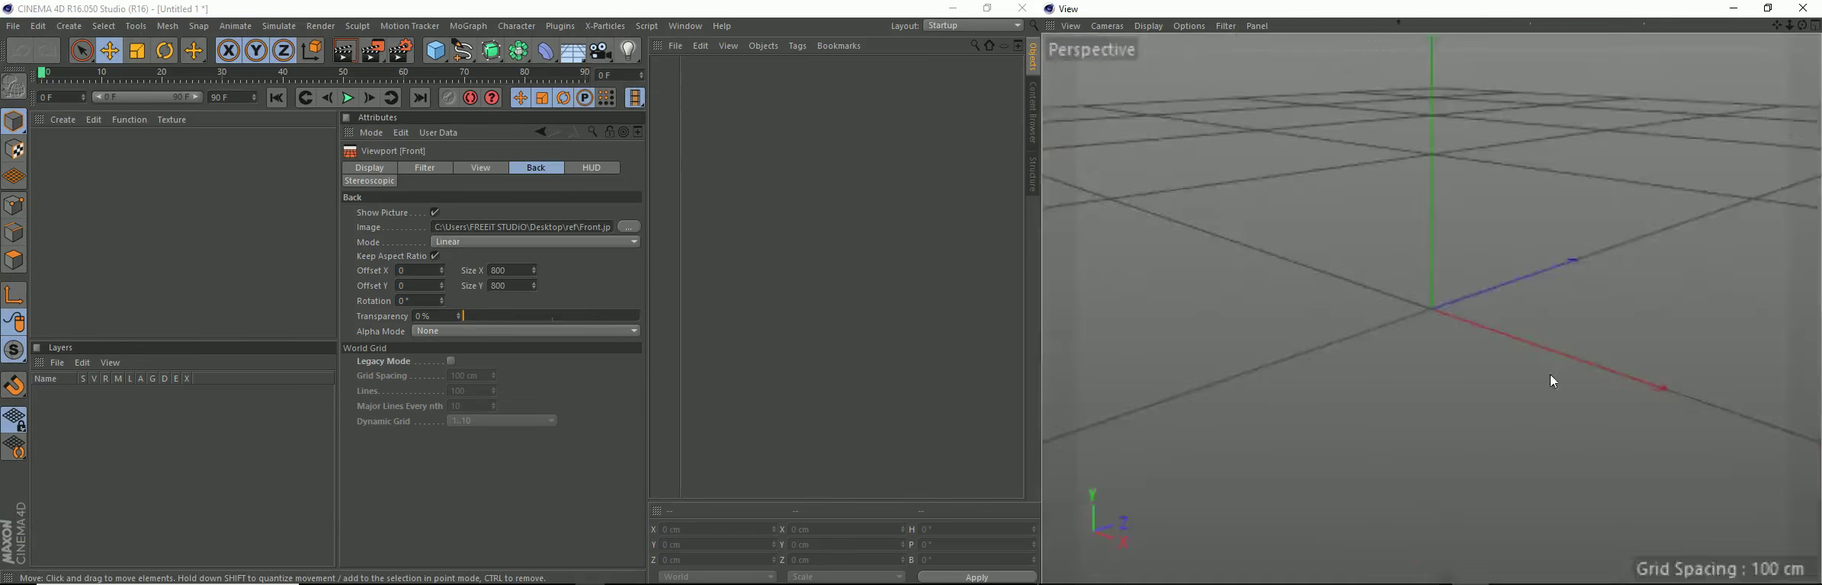
pyautogui.keyDown('alt'); pyautogui.moveTo(1509, 309); pyautogui.dragTo(1511, 432, button='middle'); pyautogui.keyUp('alt')
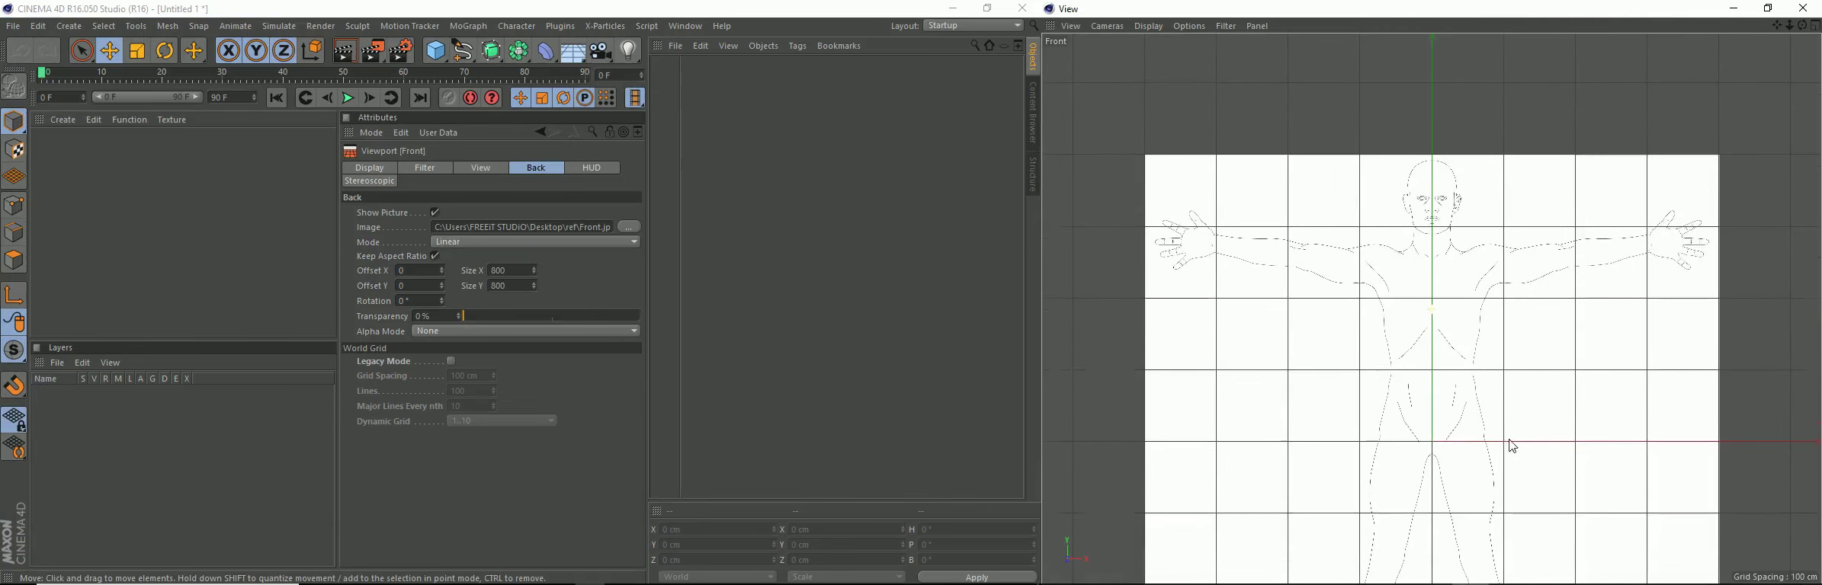
pyautogui.middleClick(1412, 319)
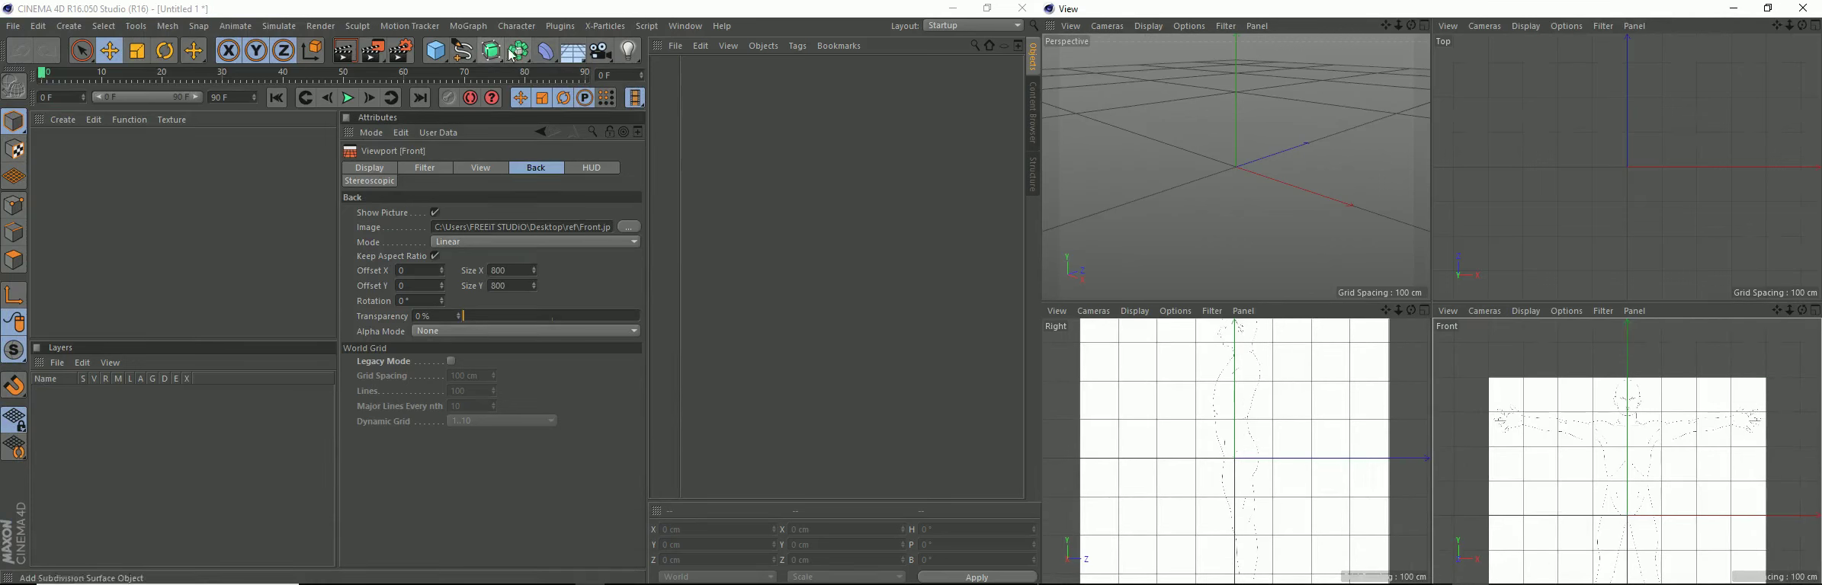
# Step: Add a sphere, raise it to the figure's head height, and set its radius to 10 cm
pyautogui.click(437, 52)
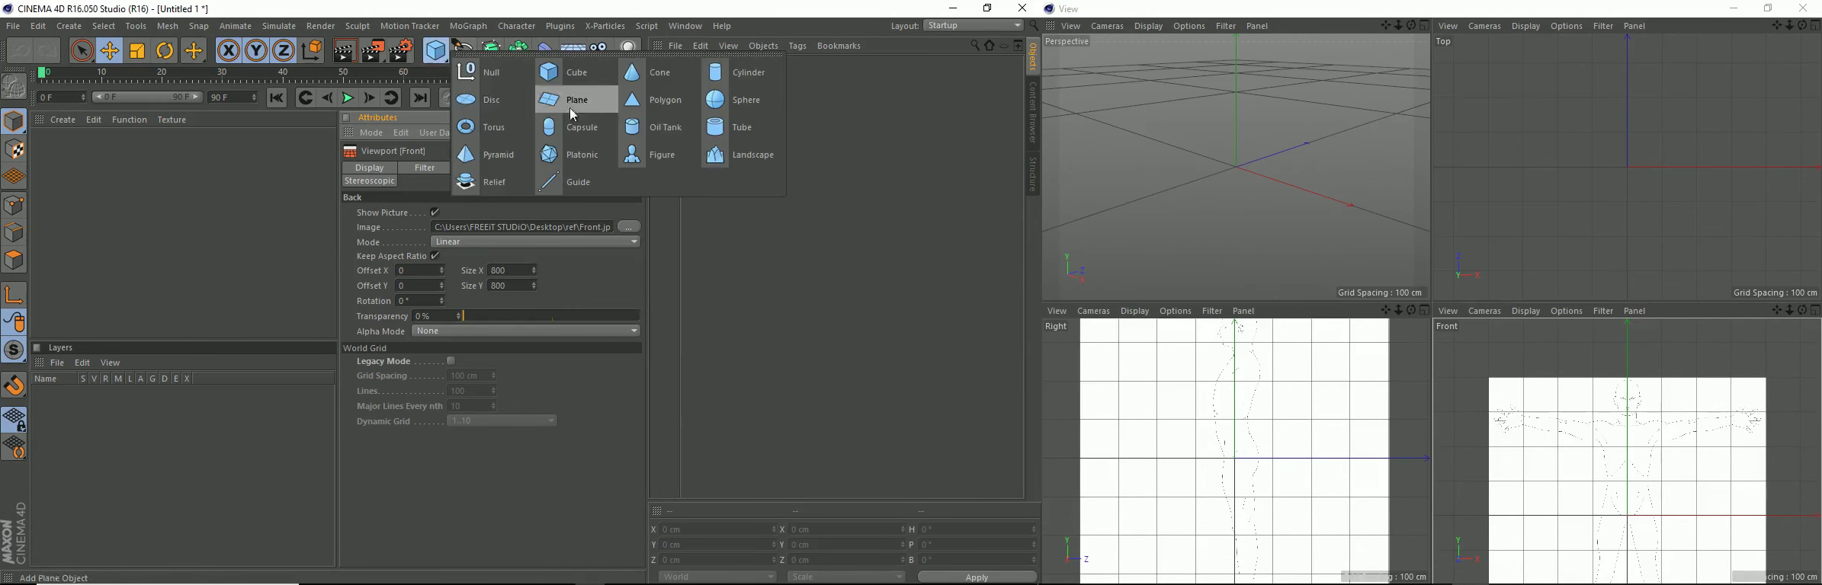
pyautogui.click(730, 106)
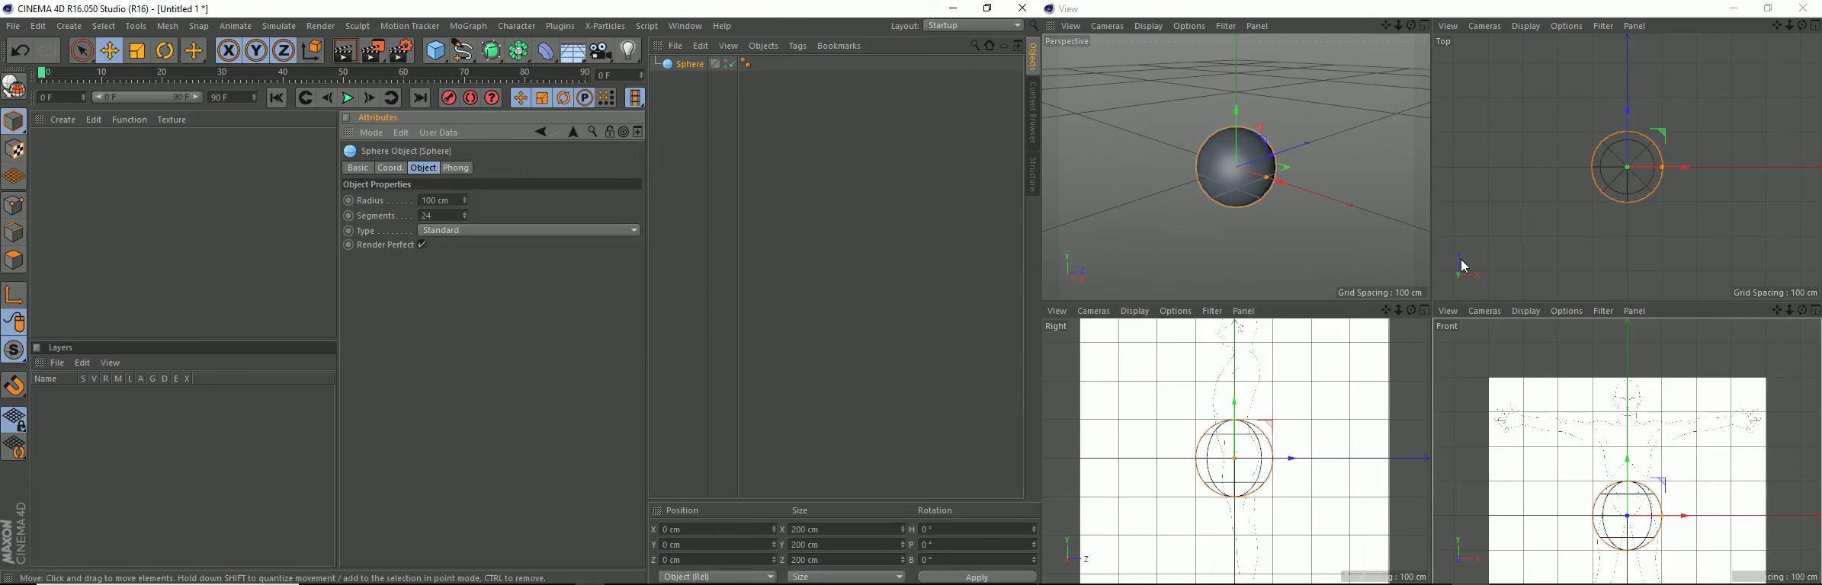
pyautogui.moveTo(1246, 384); pyautogui.dragTo(1264, 418, button='middle')
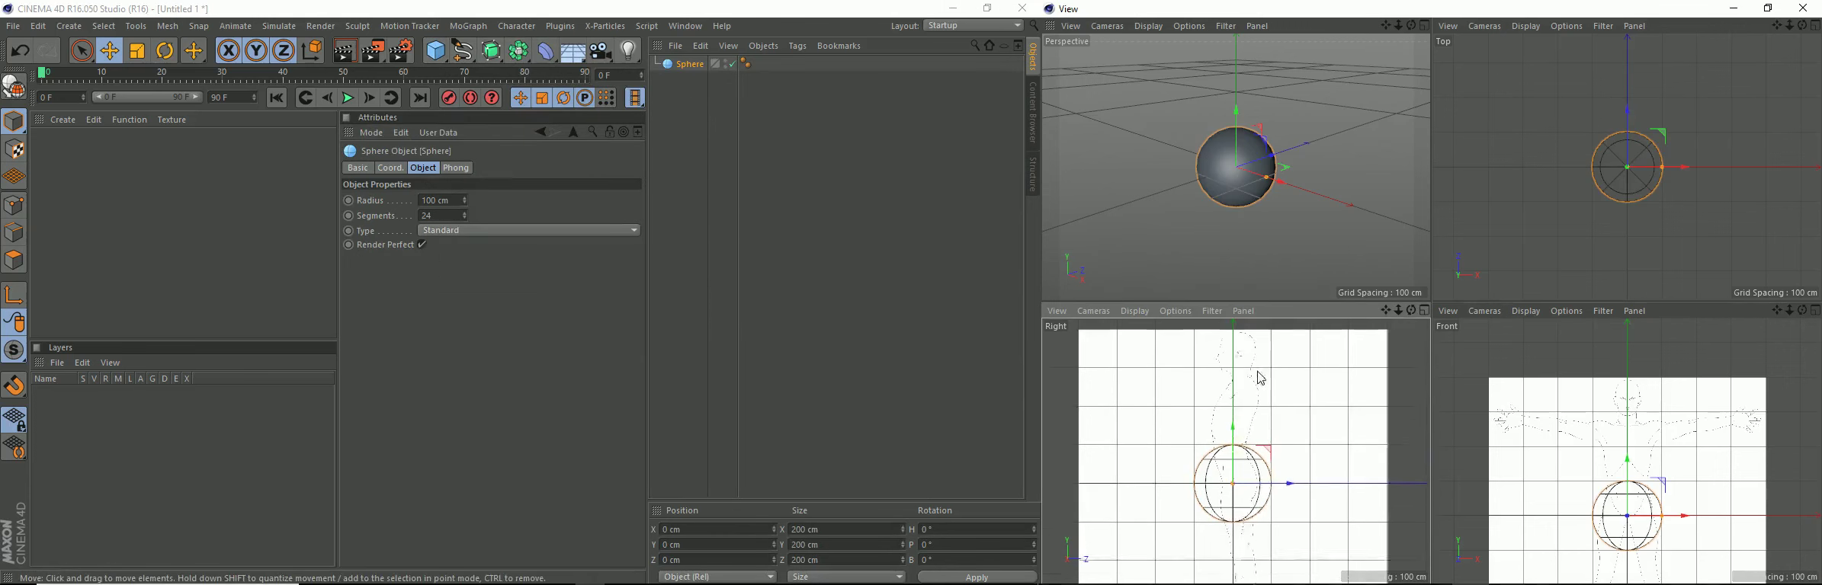
pyautogui.moveTo(1235, 480); pyautogui.dragTo(1247, 353)
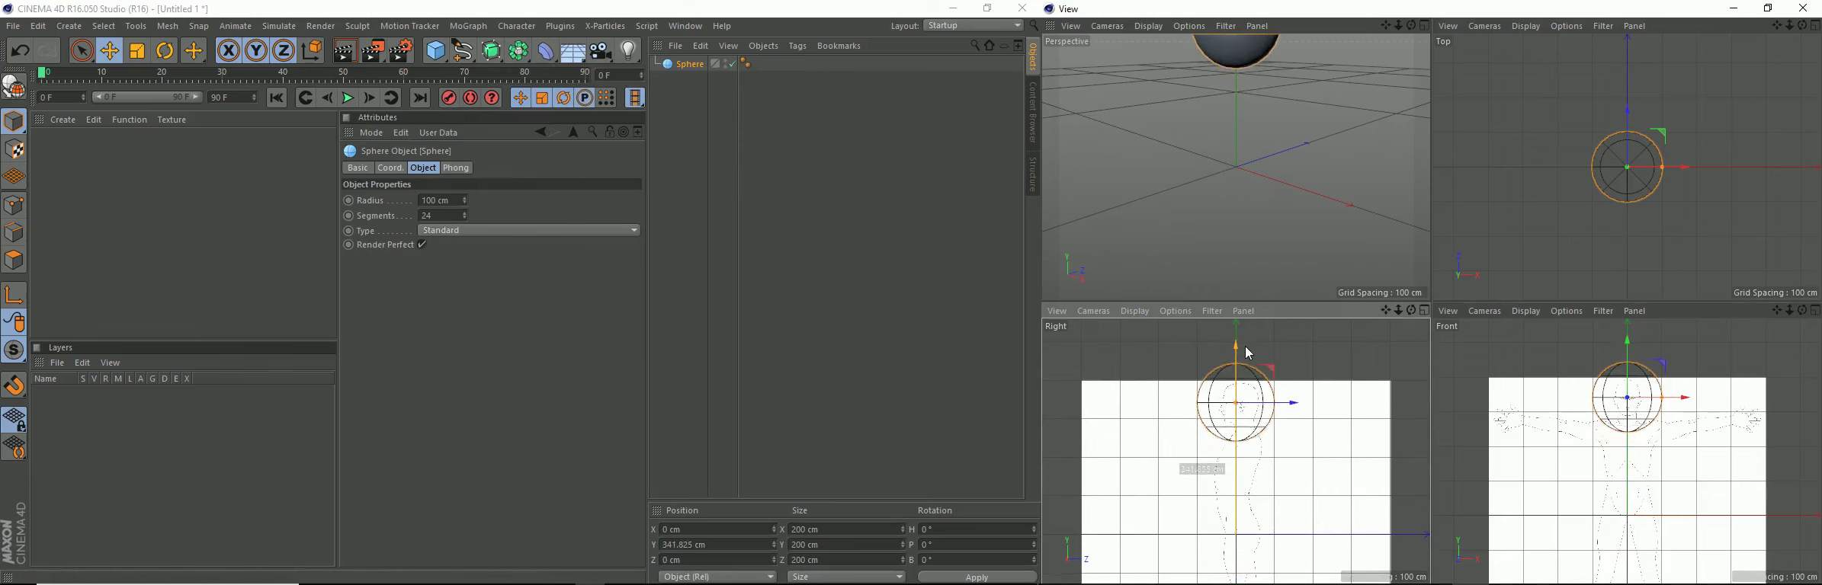
pyautogui.scroll(1, 1230, 394)
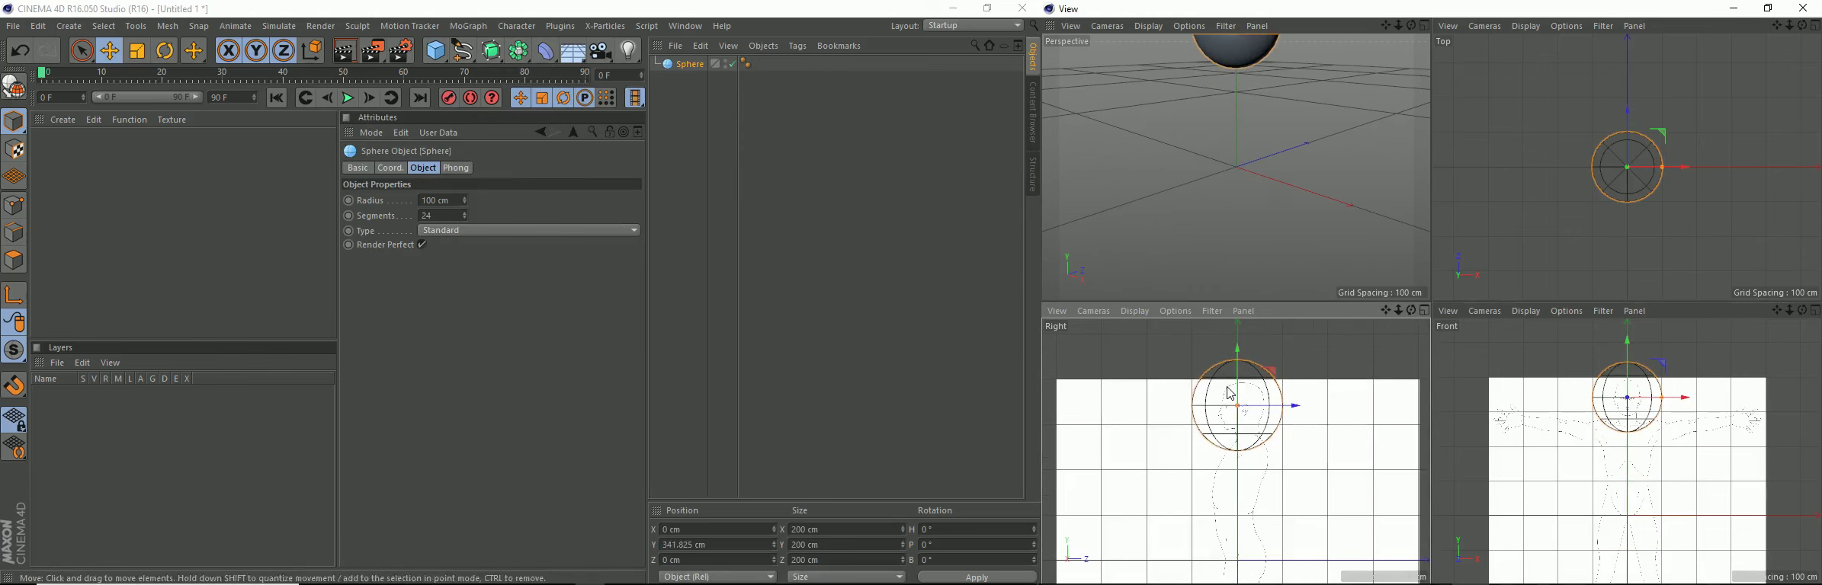
pyautogui.click(448, 200)
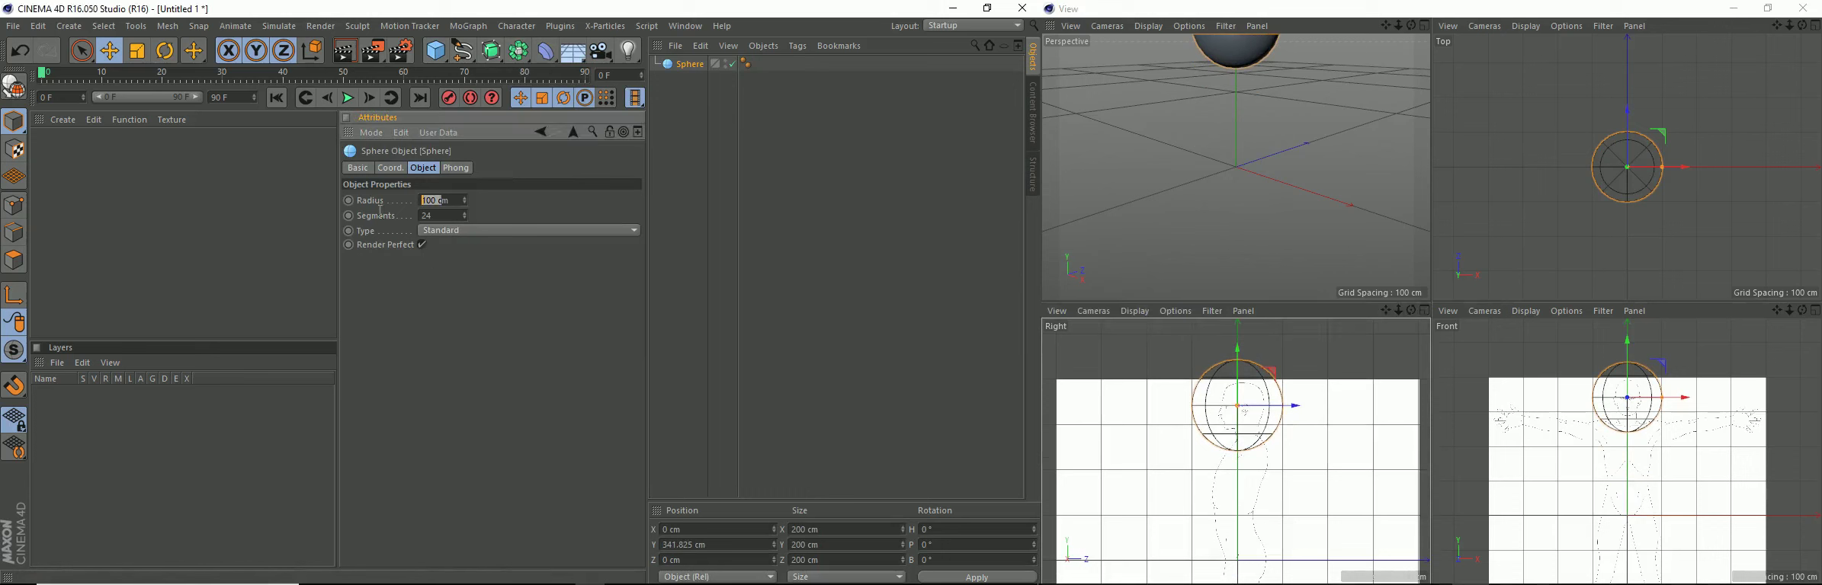
pyautogui.write('1m')
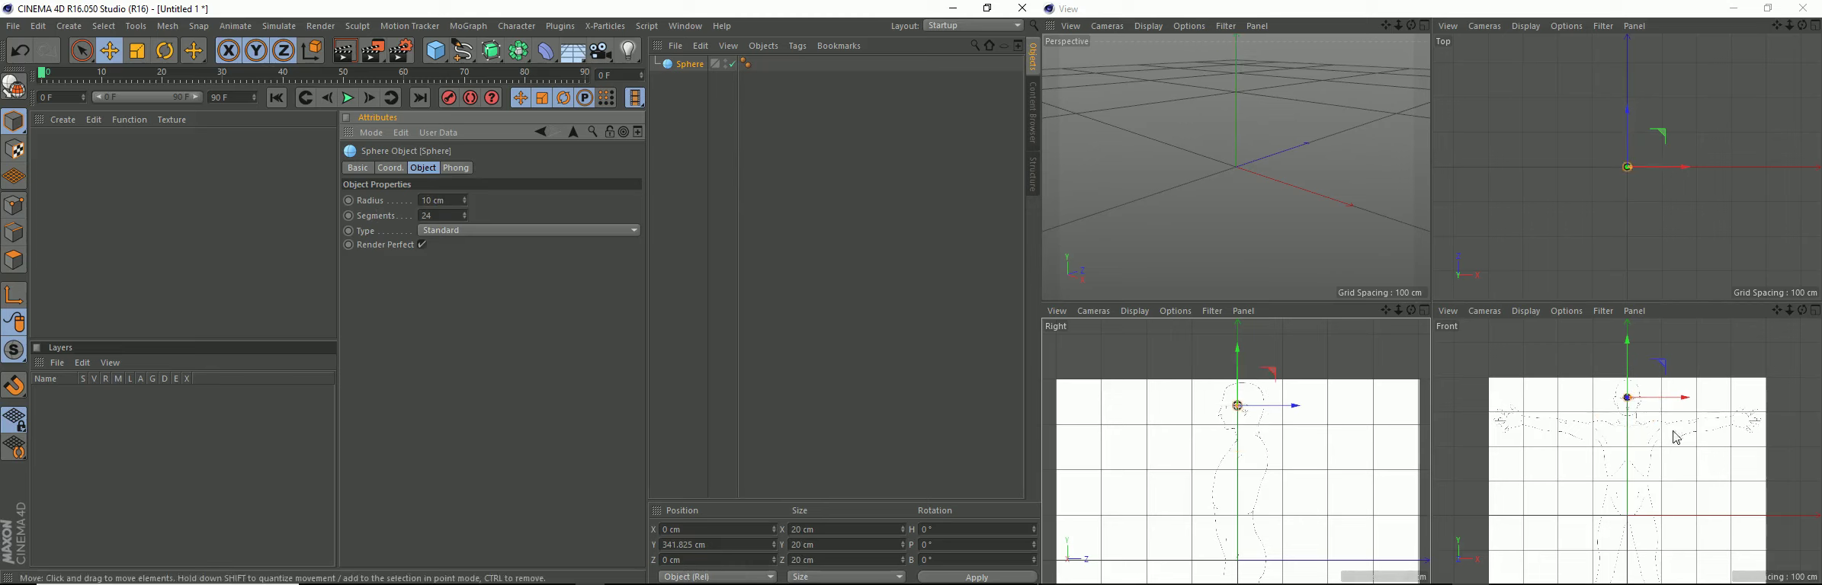
# Step: Zoom the maximized Front view to the face and move the sphere onto the right-hand eye at X 14.511 cm
pyautogui.scroll(3, 1630, 408)
pyautogui.middleClick(1630, 407)
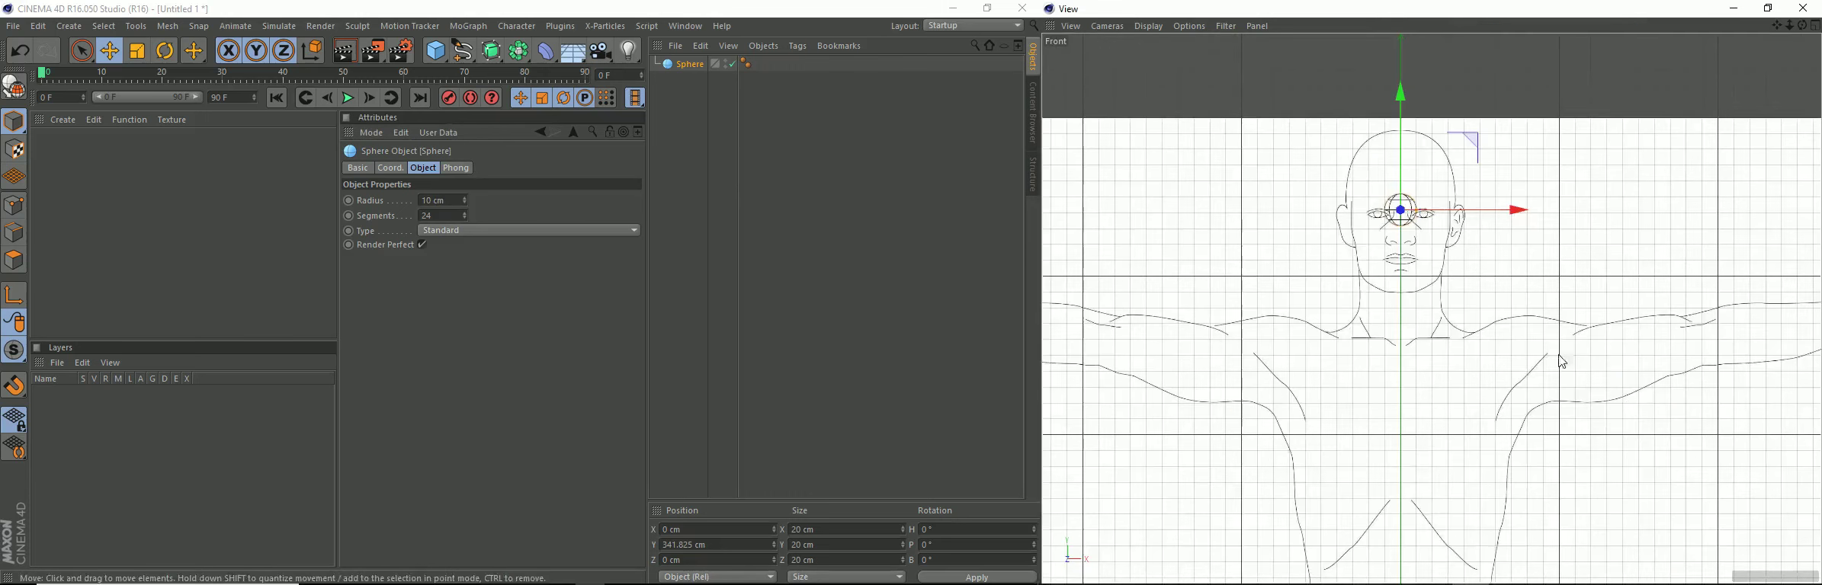
pyautogui.scroll(2, 1413, 156)
pyautogui.scroll(2, 1412, 160)
pyautogui.moveTo(1410, 180); pyautogui.dragTo(1411, 277, button='middle')
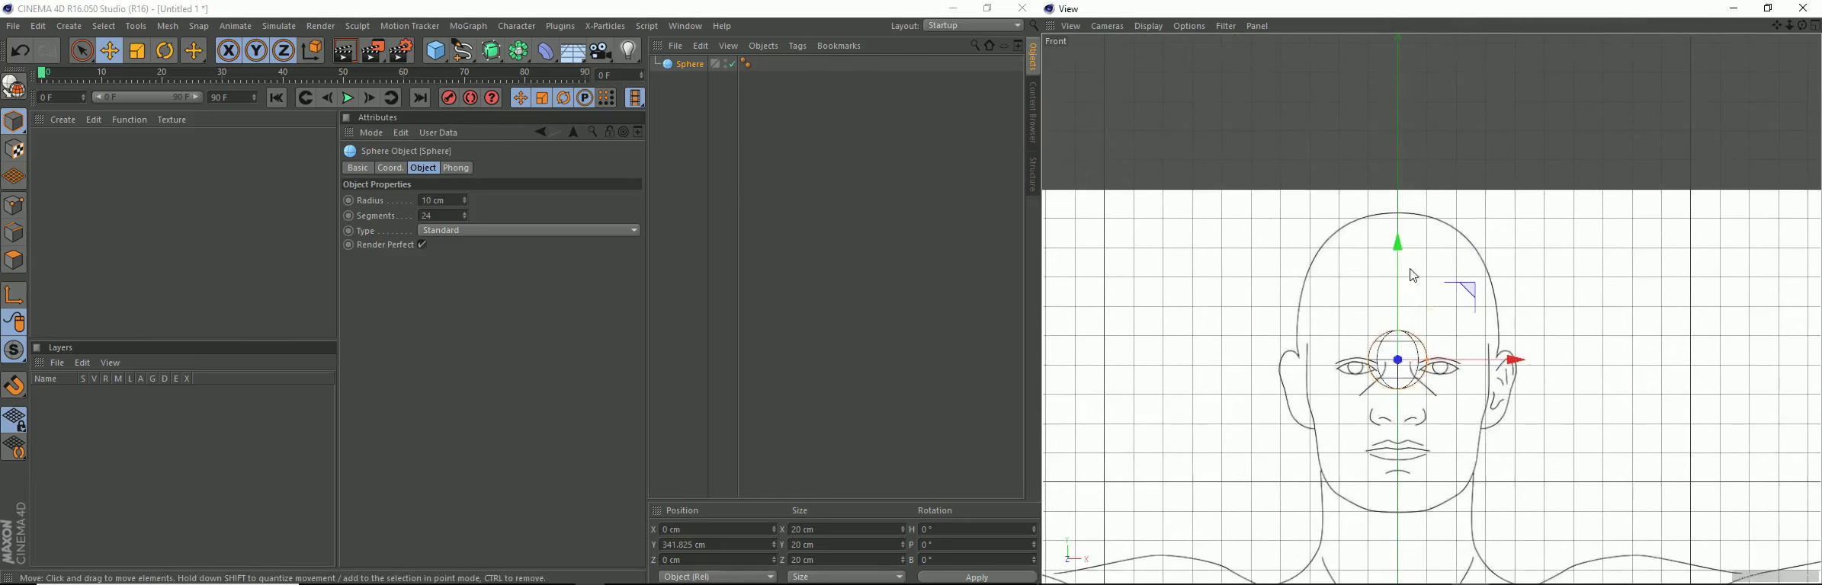
pyautogui.scroll(3, 1391, 364)
pyautogui.scroll(1, 1485, 376)
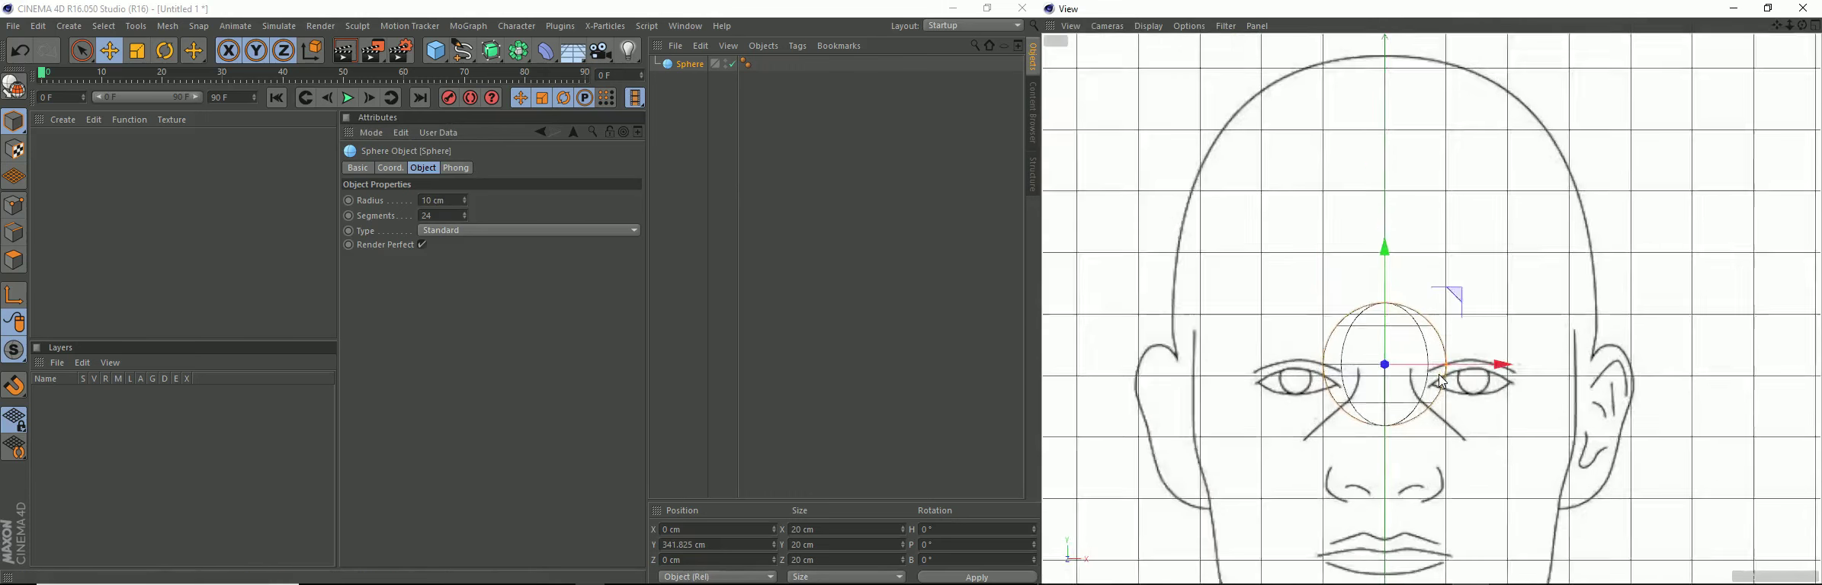
pyautogui.scroll(2, 1464, 335)
pyautogui.moveTo(1445, 296); pyautogui.dragTo(1563, 317)
pyautogui.scroll(2, 1511, 437)
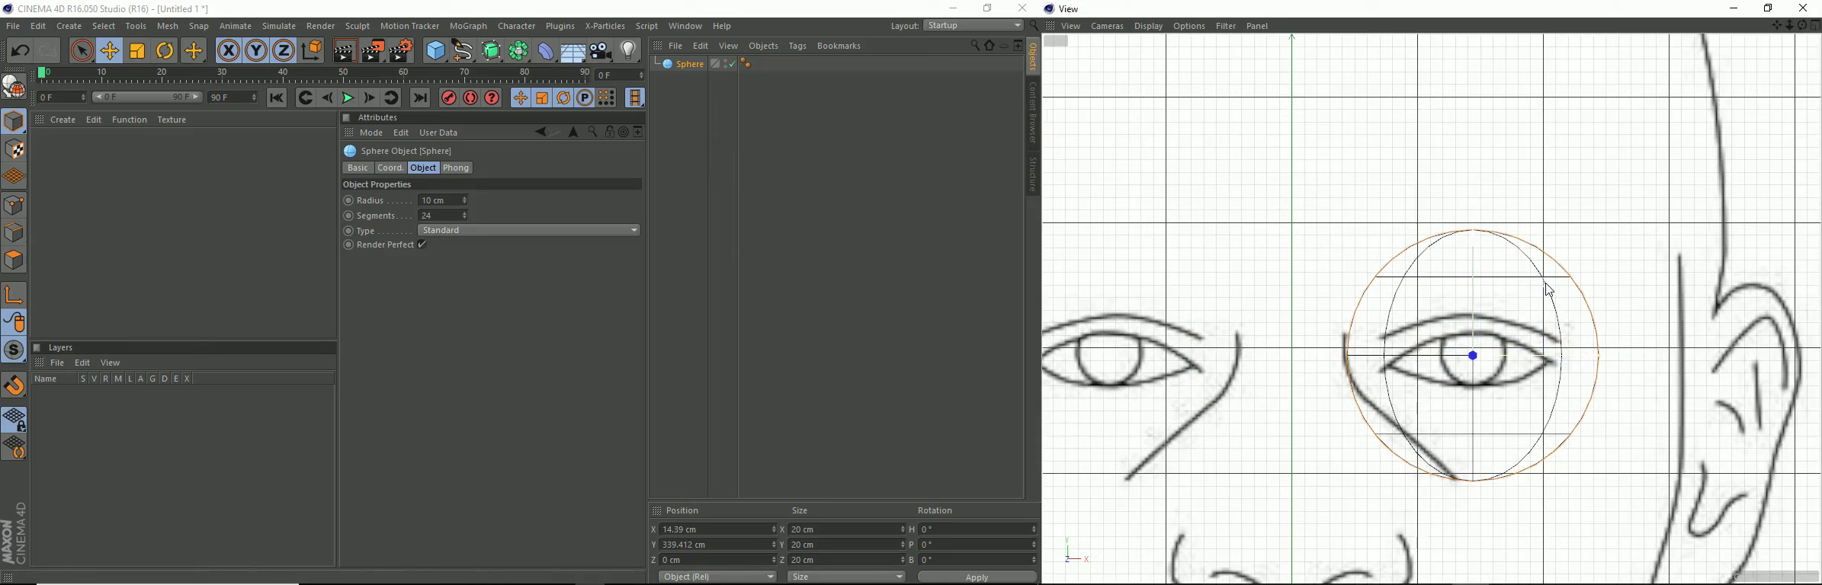
pyautogui.moveTo(1548, 290); pyautogui.dragTo(1549, 292)
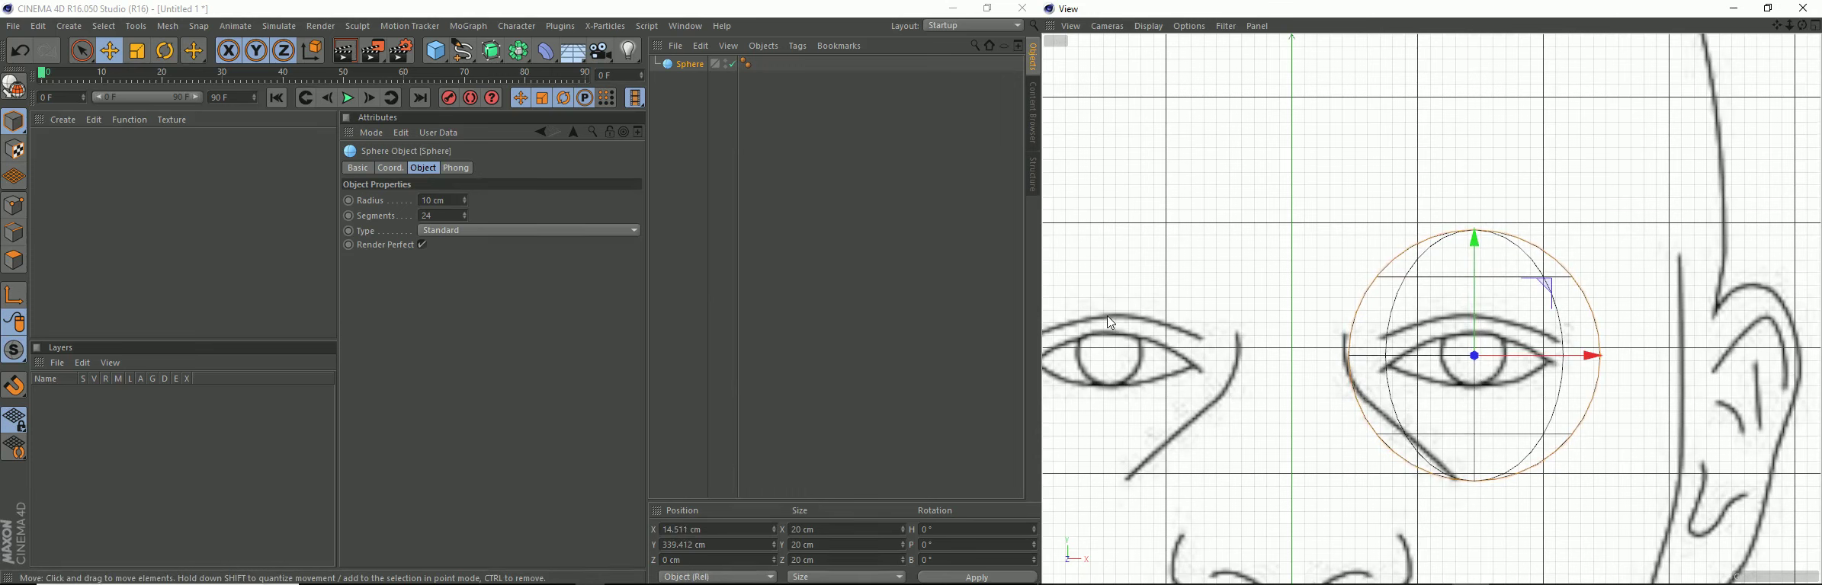
# Step: Set the sphere's radius to 8 cm and nudge it to centre on the eye at X 14.529 cm
pyautogui.click(455, 200)
pyautogui.write('8')
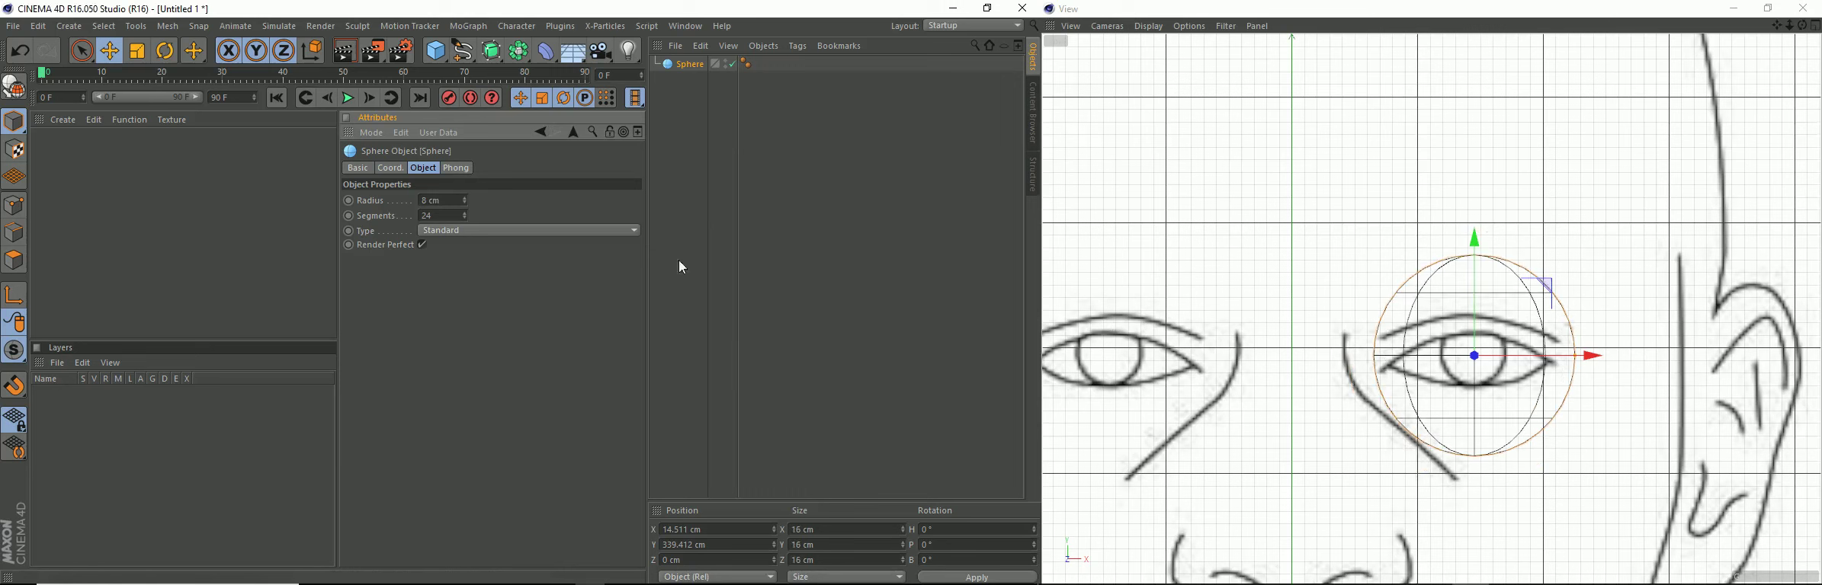
pyautogui.moveTo(1551, 298); pyautogui.dragTo(1550, 301)
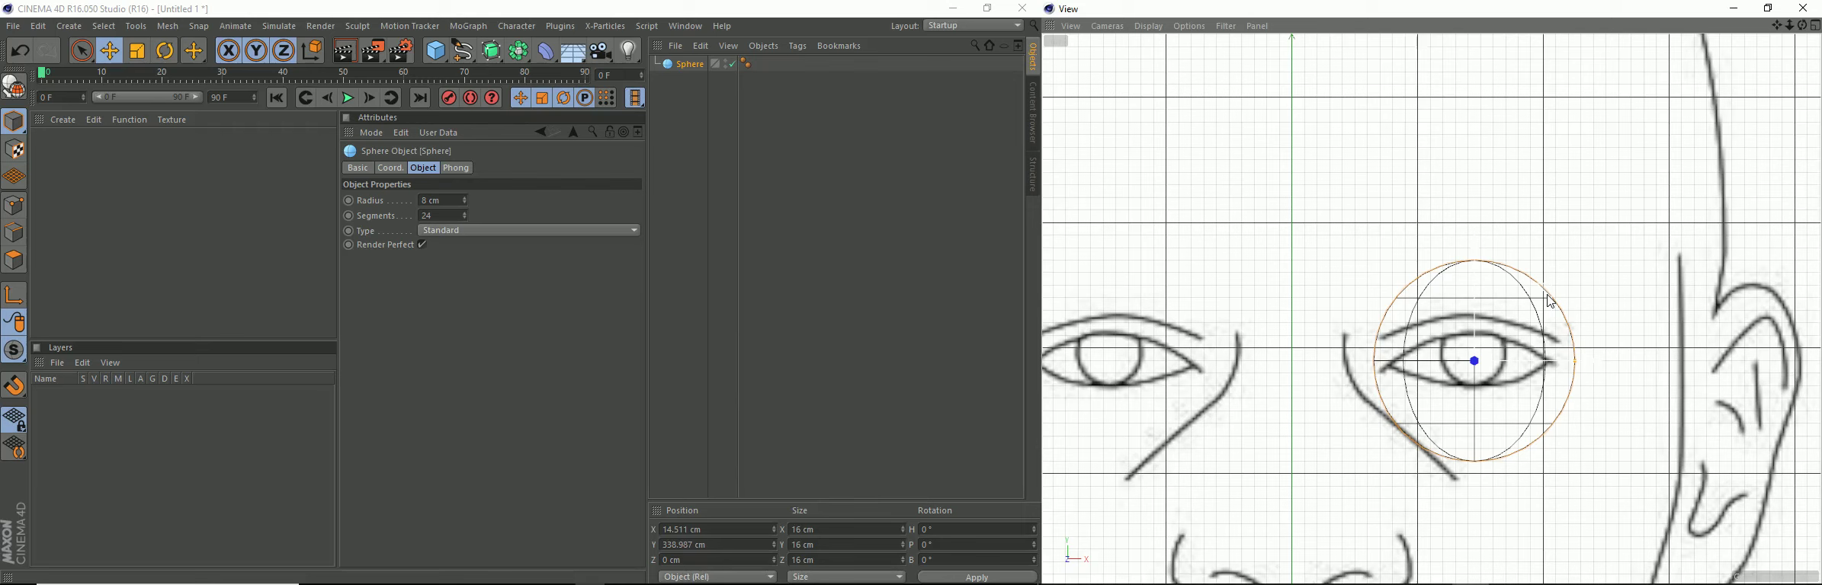
pyautogui.moveTo(1550, 301); pyautogui.dragTo(1548, 303)
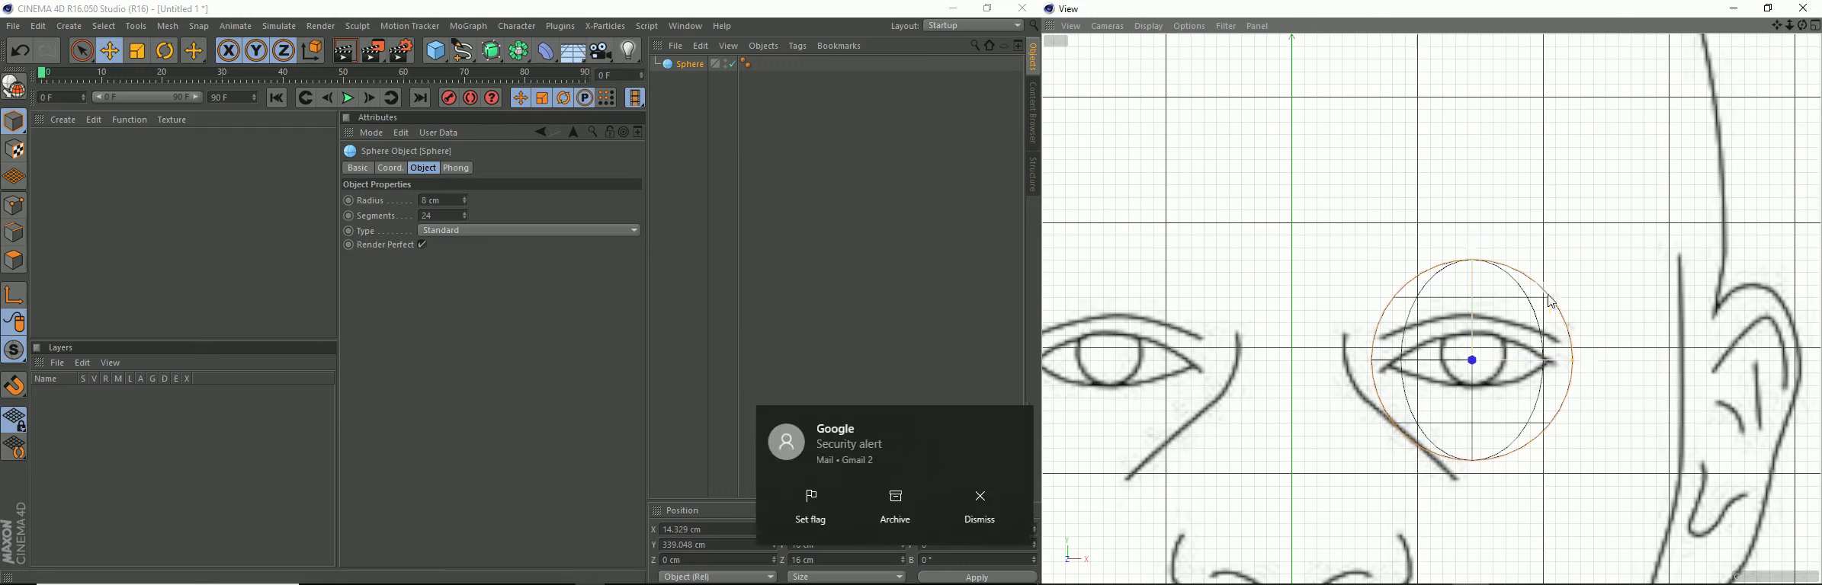
pyautogui.moveTo(1548, 302); pyautogui.dragTo(1549, 301)
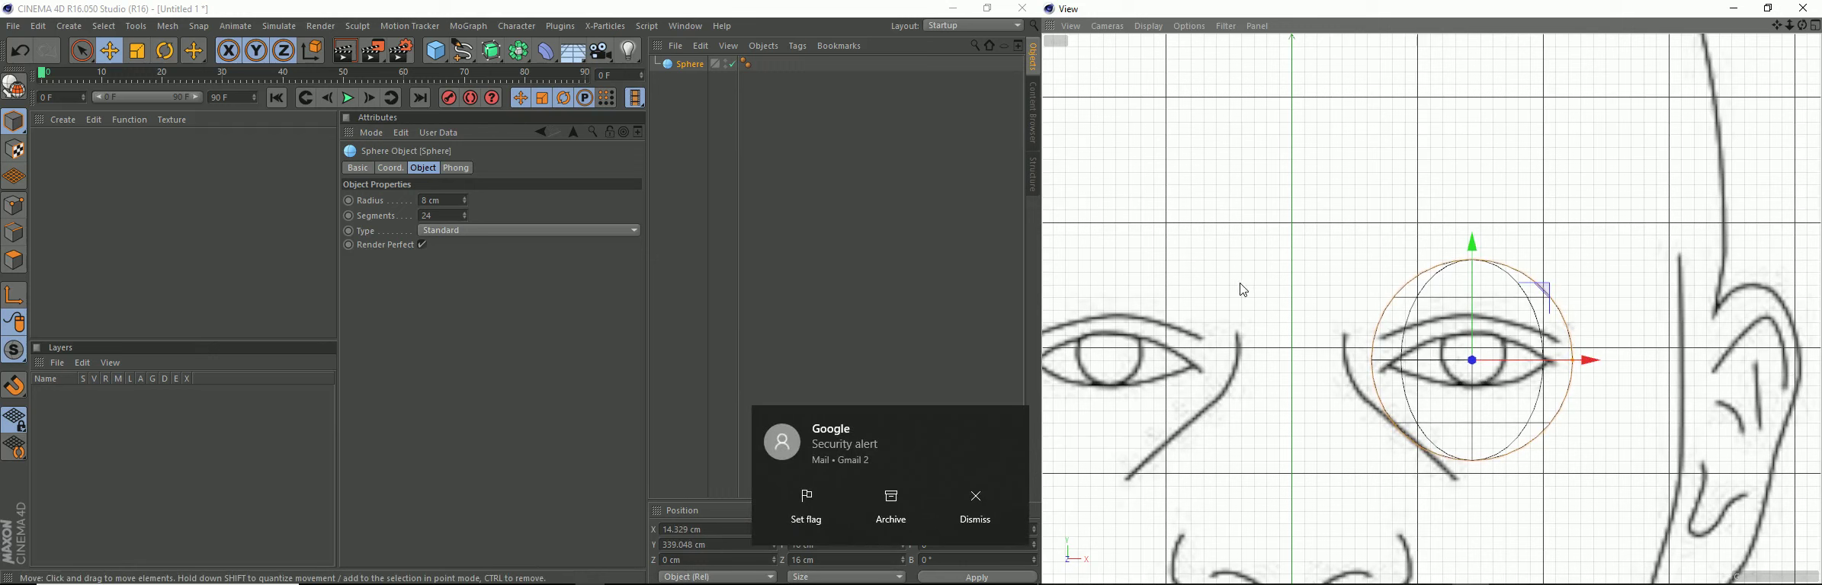
pyautogui.hotkey('alt', 'Tab')
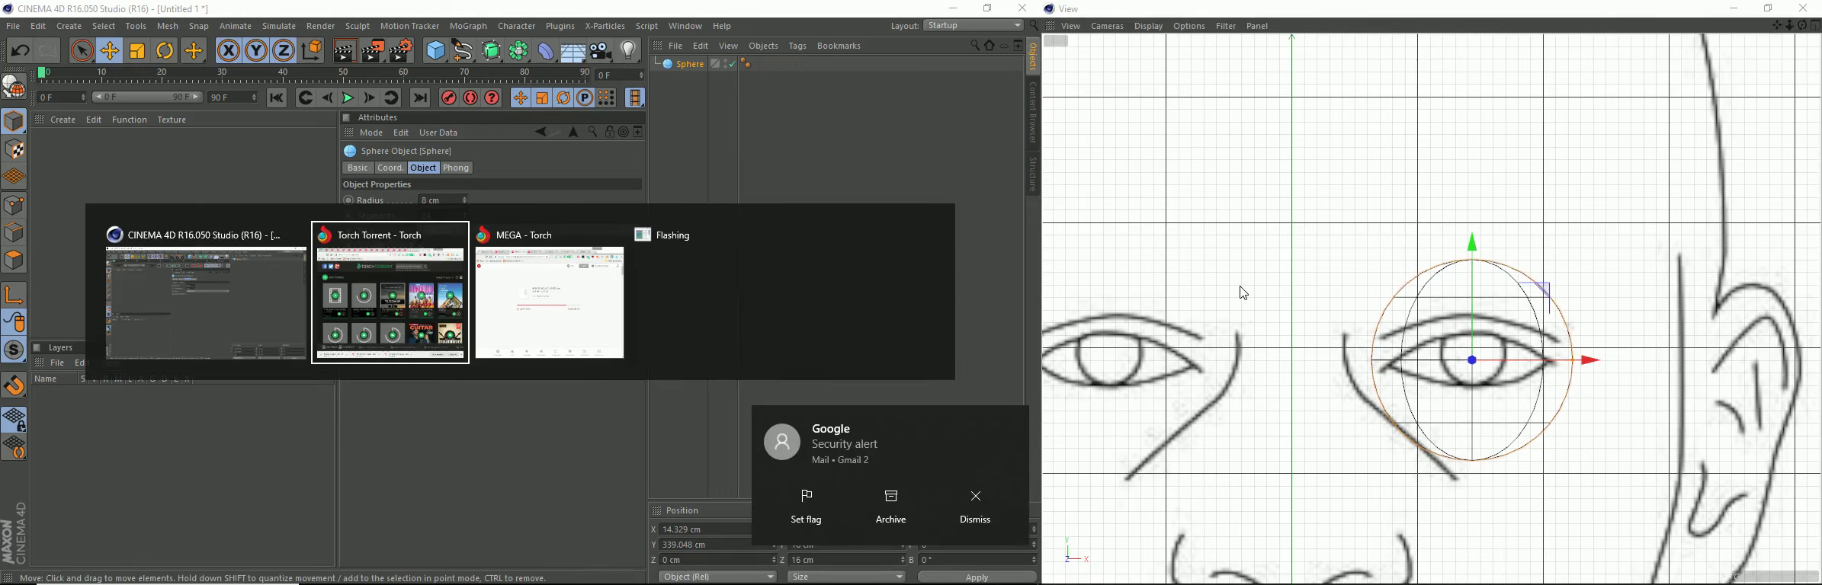
pyautogui.hotkey('alt', 'Tab')
pyautogui.hotkey('alt', 'Tab')
pyautogui.hotkey('alt', 'Tab')
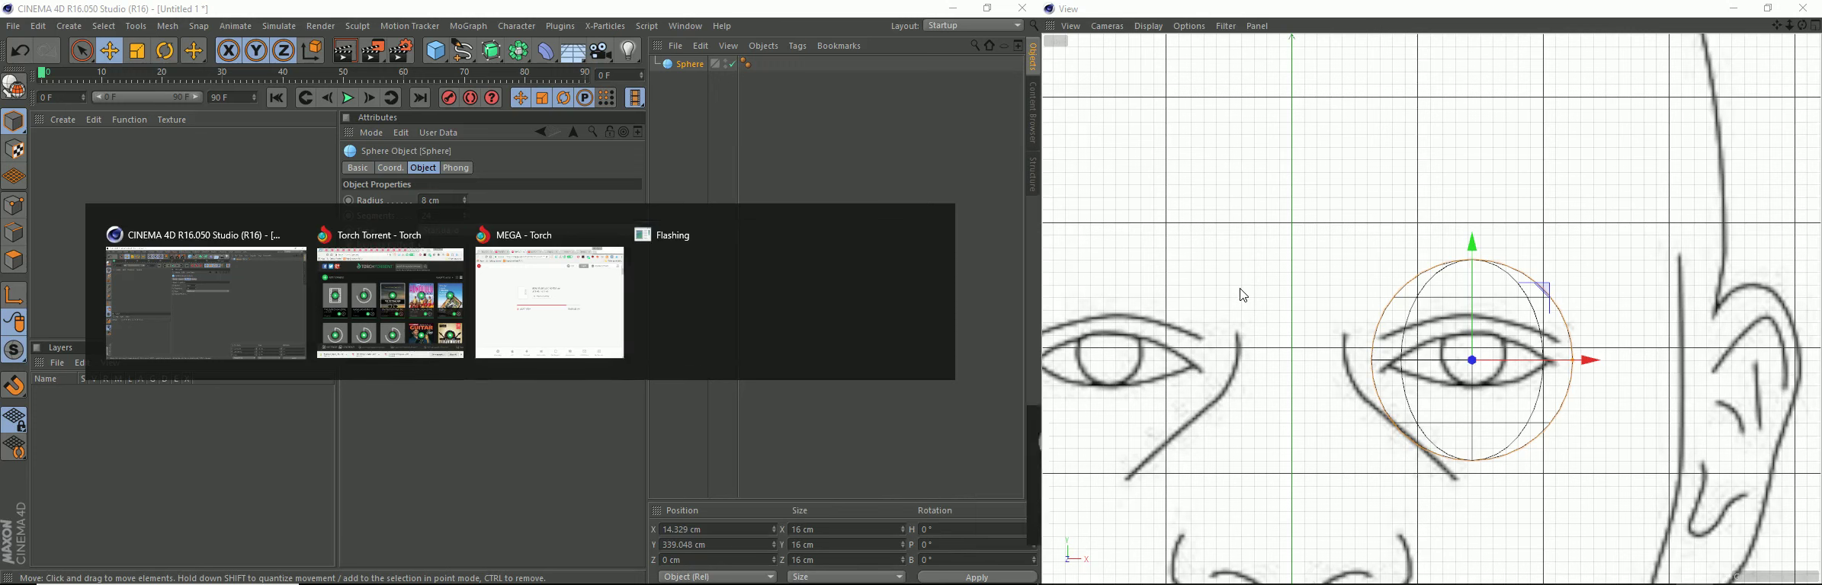
pyautogui.hotkey('alt', 'Tab')
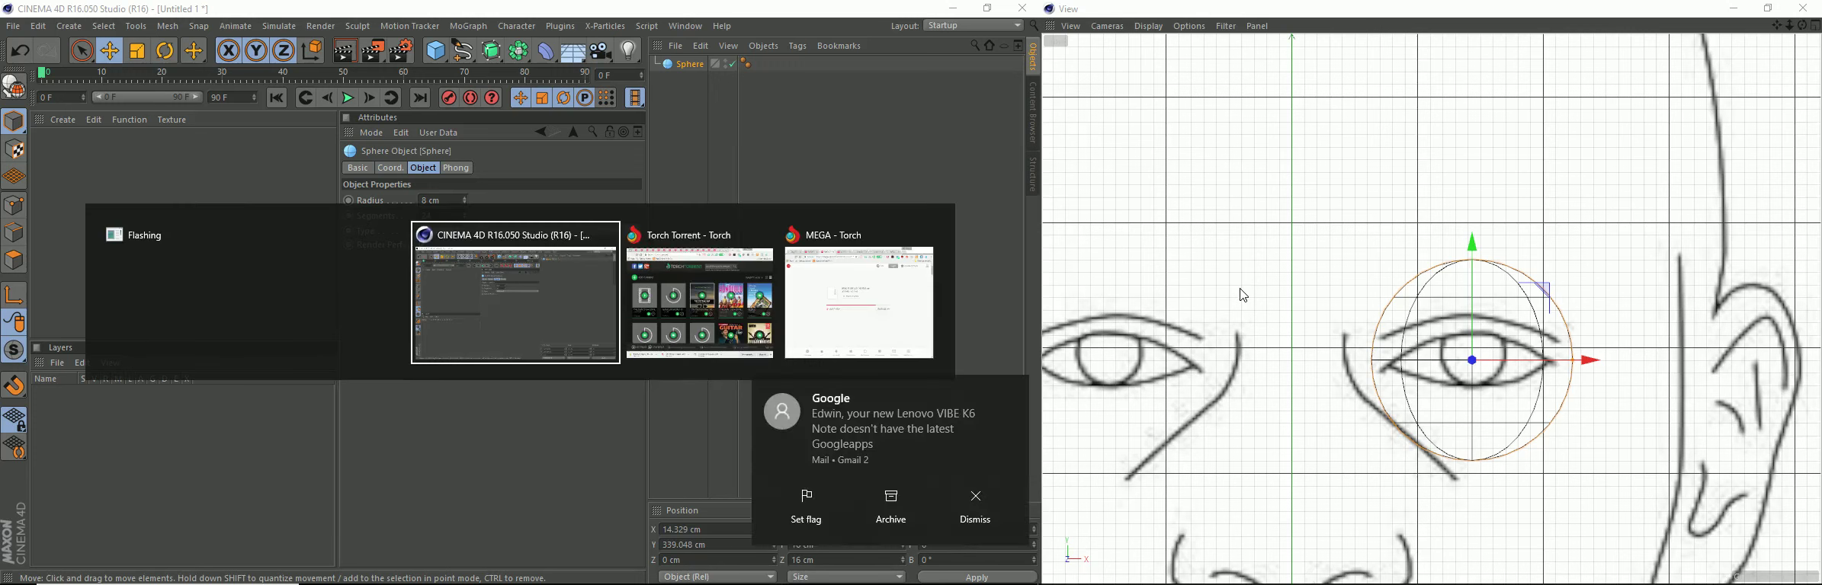
pyautogui.hotkey('alt', 'Tab')
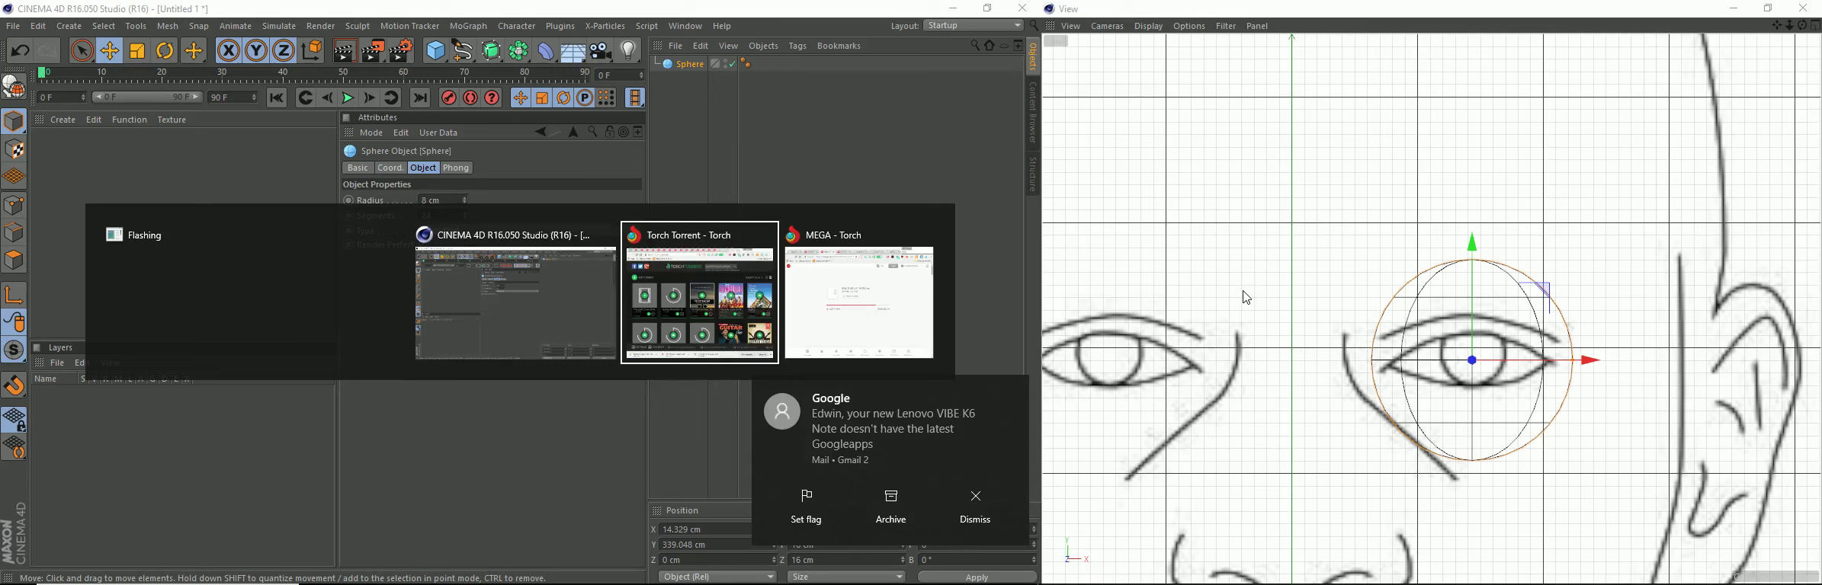
pyautogui.hotkey('alt', 'Tab')
pyautogui.hotkey('alt', 'Tab')
pyautogui.hotkey('alt', 'Tab')
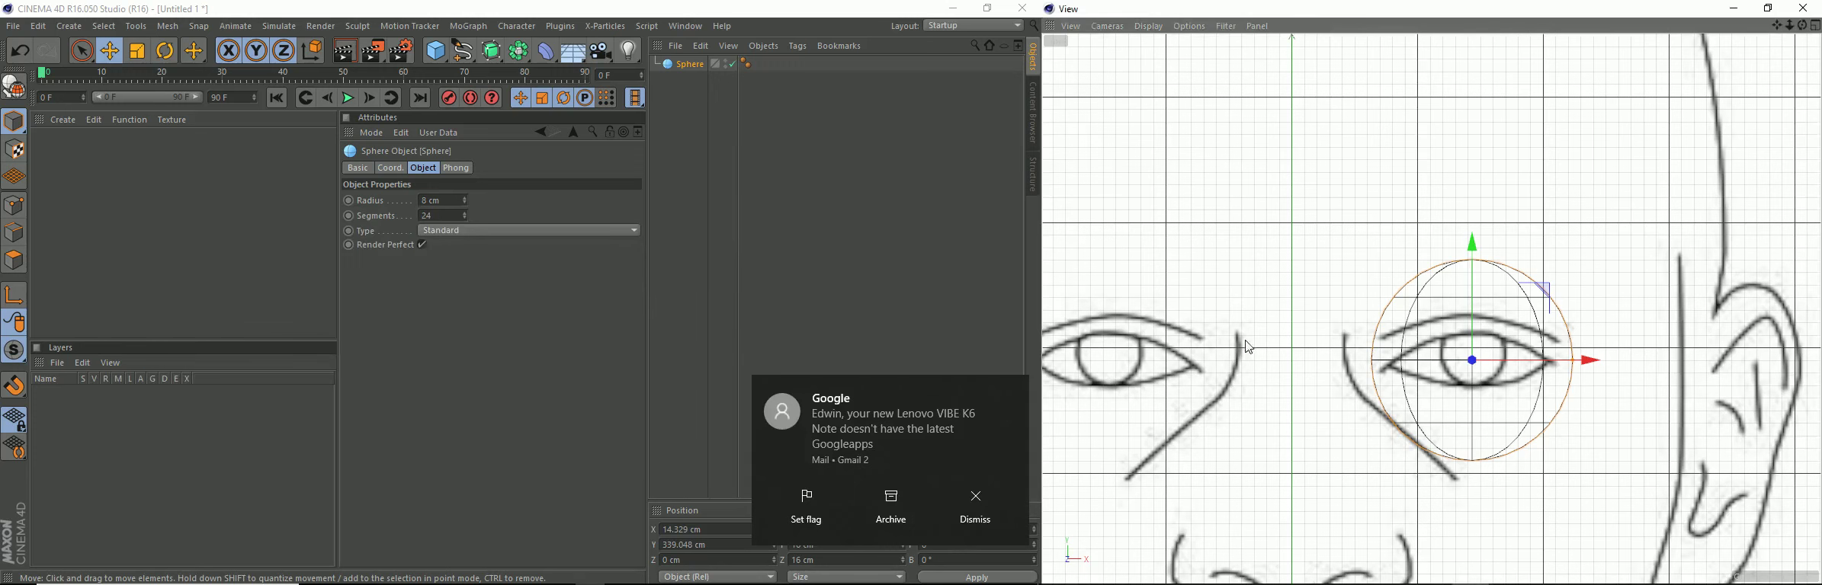
# Step: In the zoomed Right view, move the sphere forward onto the side-view eye at Z -18.692 cm
pyautogui.middleClick(1458, 253)
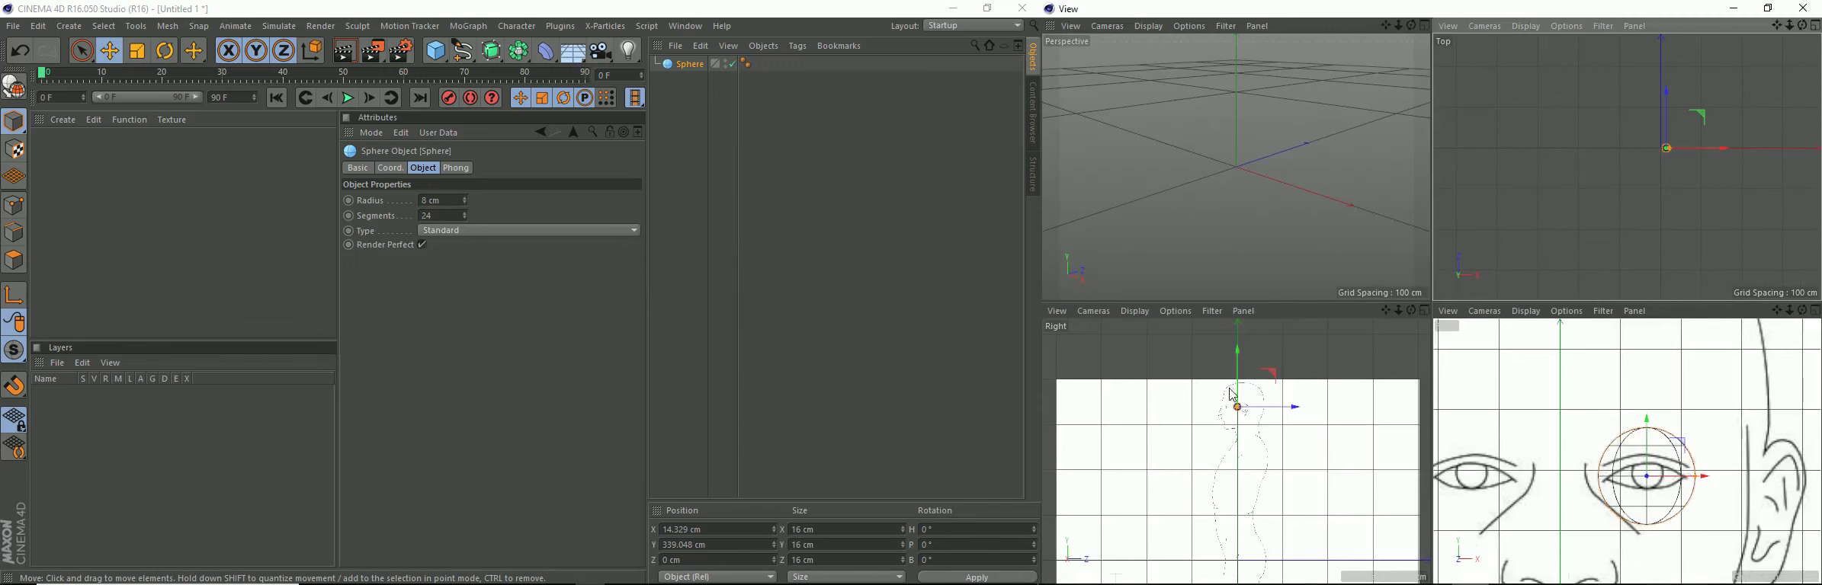
pyautogui.middleClick(1252, 406)
pyautogui.scroll(3, 1420, 253)
pyautogui.scroll(3, 1453, 192)
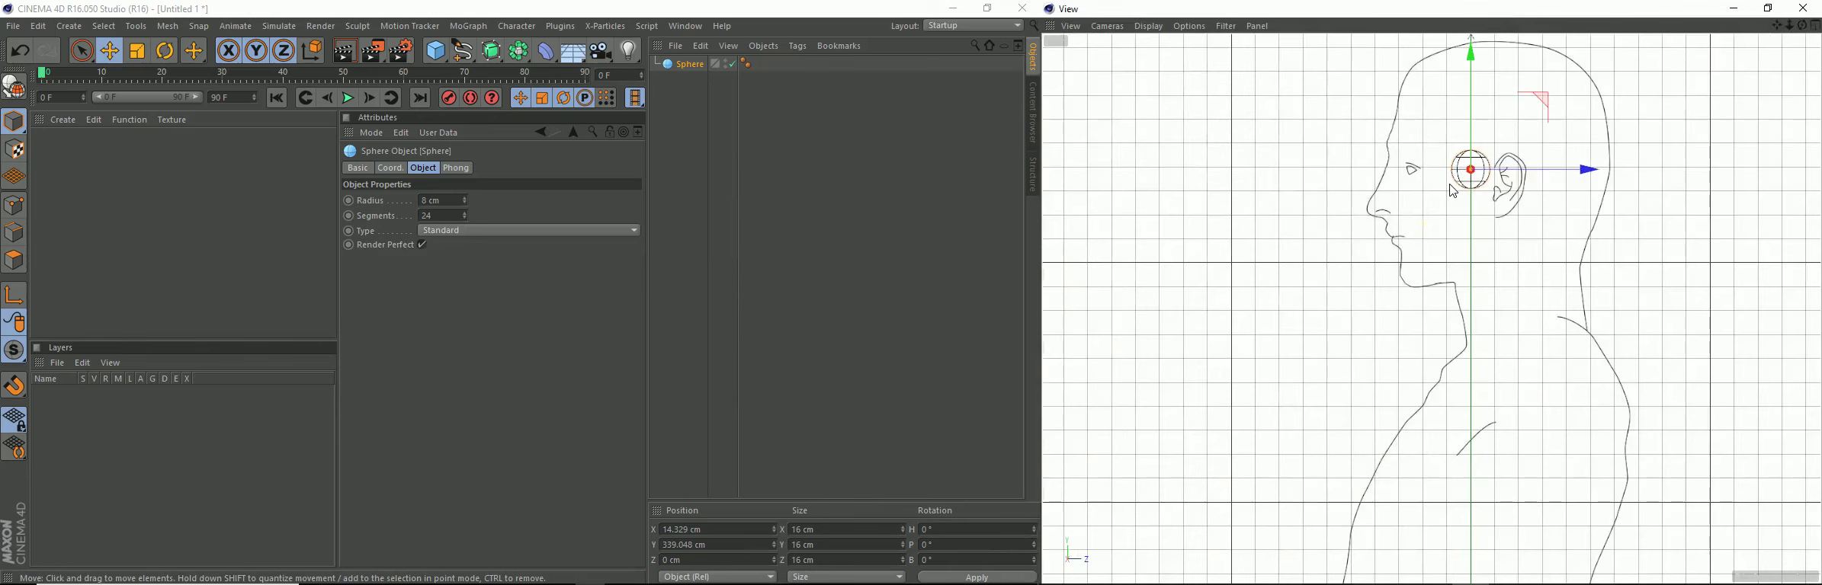
pyautogui.scroll(2, 1453, 192)
pyautogui.scroll(2, 1452, 192)
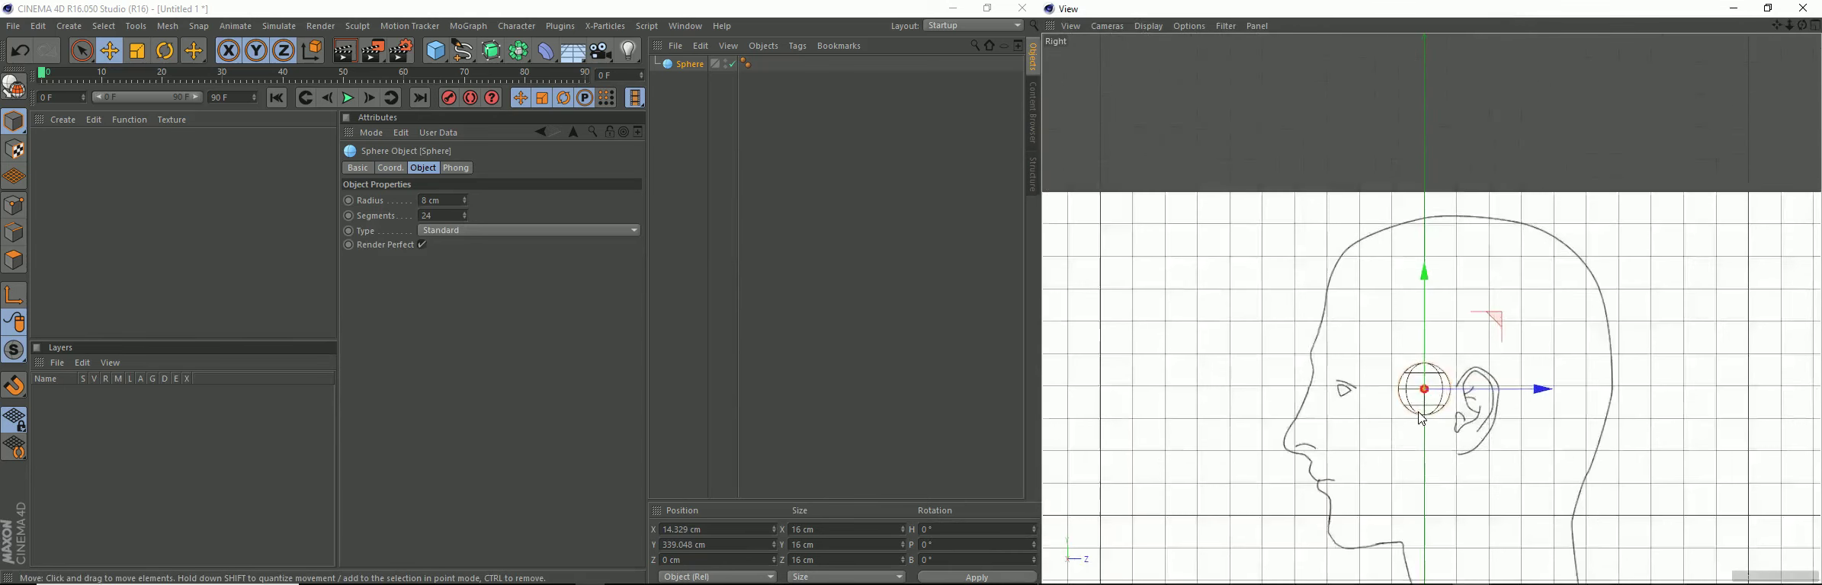
pyautogui.scroll(2, 1453, 192)
pyautogui.scroll(2, 1545, 379)
pyautogui.scroll(2, 1555, 389)
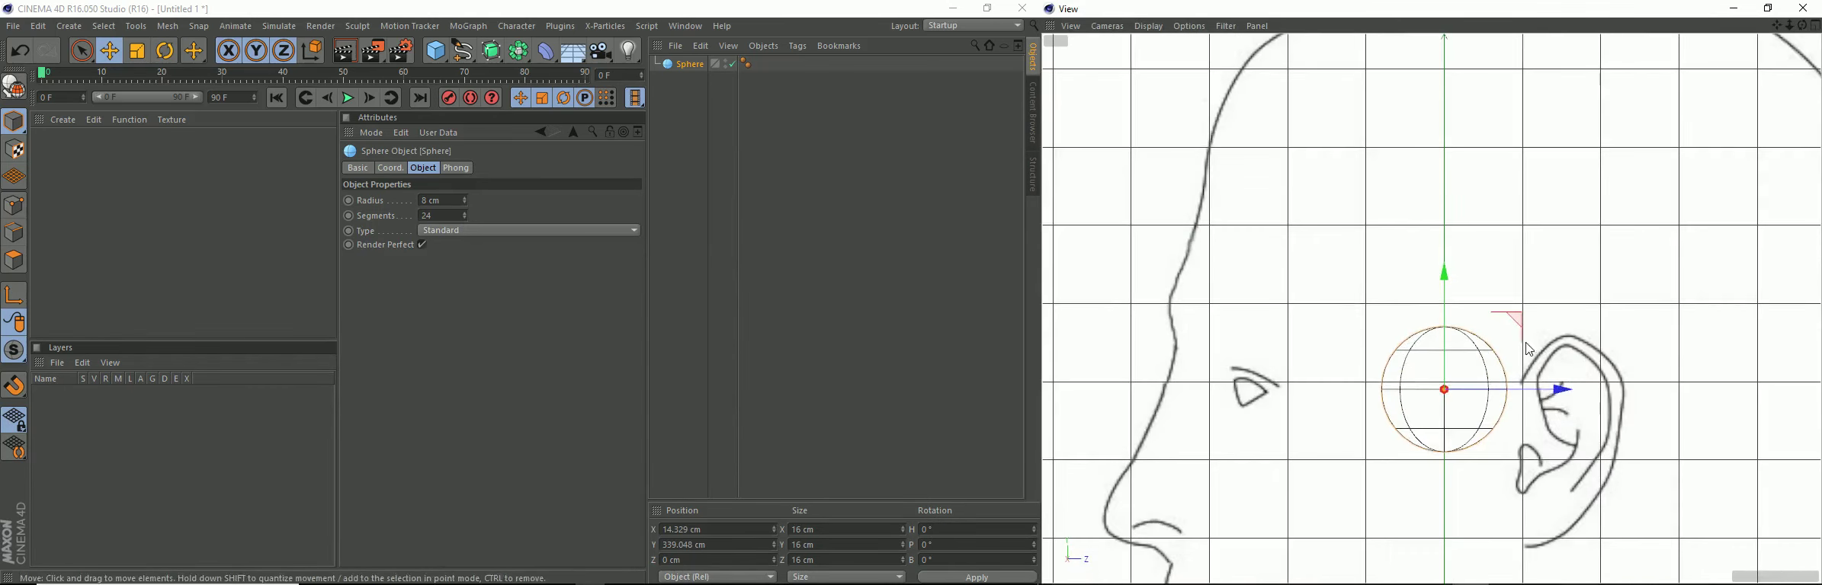
pyautogui.moveTo(1557, 391); pyautogui.dragTo(1416, 429)
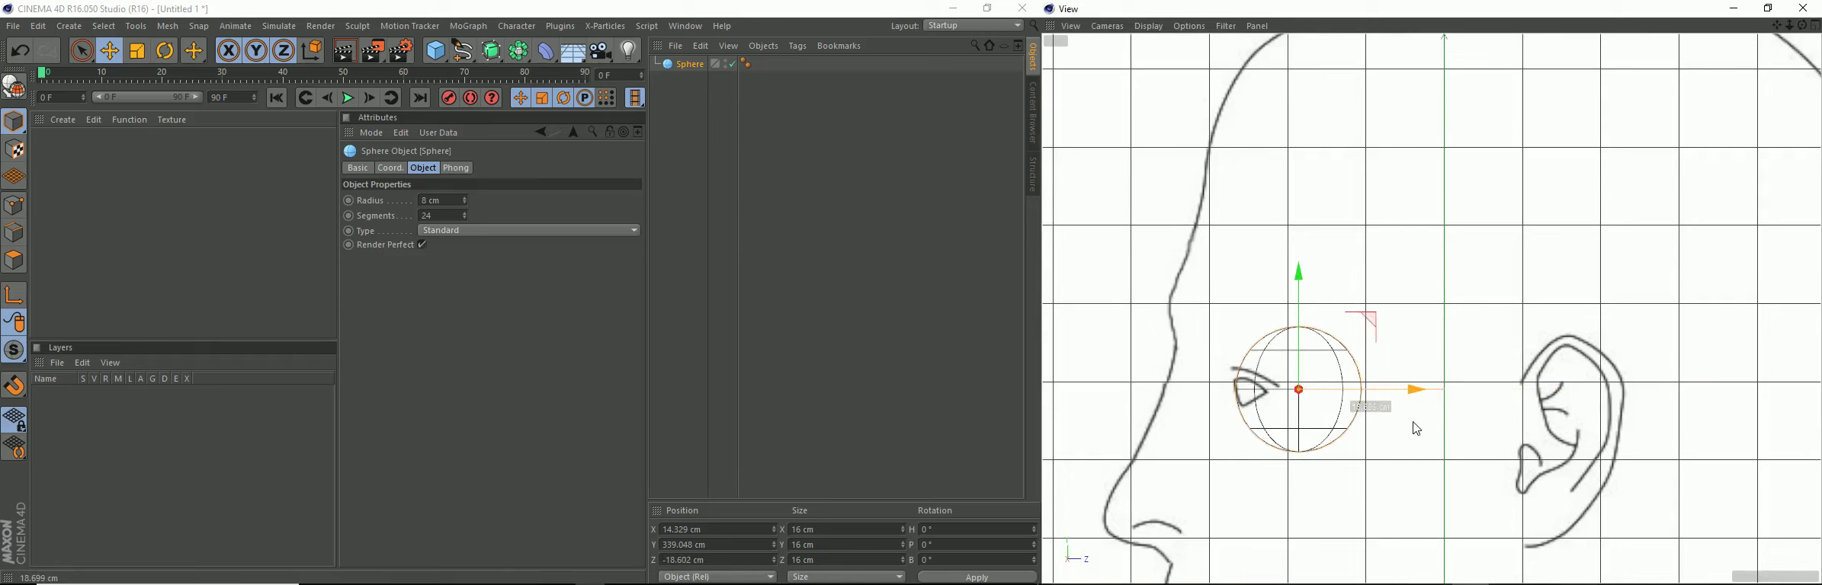
# Step: Maximize the Front view and zoom in on the eye
pyautogui.middleClick(1338, 356)
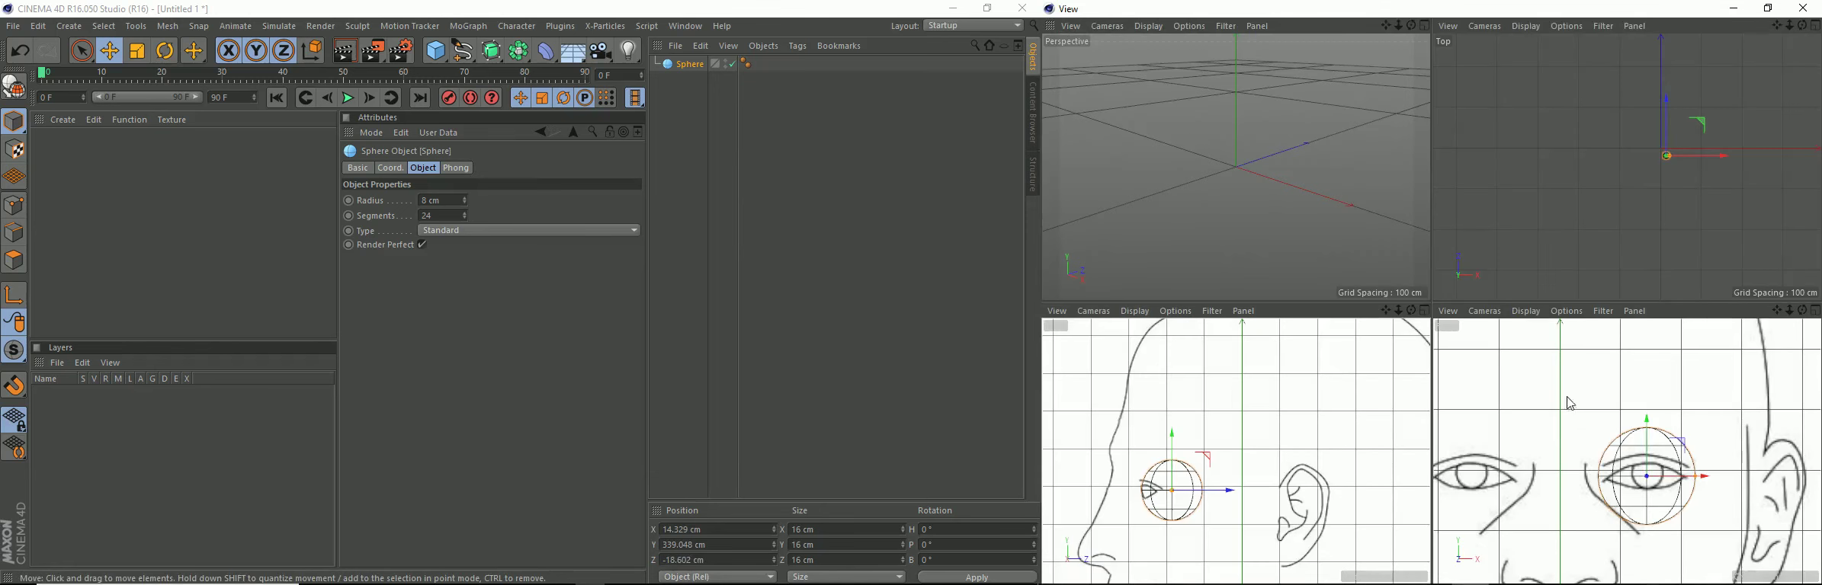
pyautogui.middleClick(1540, 356)
pyautogui.scroll(4, 1539, 356)
pyautogui.scroll(4, 1540, 356)
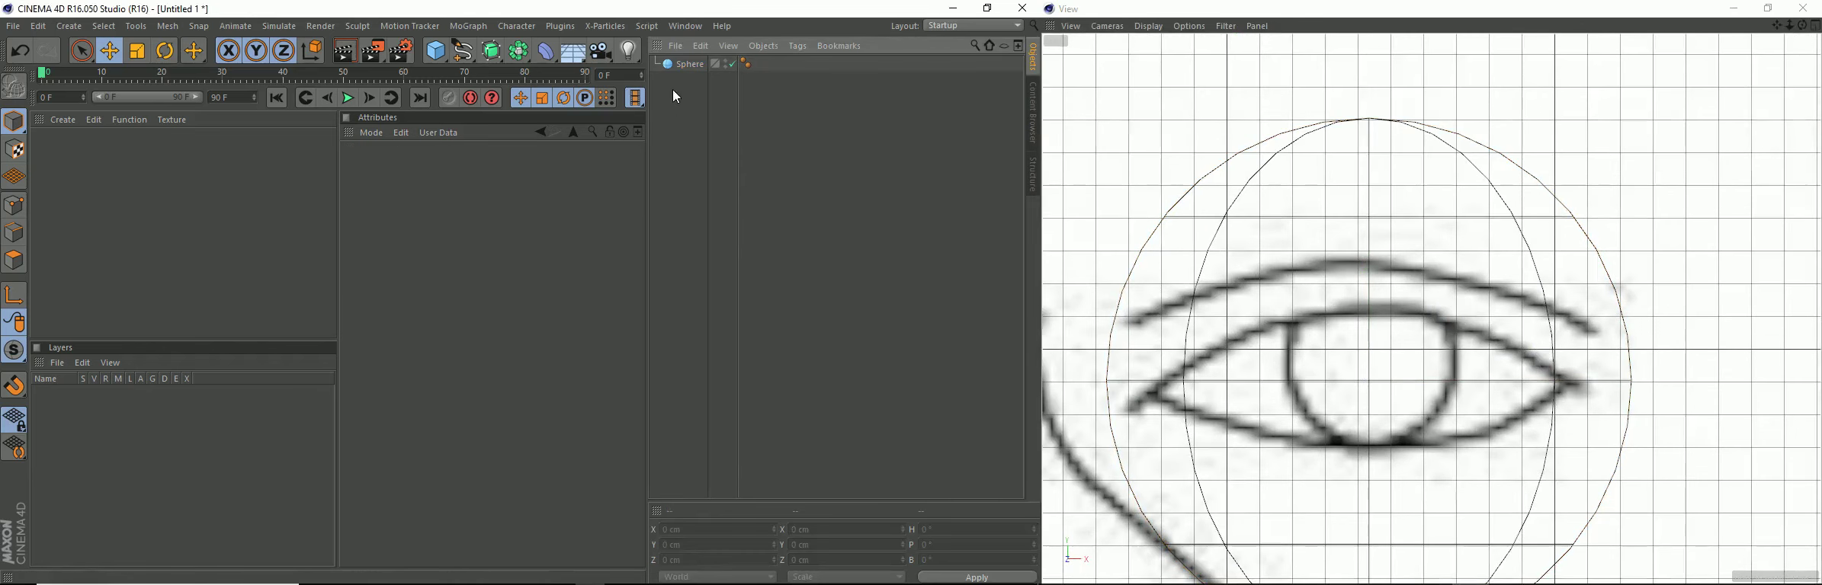
# Step: Rename the Sphere object to 'eyeball' in the Object Manager and reselect it
pyautogui.doubleClick(684, 67)
pyautogui.write('eyeball')
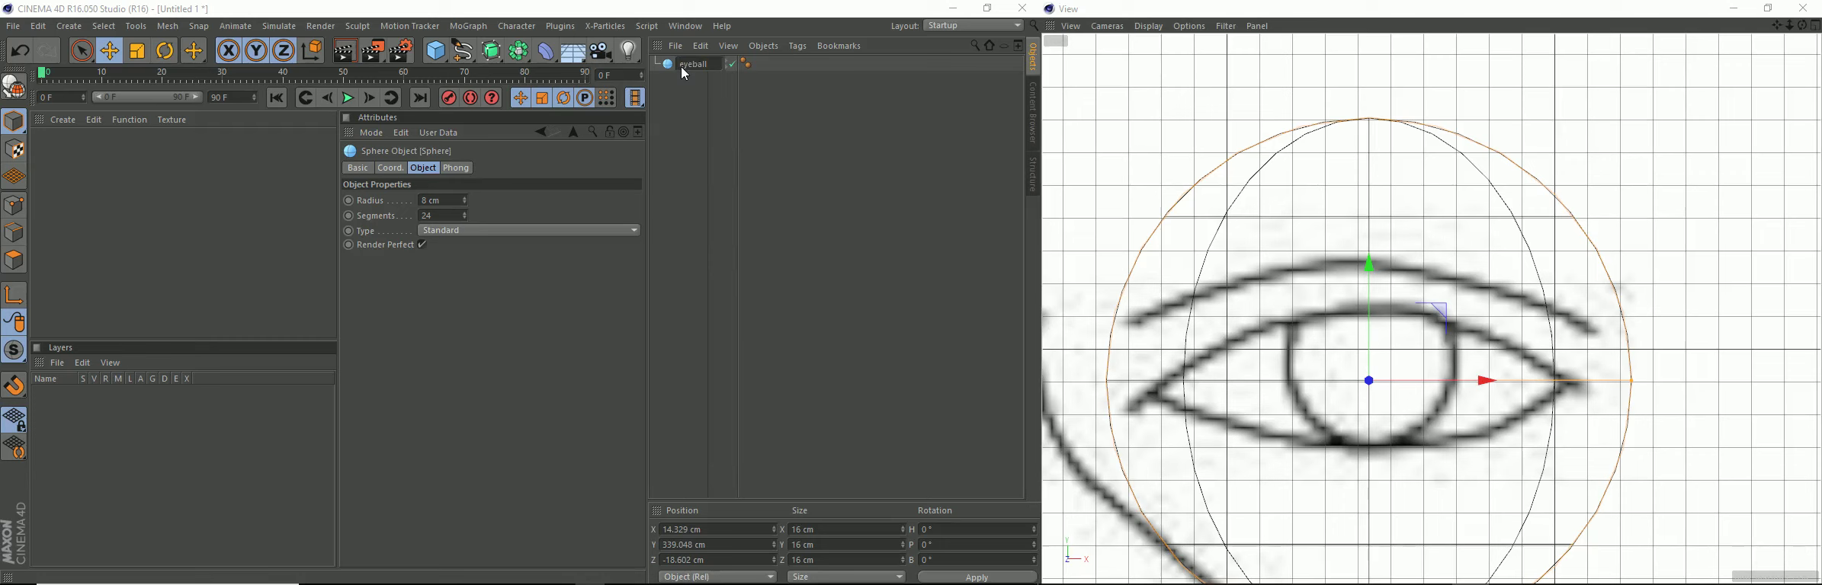
pyautogui.press('Return')
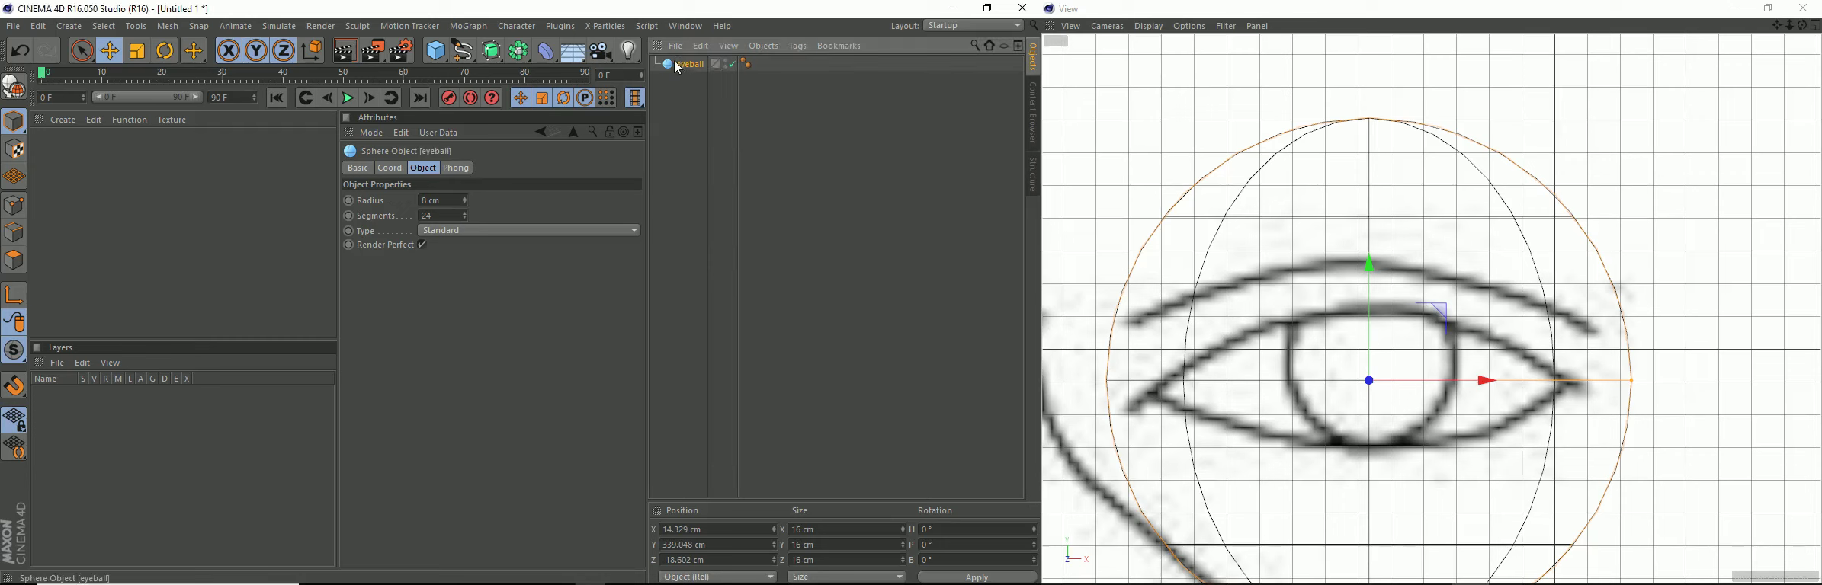
pyautogui.click(678, 101)
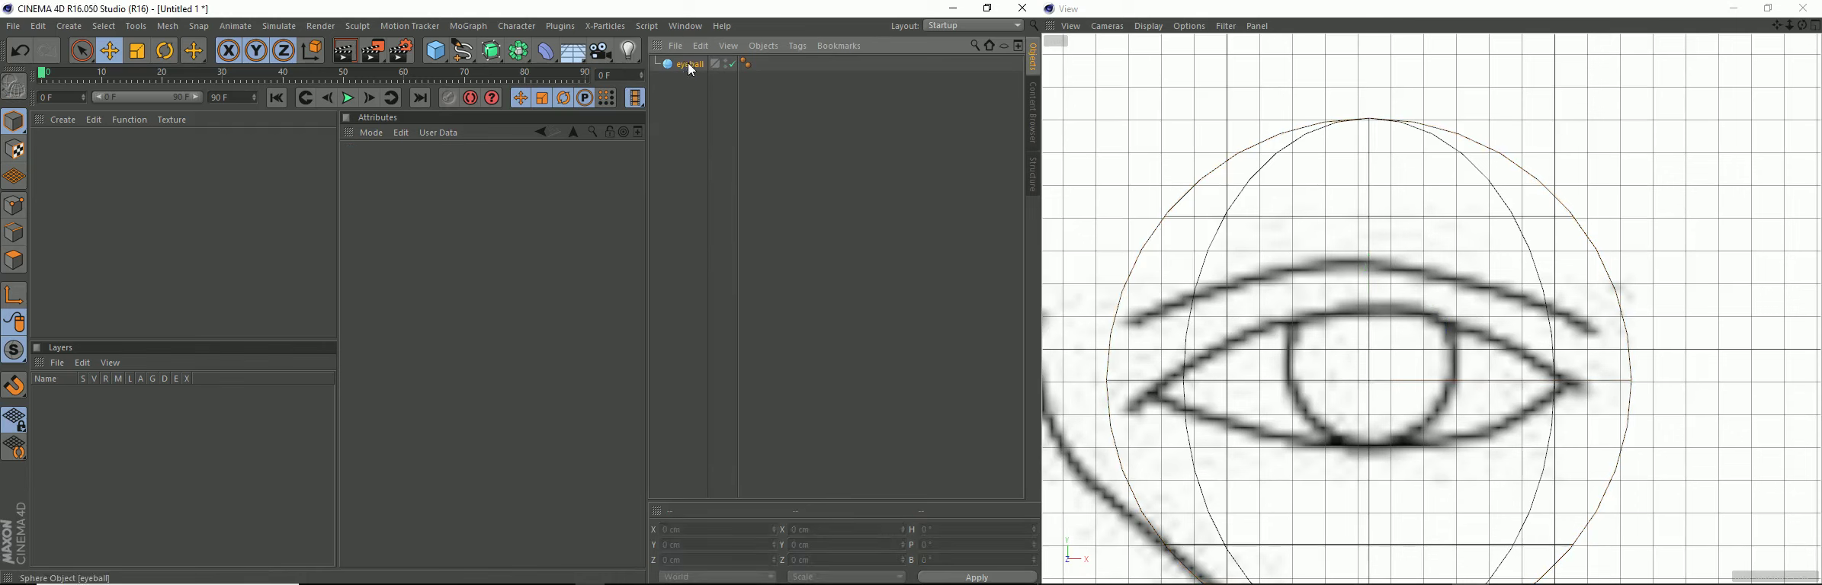
pyautogui.click(690, 66)
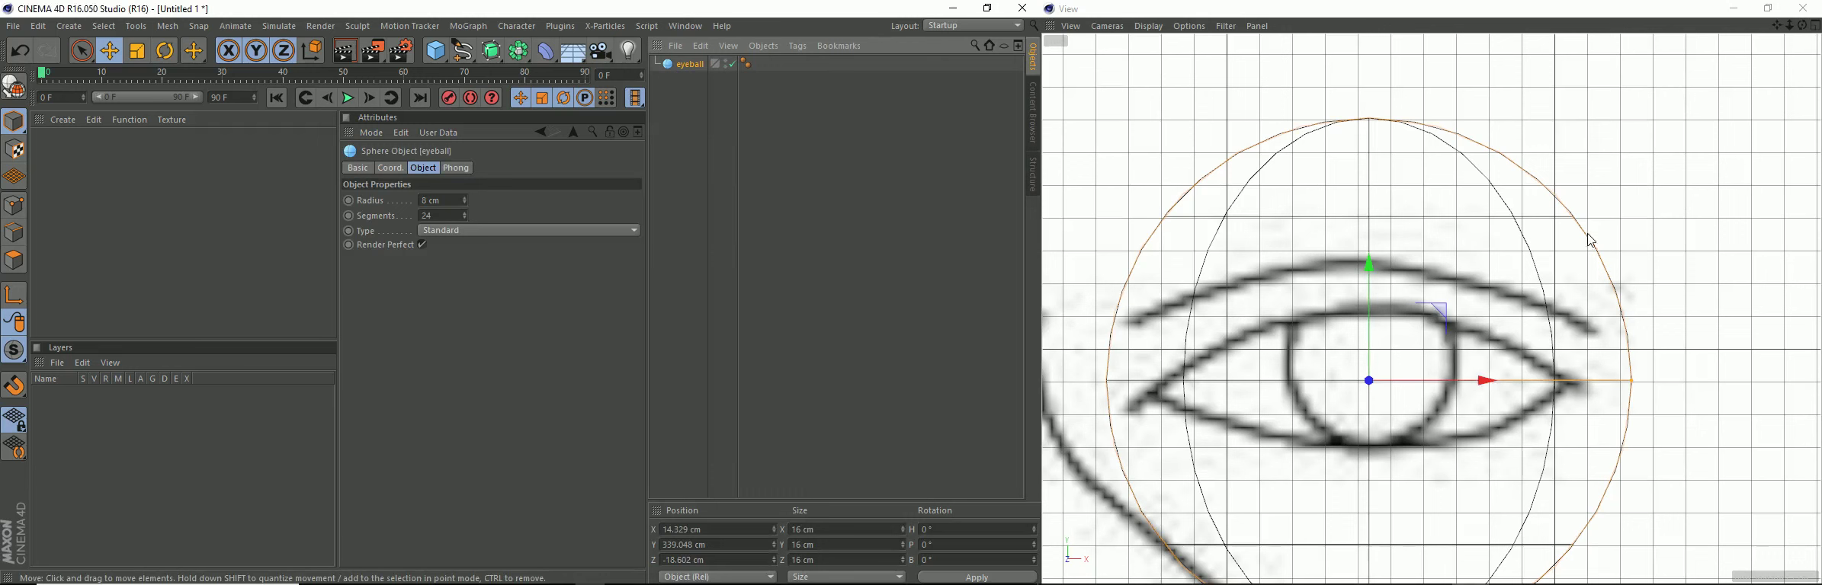
pyautogui.scroll(-4, 1503, 301)
pyautogui.scroll(4, 1506, 308)
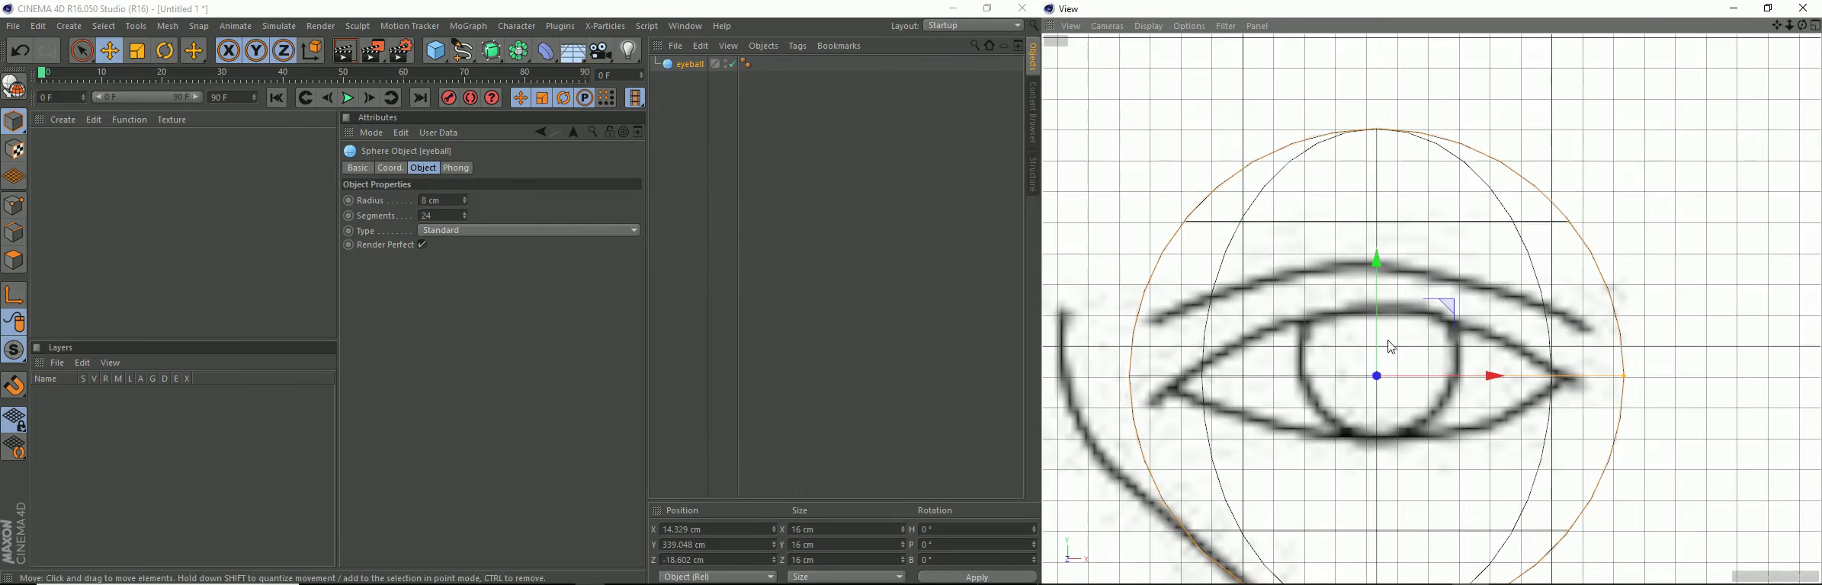
# Step: Draw a linear spline starting at the left eye corner and running along the upper eyelid
pyautogui.click(676, 150)
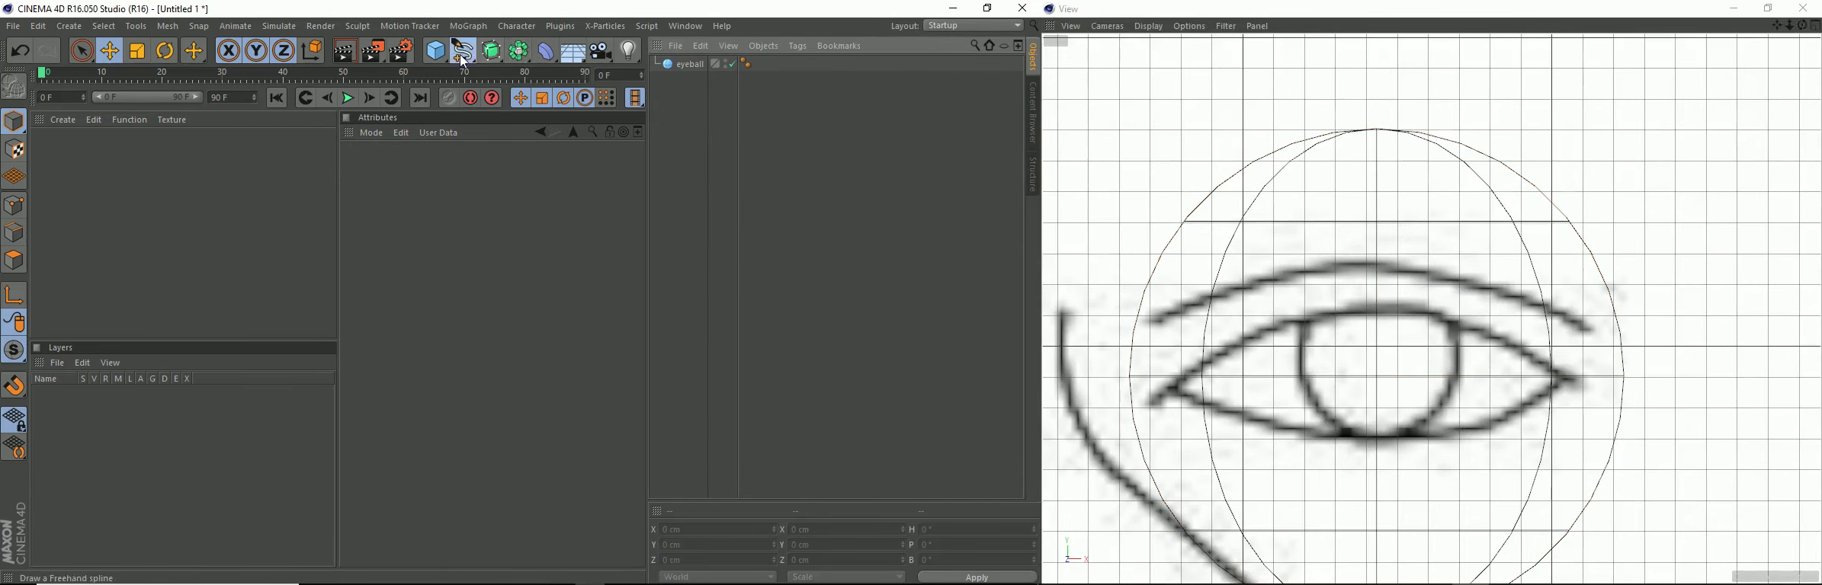
pyautogui.moveTo(461, 53); pyautogui.dragTo(519, 105)
pyautogui.scroll(2, 1184, 358)
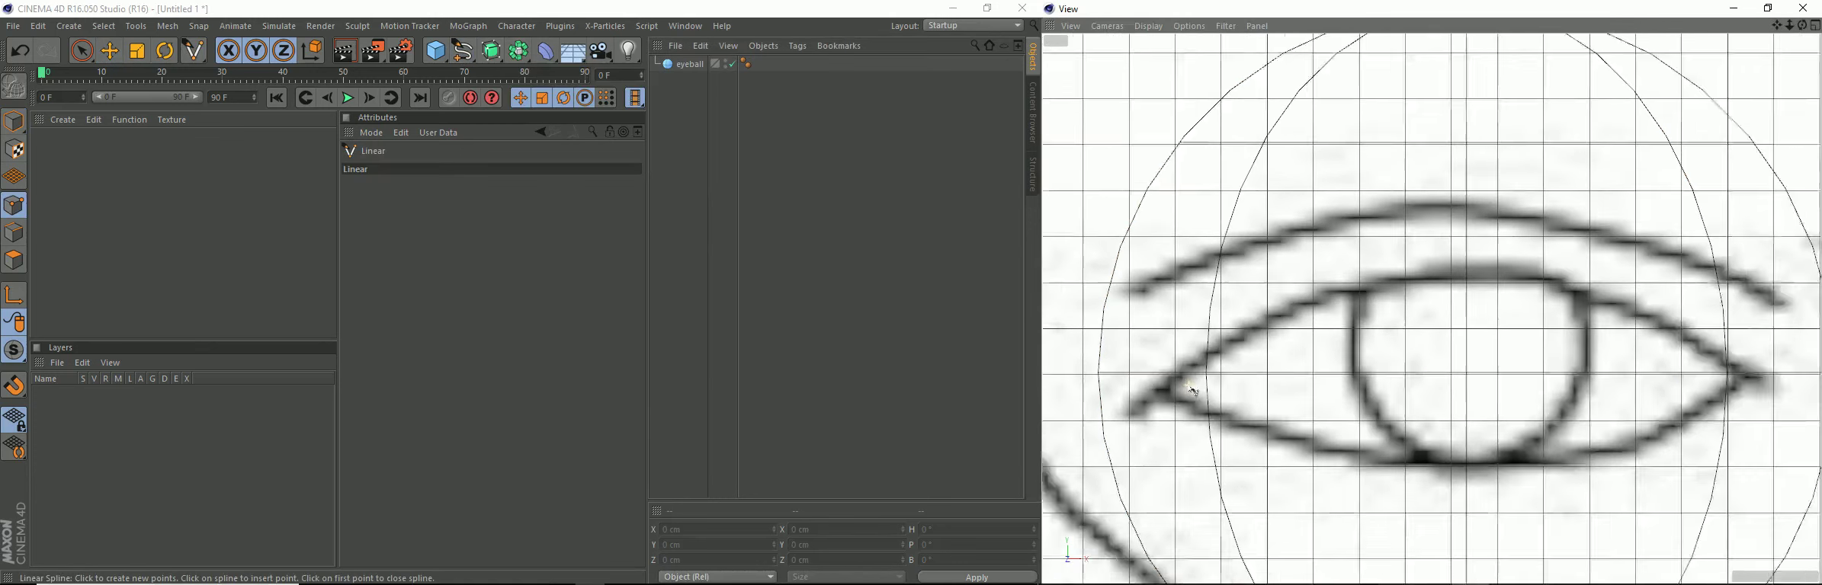
pyautogui.scroll(2, 1185, 396)
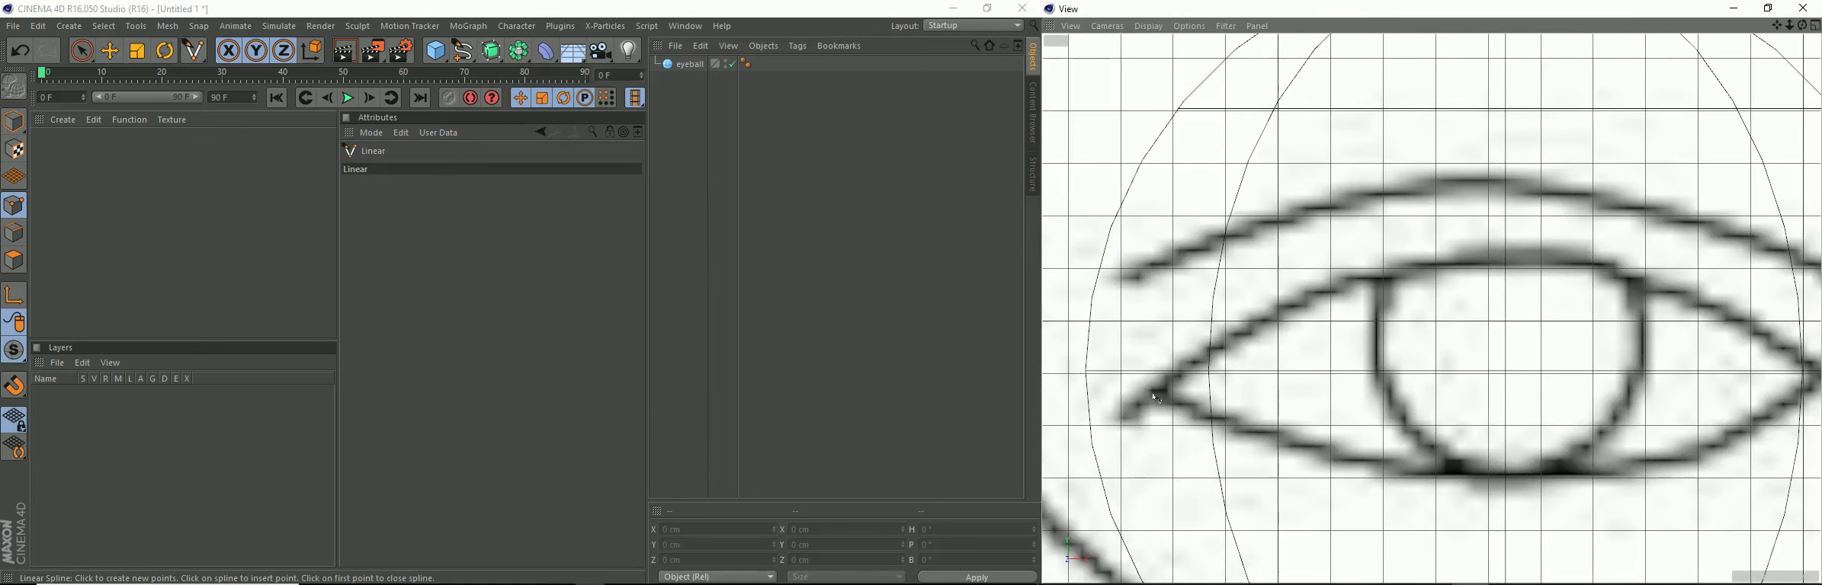
pyautogui.click(1157, 395)
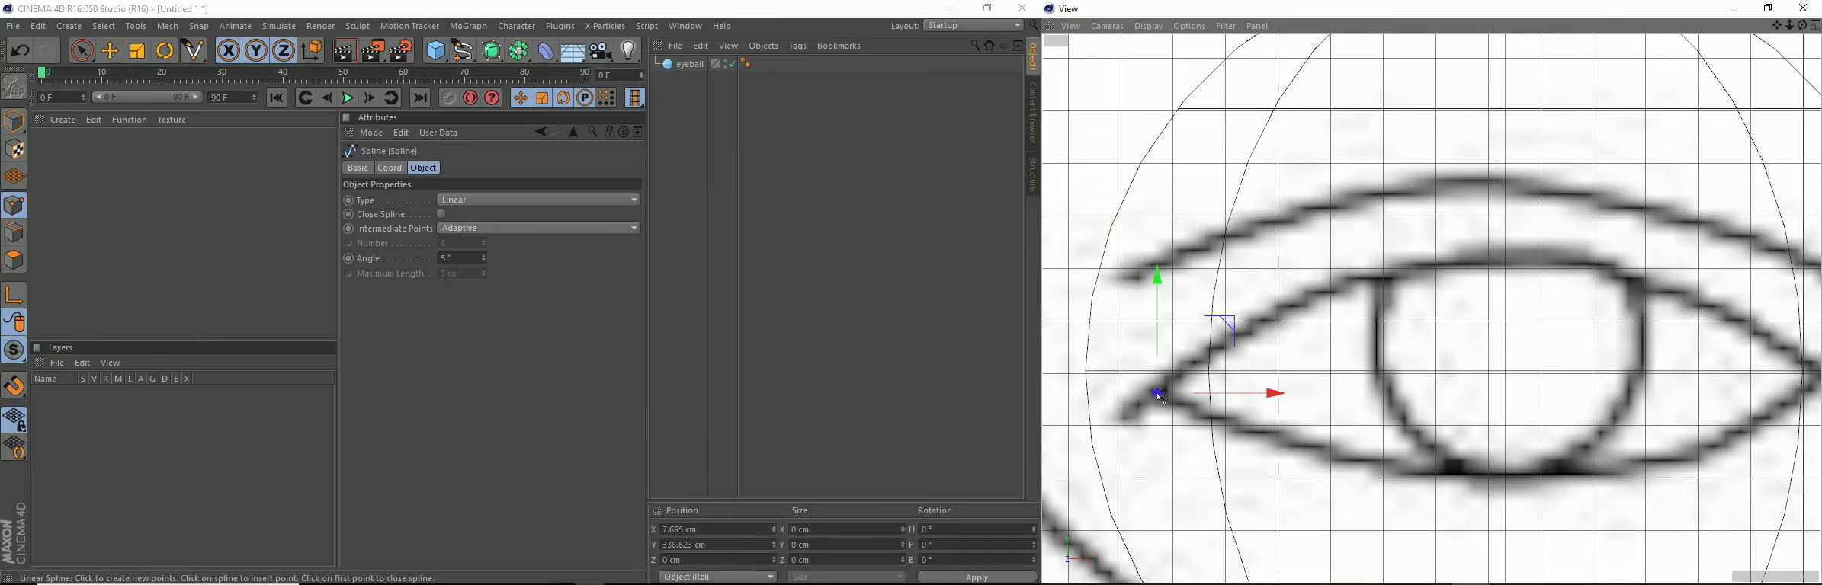
pyautogui.click(1197, 355)
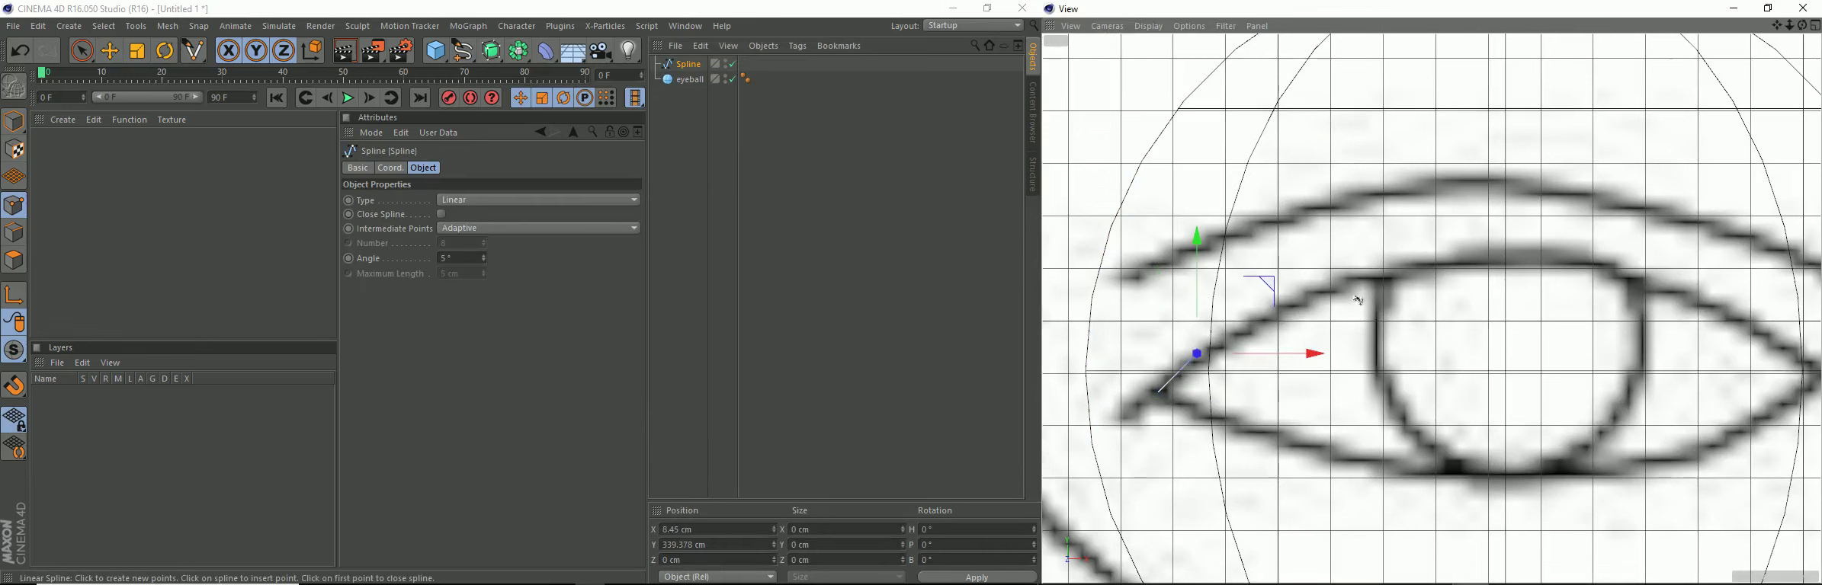
pyautogui.click(1383, 268)
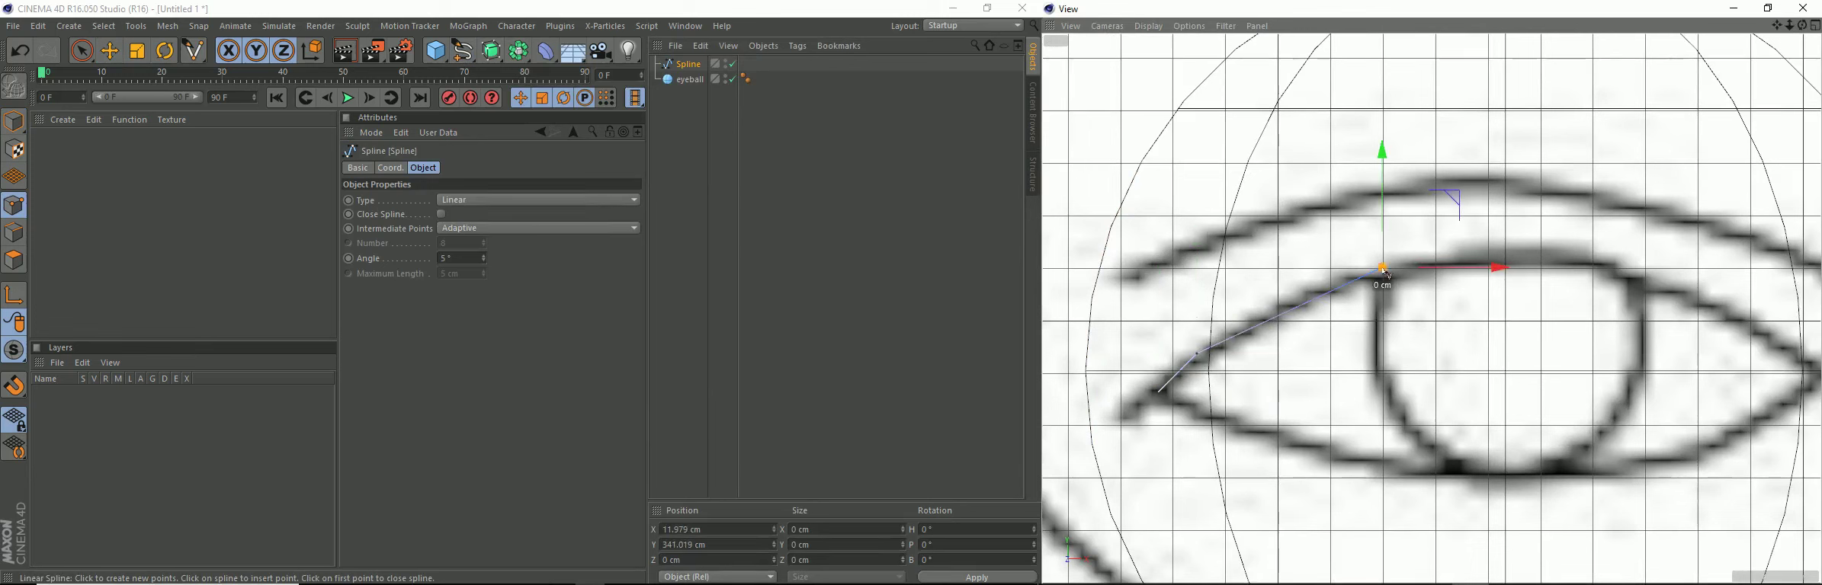
pyautogui.click(1612, 260)
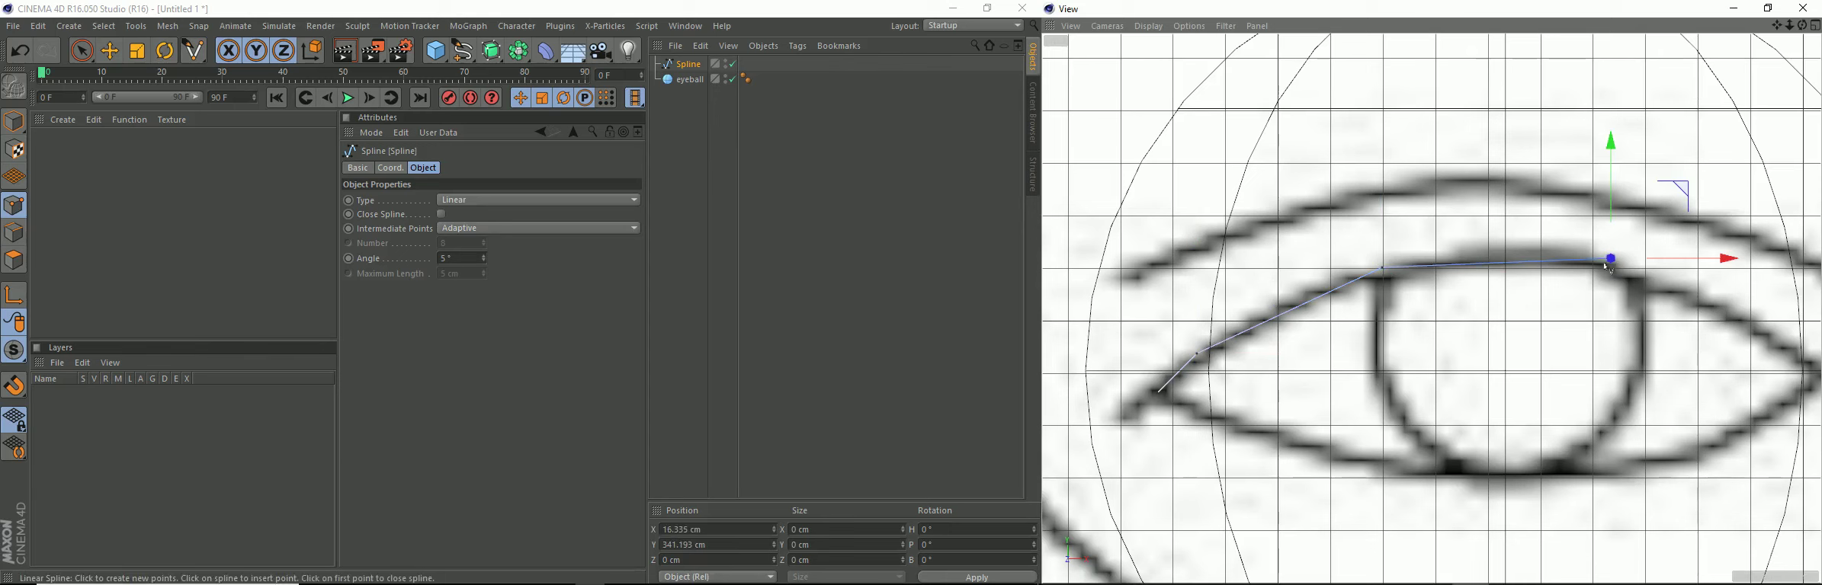
pyautogui.keyDown('alt'); pyautogui.moveTo(1640, 336); pyautogui.dragTo(1453, 359, button='middle'); pyautogui.keyUp('alt')
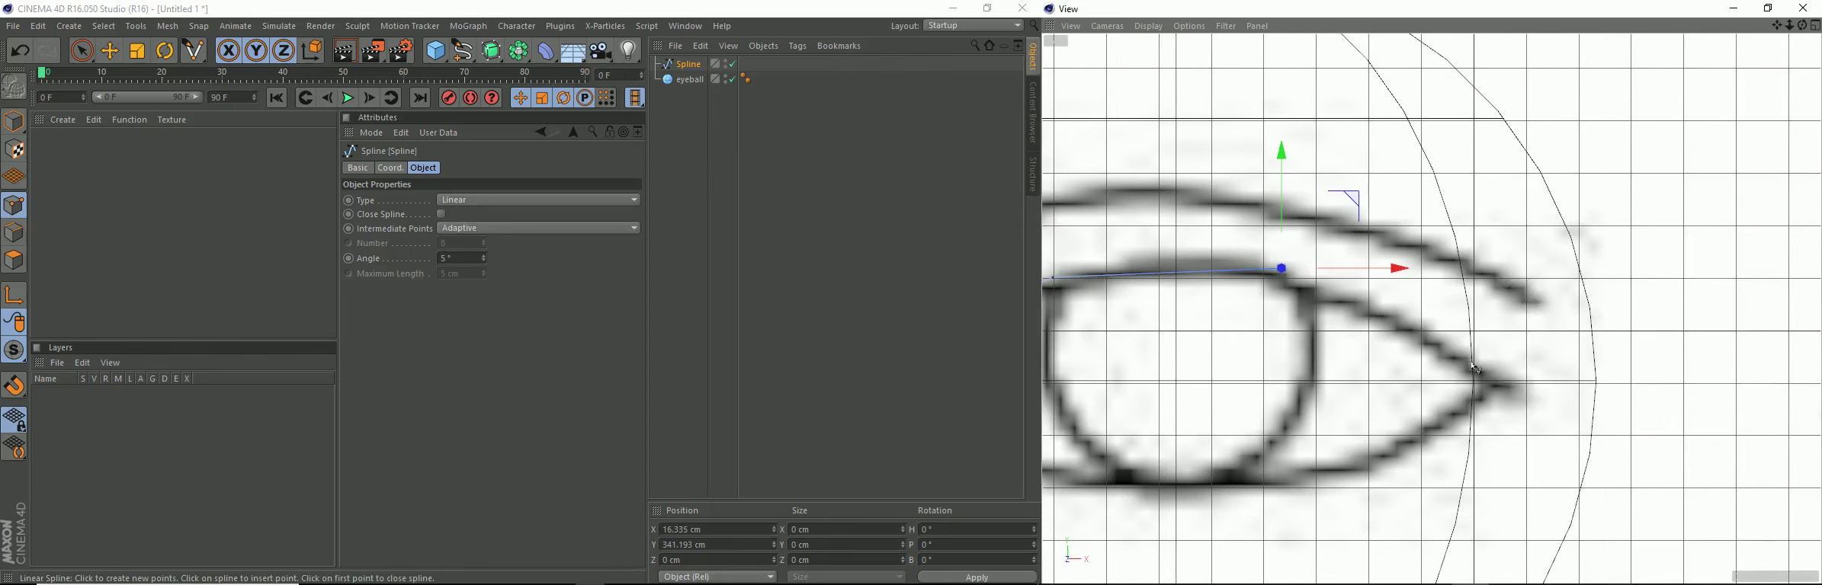
# Step: Continue the spline around the right corner and lower eyelid, then enable Close Spline
pyautogui.click(1472, 363)
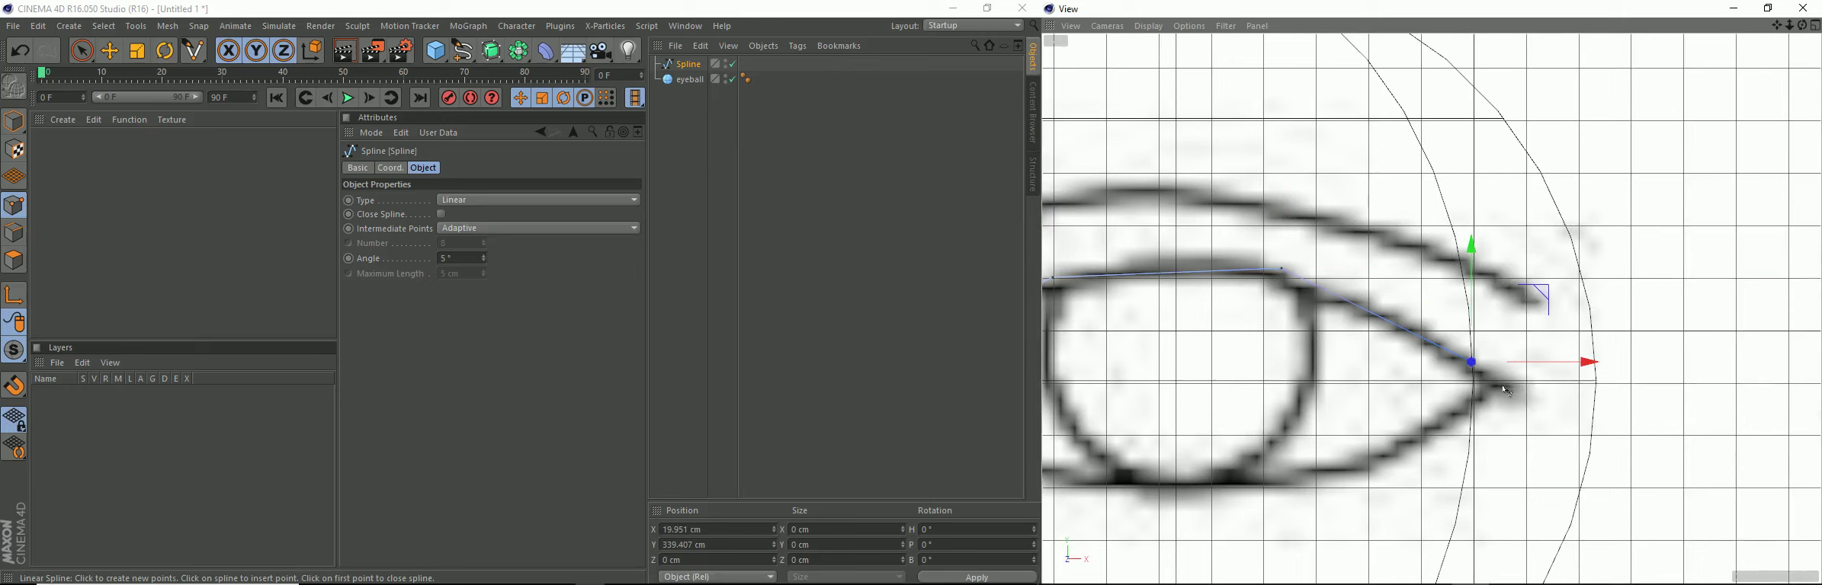
pyautogui.click(1503, 386)
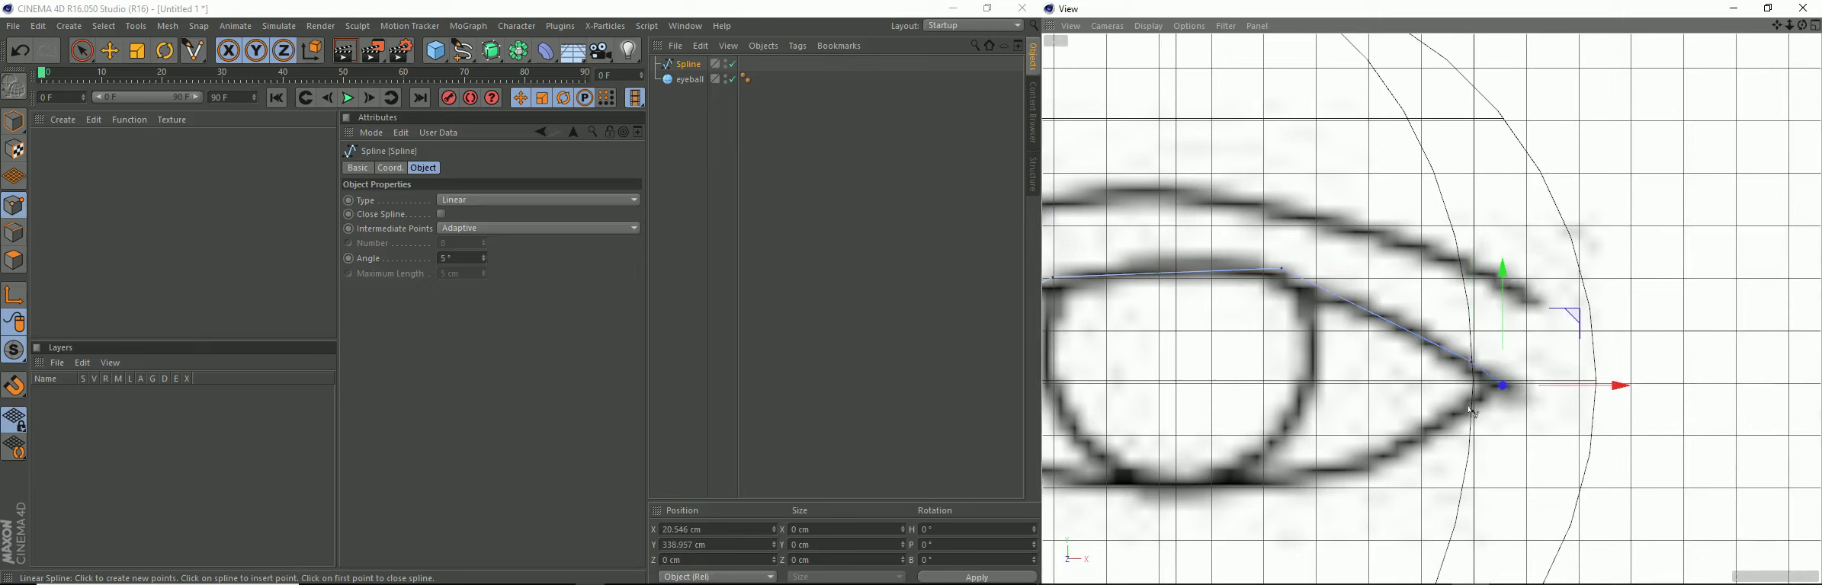
pyautogui.click(1472, 405)
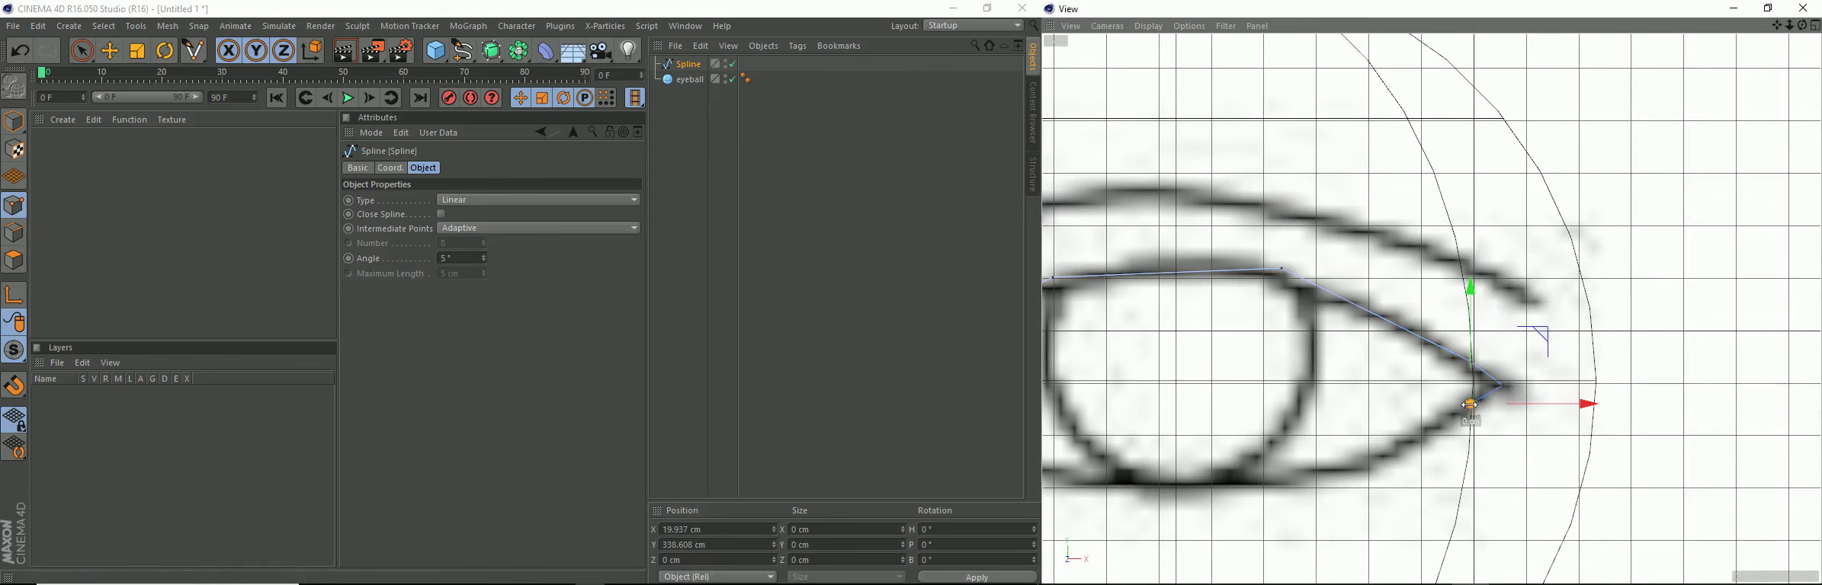
pyautogui.click(1285, 484)
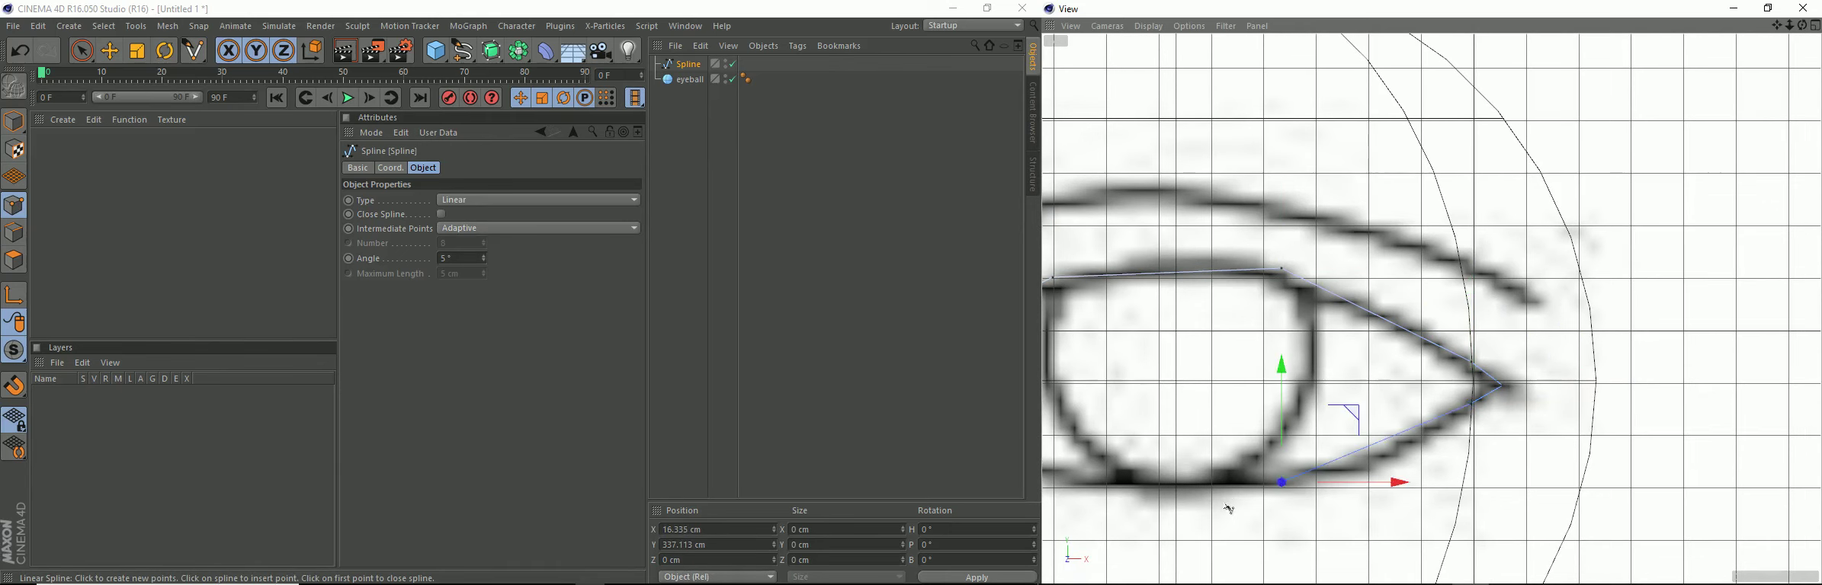
pyautogui.moveTo(1231, 508)
pyautogui.keyDown('alt'); pyautogui.mouseDown(button='middle')
pyautogui.moveTo(1366, 472)
pyautogui.moveTo(1386, 411)
pyautogui.mouseUp(button='middle'); pyautogui.keyUp('alt')
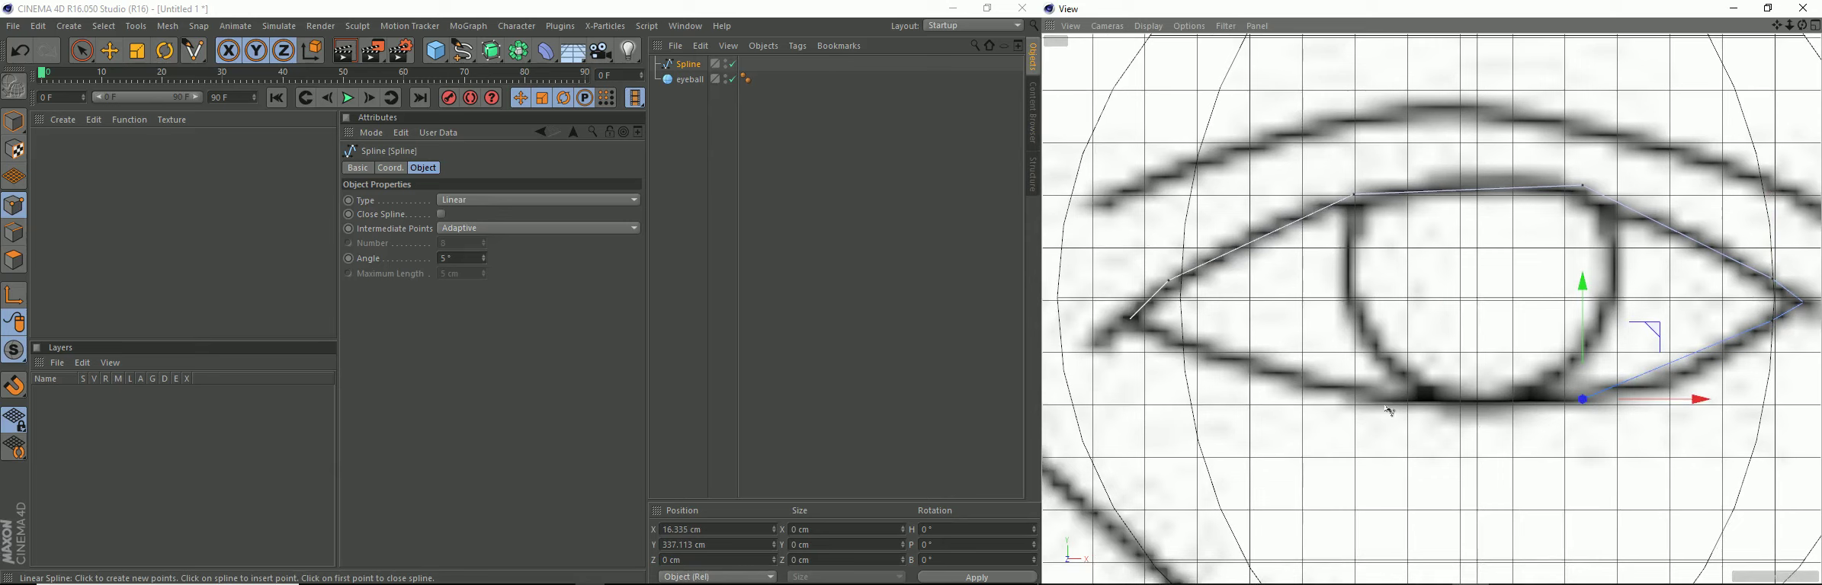
pyautogui.click(1385, 406)
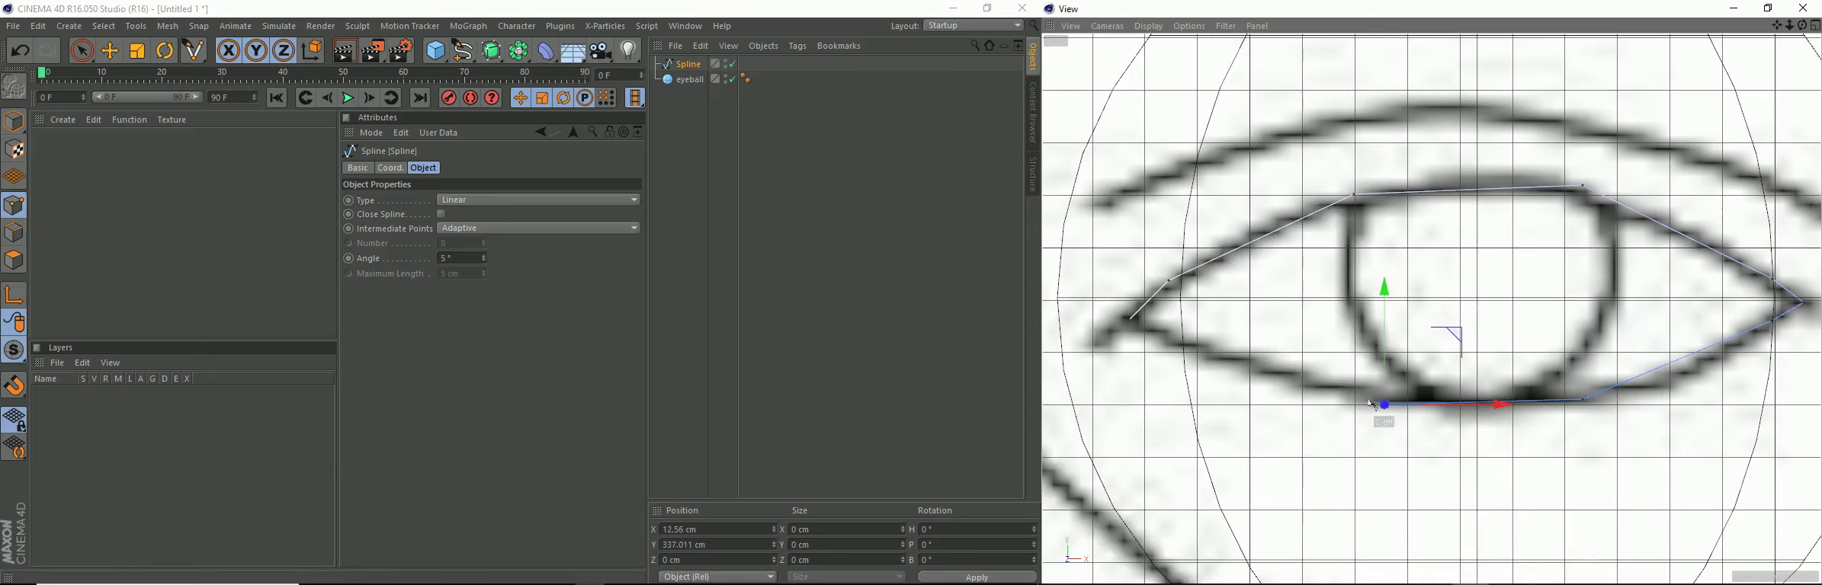
pyautogui.click(1163, 342)
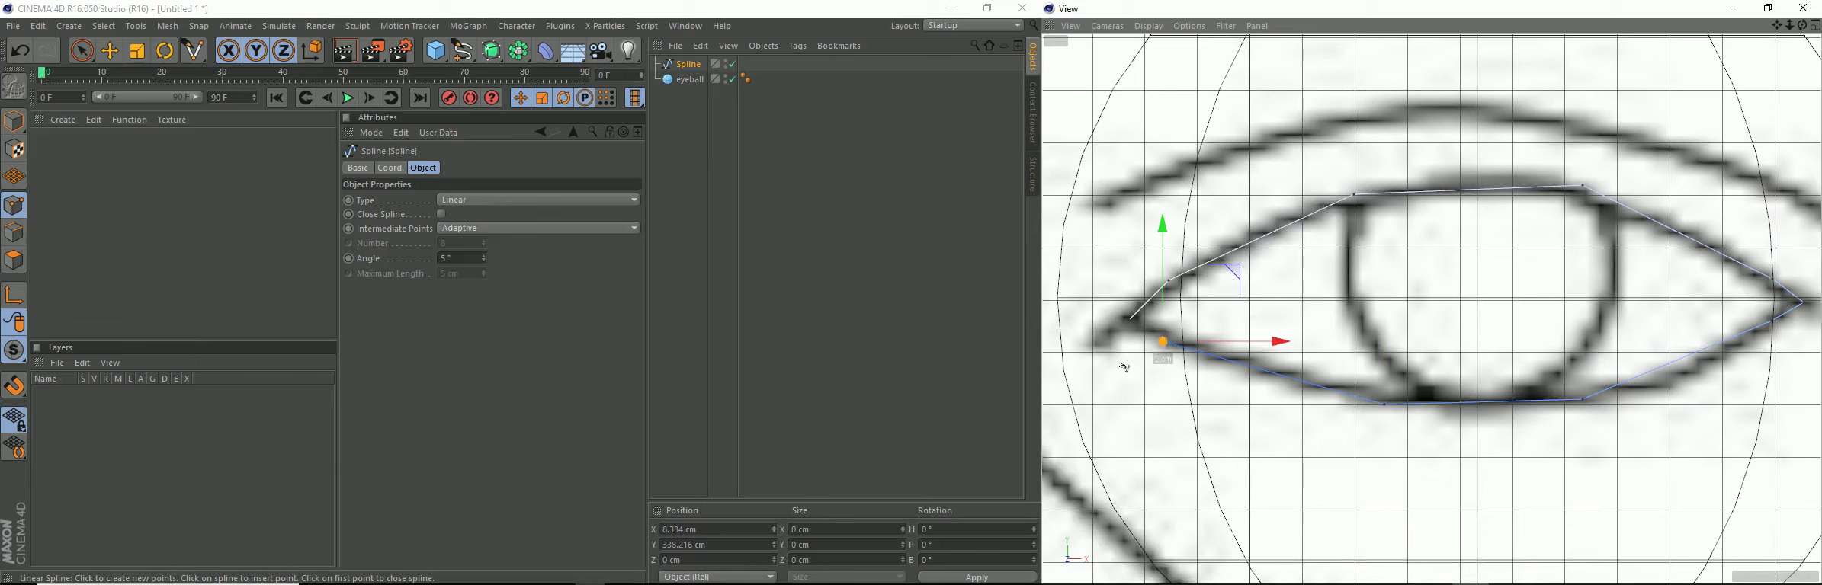
pyautogui.click(441, 216)
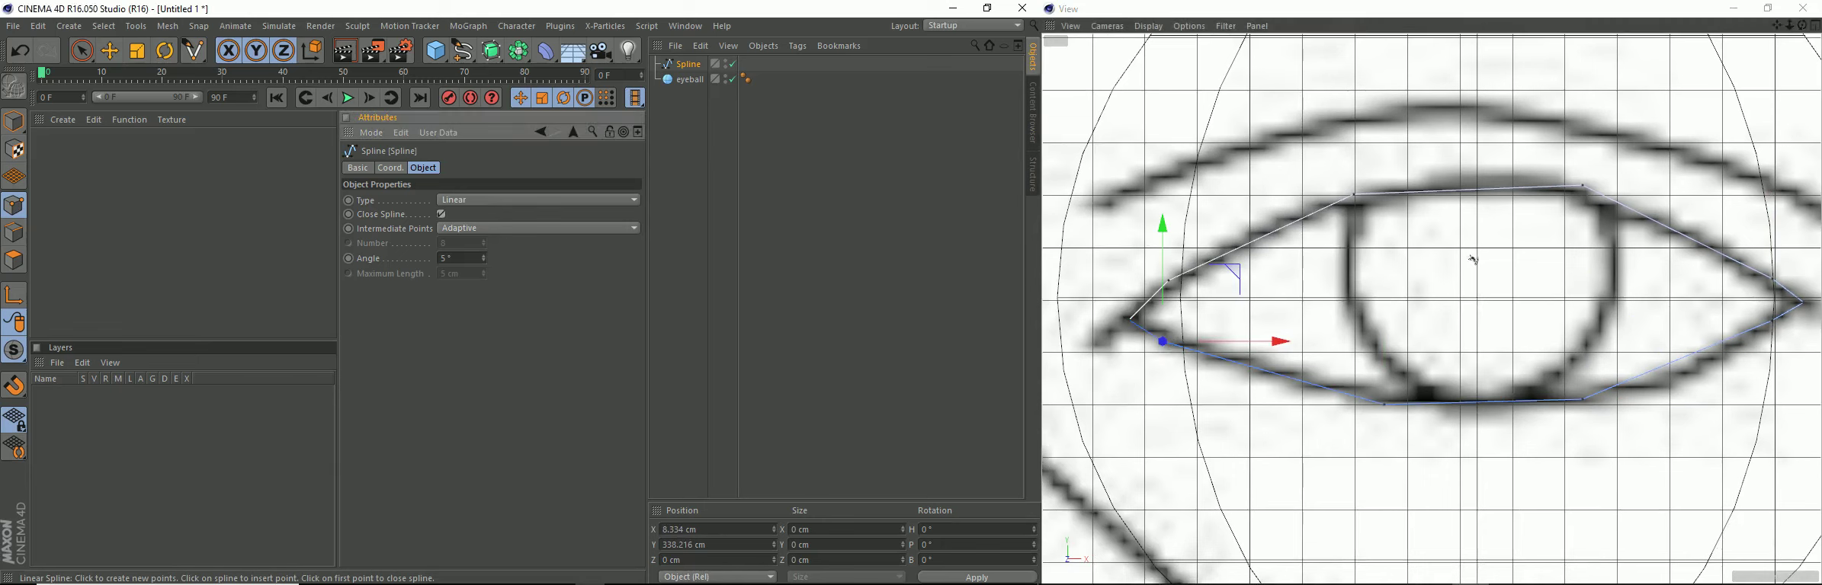
# Step: Maximize the Perspective view and move its camera toward the eyeball
pyautogui.middleClick(1405, 263)
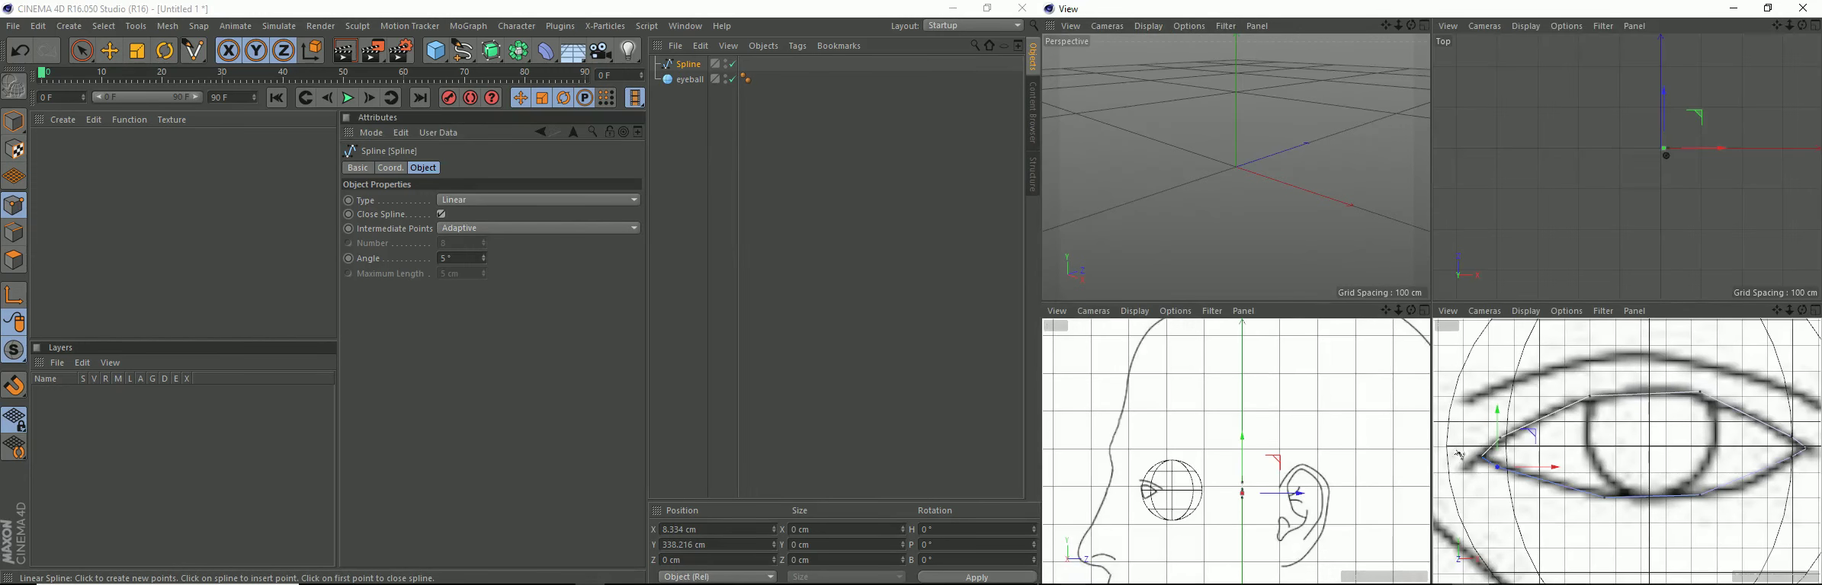
pyautogui.middleClick(1173, 491)
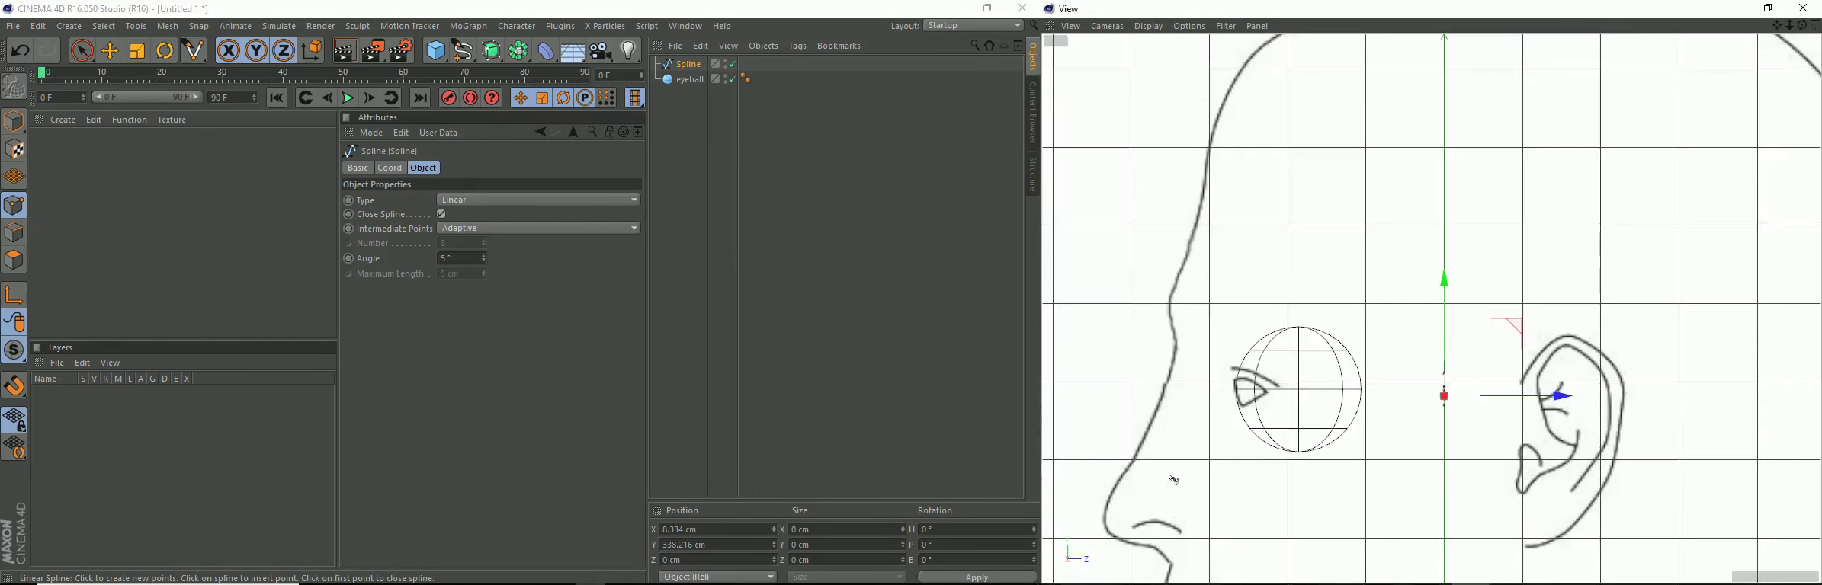
pyautogui.middleClick(1237, 147)
pyautogui.middleClick(1236, 147)
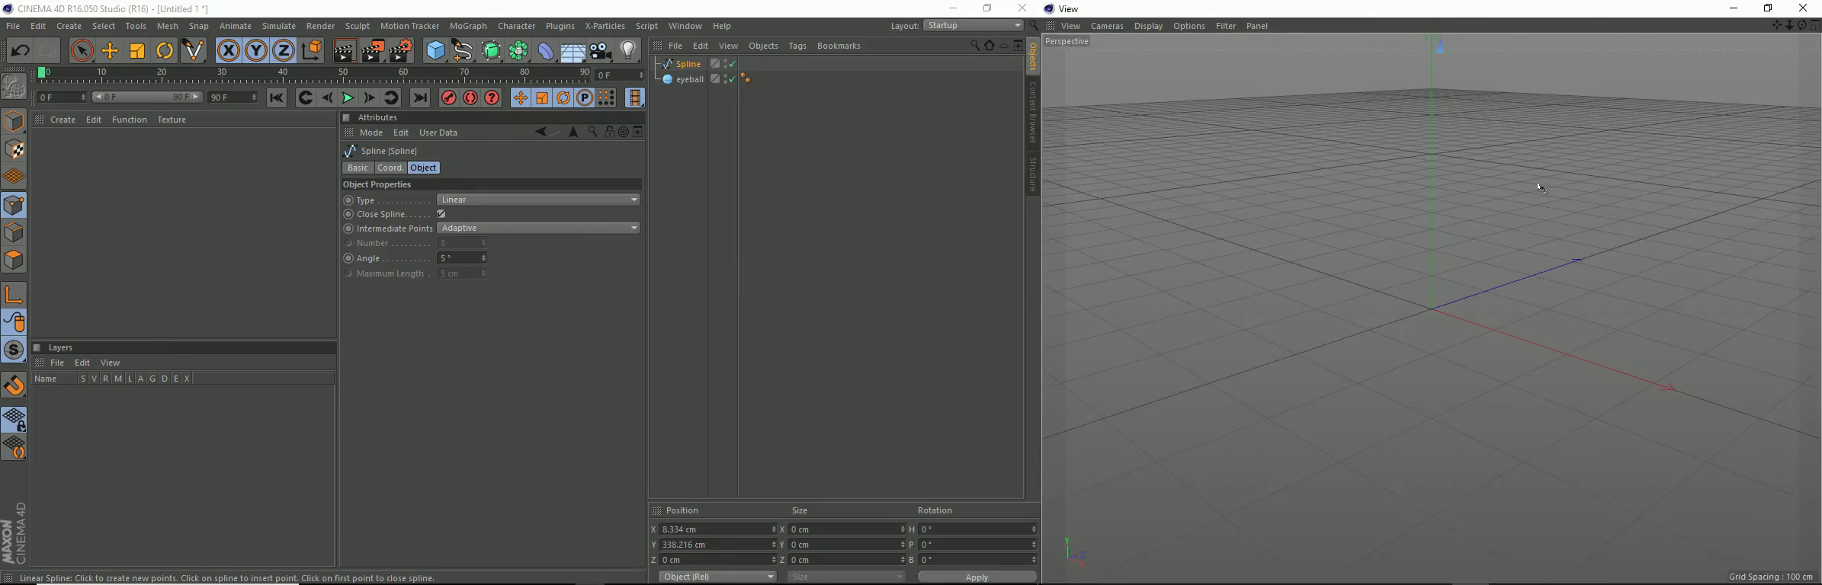
pyautogui.keyDown('alt'); pyautogui.moveTo(1539, 188); pyautogui.dragTo(1425, 390, button='middle'); pyautogui.keyUp('alt')
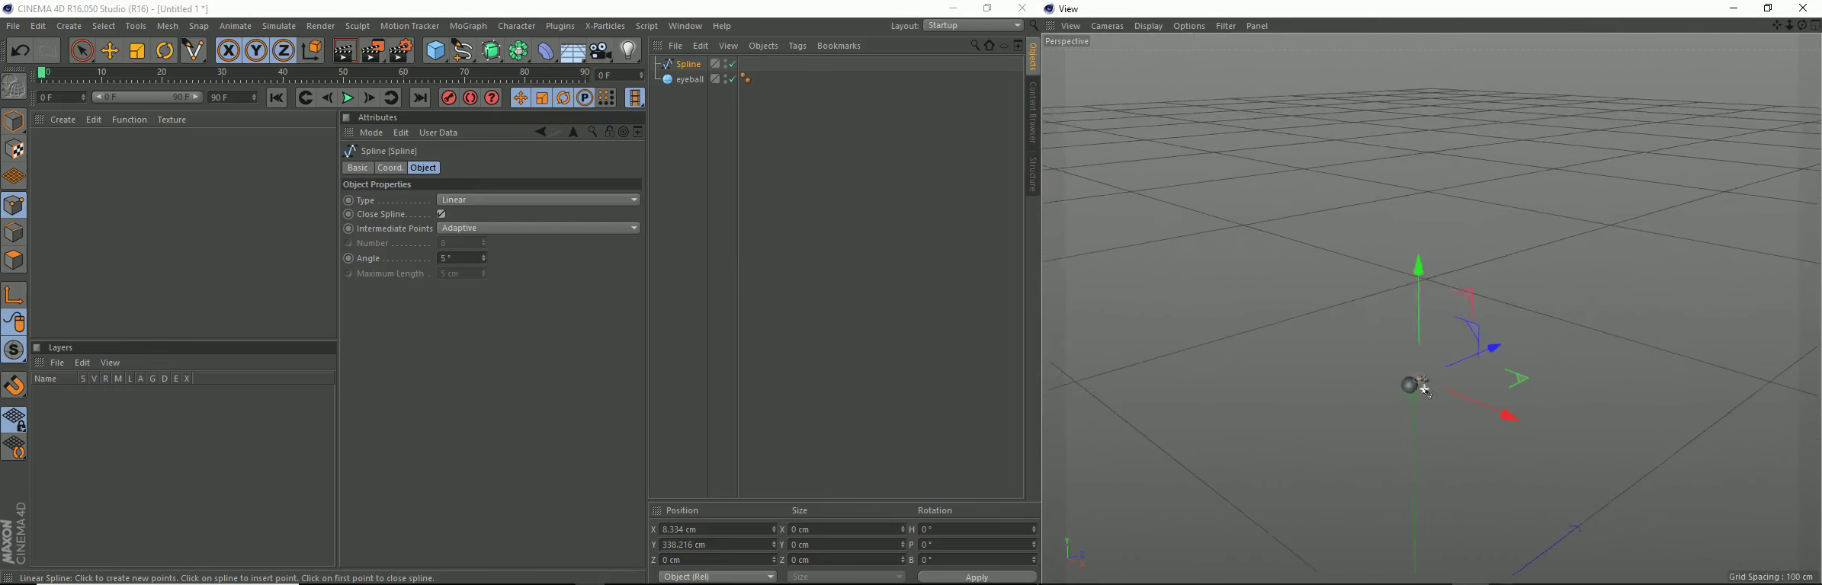
pyautogui.scroll(2, 1424, 390)
pyautogui.scroll(2, 1419, 390)
pyautogui.scroll(2, 1414, 391)
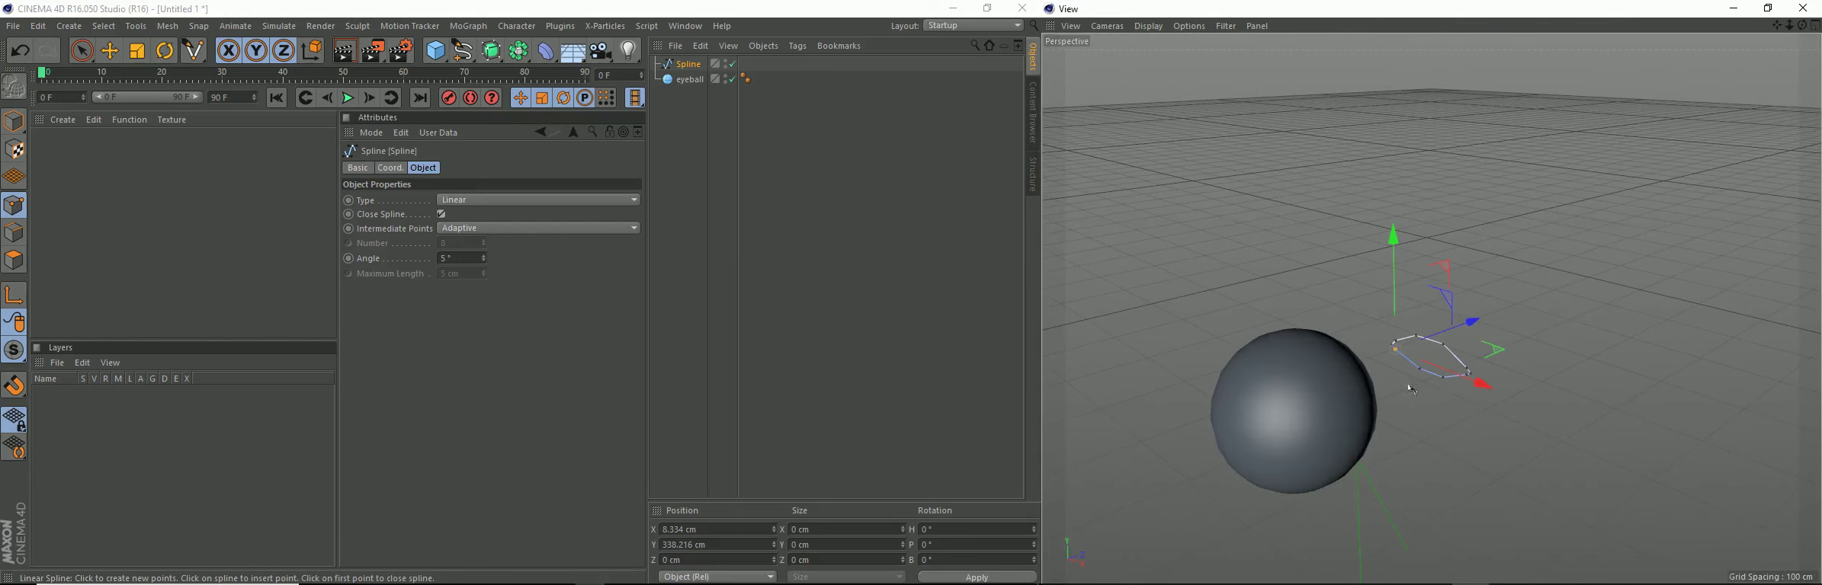
# Step: Switch to Model mode and pull the perspective camera back to frame the scene
pyautogui.click(11, 122)
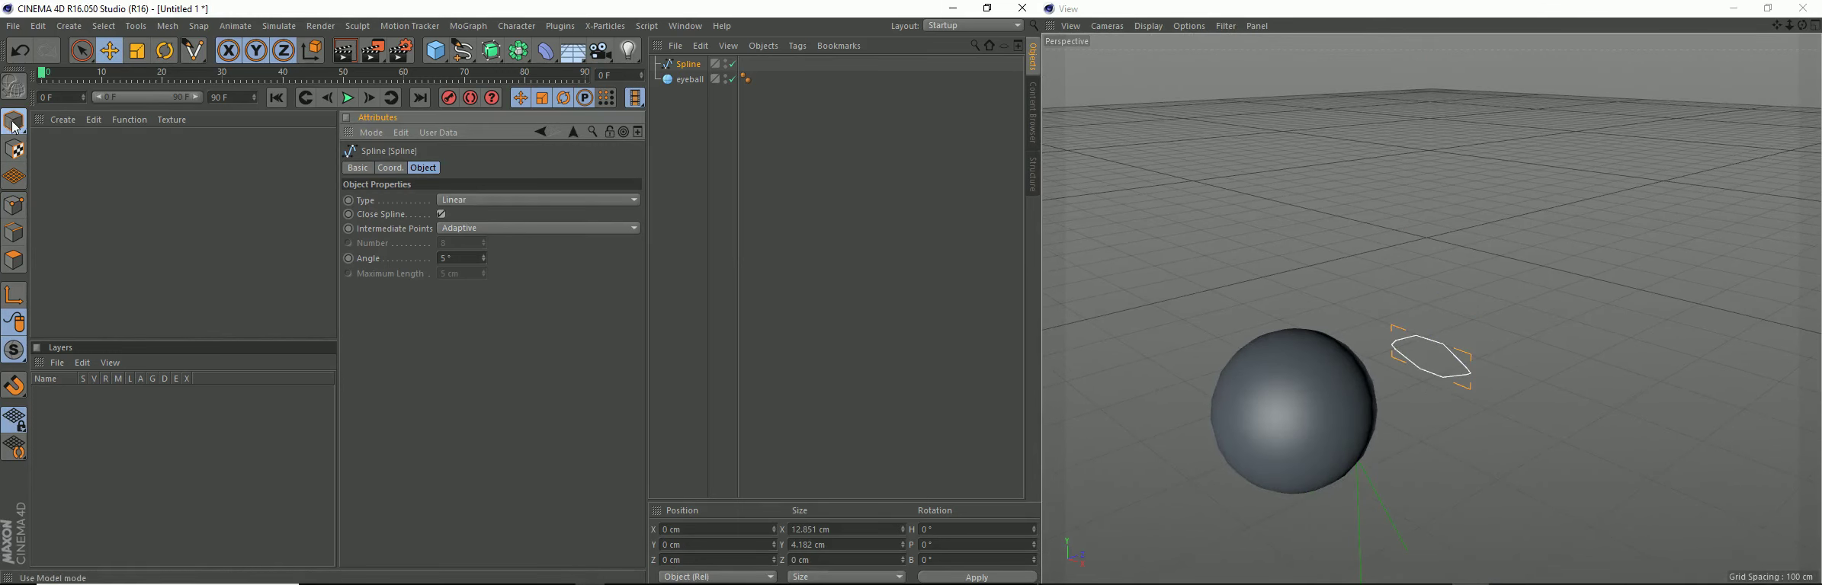
pyautogui.scroll(-3, 1676, 368)
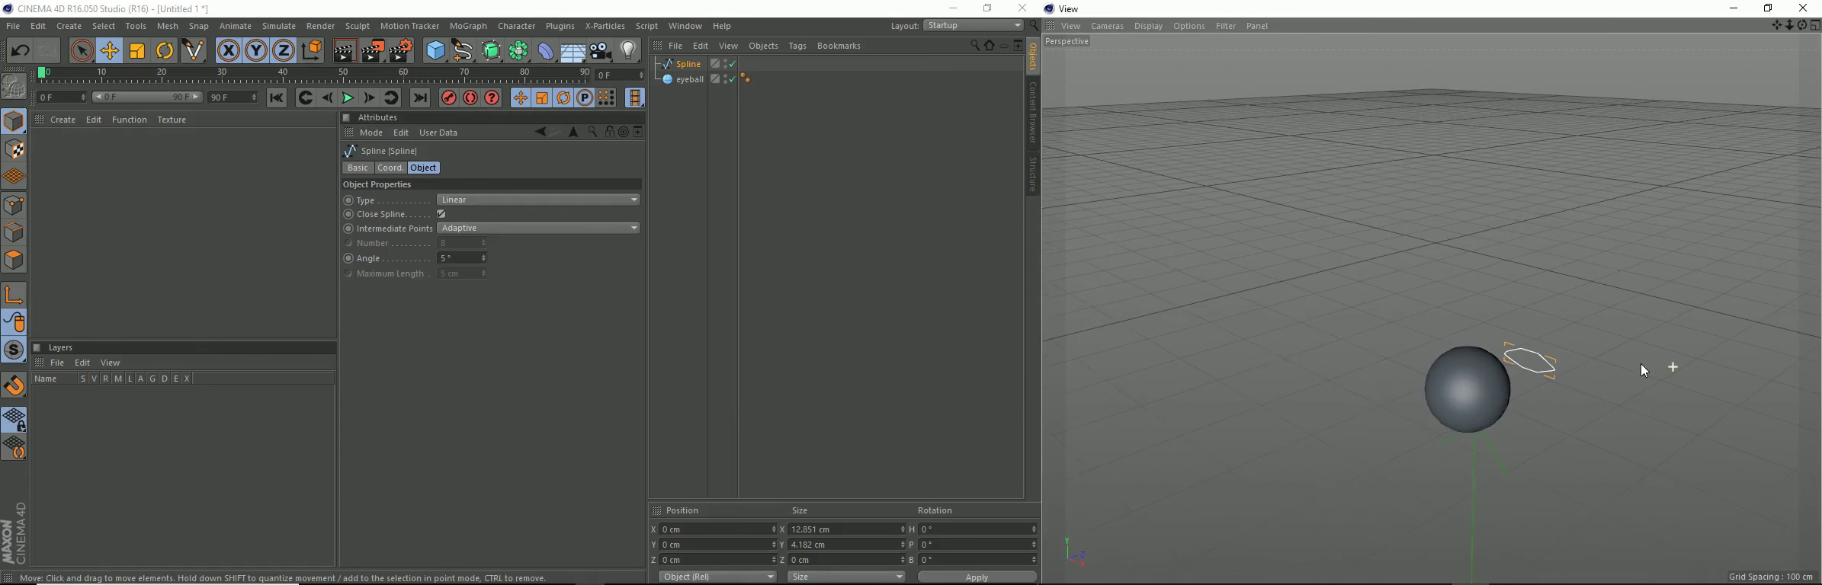
pyautogui.moveTo(1592, 424); pyautogui.dragTo(1398, 134, button='middle')
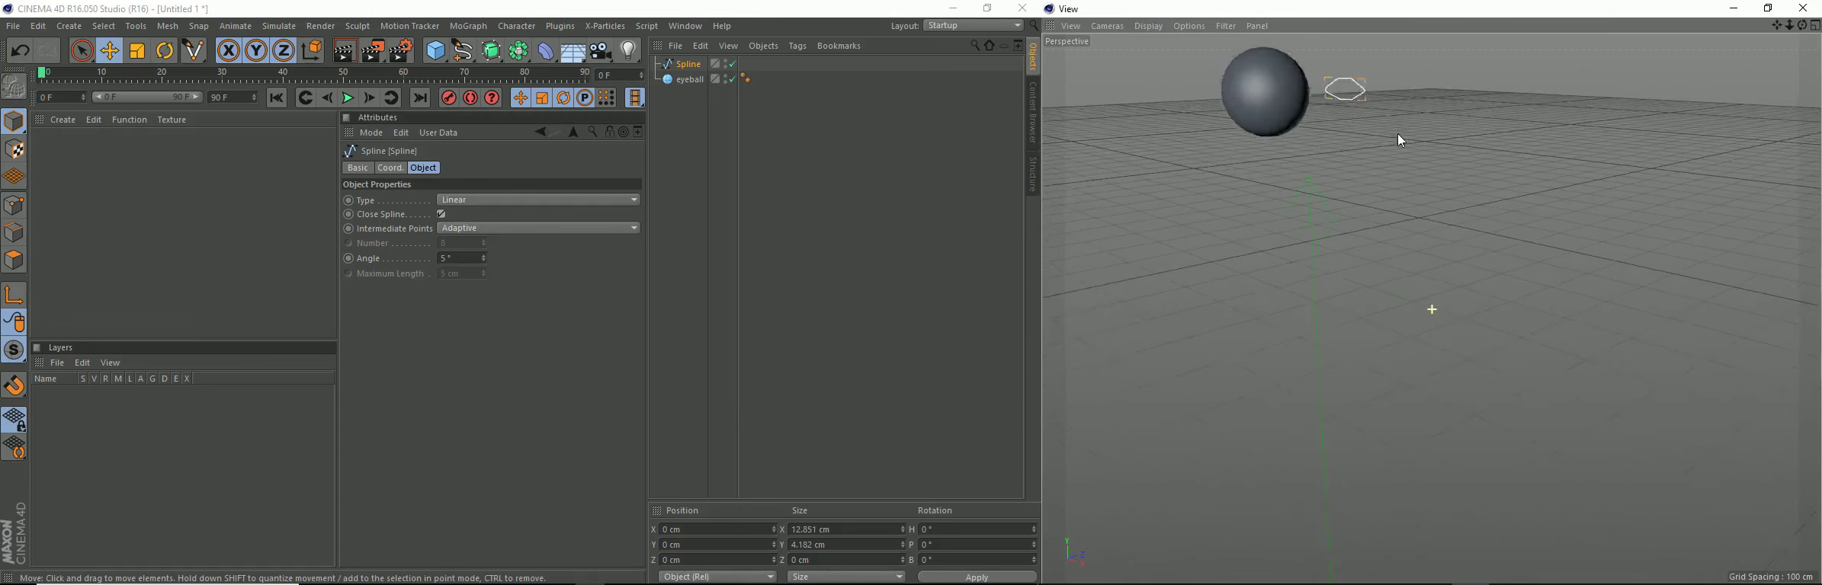
pyautogui.moveTo(1477, 423)
pyautogui.mouseDown(button='middle')
pyautogui.moveTo(1561, 488)
pyautogui.moveTo(1416, 87)
pyautogui.mouseUp(button='middle')
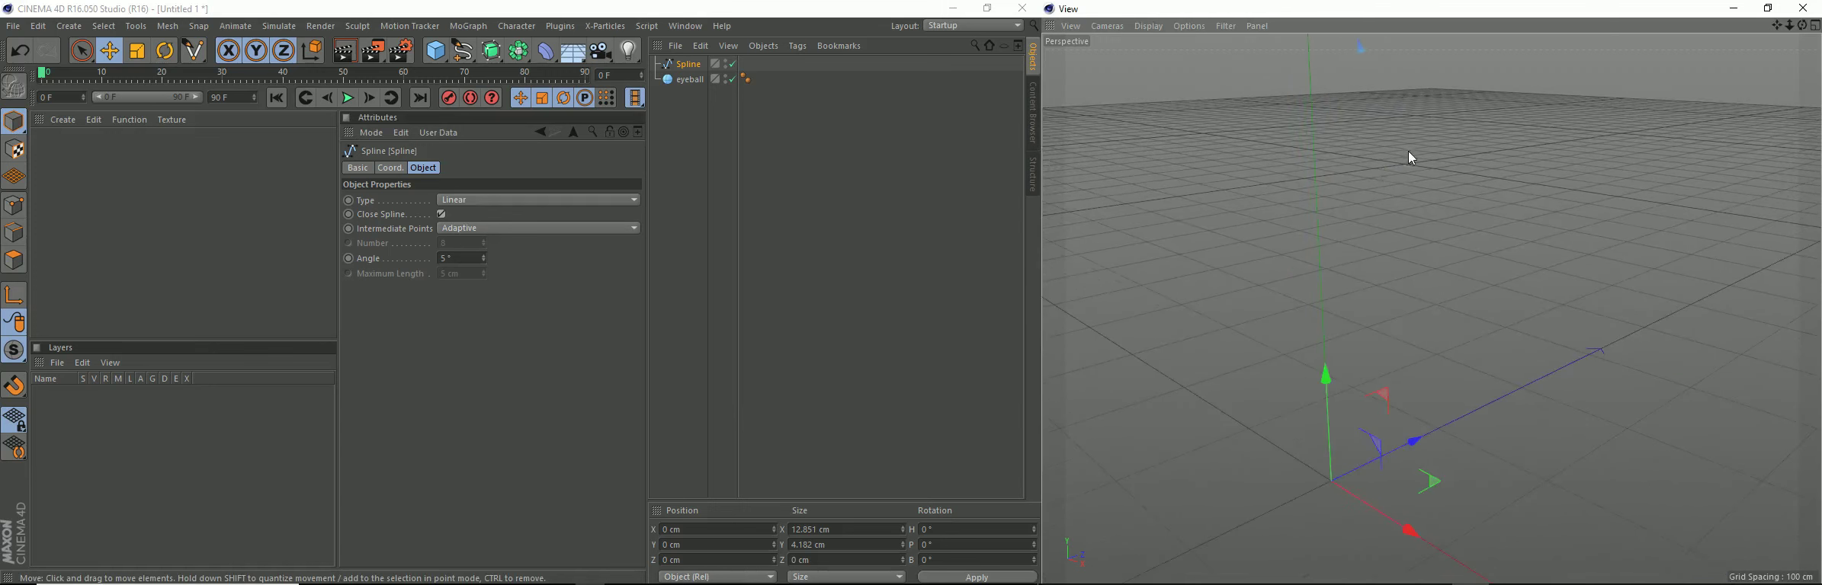
pyautogui.moveTo(1407, 151); pyautogui.dragTo(1419, 407, button='middle')
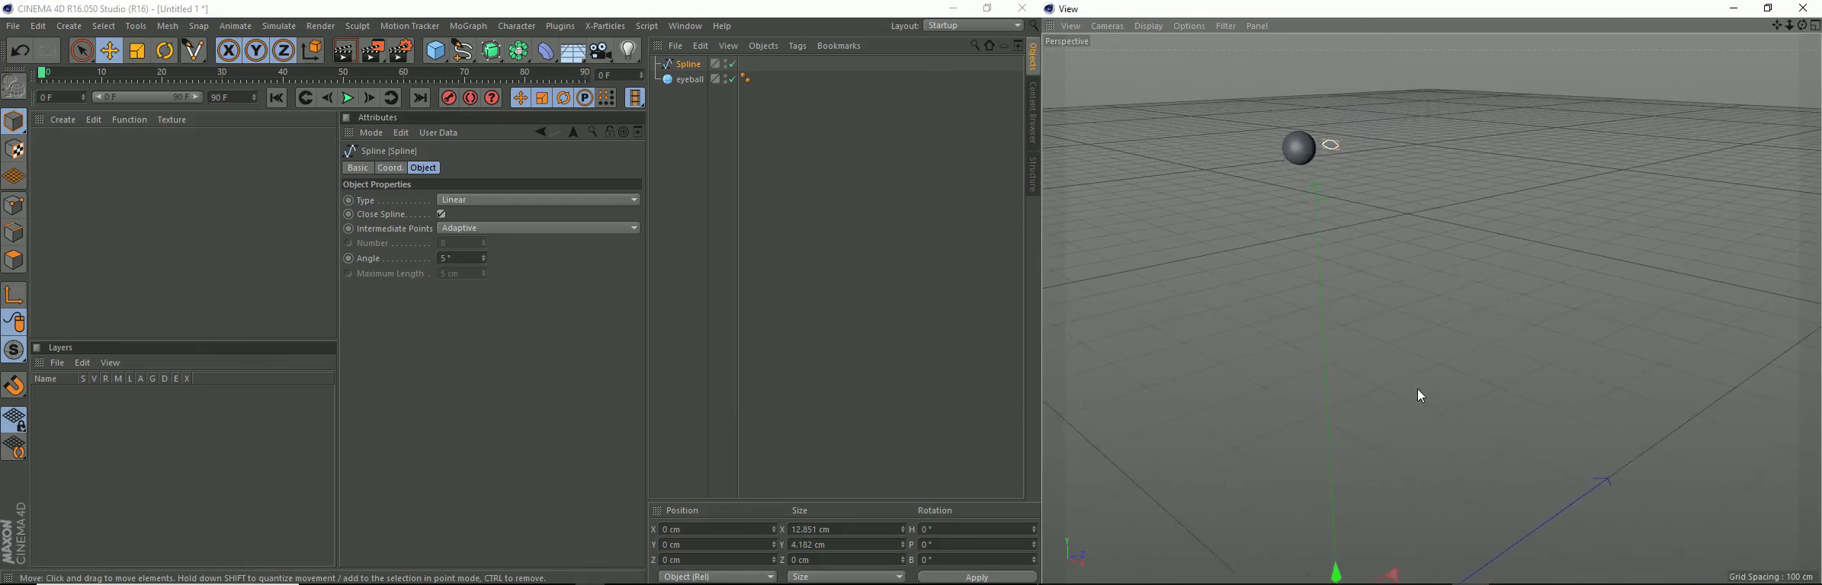
# Step: Recenter the Spline's axis on its points with Axis Center (X 14.121 cm, Y 330.102 cm)
pyautogui.click(167, 26)
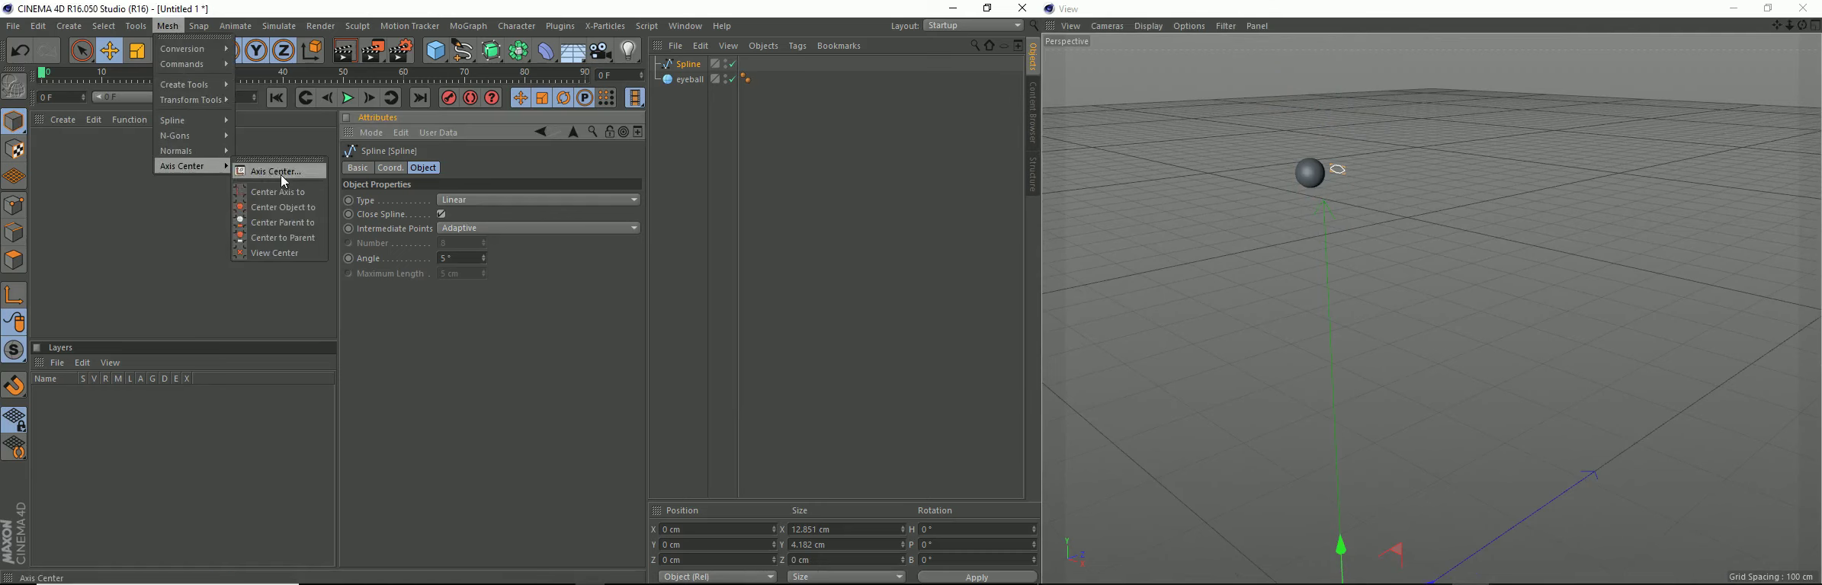
pyautogui.click(281, 175)
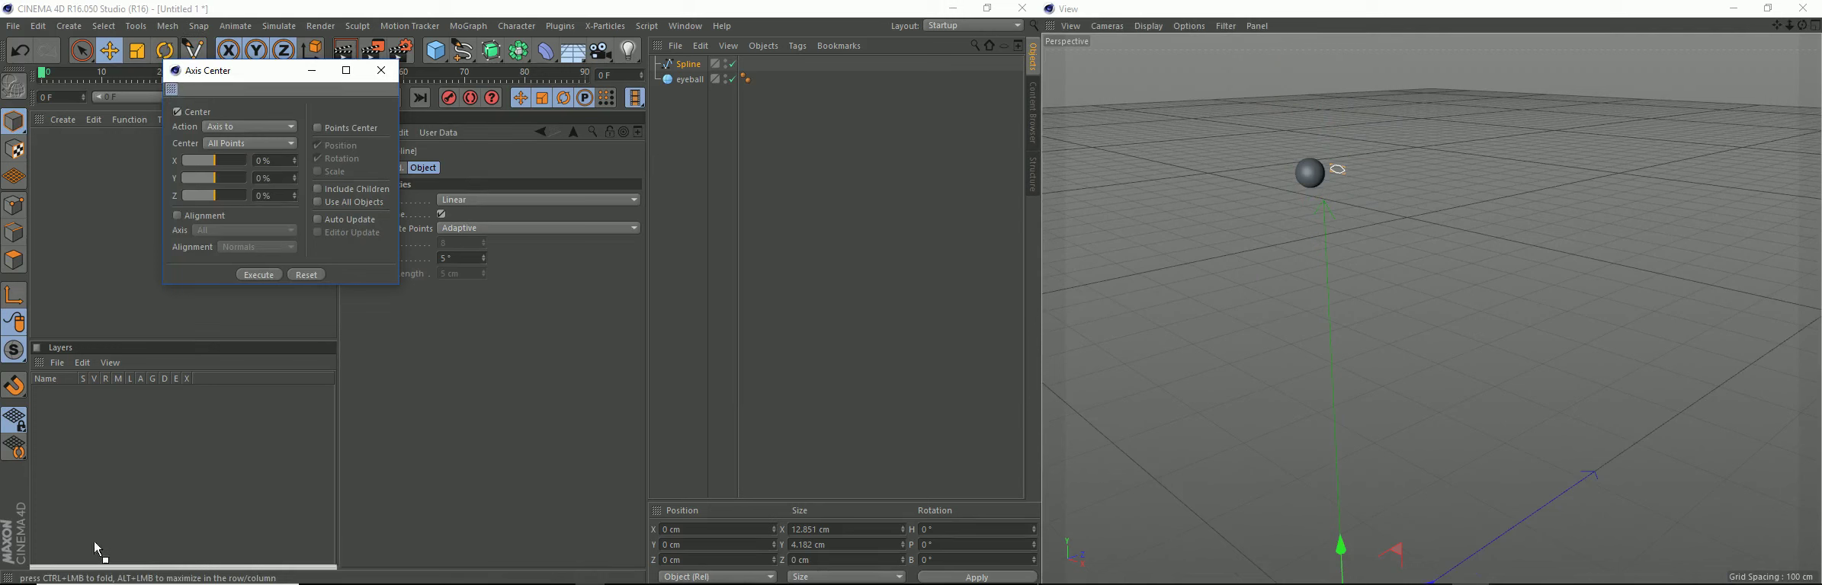
pyautogui.moveTo(120, 348); pyautogui.dragTo(94, 548)
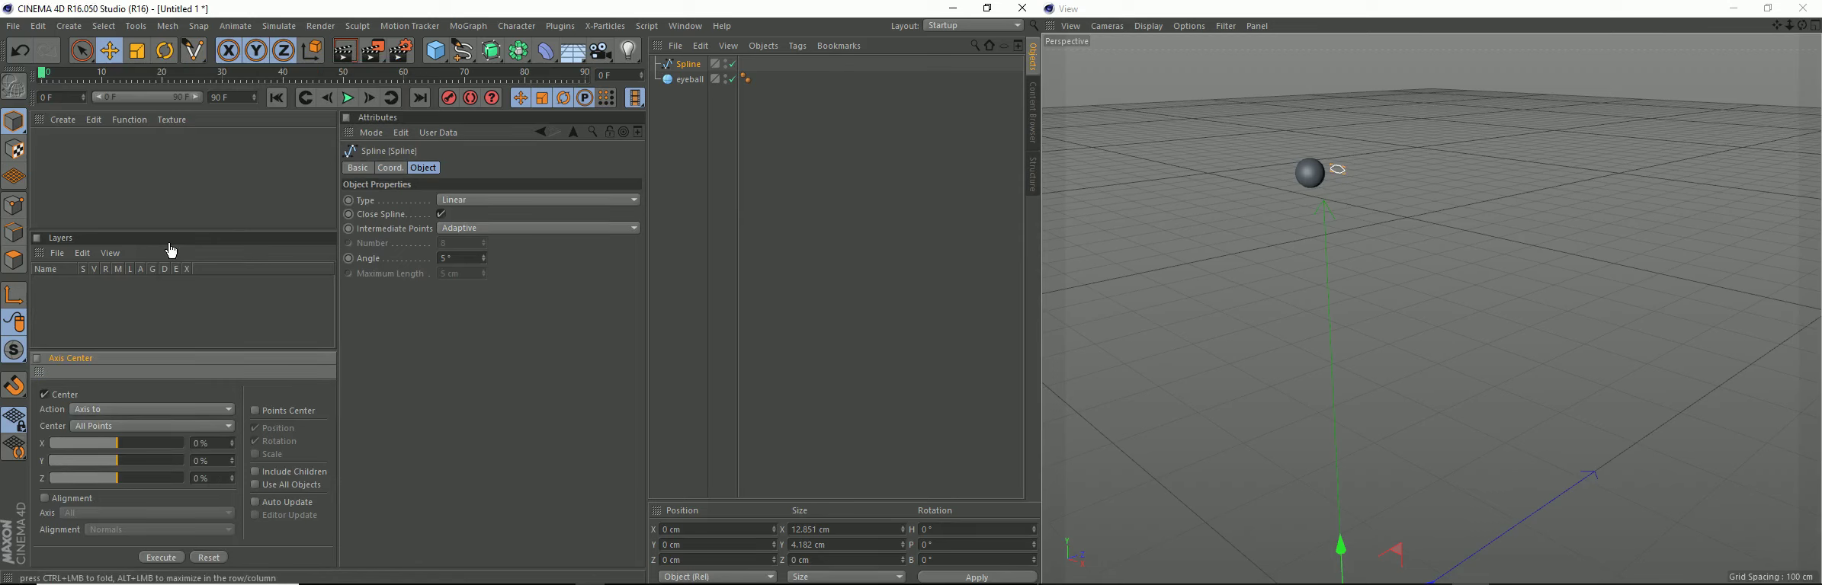
pyautogui.moveTo(175, 233); pyautogui.dragTo(176, 271)
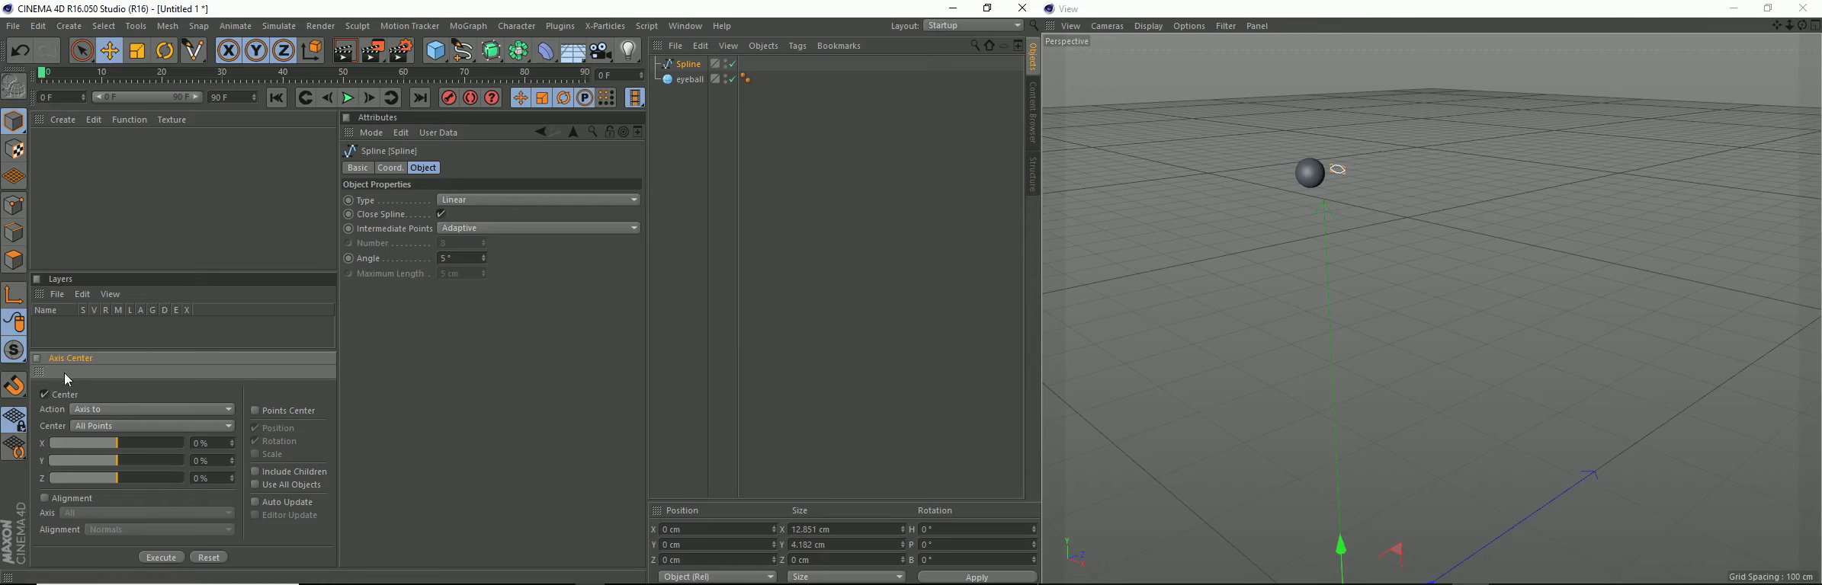
pyautogui.click(160, 558)
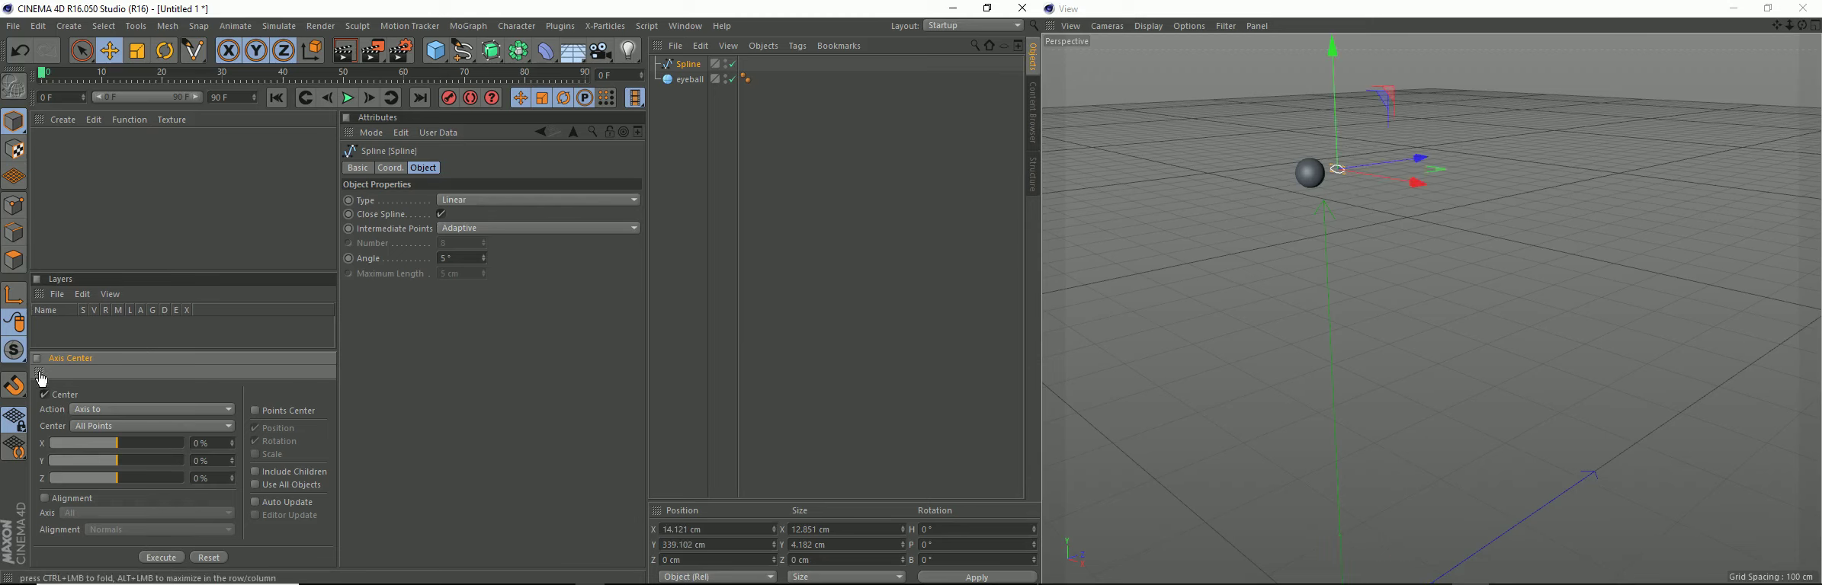
# Step: Undock the Axis Center panel and close its floating window
pyautogui.click(39, 372)
pyautogui.click(64, 352)
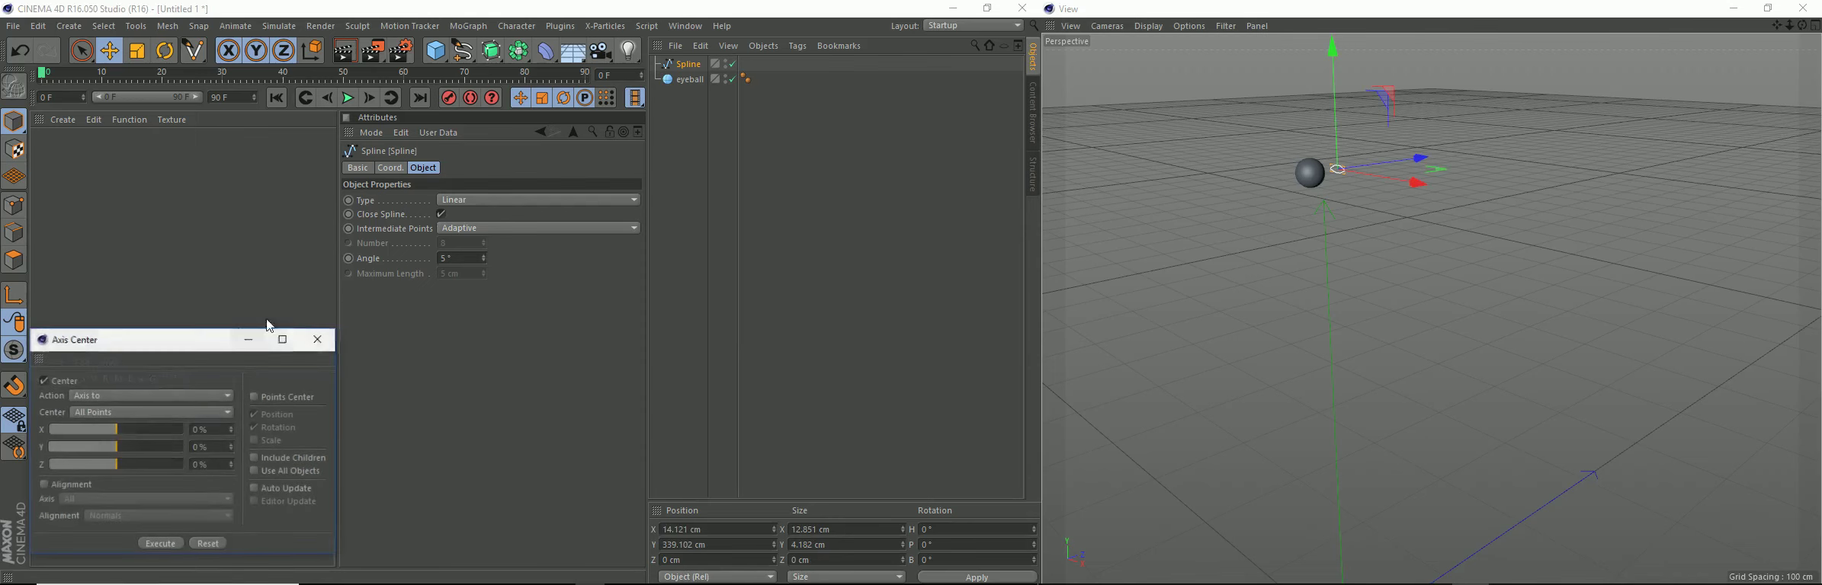
pyautogui.click(311, 349)
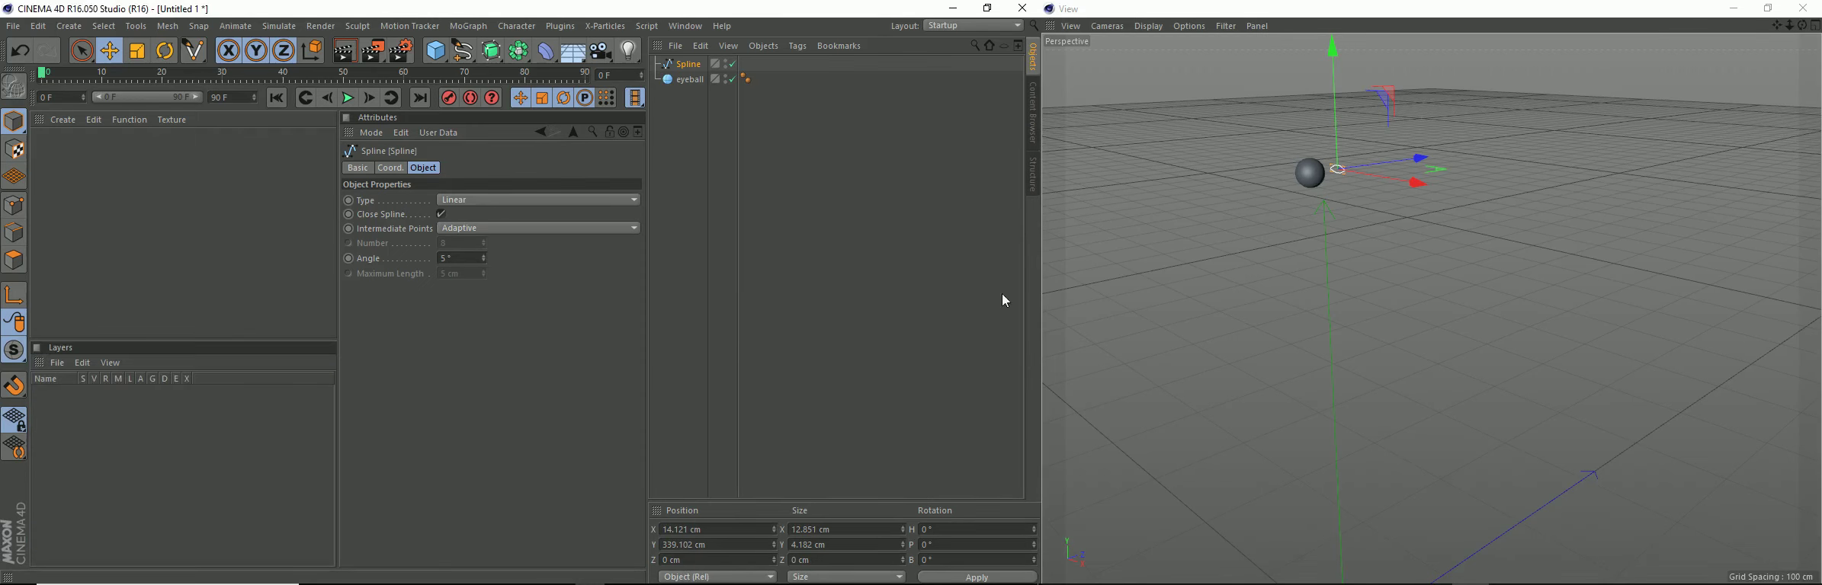
# Step: Maximize the Front view on the eye reference and add a Surface deformer
pyautogui.middleClick(1330, 163)
pyautogui.middleClick(1676, 436)
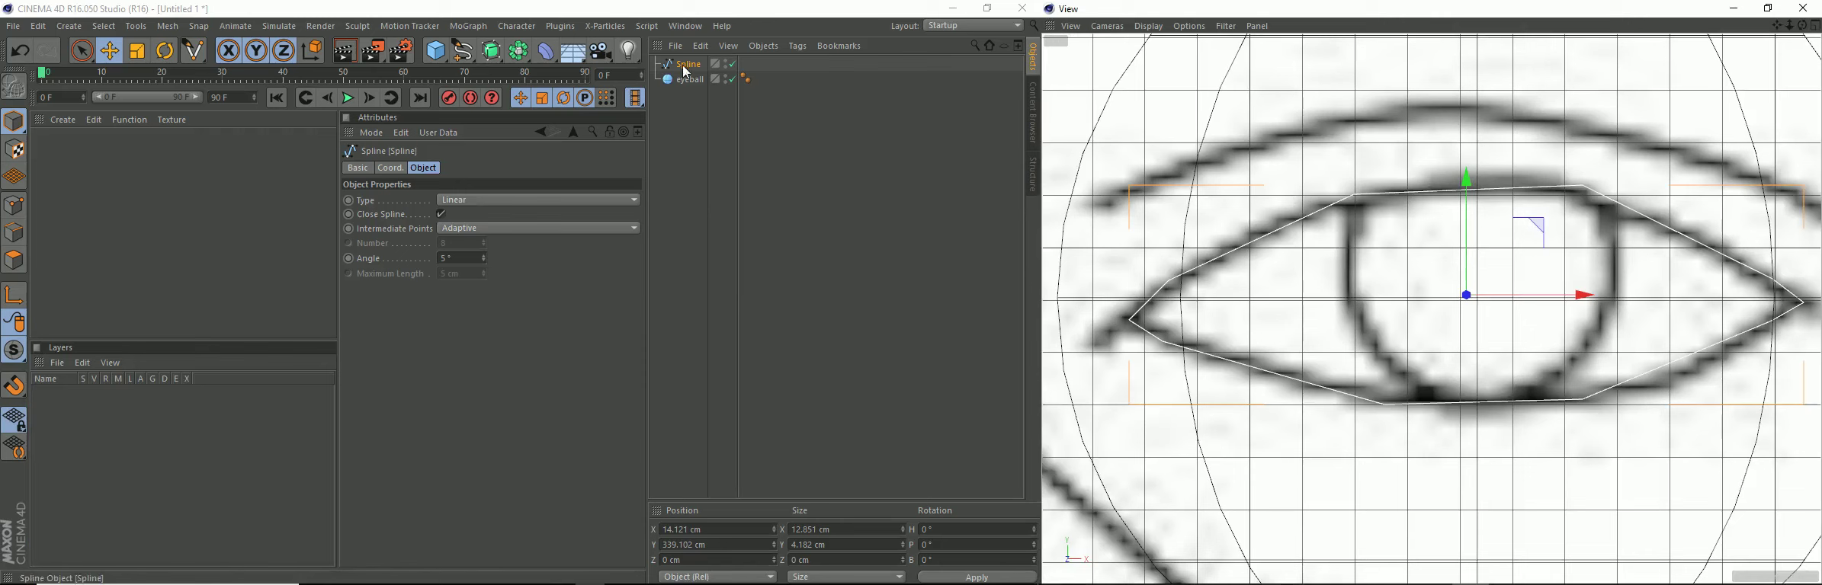
pyautogui.click(546, 52)
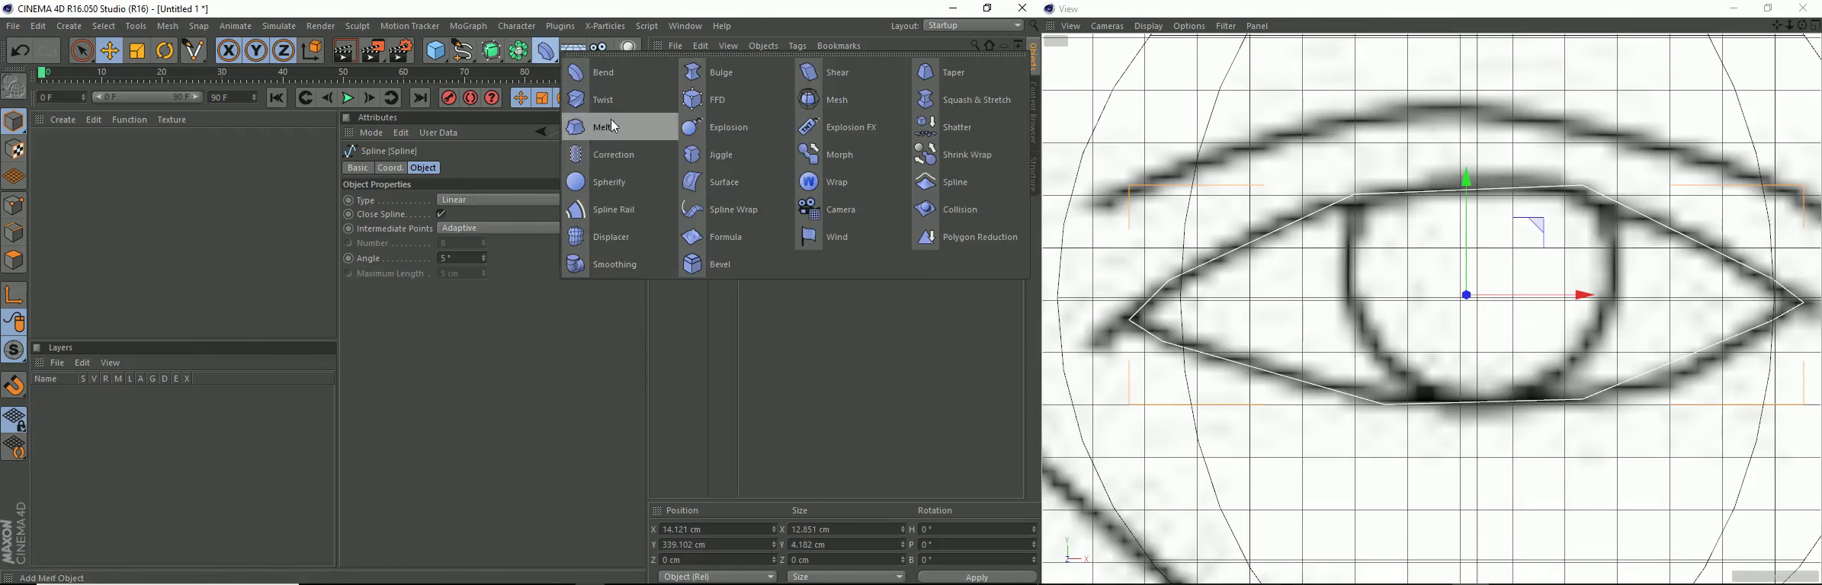
pyautogui.click(720, 182)
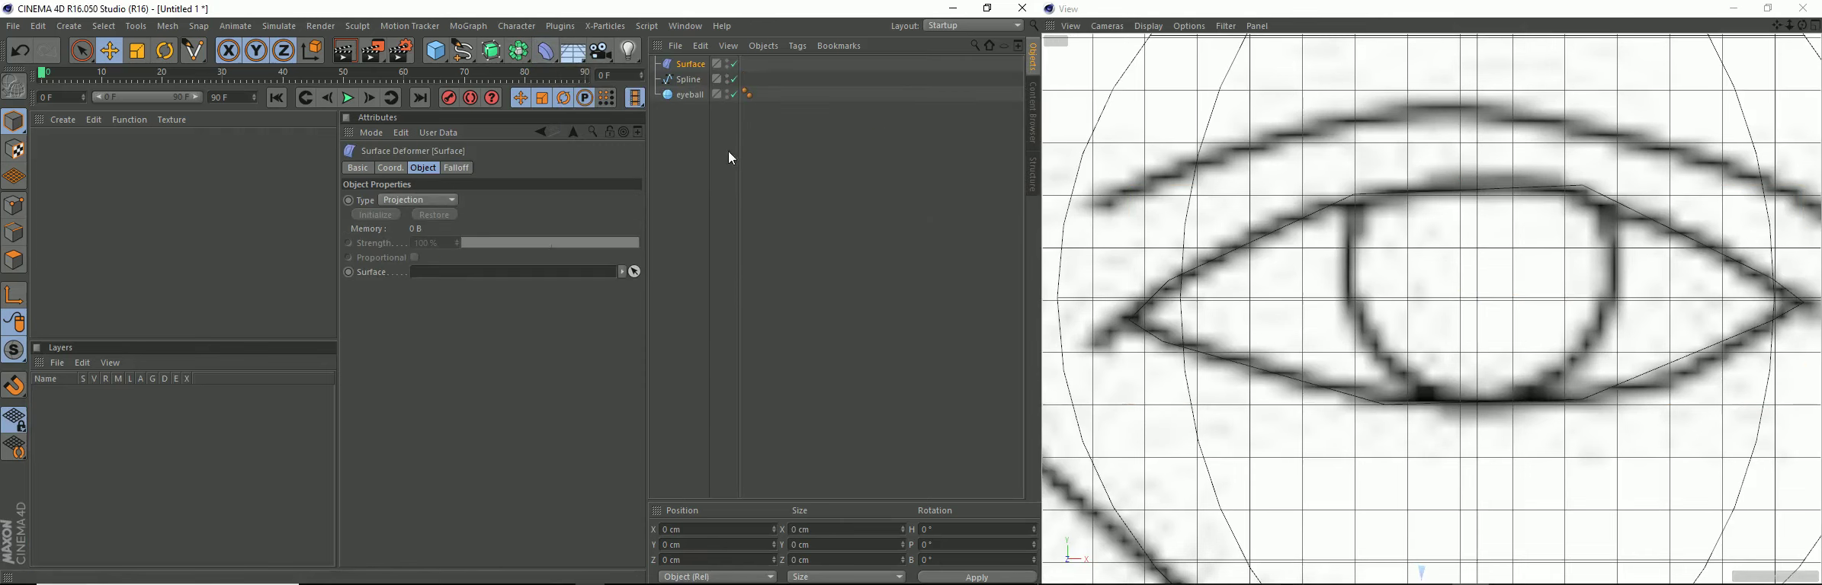
# Step: Select the Surface deformer and the Spline together
pyautogui.click(689, 79)
pyautogui.keyDown('shift'); pyautogui.click(692, 95); pyautogui.keyUp('shift')
pyautogui.click(691, 80)
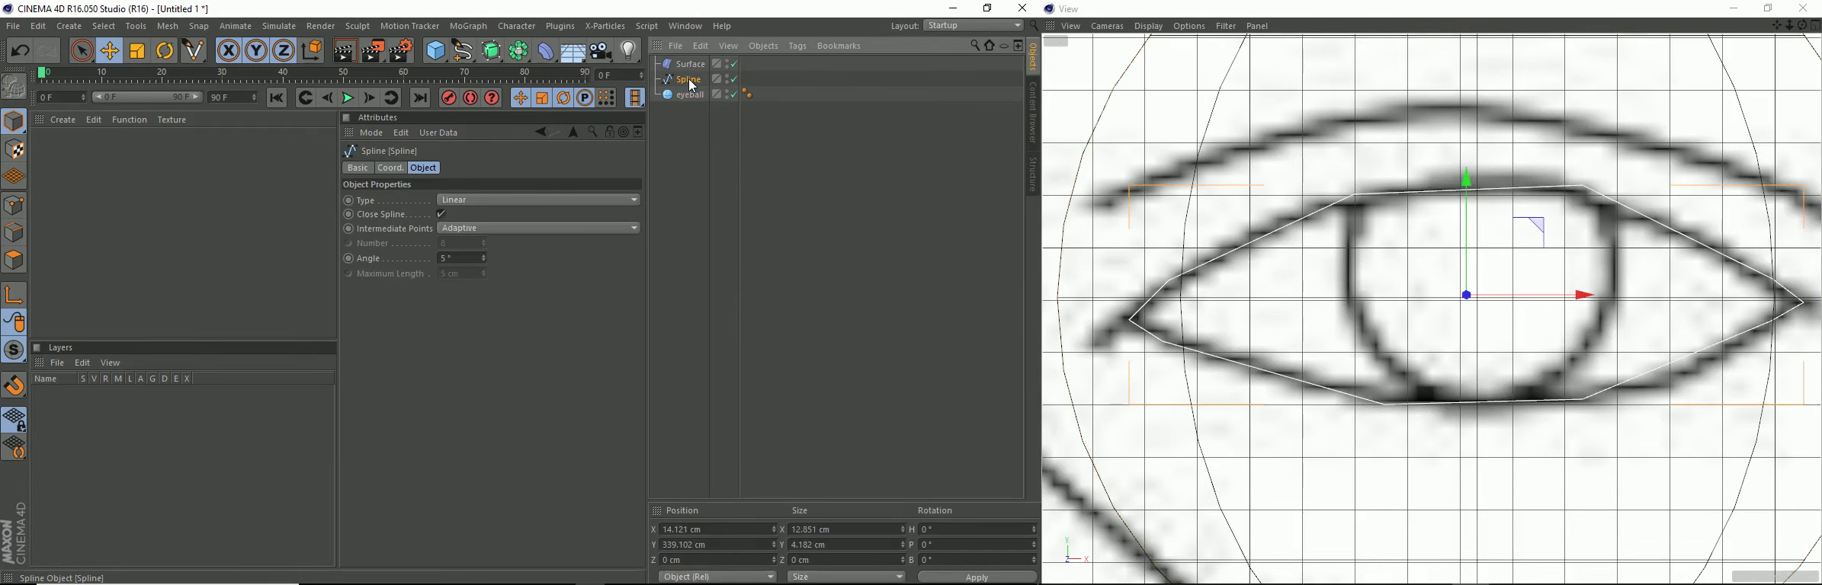
pyautogui.keyDown('shift'); pyautogui.click(694, 66); pyautogui.keyUp('shift')
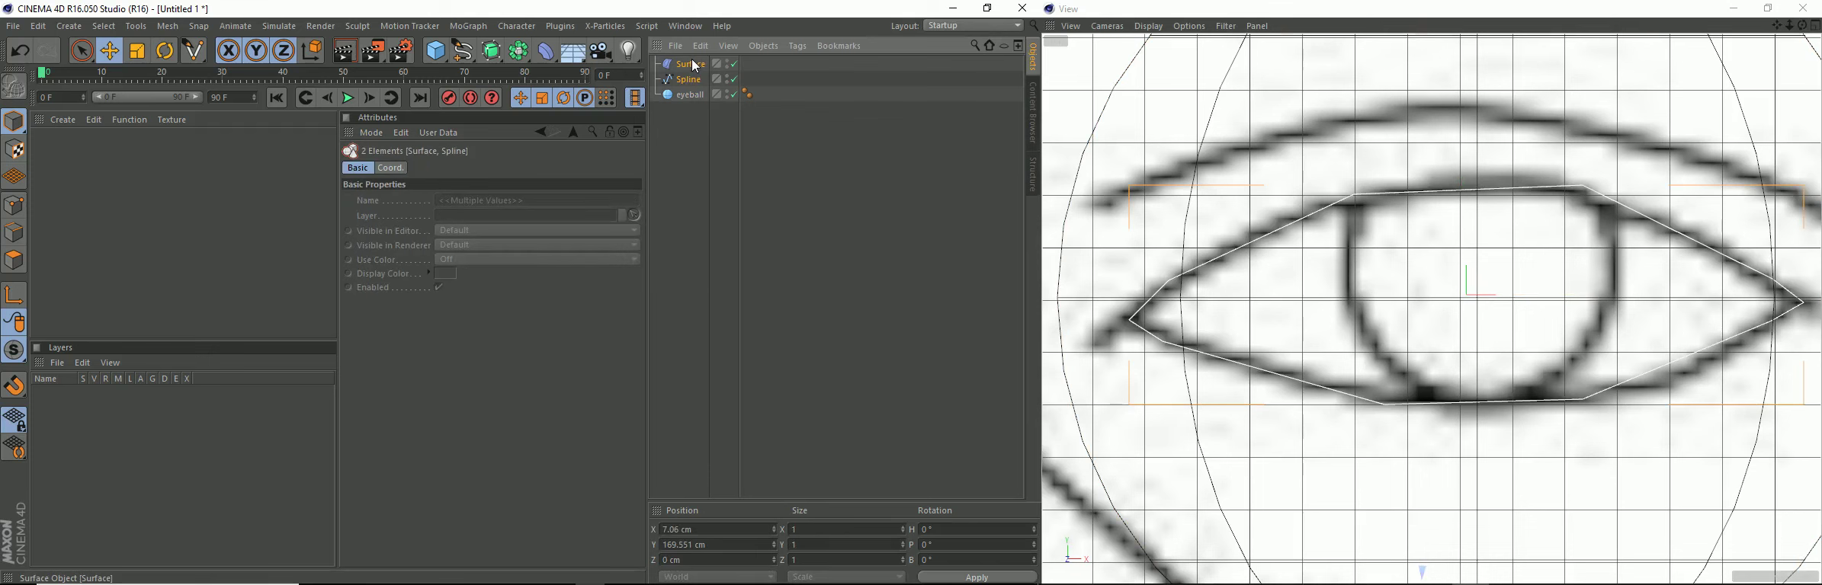
# Step: Group the Surface deformer and Spline under a Null and expand it
pyautogui.rightClick(691, 62)
pyautogui.moveTo(740, 99)
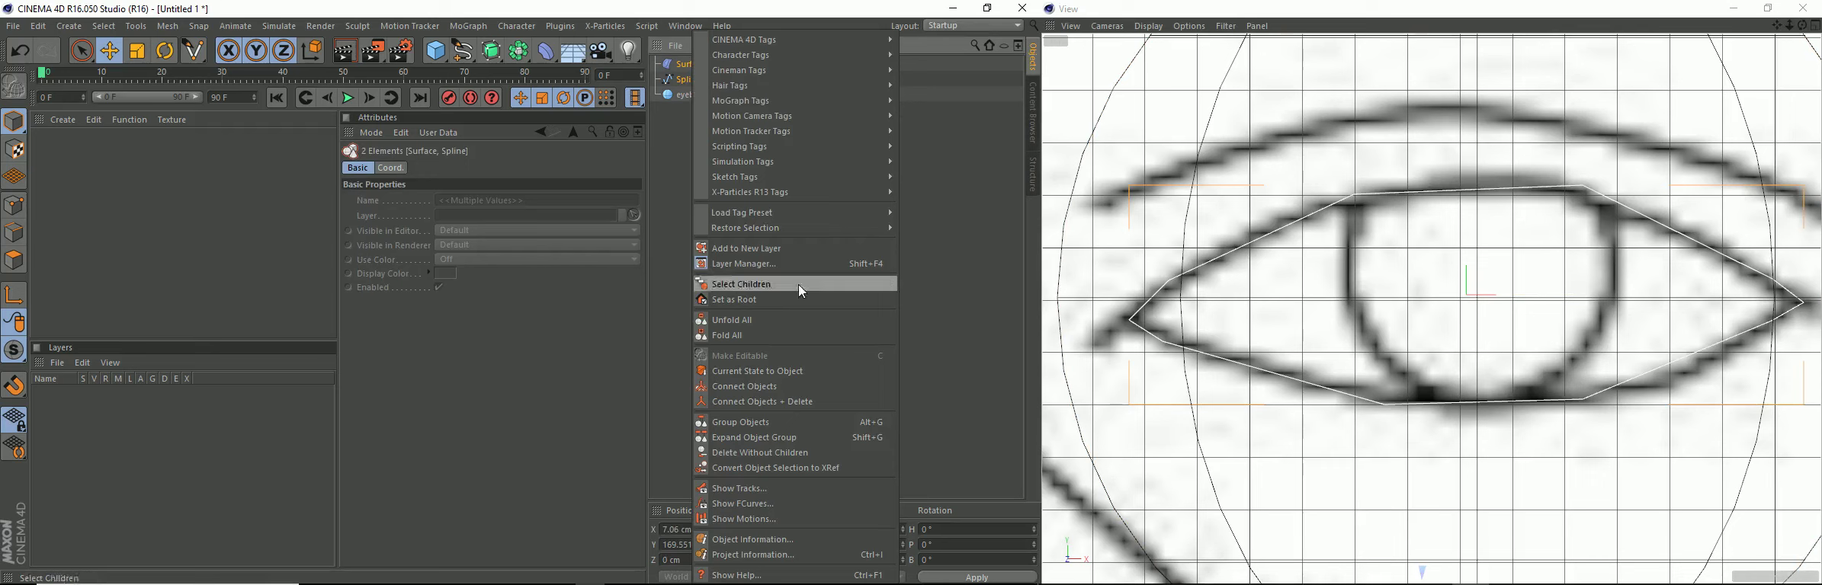
pyautogui.click(812, 432)
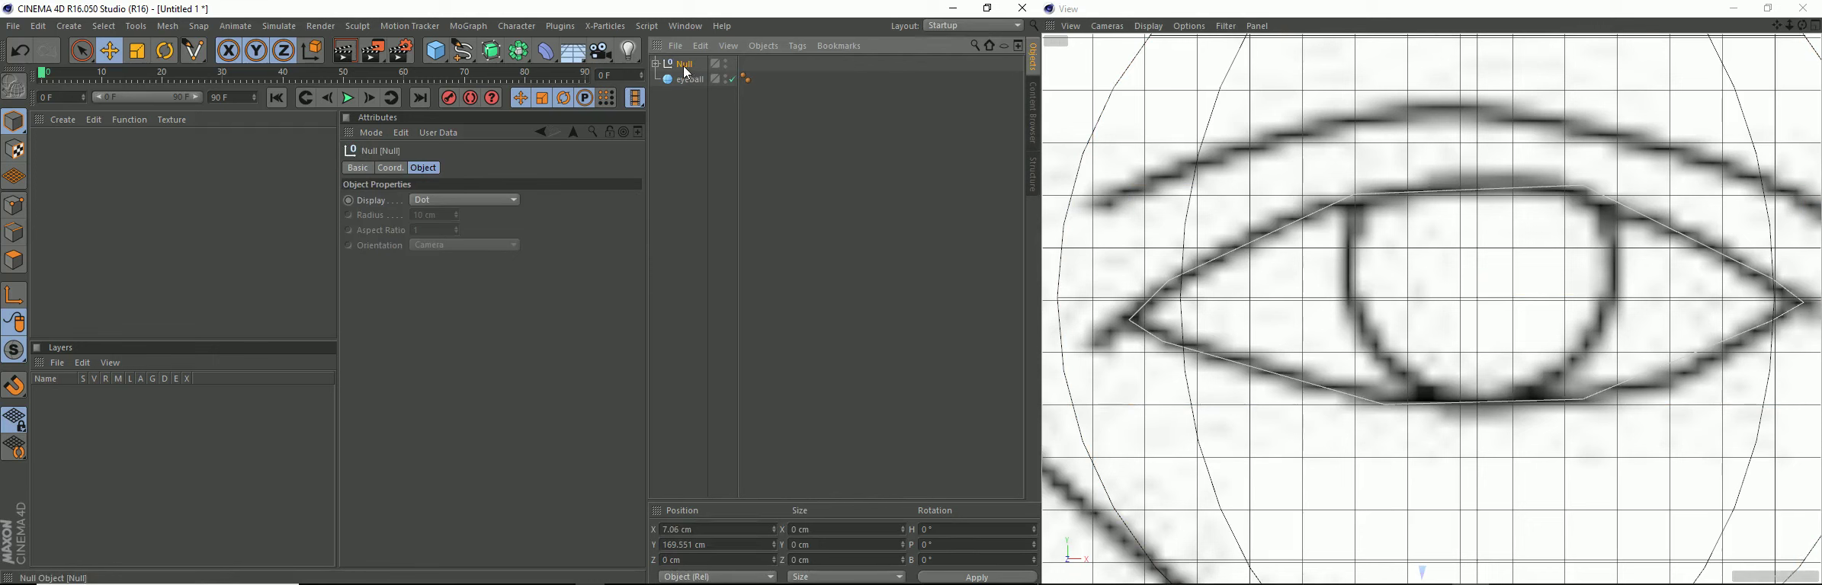
pyautogui.click(656, 64)
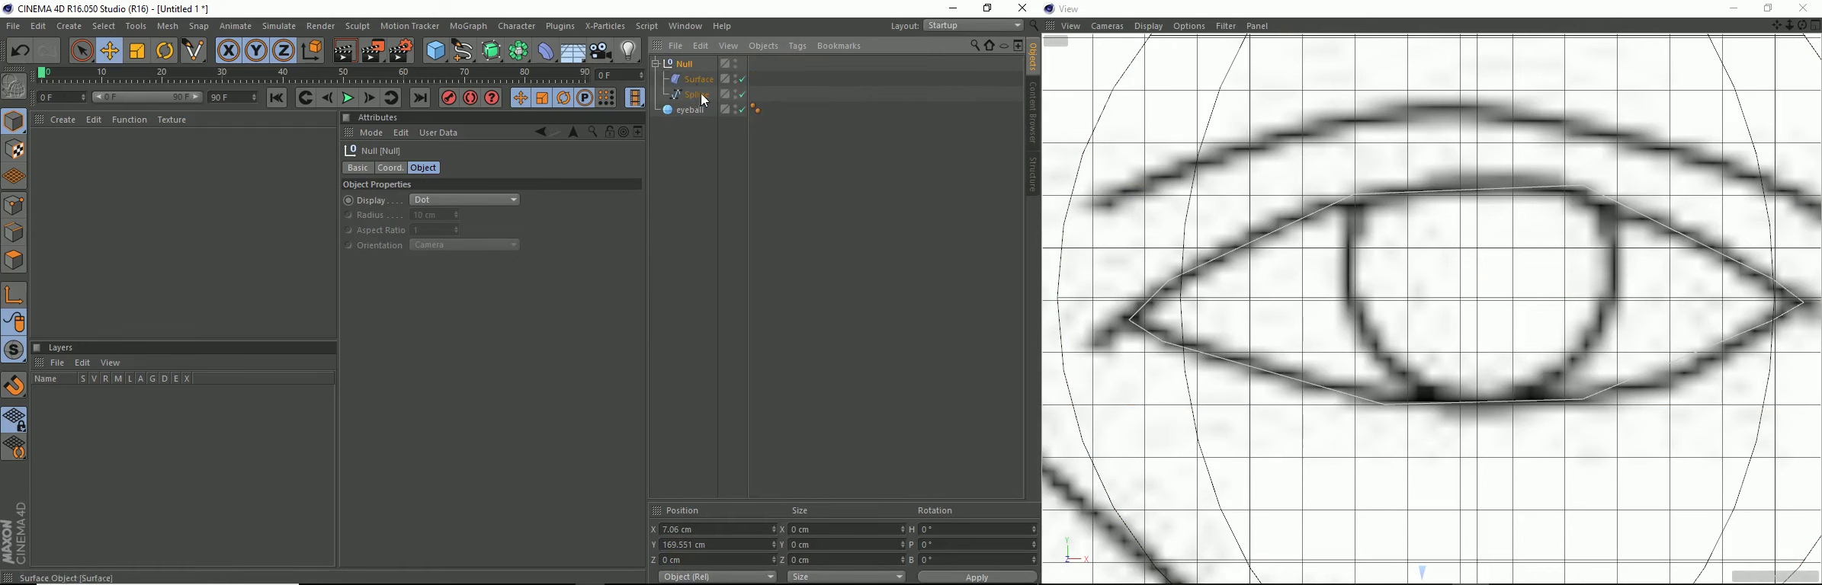
# Step: Link the eyeball as the Surface deformer's surface object
pyautogui.click(695, 94)
pyautogui.click(695, 80)
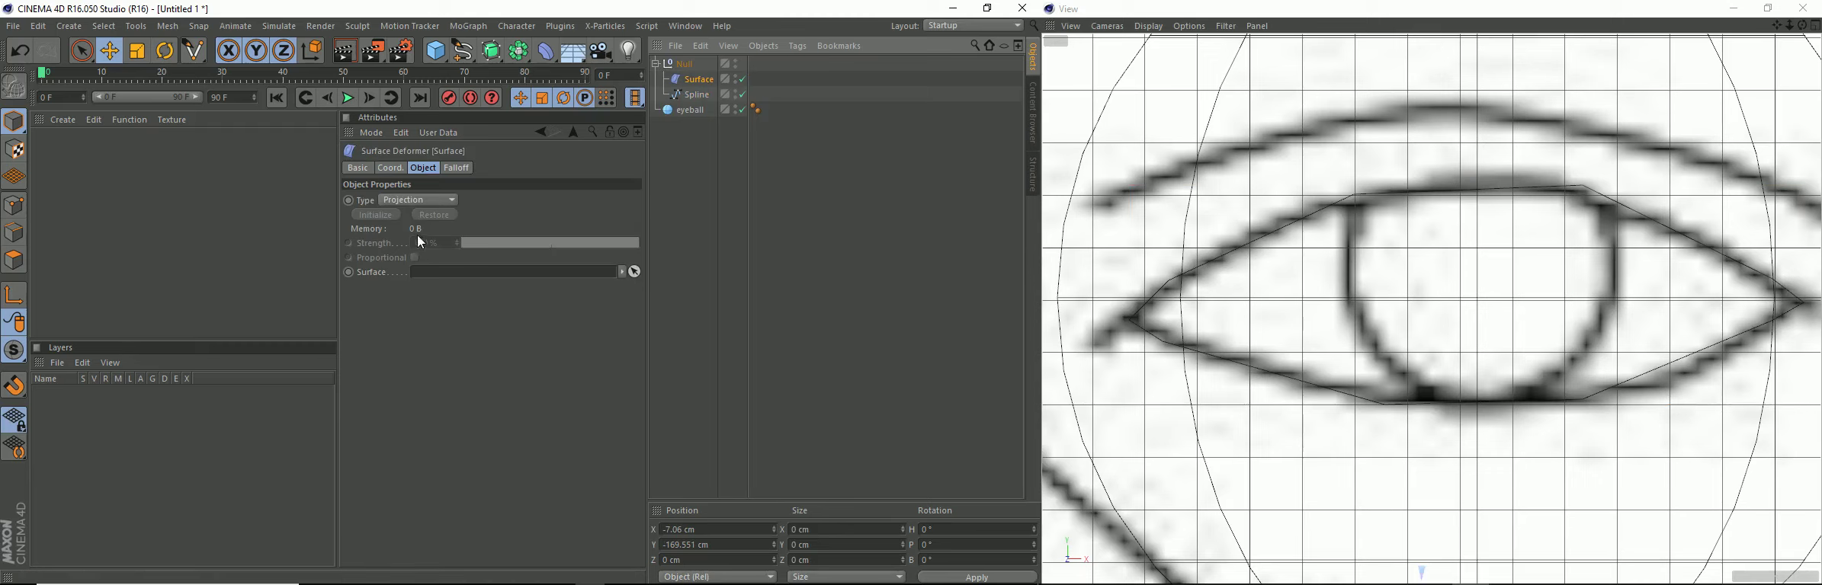
pyautogui.click(633, 273)
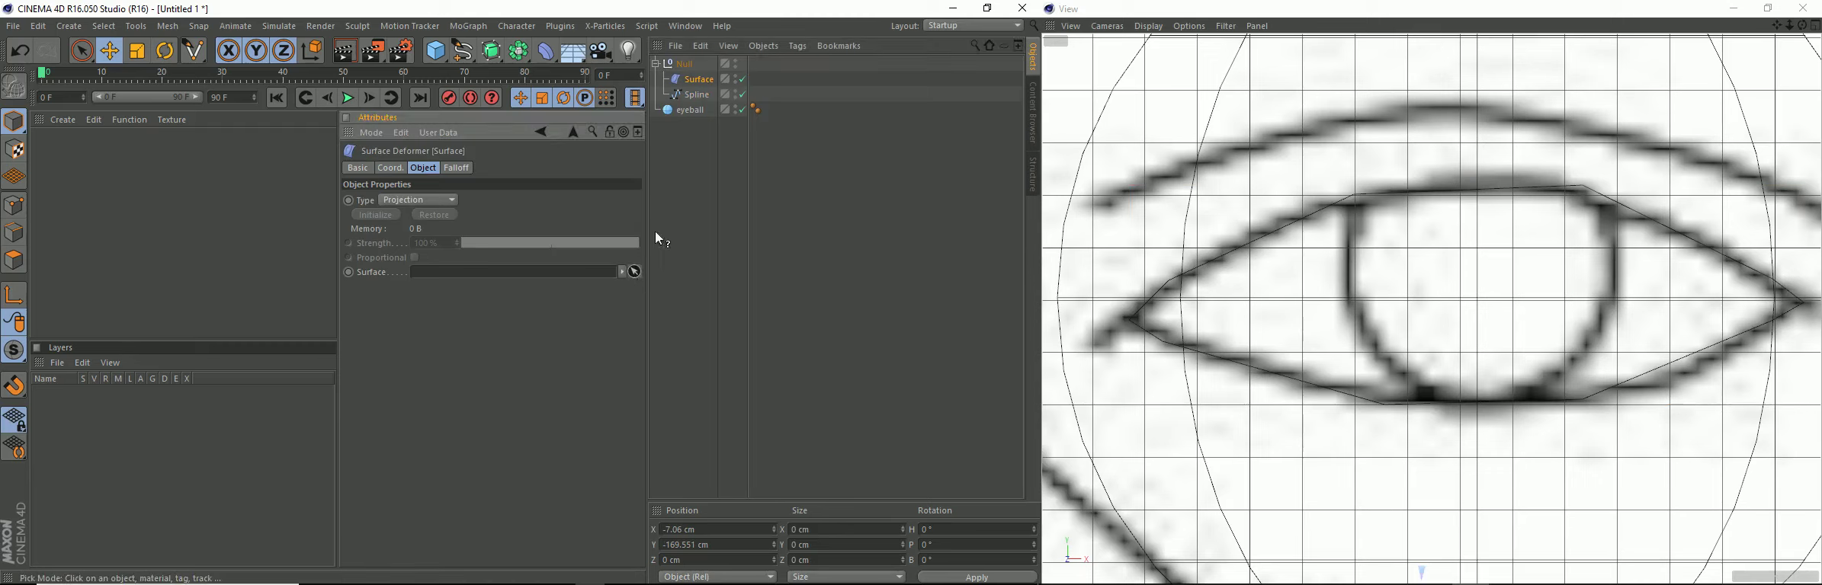
pyautogui.click(684, 110)
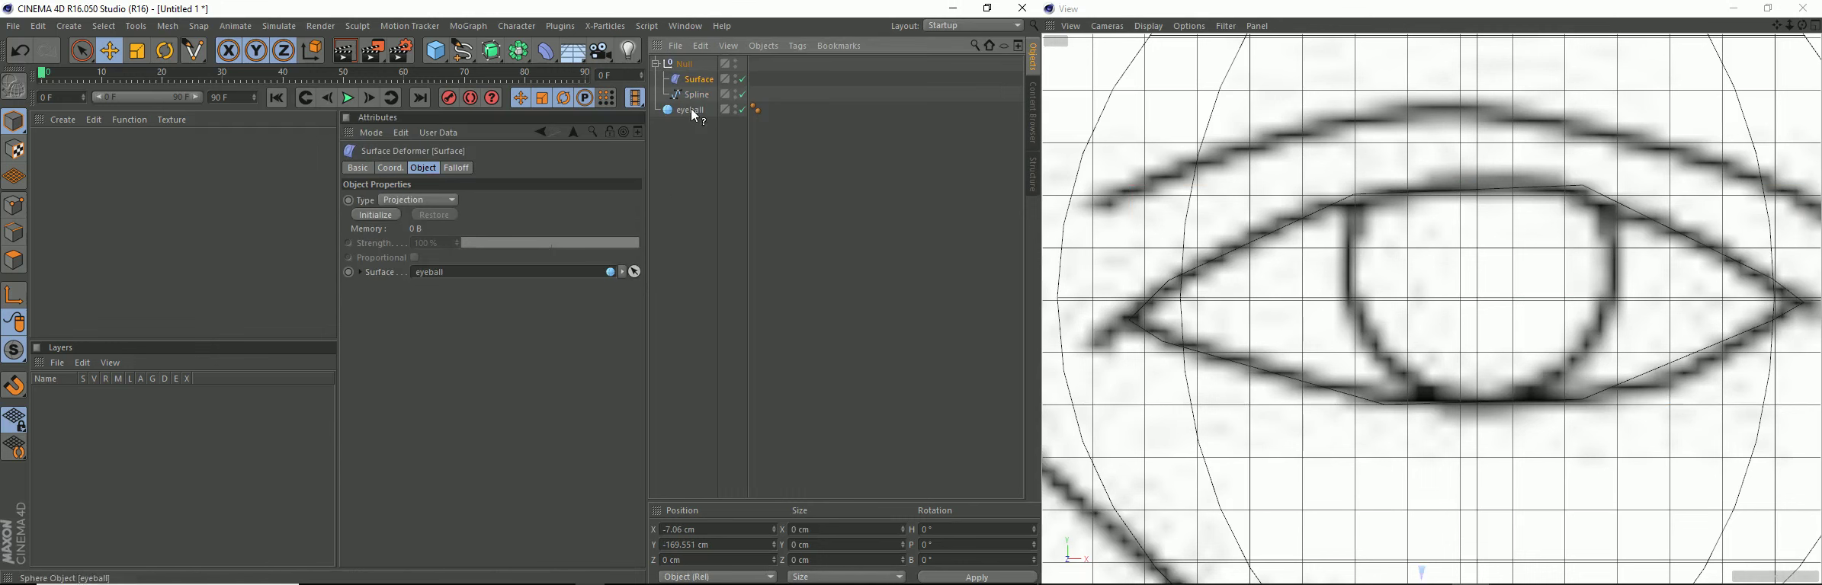
pyautogui.middleClick(1328, 284)
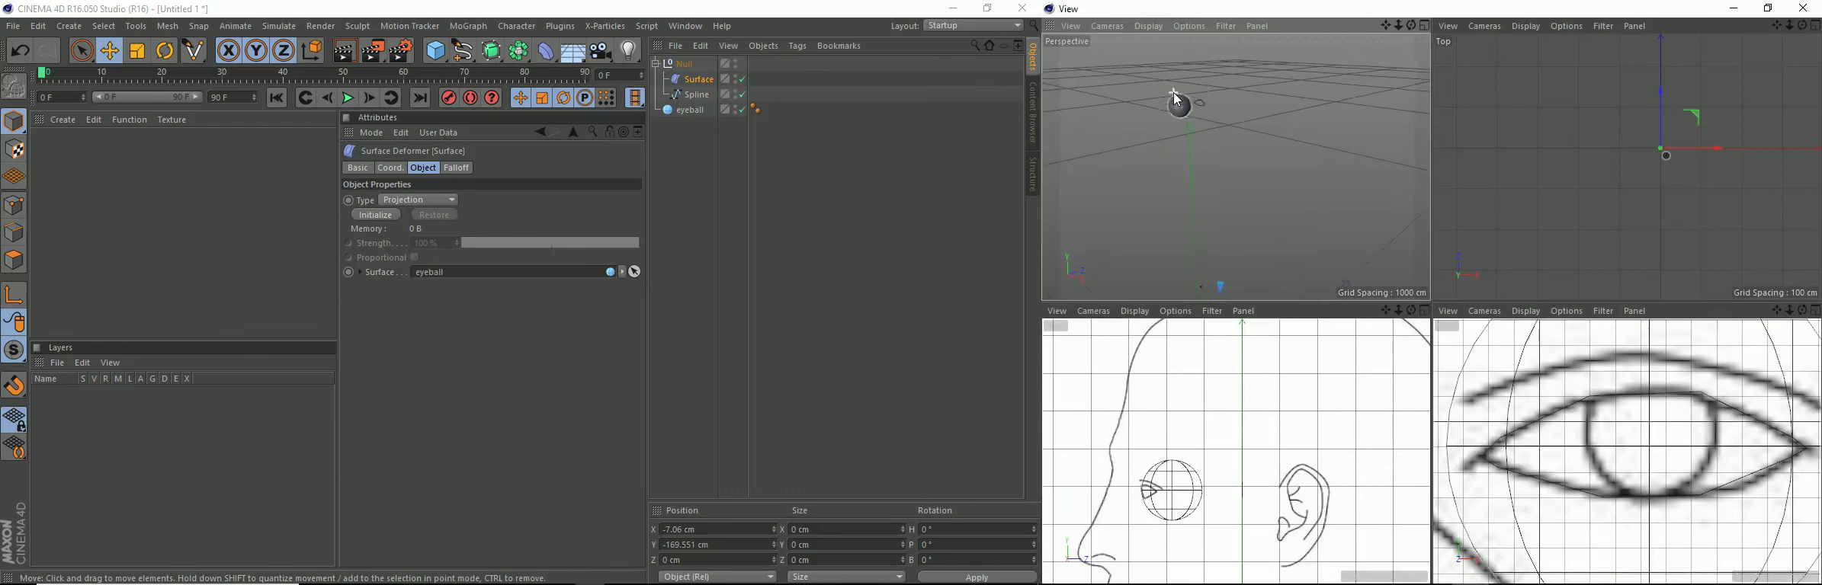
# Step: Frame the sphere and spline, and select the eyeball to show its basic properties
pyautogui.press('h')
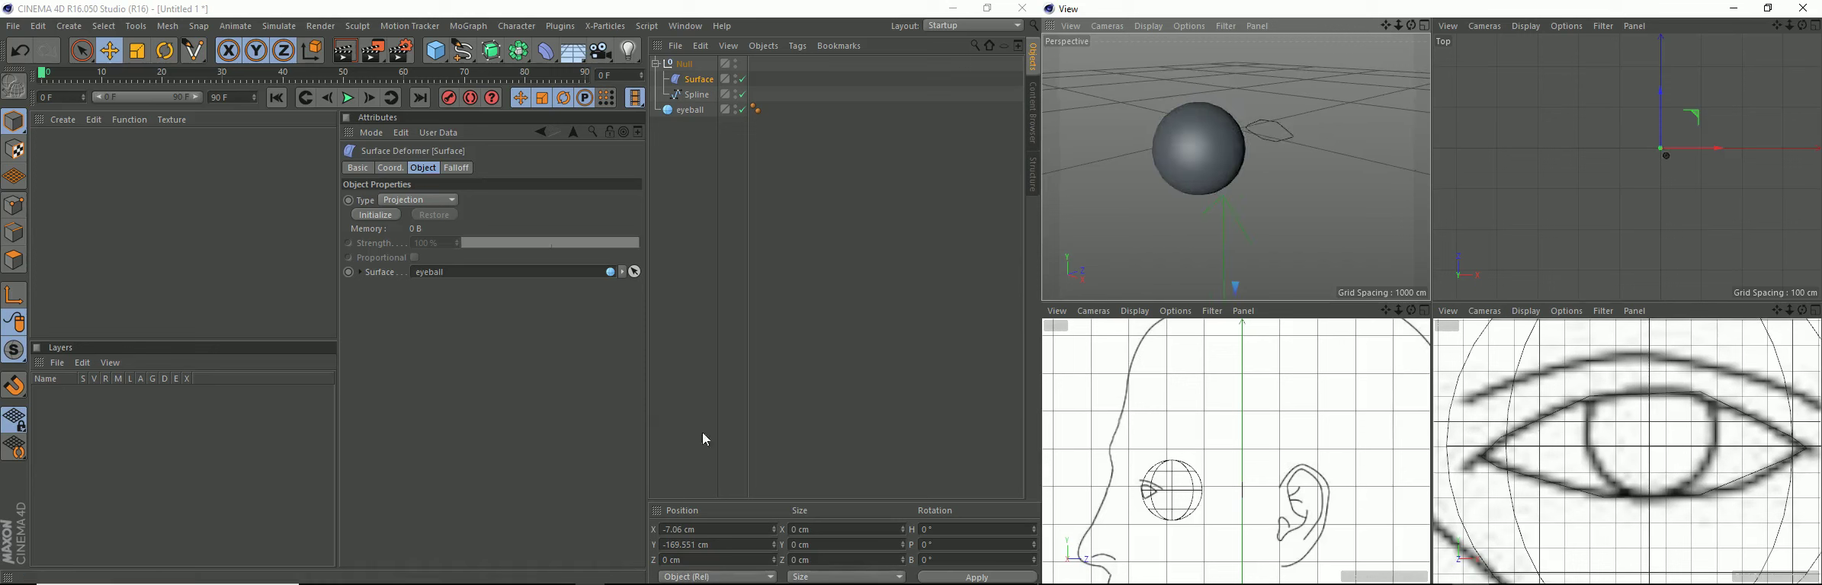
pyautogui.click(684, 110)
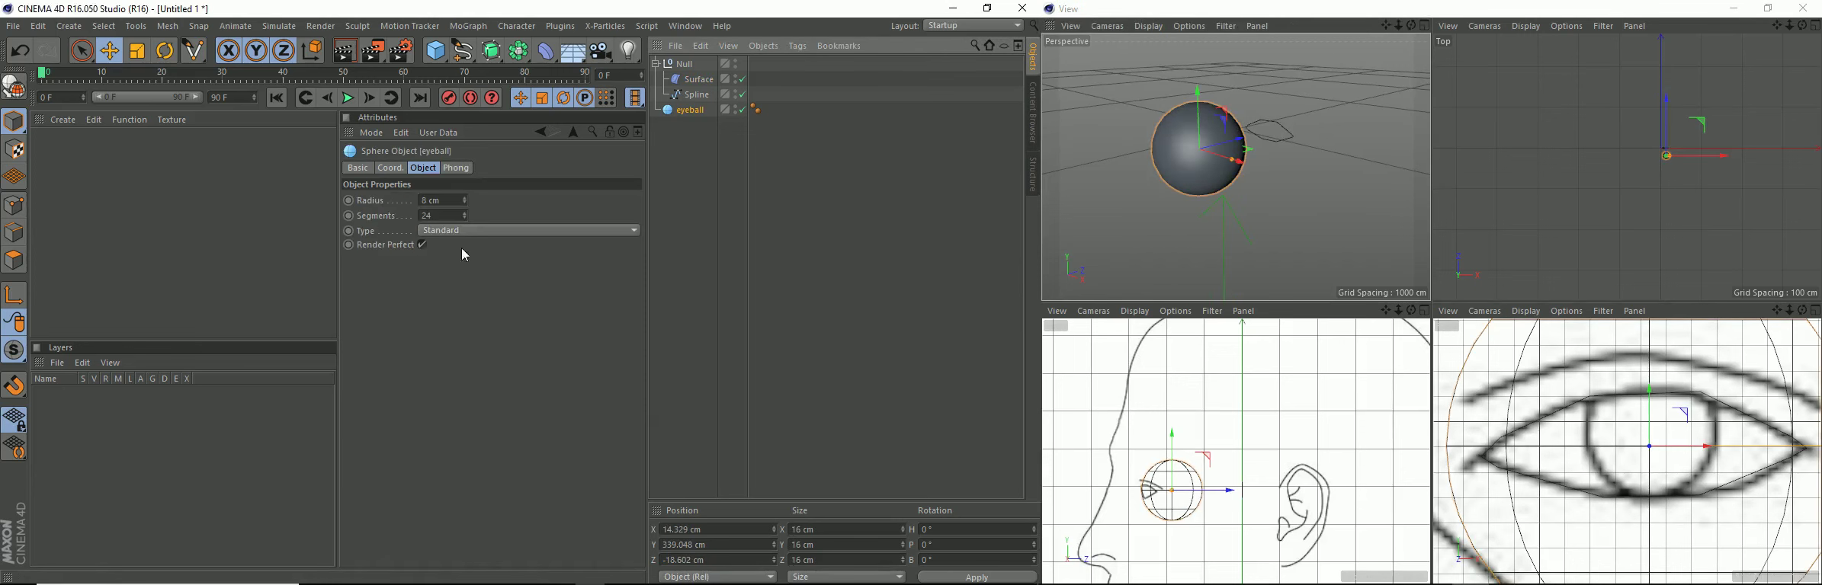
pyautogui.click(355, 169)
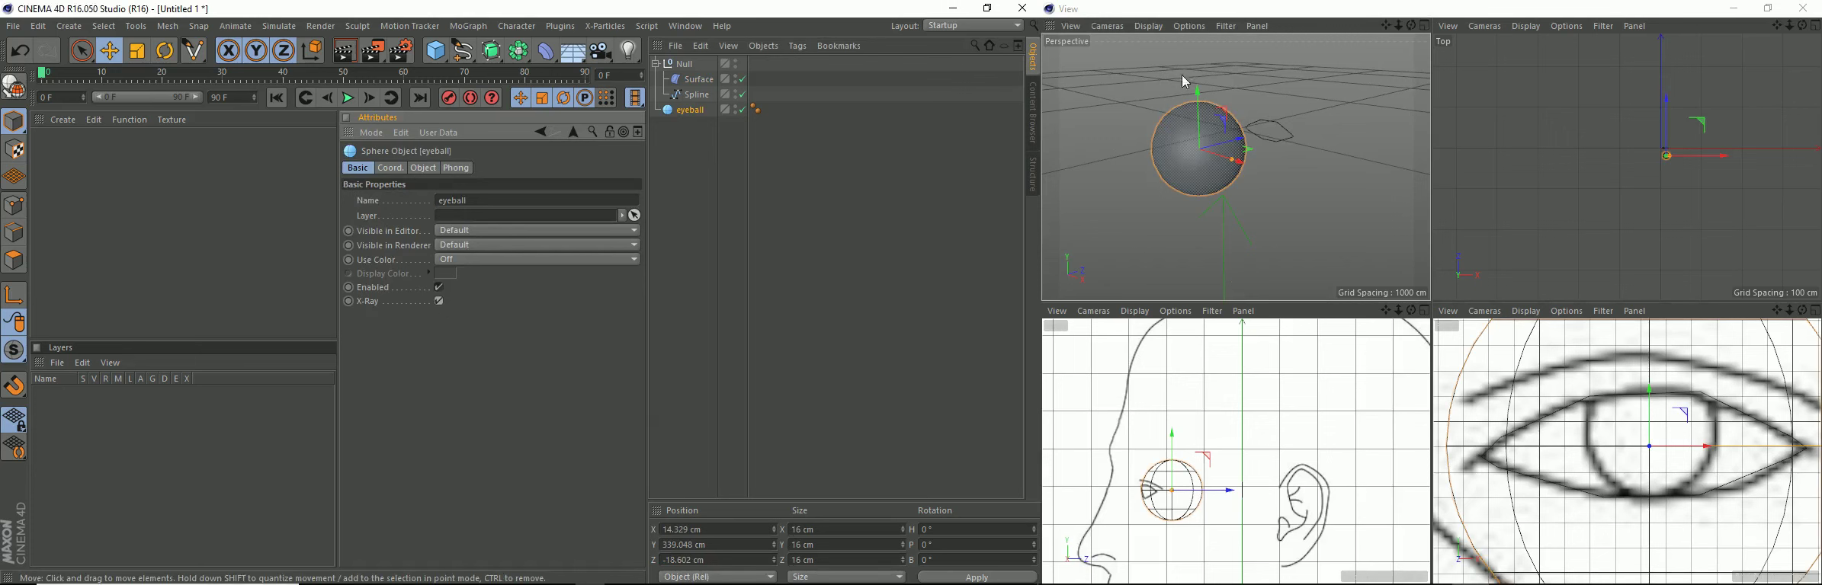
pyautogui.scroll(3, 1241, 136)
pyautogui.middleClick(1218, 162)
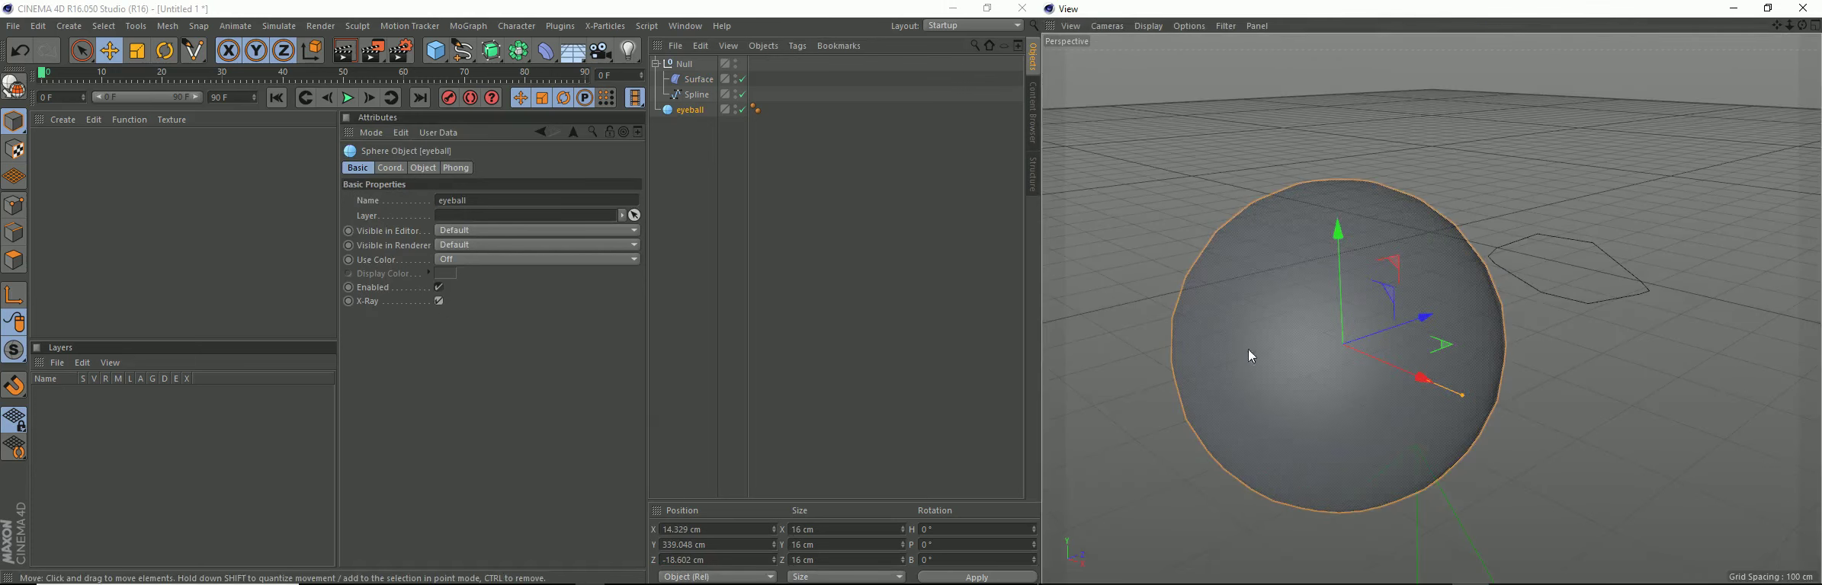
pyautogui.middleClick(1572, 173)
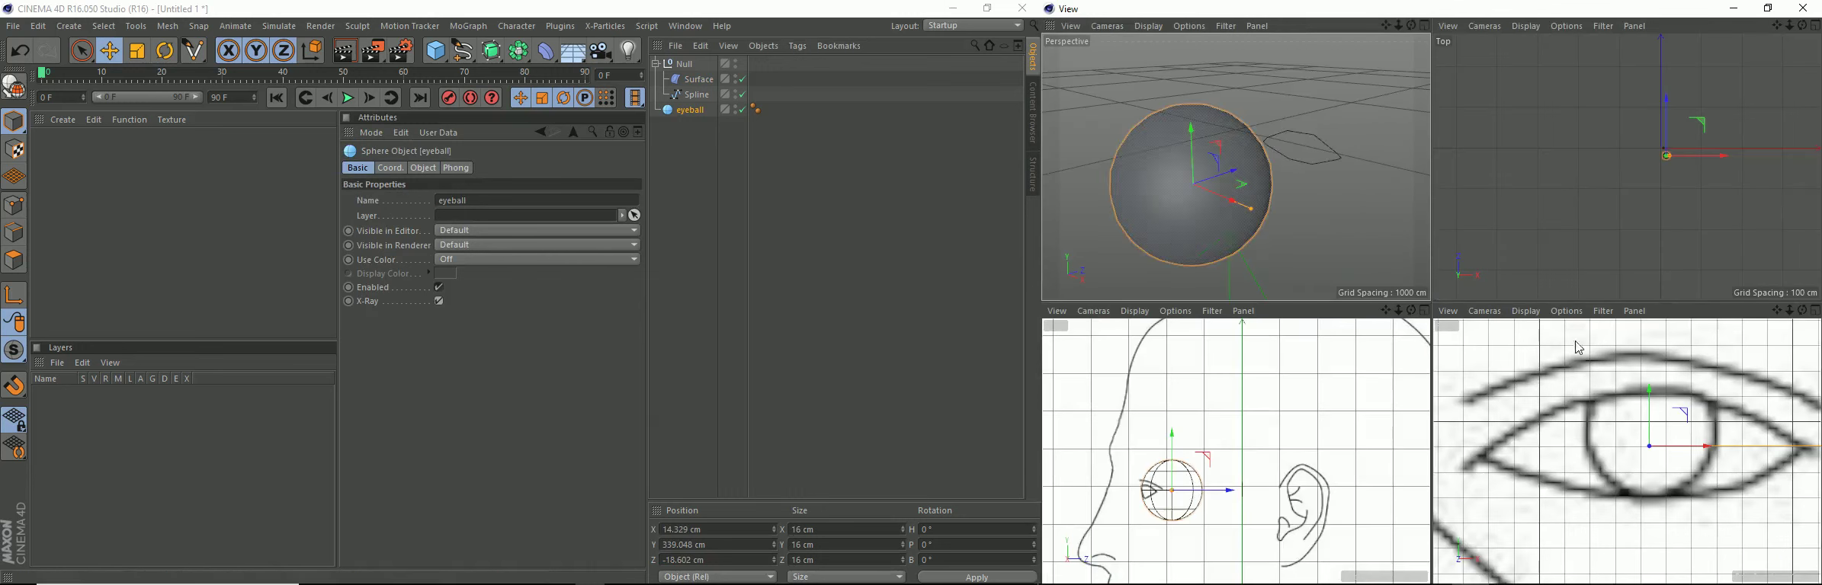
# Step: Zoom and pan the side and top views to centre closely on the eyeball
pyautogui.scroll(3, 1185, 504)
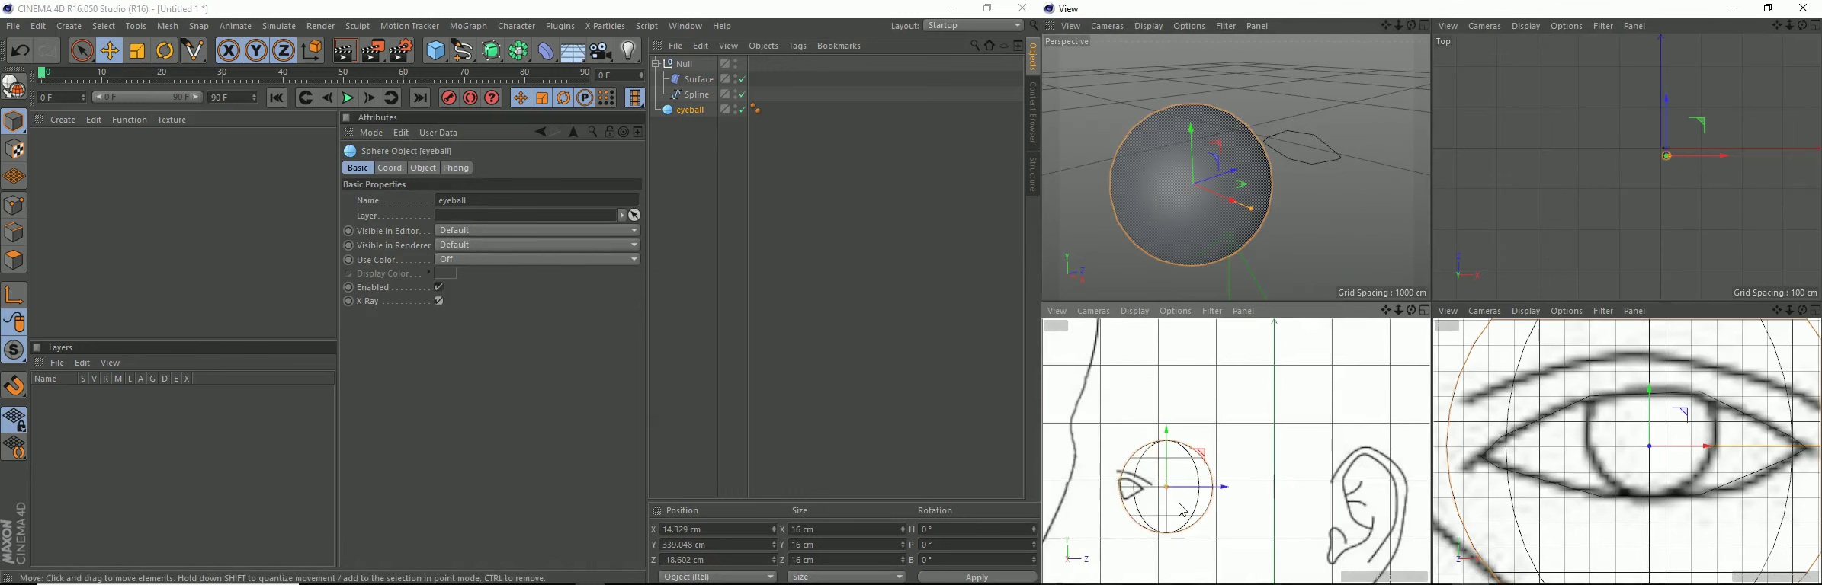
pyautogui.scroll(2, 1183, 508)
pyautogui.scroll(2, 1181, 510)
pyautogui.keyDown('alt'); pyautogui.moveTo(1182, 510); pyautogui.dragTo(1335, 490, button='middle'); pyautogui.keyUp('alt')
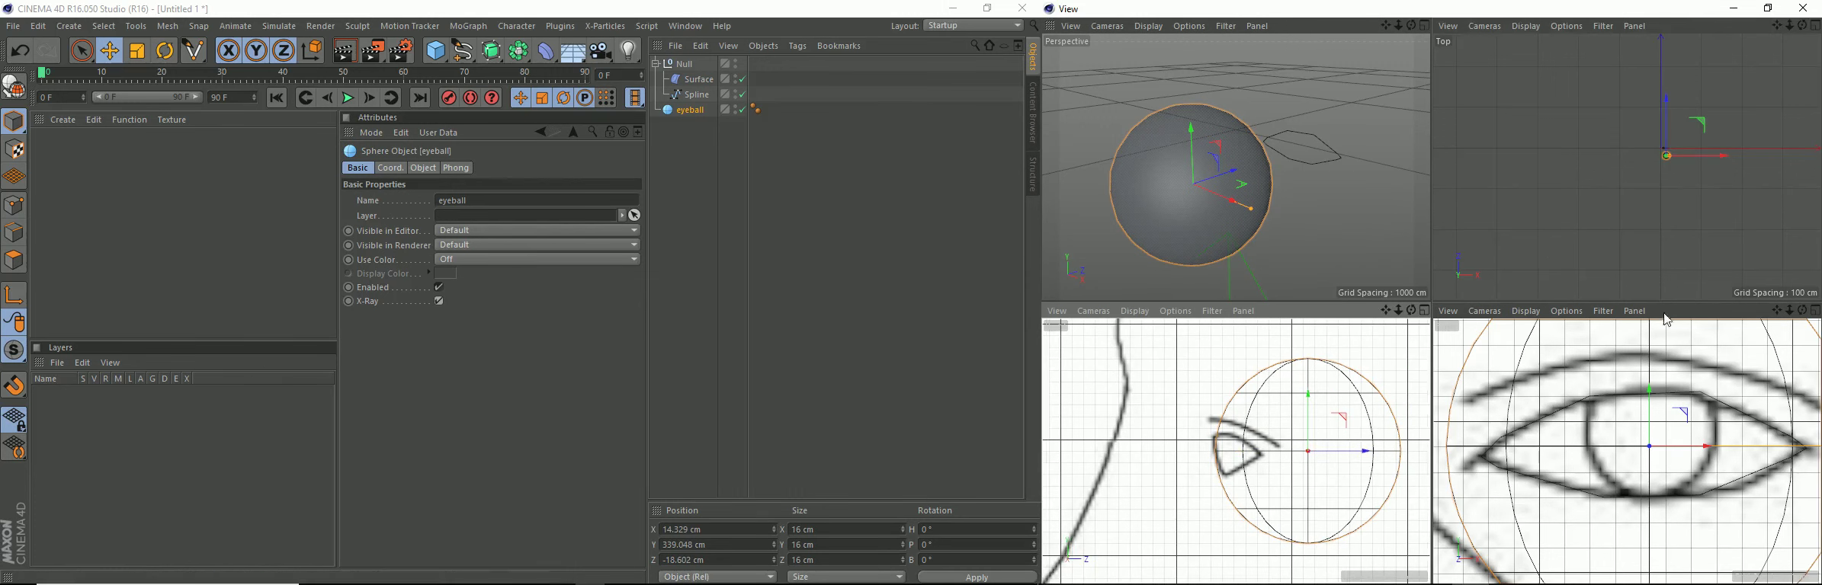
pyautogui.scroll(3, 1717, 148)
pyautogui.keyDown('alt'); pyautogui.moveTo(1717, 149); pyautogui.dragTo(1605, 208, button='middle'); pyautogui.keyUp('alt')
pyautogui.scroll(3, 1565, 138)
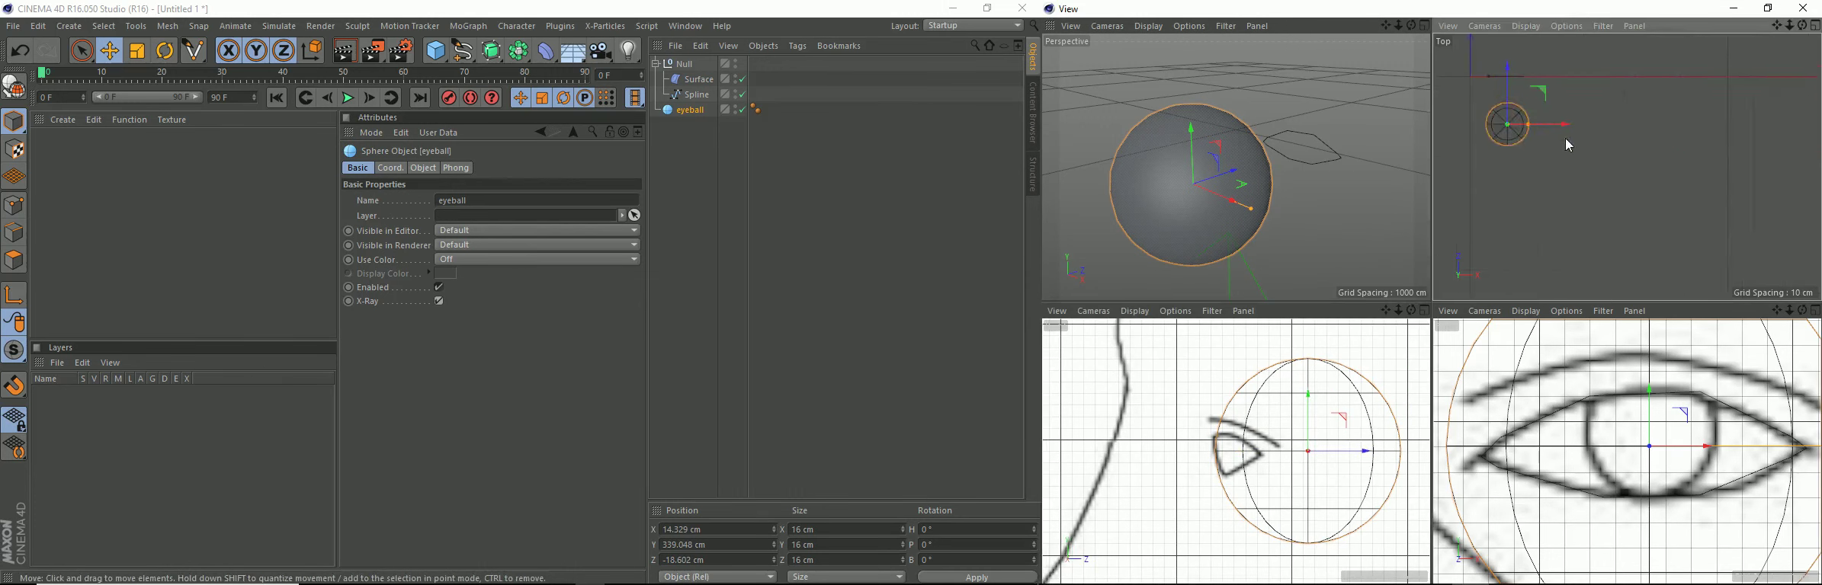
pyautogui.scroll(2, 1561, 121)
pyautogui.keyDown('alt'); pyautogui.moveTo(1620, 153); pyautogui.dragTo(1726, 164, button='middle'); pyautogui.keyUp('alt')
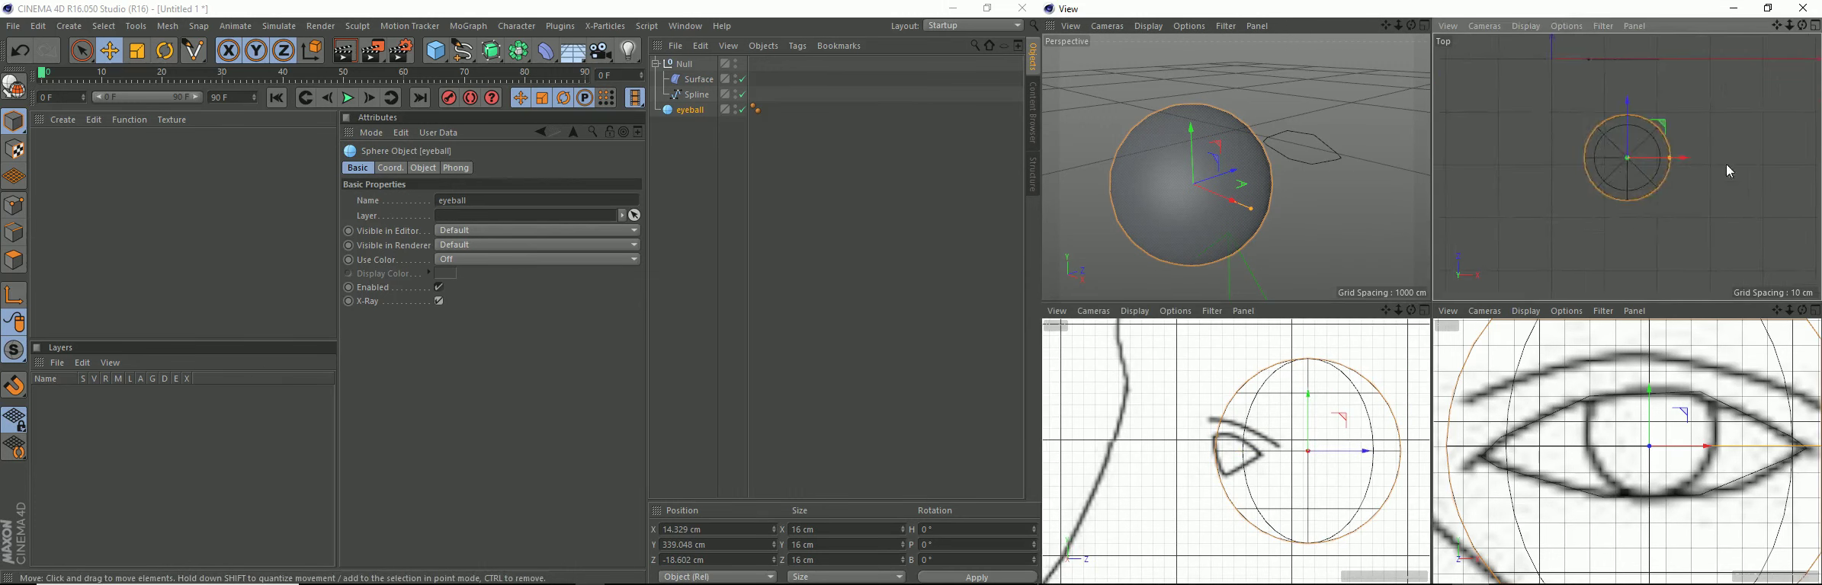
pyautogui.scroll(2, 1654, 166)
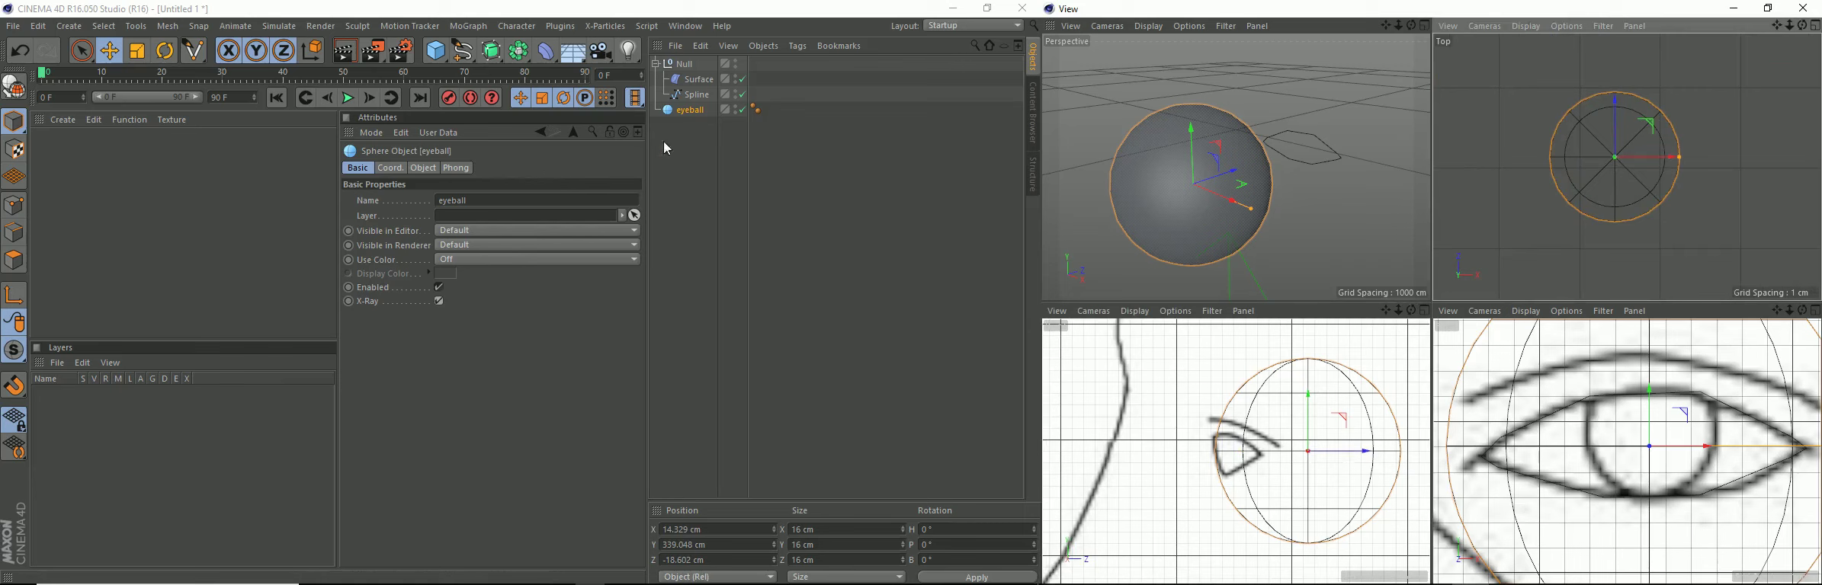
# Step: Switch the Surface deformer to Mapping (U,V) with an XY projection plane
pyautogui.click(695, 80)
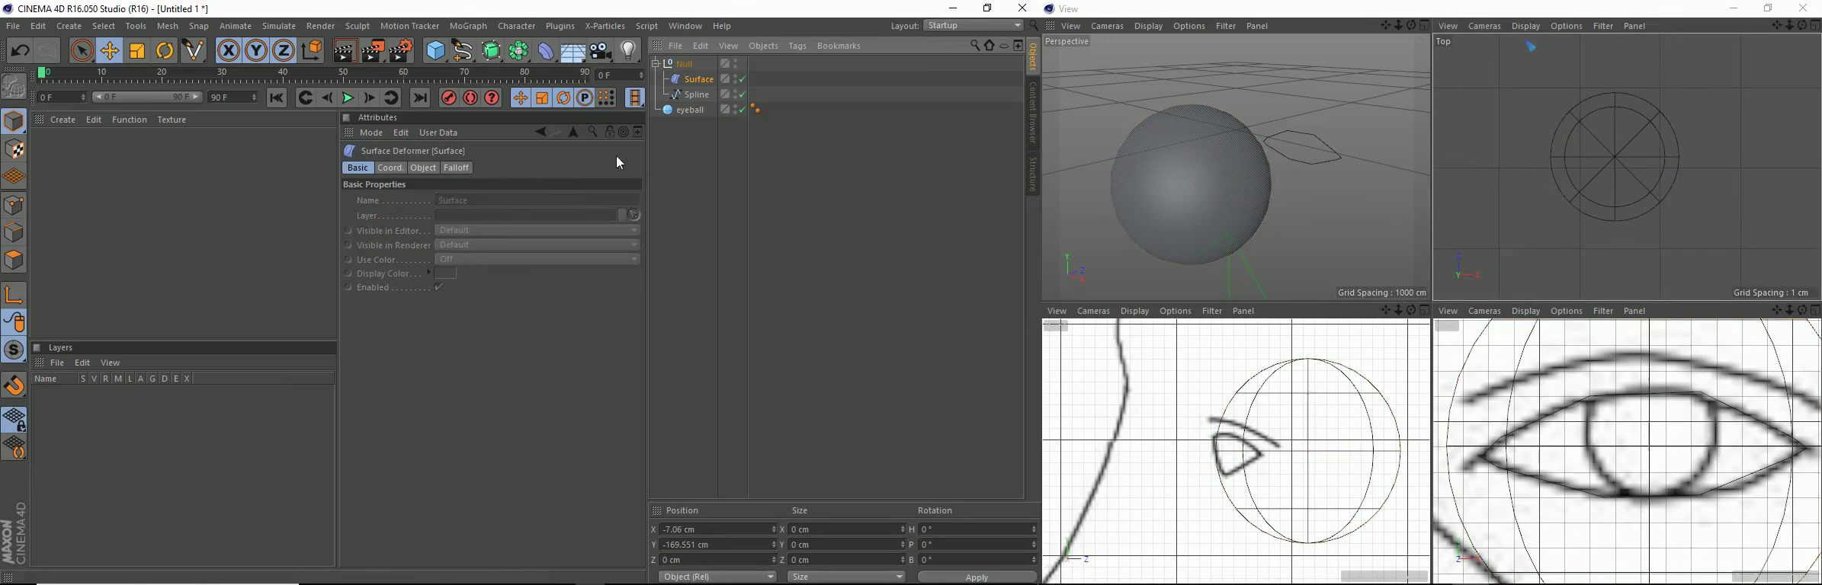
pyautogui.click(424, 169)
pyautogui.click(431, 200)
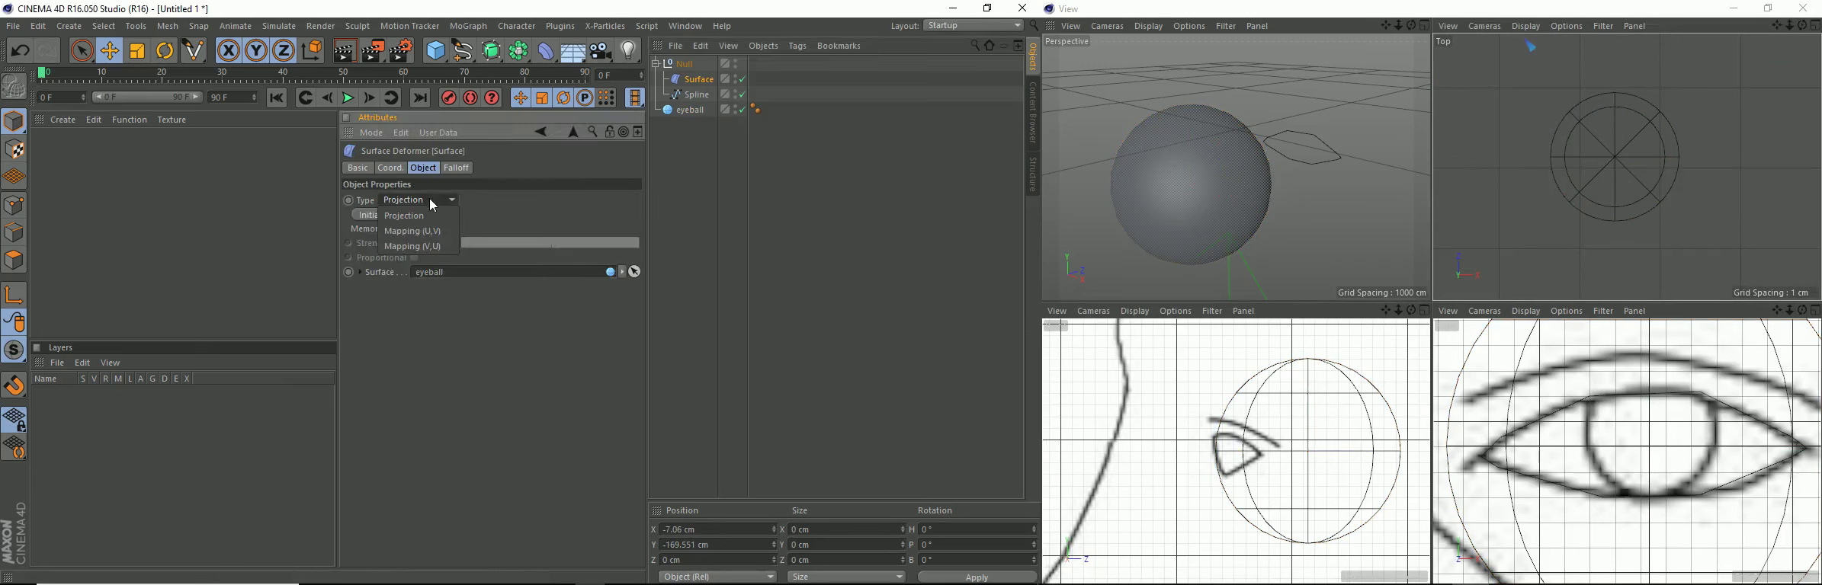
pyautogui.click(425, 231)
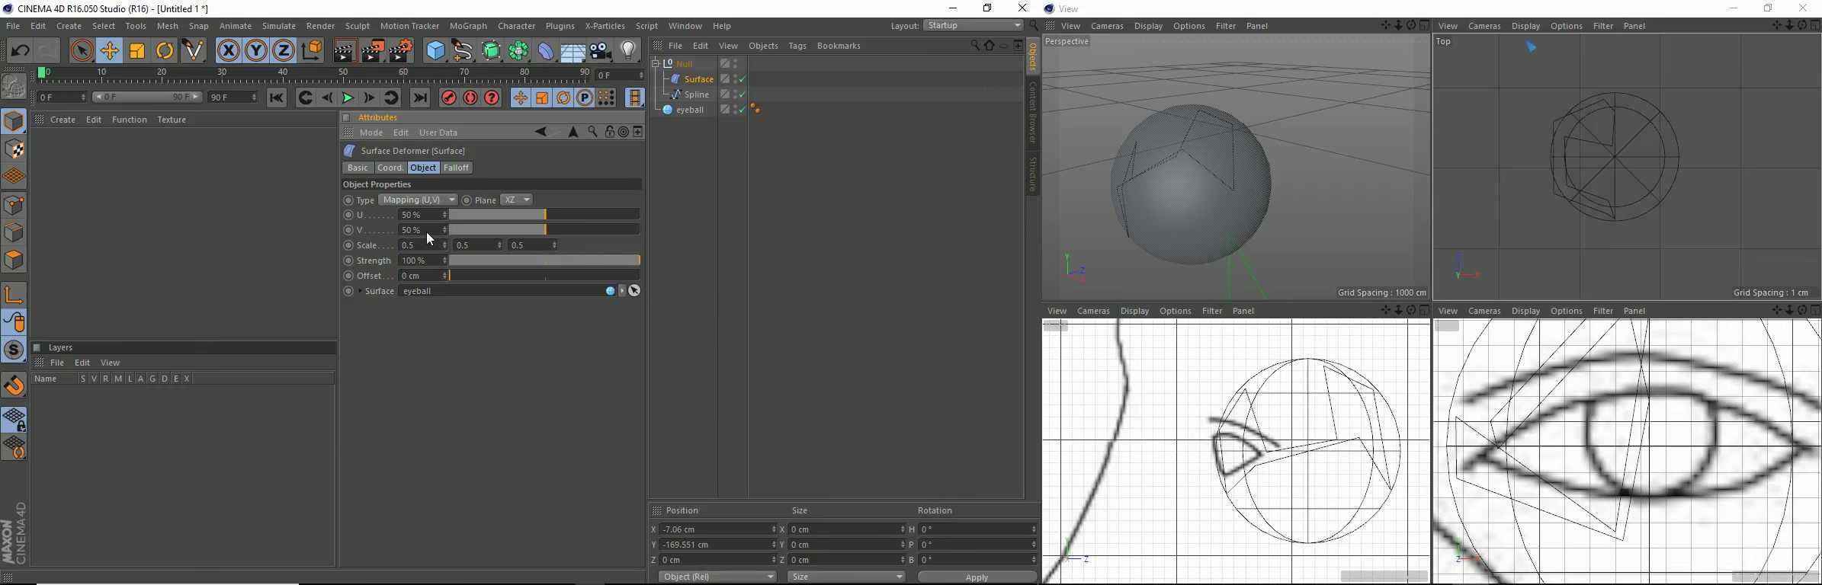
pyautogui.click(512, 200)
pyautogui.click(511, 221)
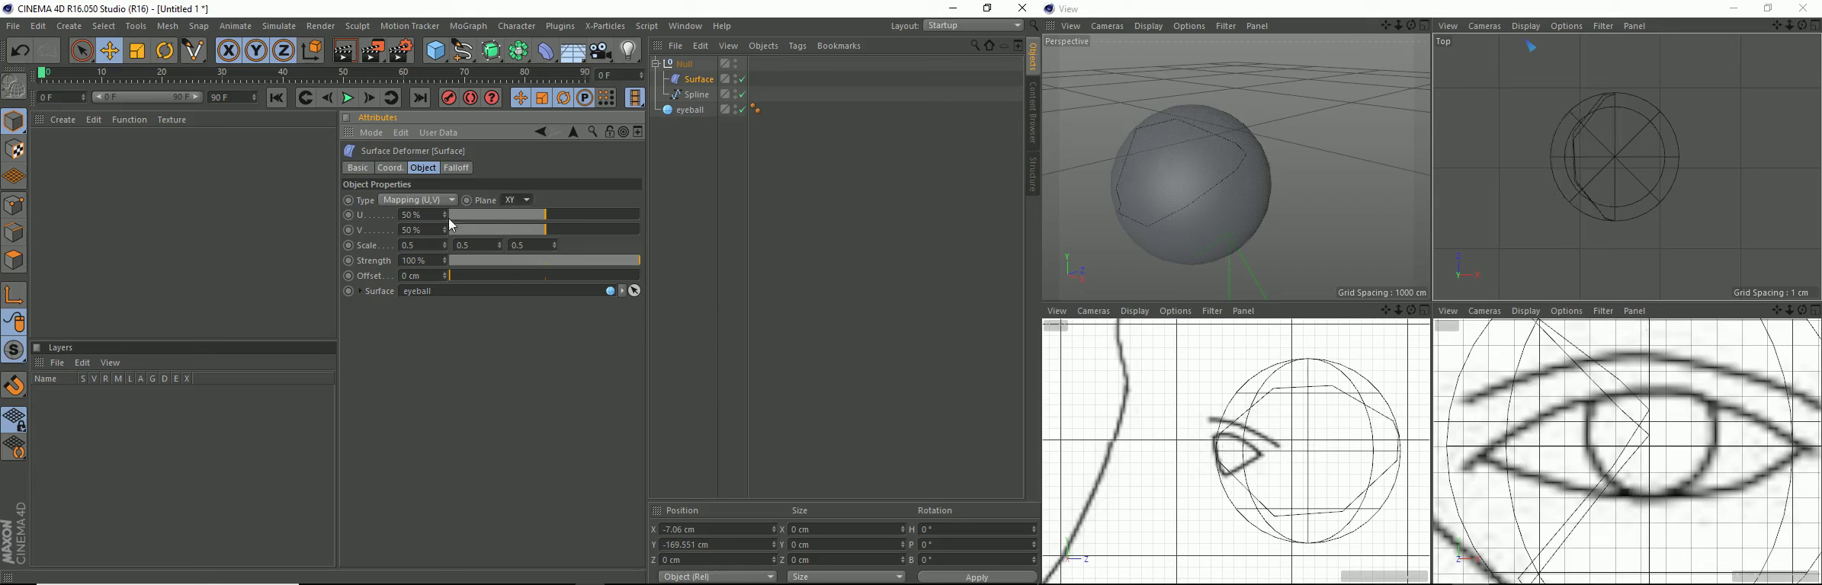
# Step: Set the mapping U to 75% and try V values around 50%
pyautogui.click(412, 215)
pyautogui.write('75')
pyautogui.press('Return')
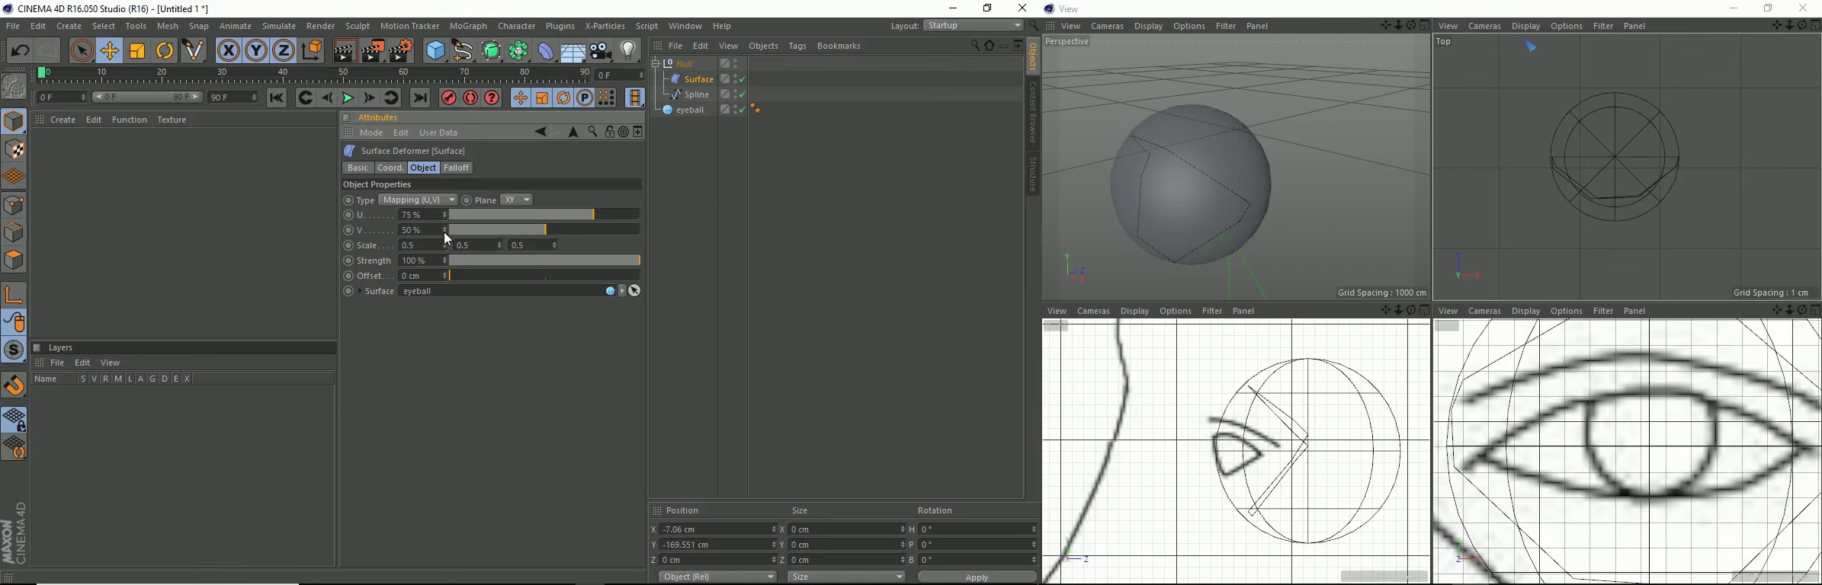
pyautogui.click(446, 233)
pyautogui.click(446, 234)
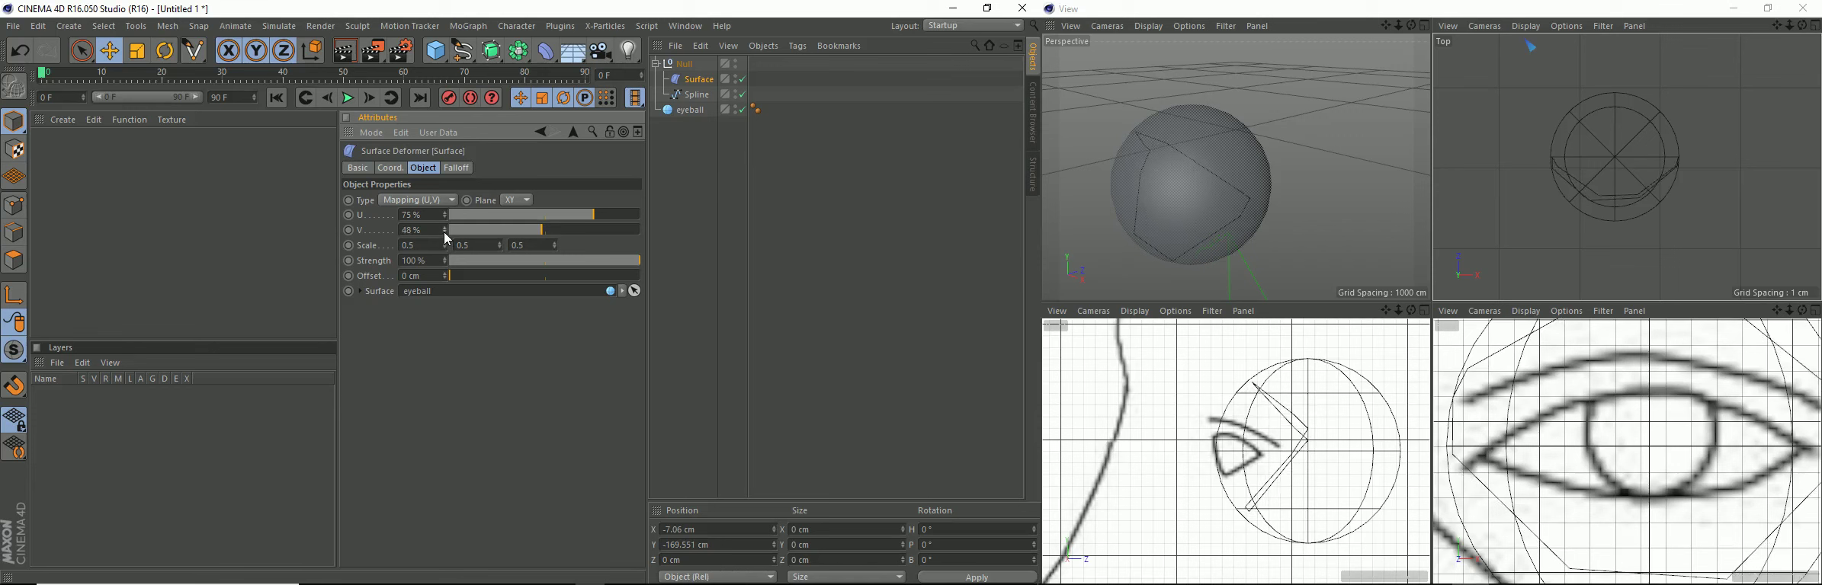
pyautogui.hotkey('ctrl', 'z')
pyautogui.hotkey('ctrl', 'z')
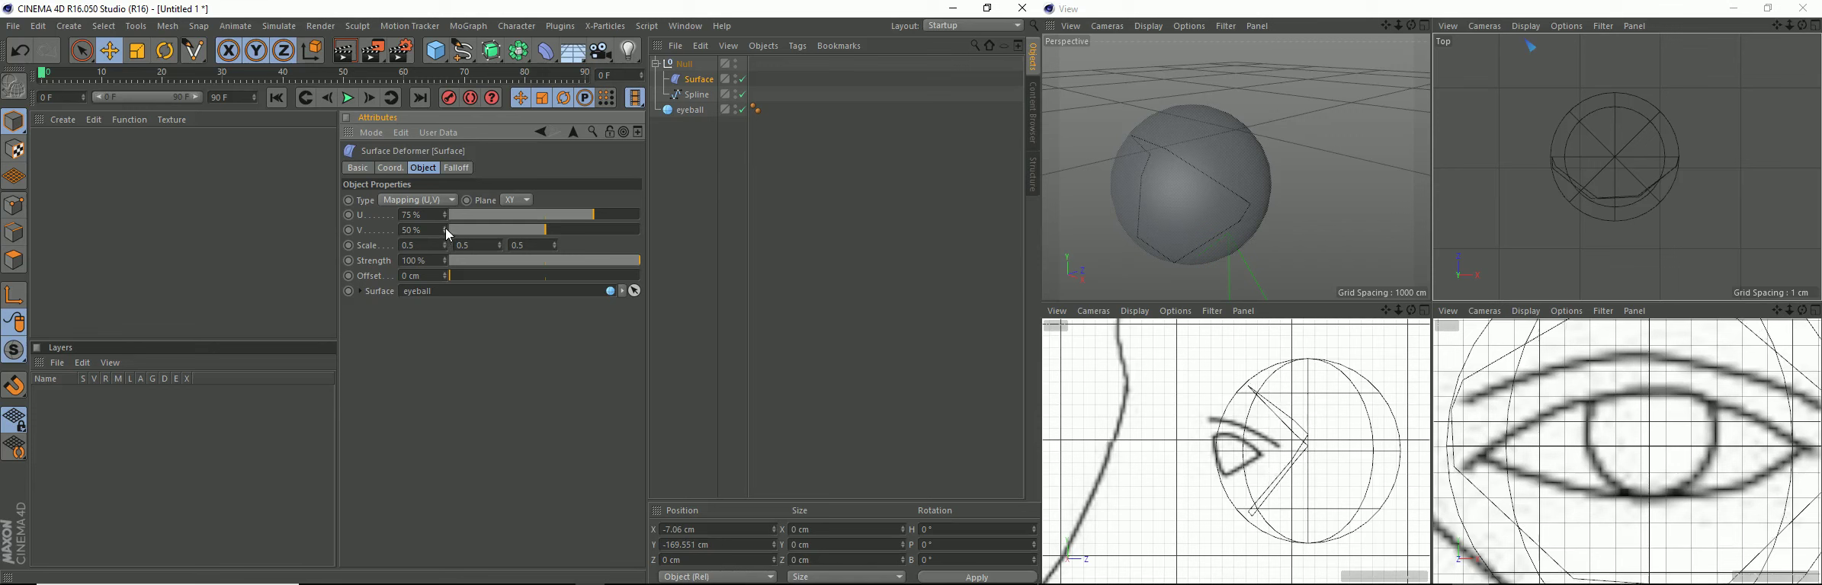
pyautogui.click(447, 230)
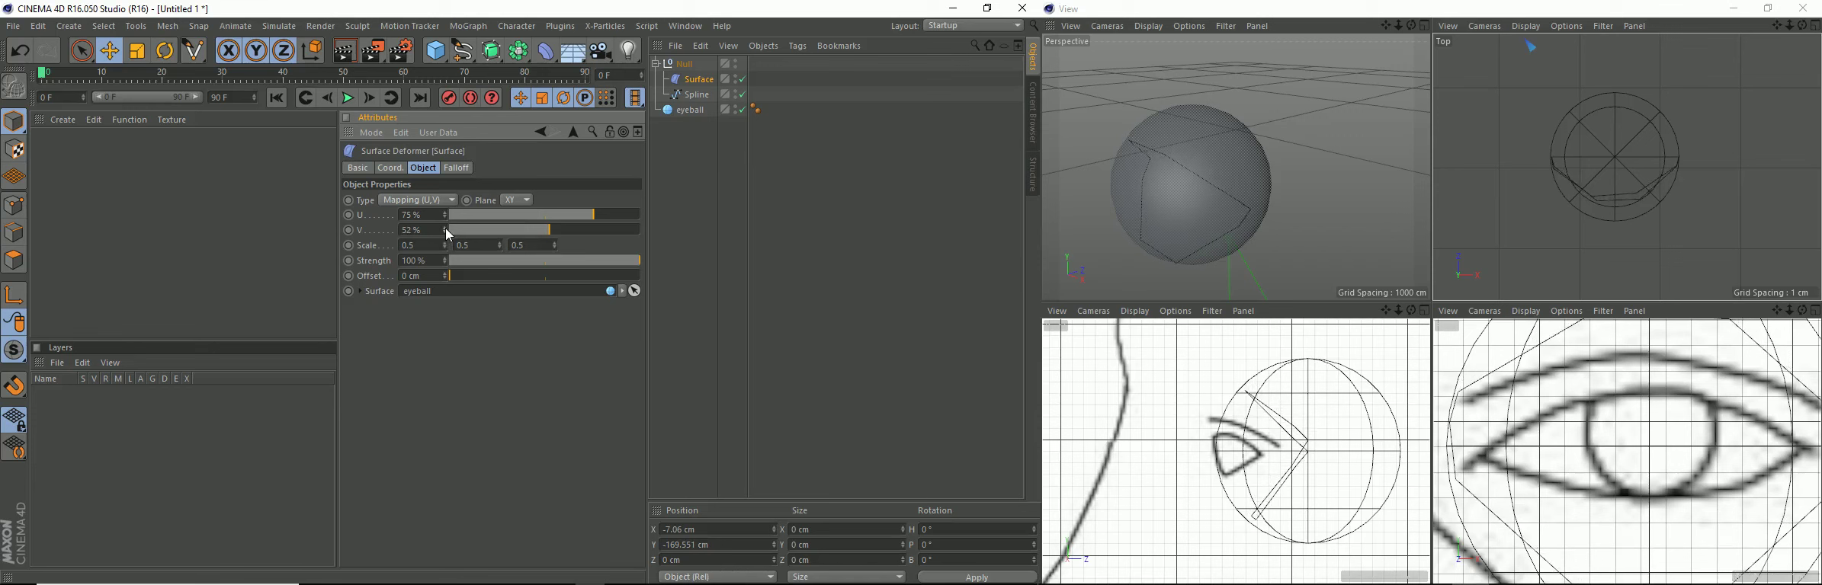
pyautogui.click(447, 231)
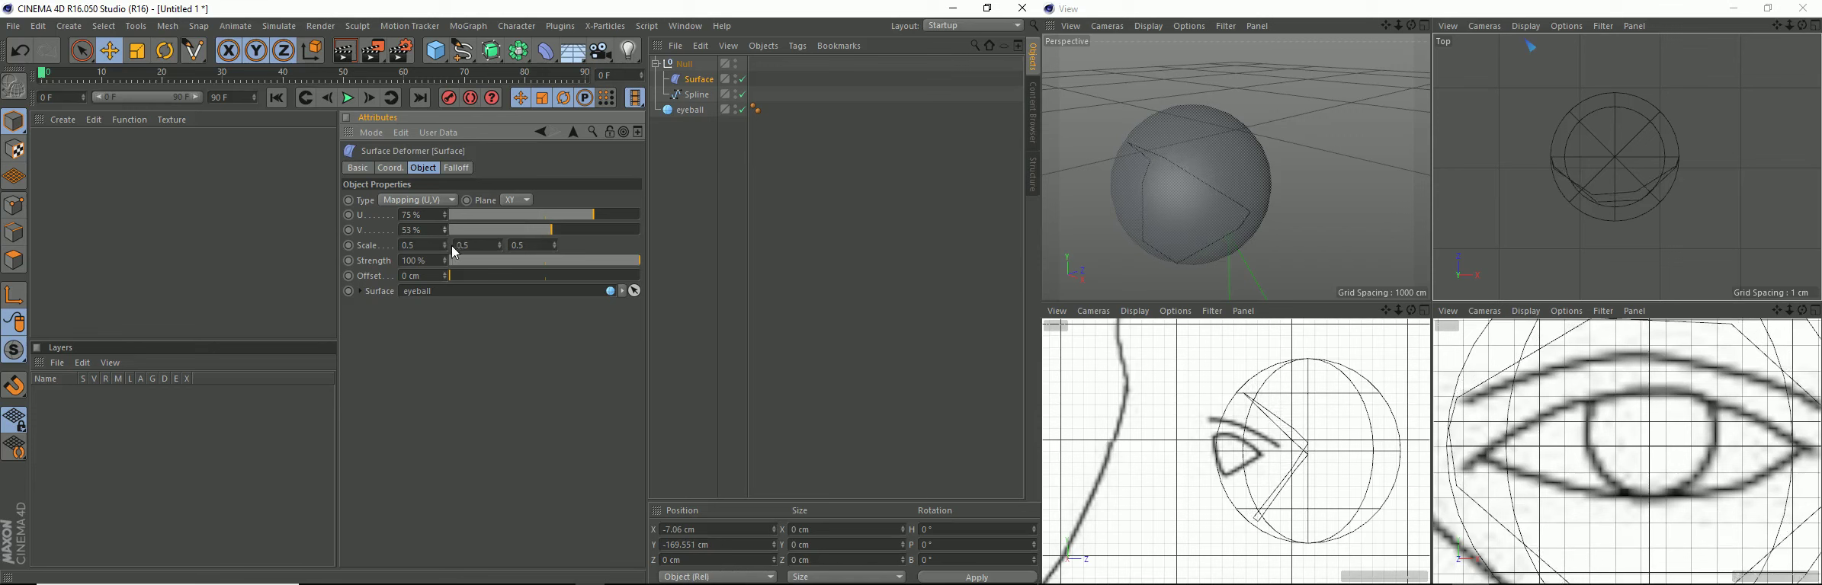
# Step: Try shrinking the X scale toward 0.44, then reset it to 0.5
pyautogui.click(446, 247)
pyautogui.click(446, 248)
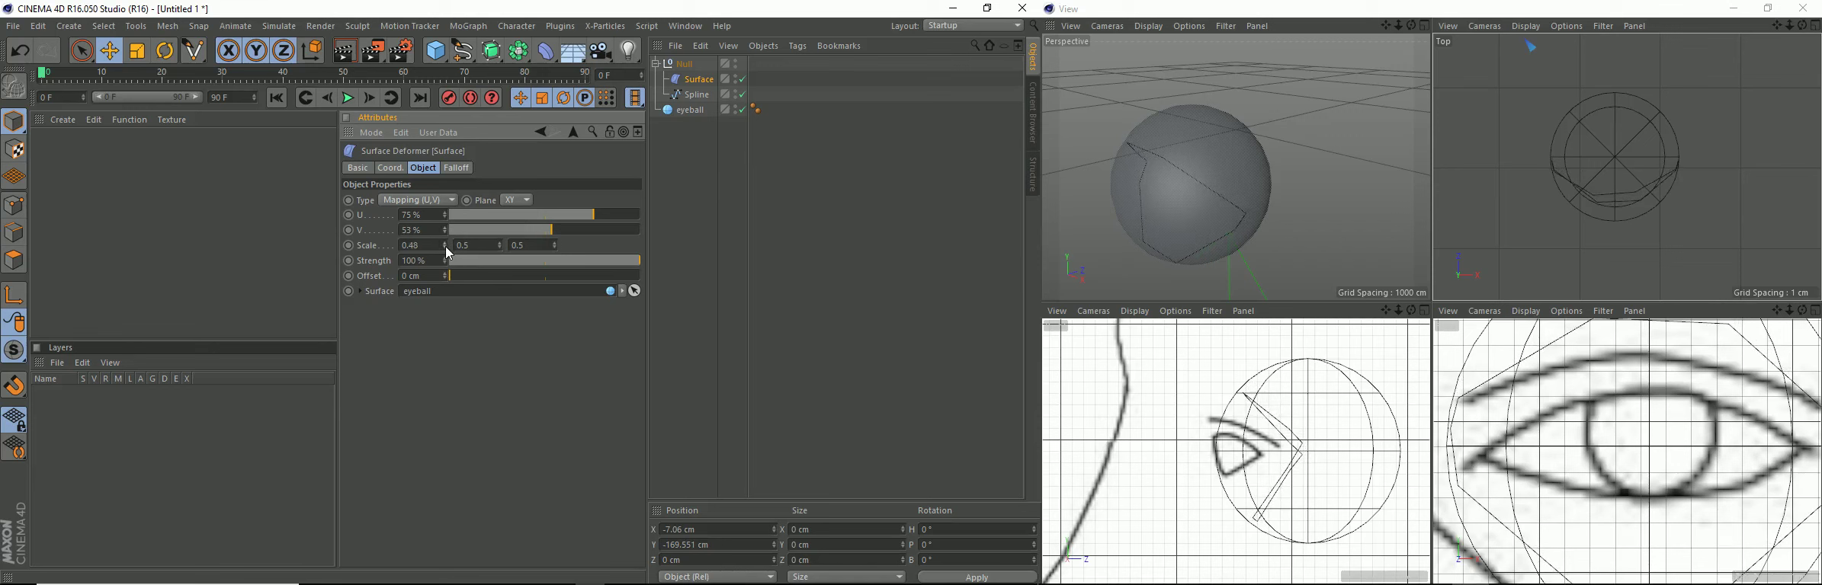
pyautogui.click(446, 248)
pyautogui.click(447, 249)
pyautogui.click(446, 249)
pyautogui.click(447, 249)
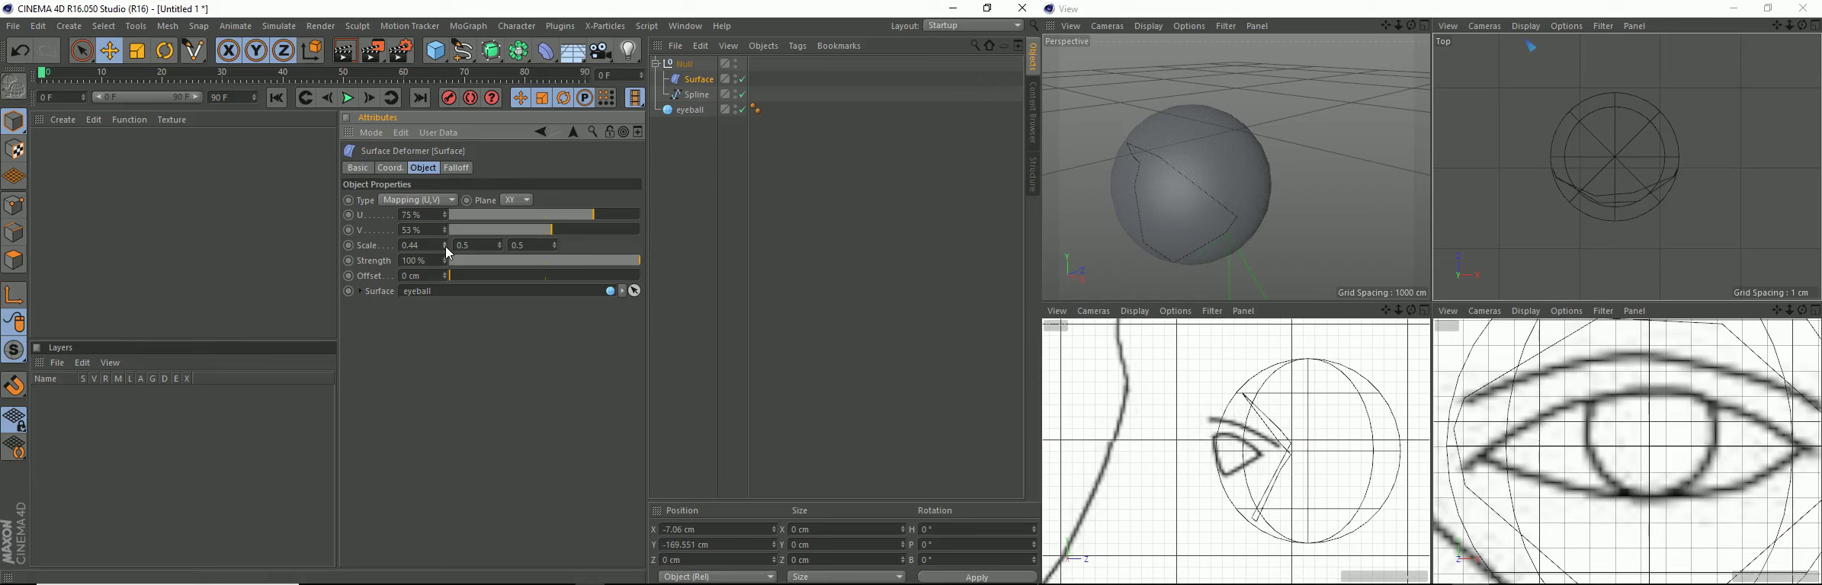
pyautogui.moveTo(449, 253); pyautogui.dragTo(502, 256)
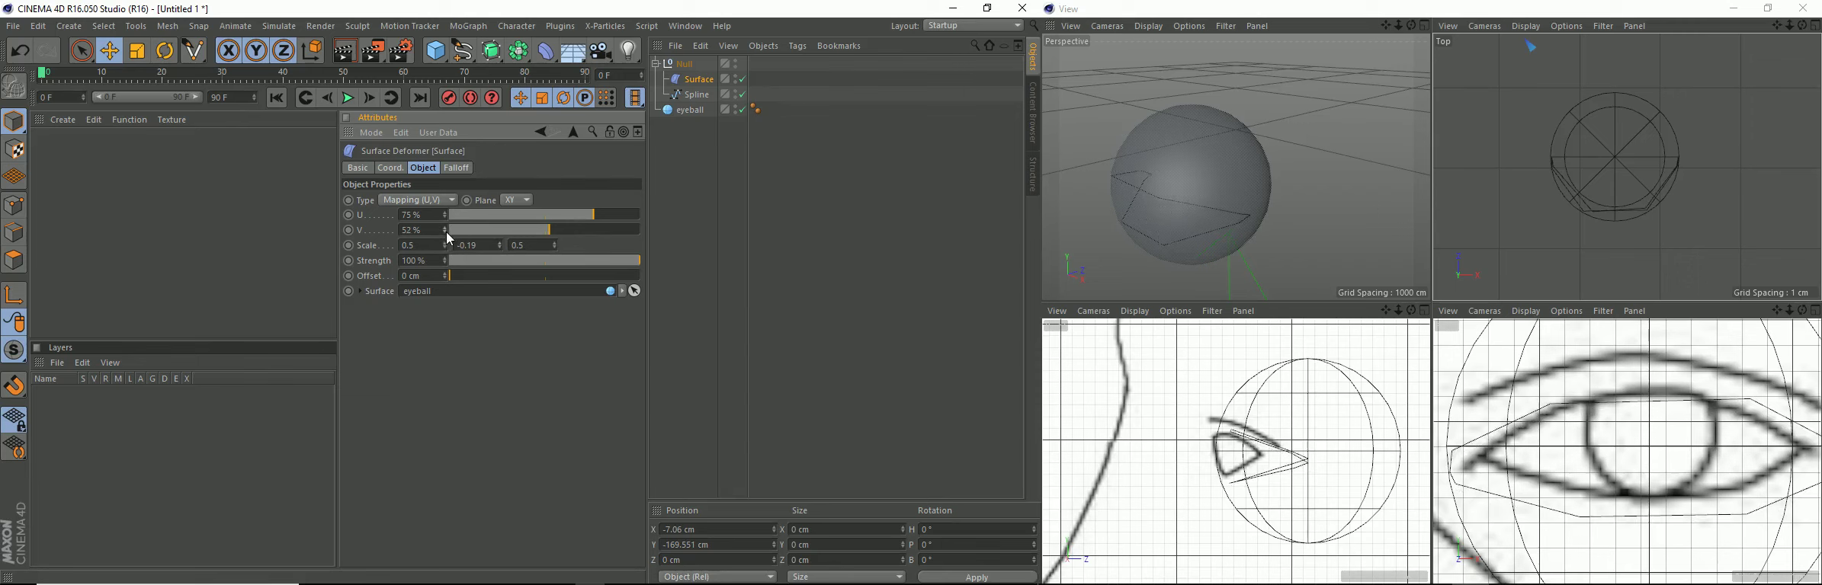
# Step: Settle the mapping at V 50%, U 75% with X scale 0.32
pyautogui.click(446, 233)
pyautogui.click(446, 233)
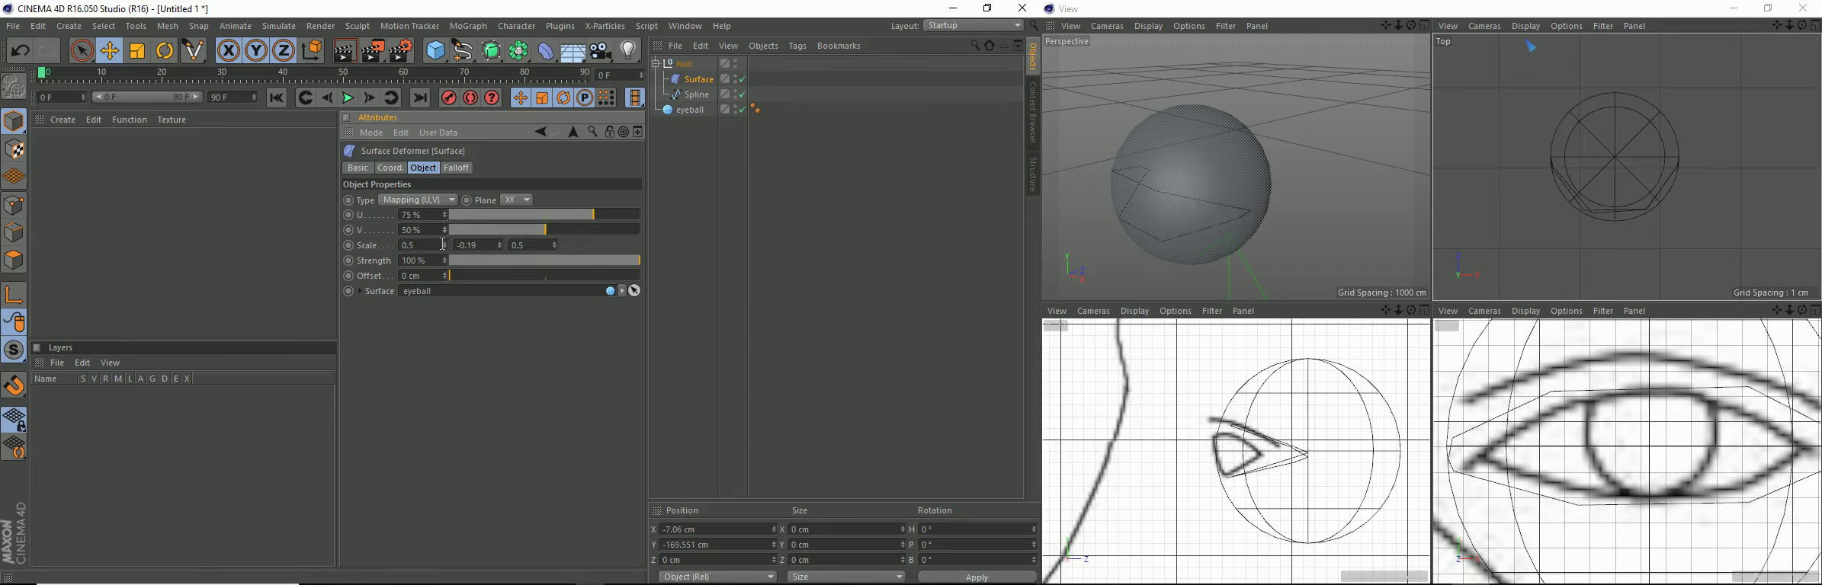
pyautogui.click(445, 249)
pyautogui.click(446, 249)
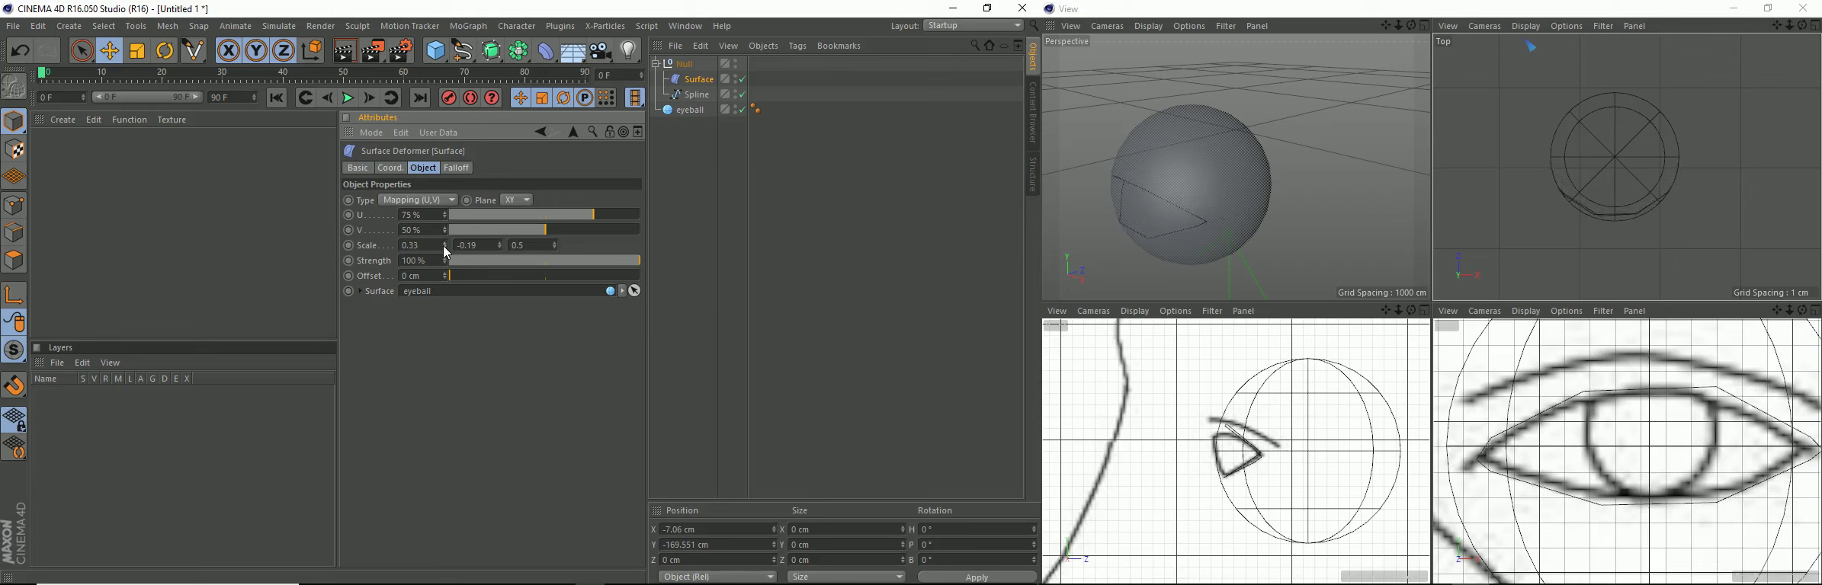
pyautogui.click(446, 249)
pyautogui.click(446, 238)
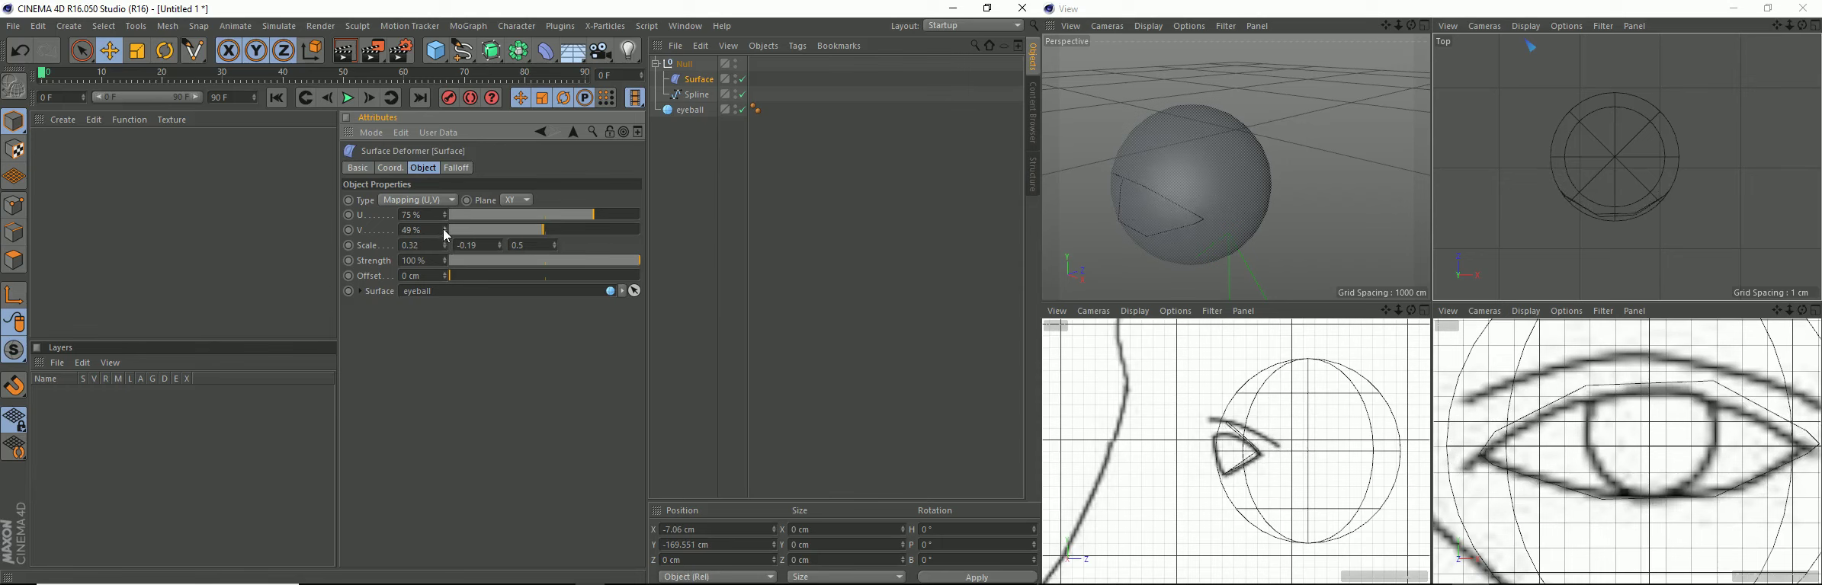
pyautogui.click(446, 227)
pyautogui.click(446, 219)
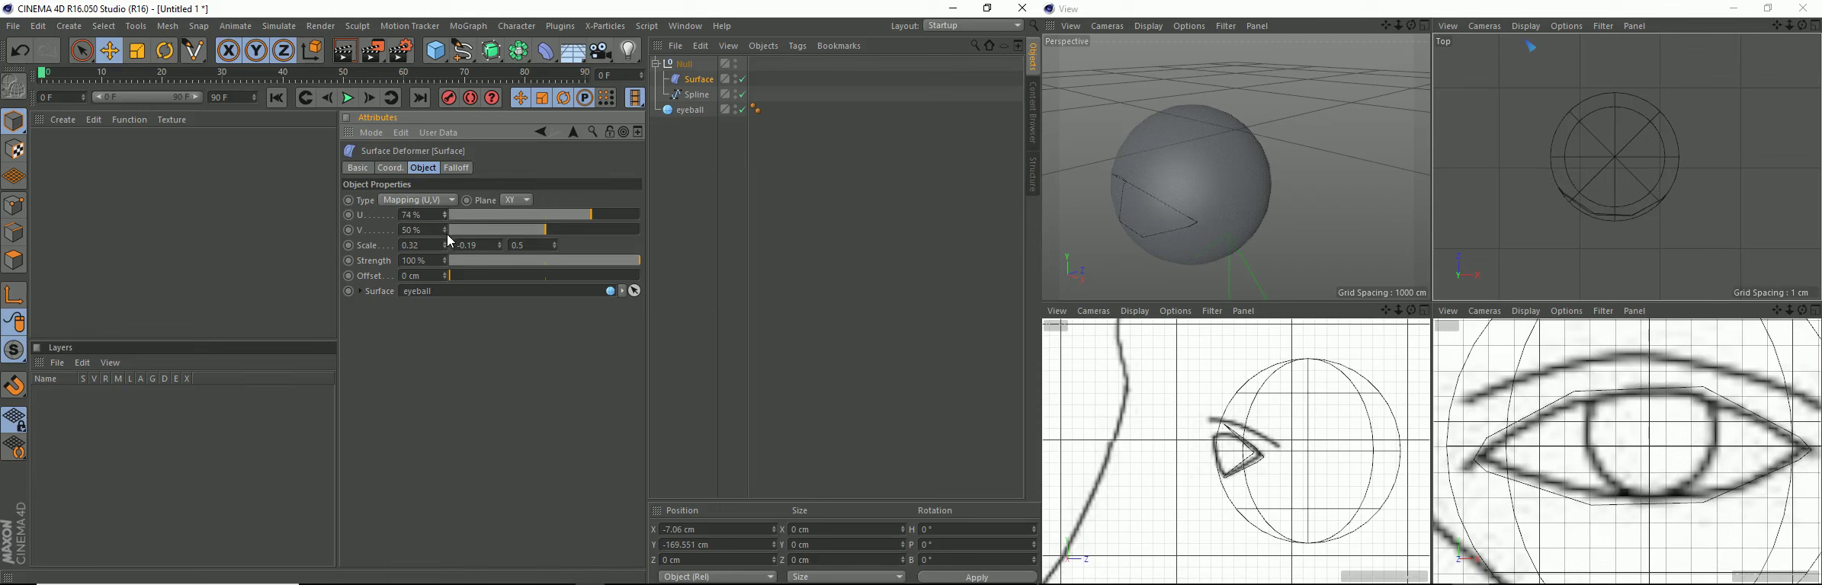
pyautogui.click(445, 214)
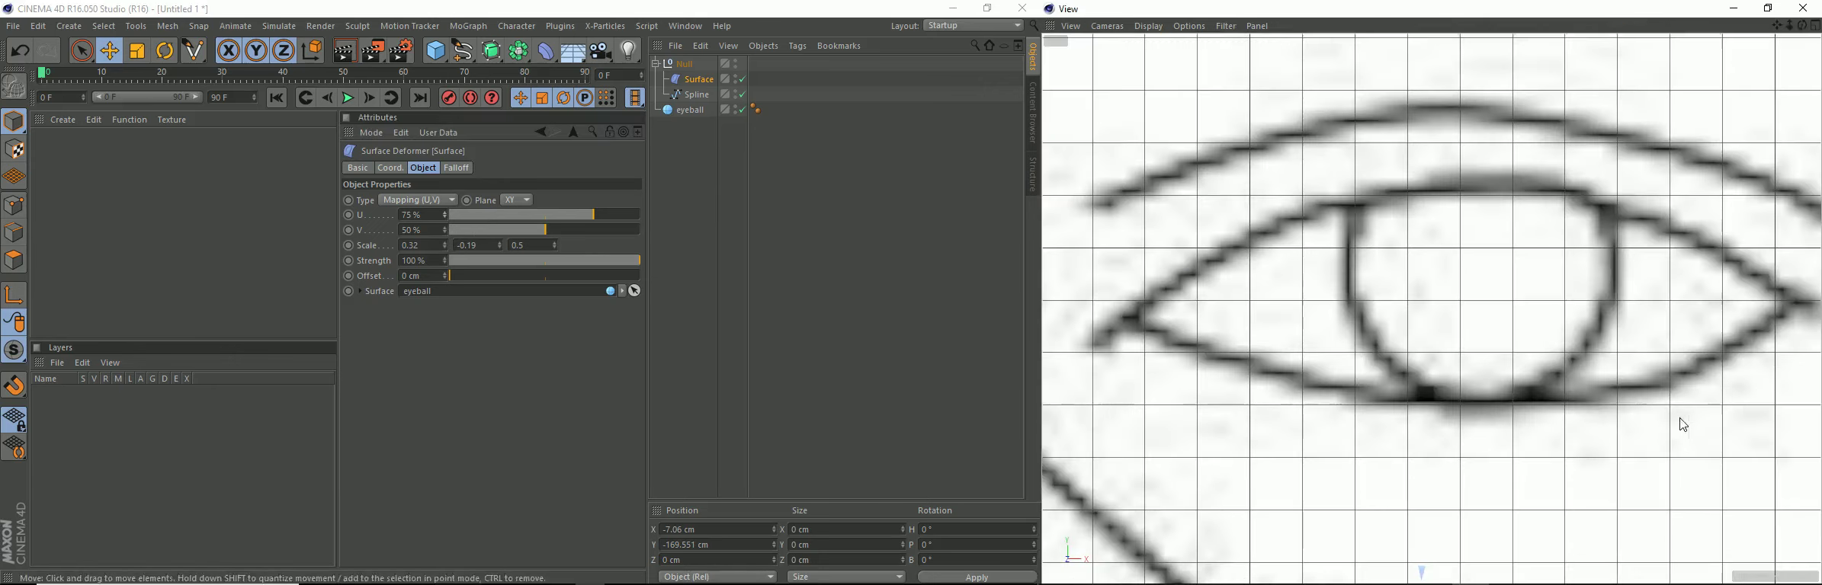
# Step: Bake the deformed Null into a new object with Current State to Object
pyautogui.middleClick(1680, 425)
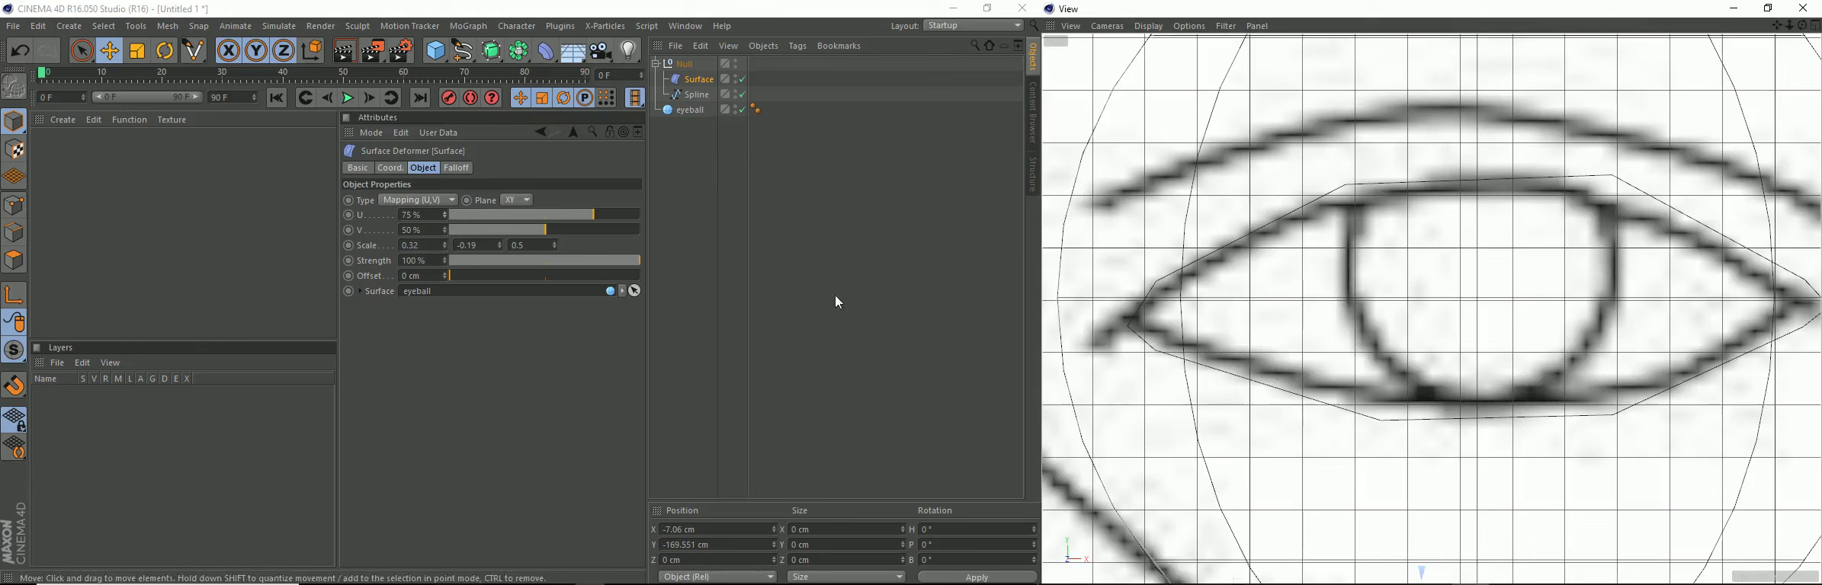
pyautogui.click(691, 95)
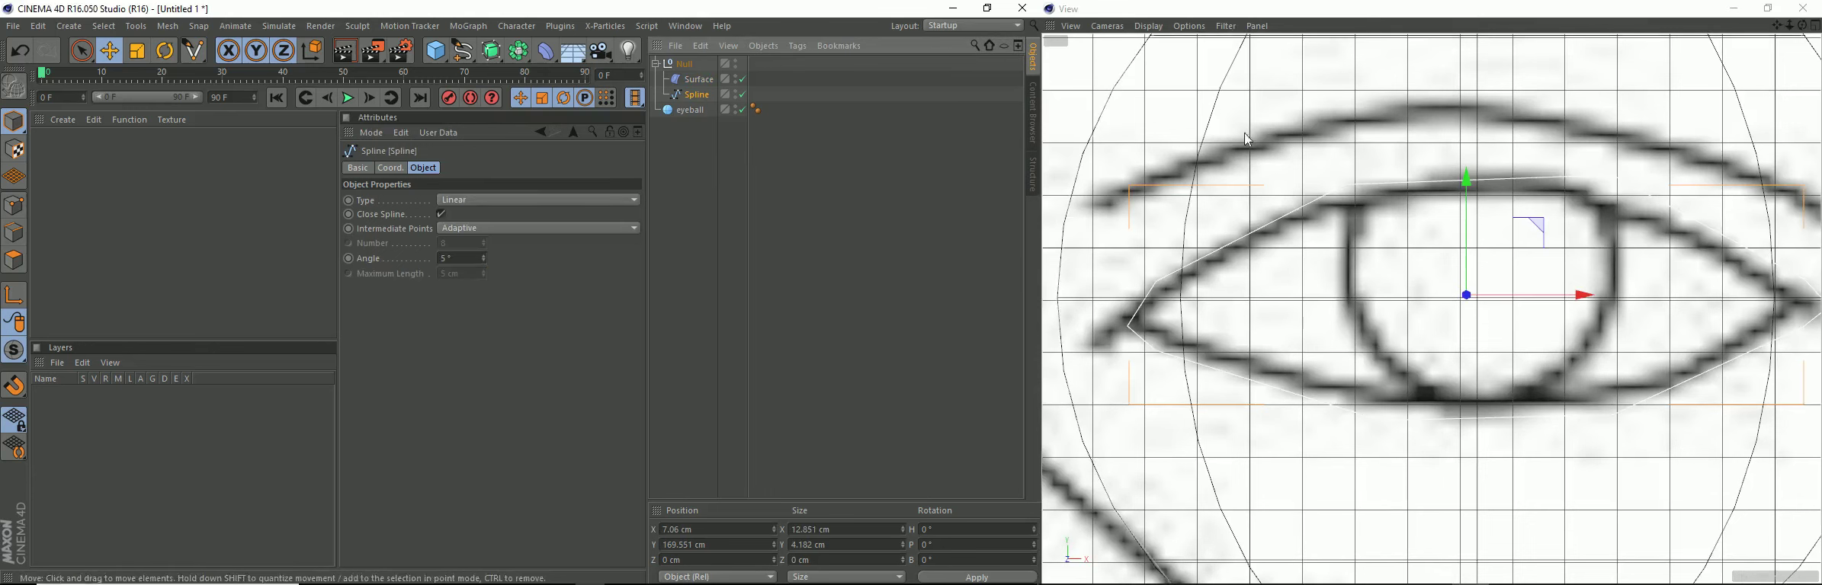
pyautogui.click(691, 79)
pyautogui.click(689, 66)
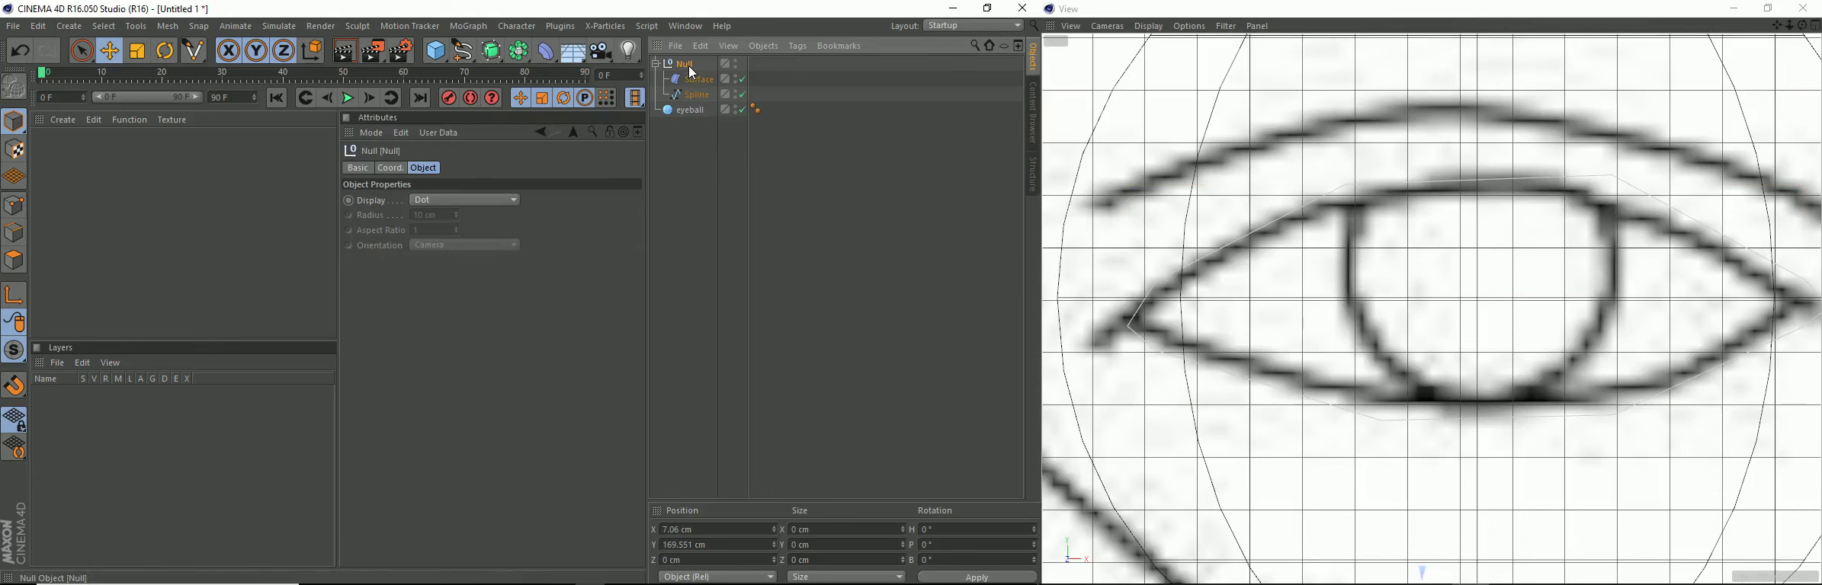
pyautogui.rightClick(691, 72)
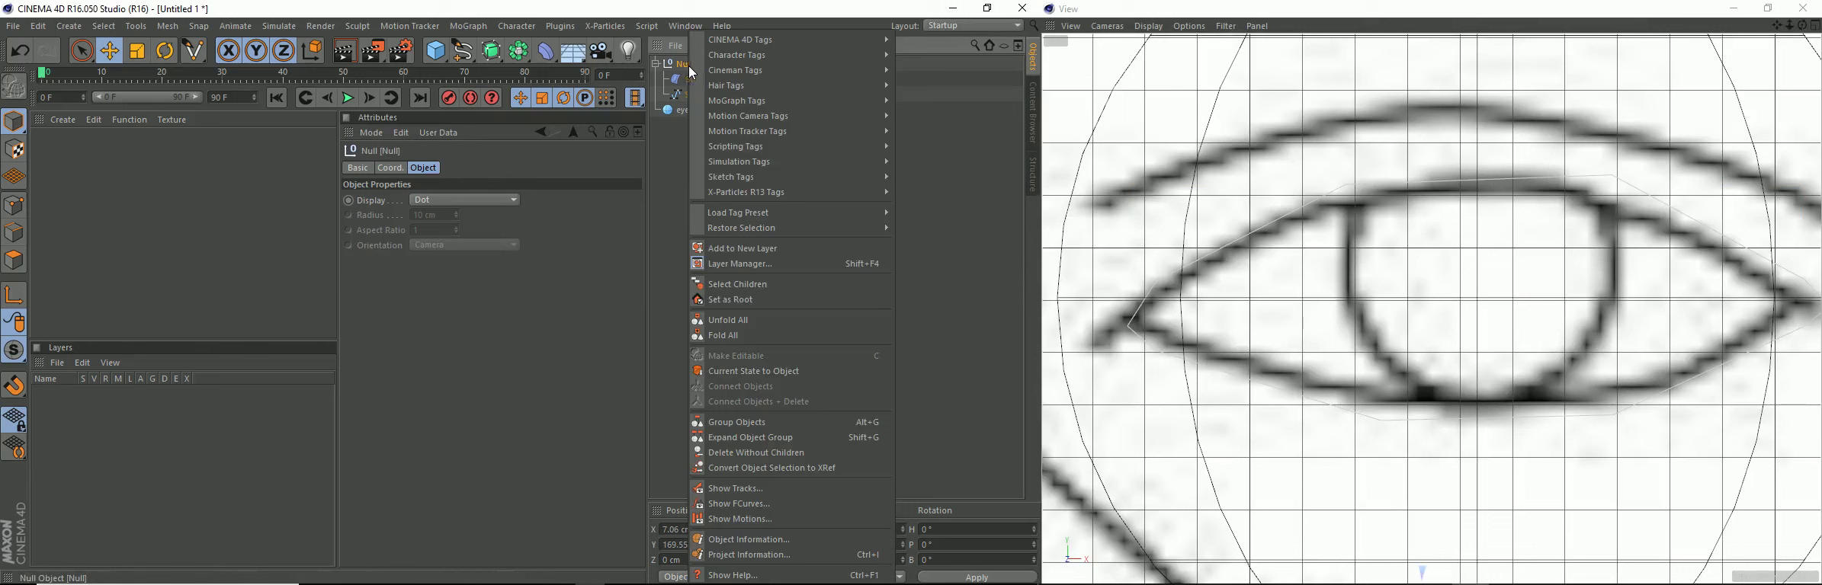
pyautogui.click(768, 370)
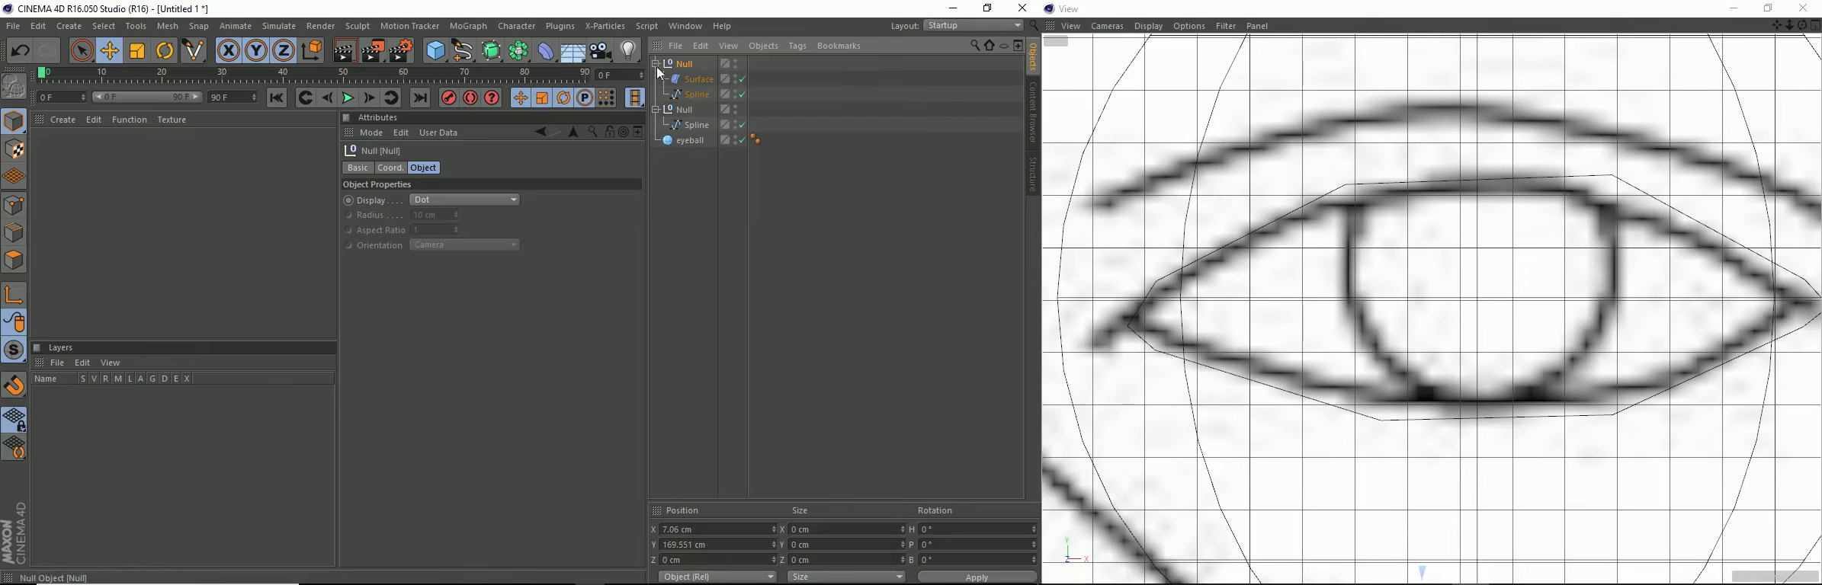
# Step: Put the original Null on a new layer named raobjects
pyautogui.rightClick(675, 65)
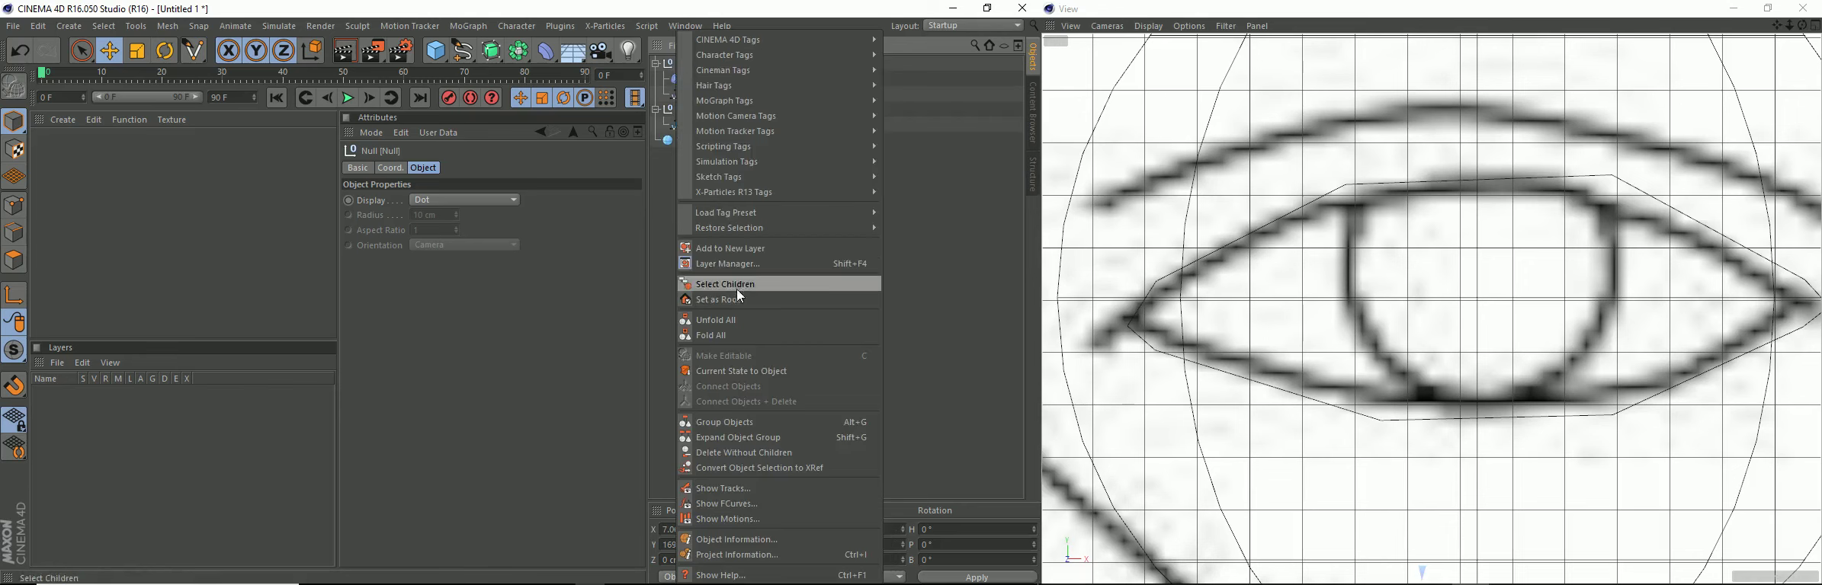
pyautogui.click(741, 249)
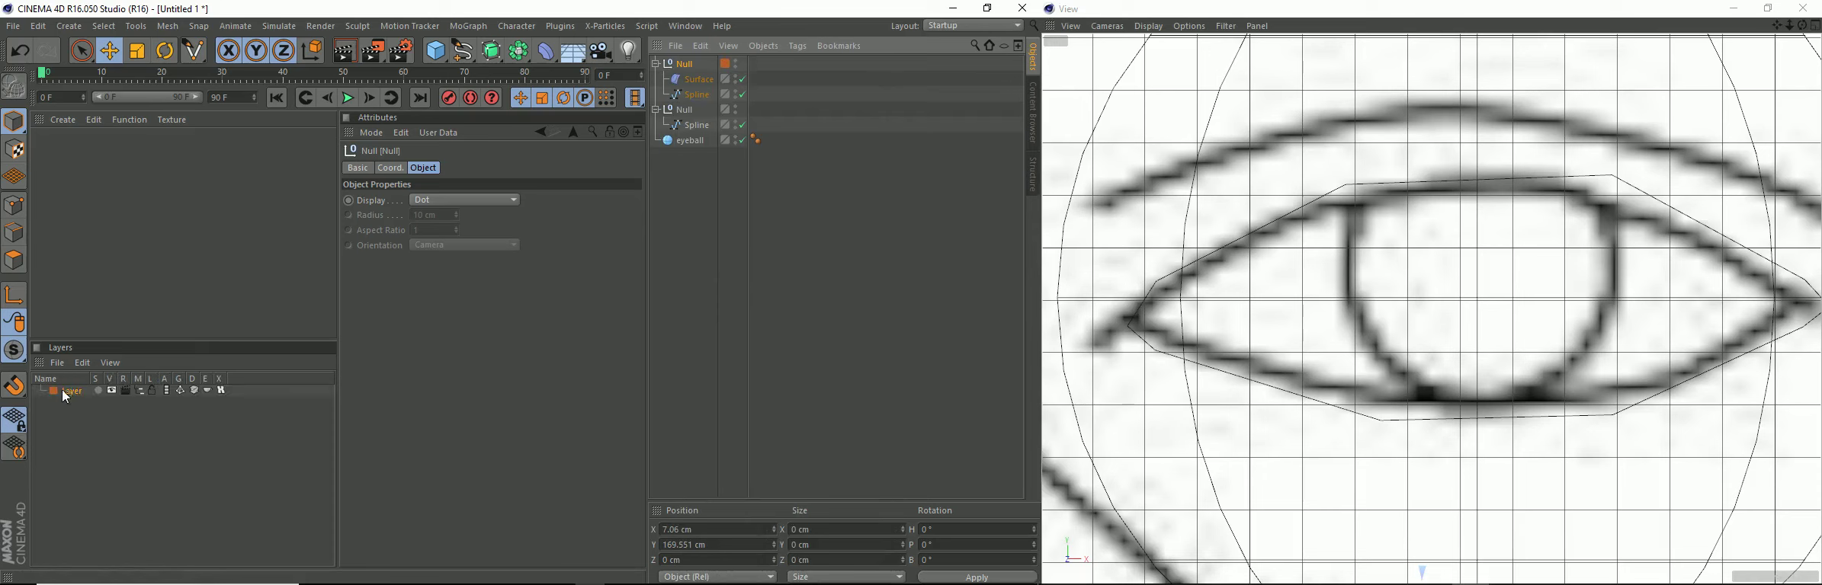
pyautogui.doubleClick(77, 390)
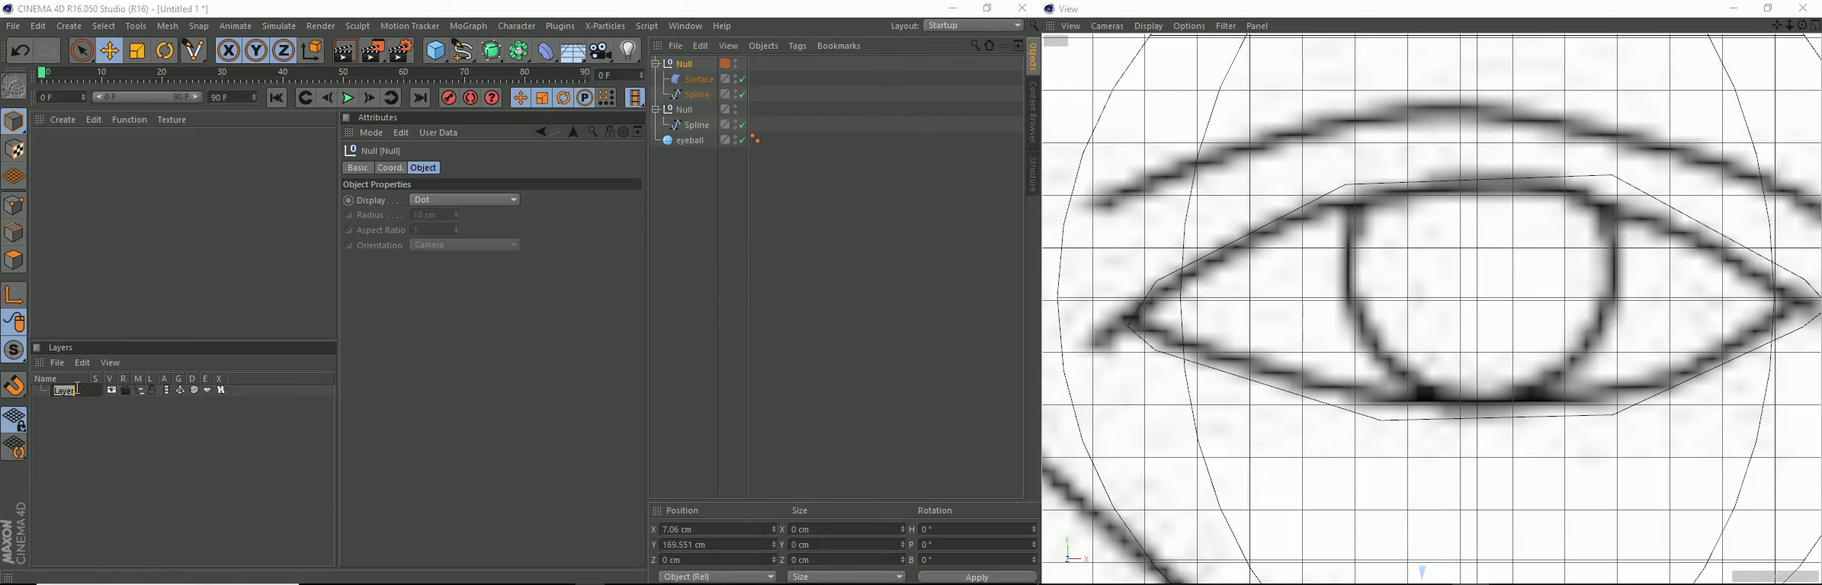
pyautogui.write('ra')
pyautogui.press('BackSpace')
pyautogui.write('objects')
pyautogui.press('Return')
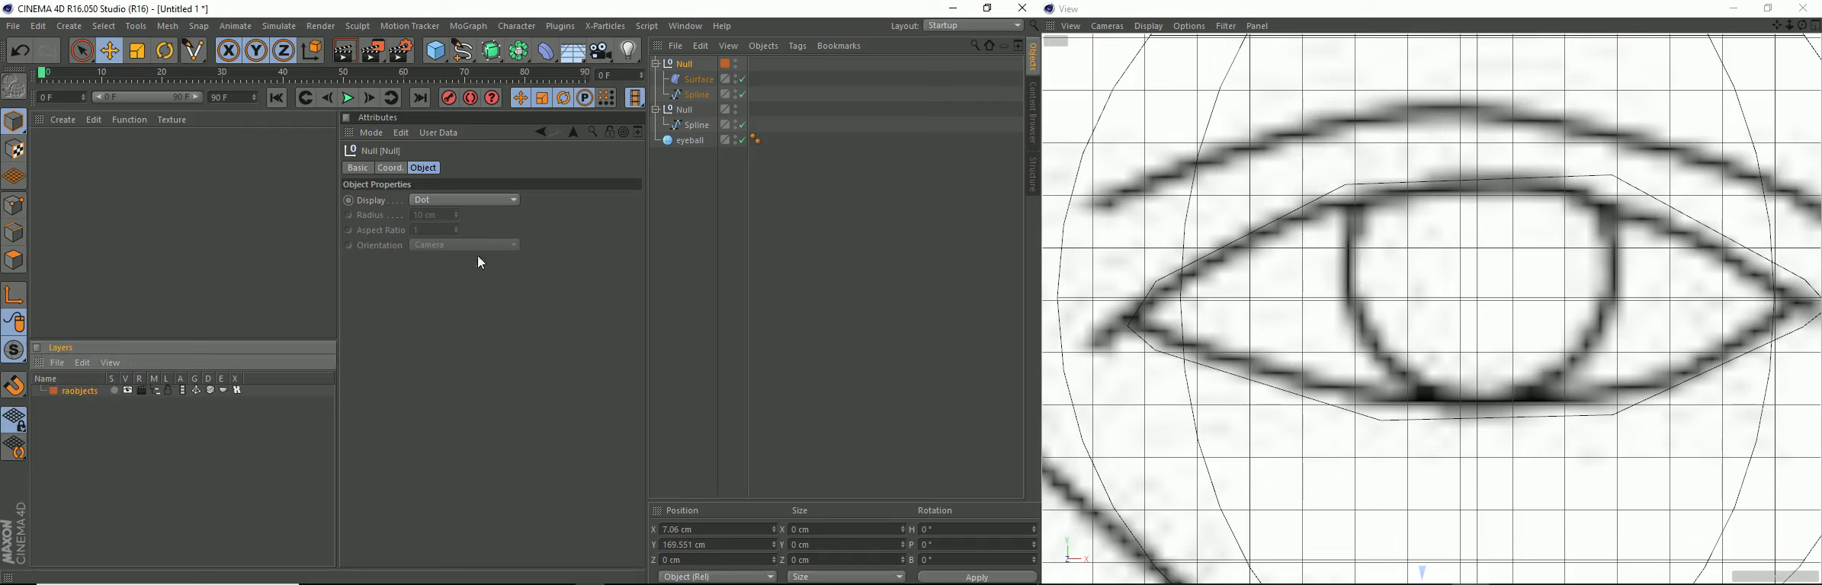
# Step: Lock the raobjects layer and hide it from the object list
pyautogui.click(154, 394)
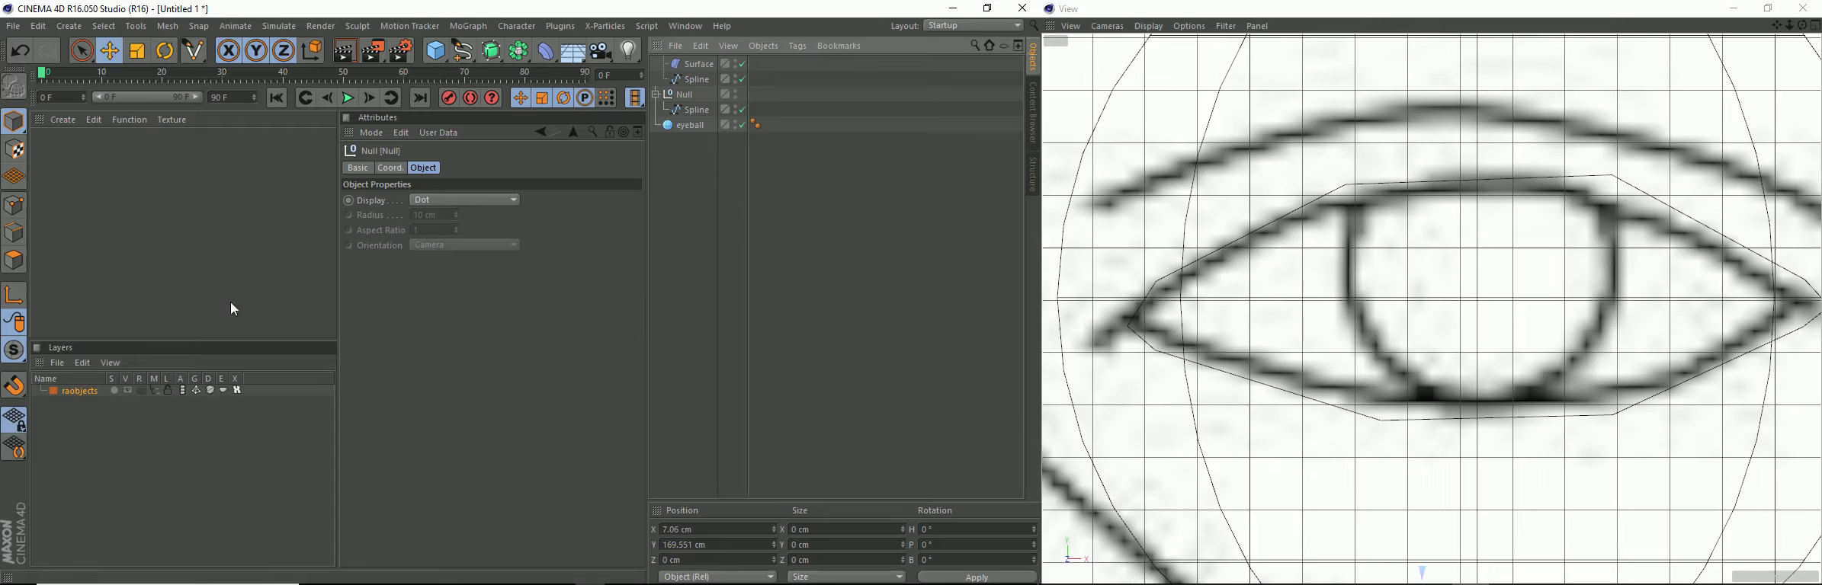
pyautogui.click(164, 388)
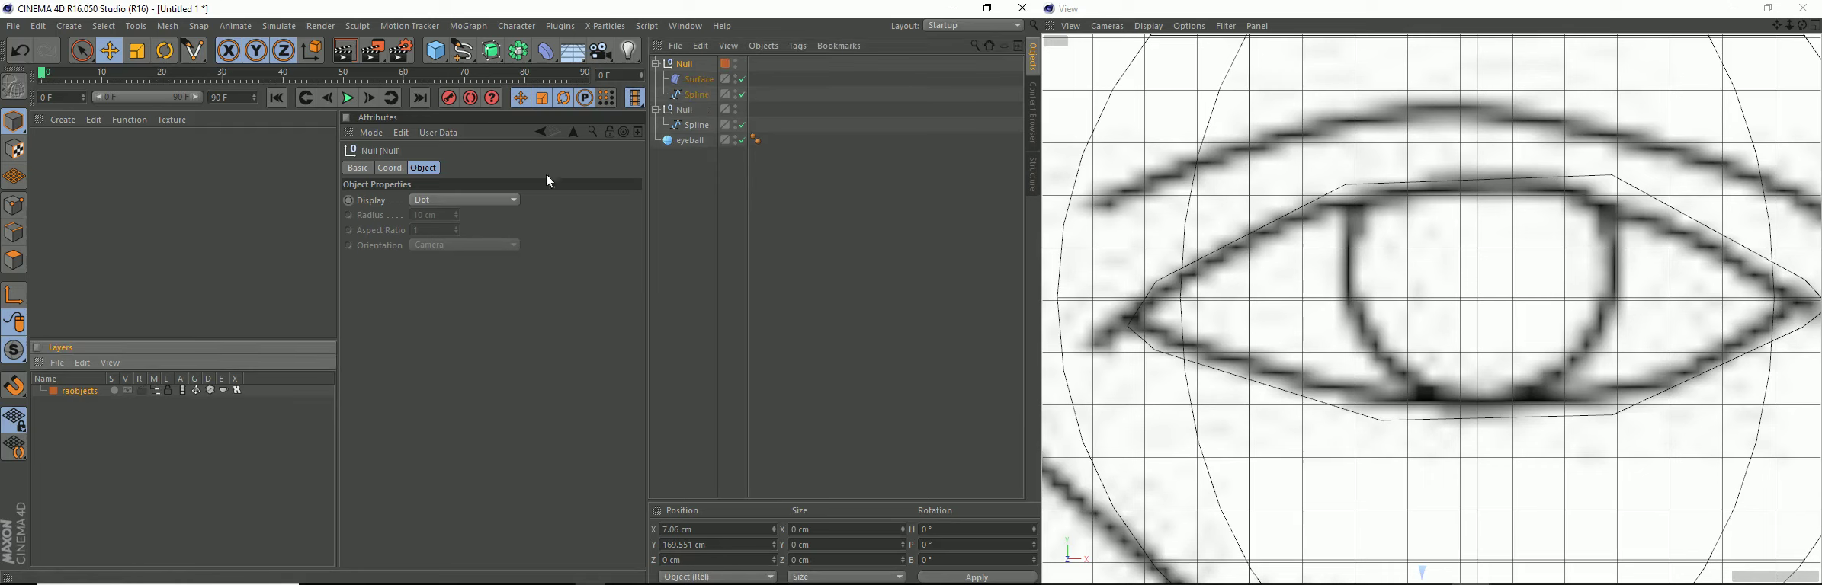
pyautogui.click(654, 64)
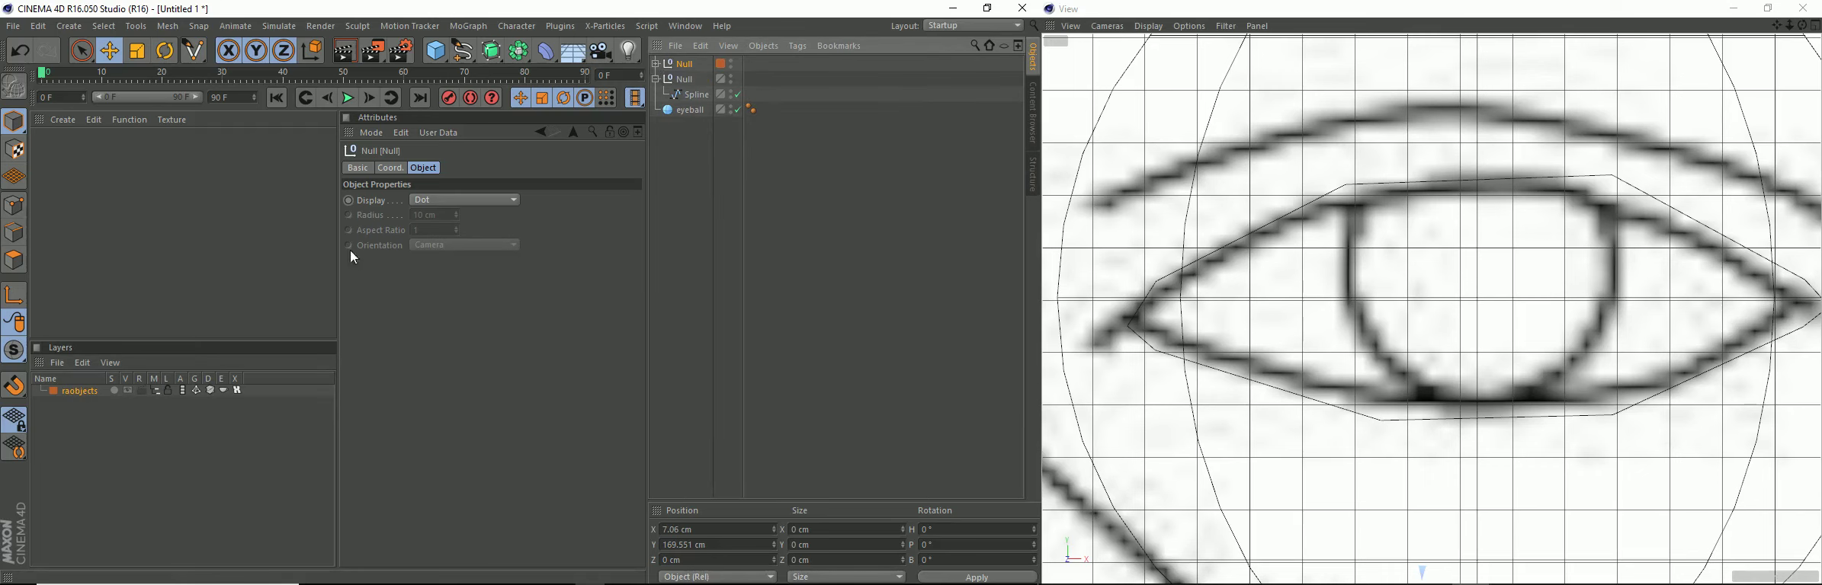
pyautogui.click(684, 218)
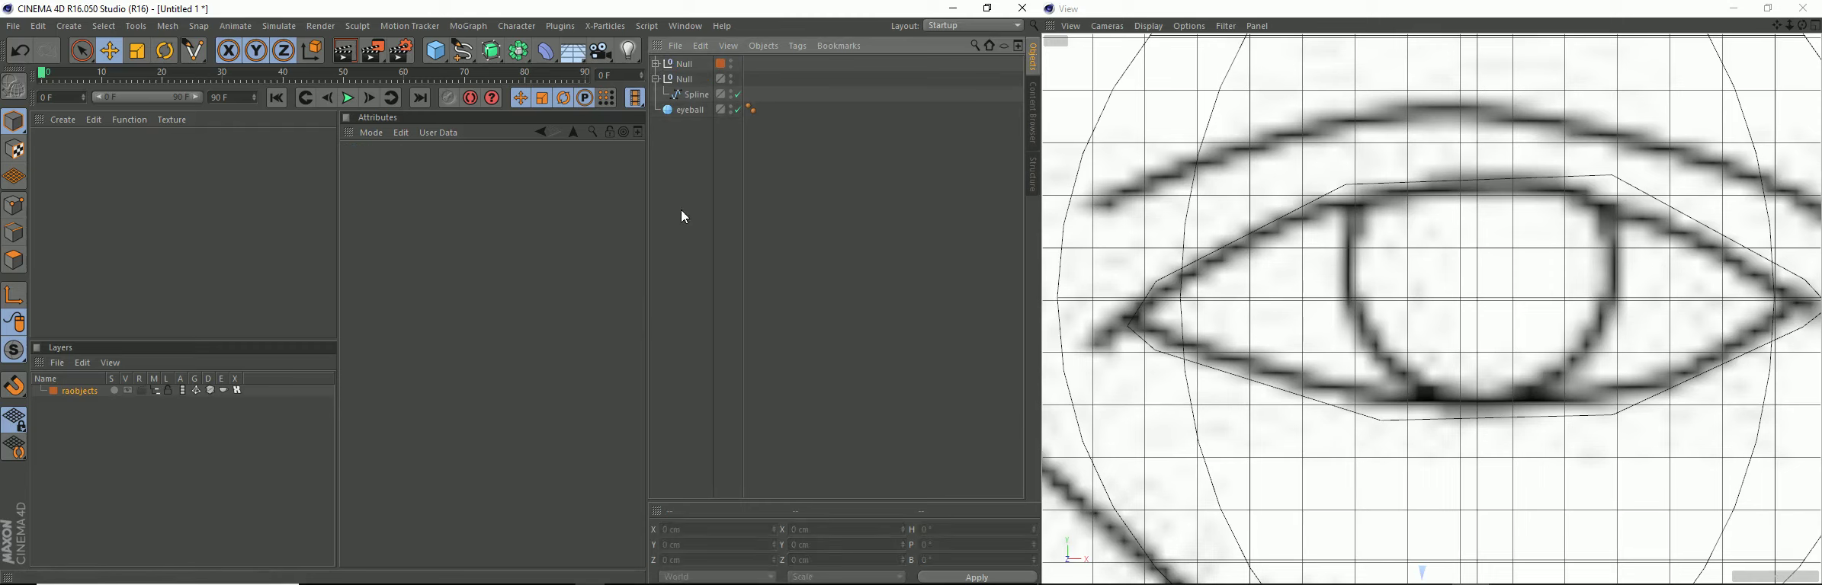
pyautogui.click(156, 390)
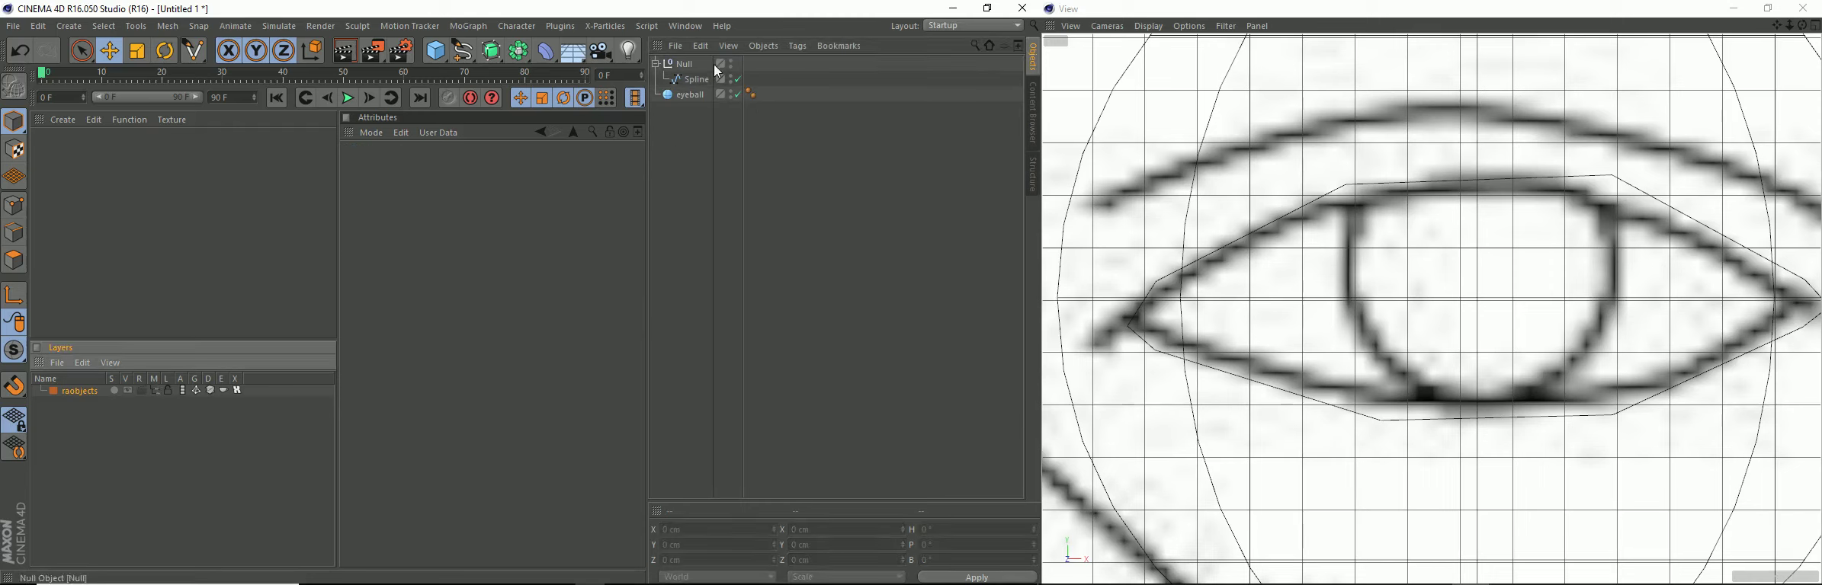
# Step: Select the baked Null's Spline and switch to Points mode
pyautogui.click(665, 69)
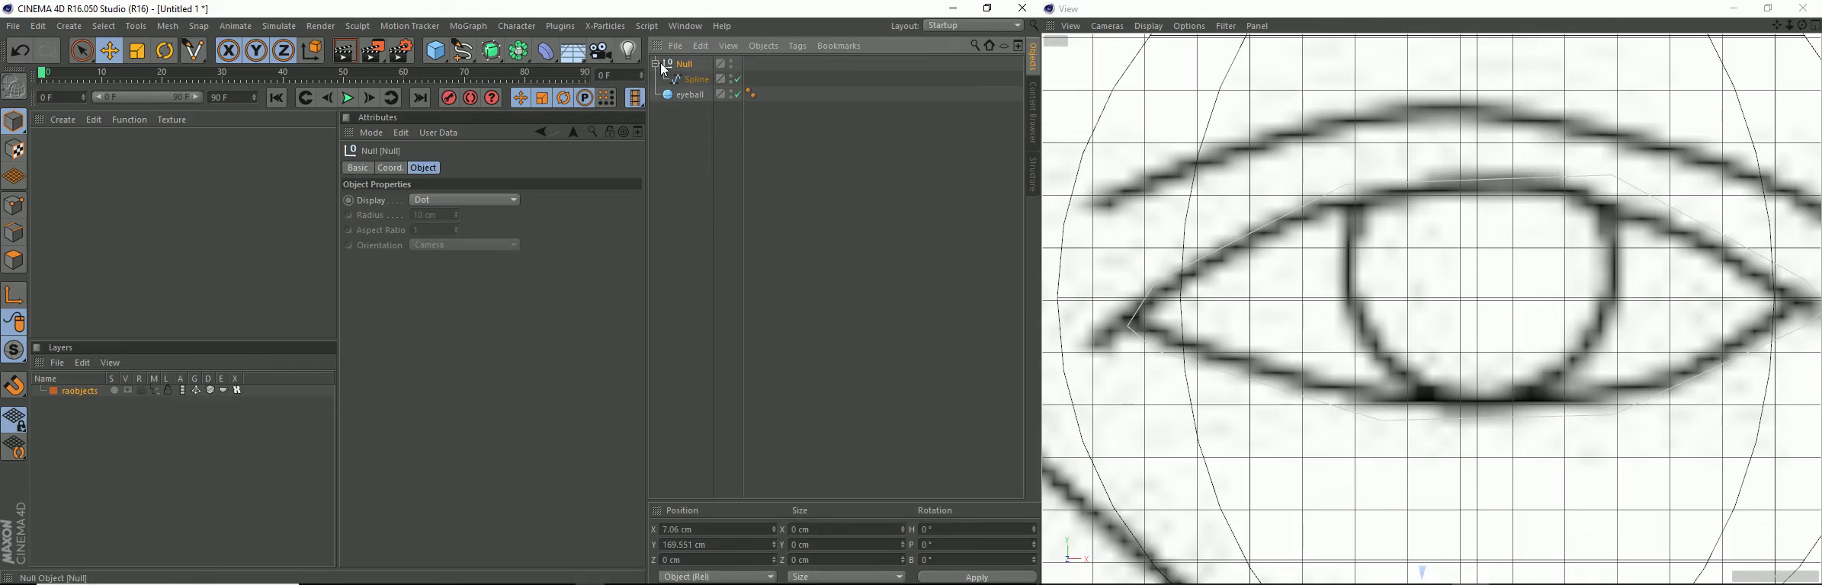
pyautogui.click(697, 81)
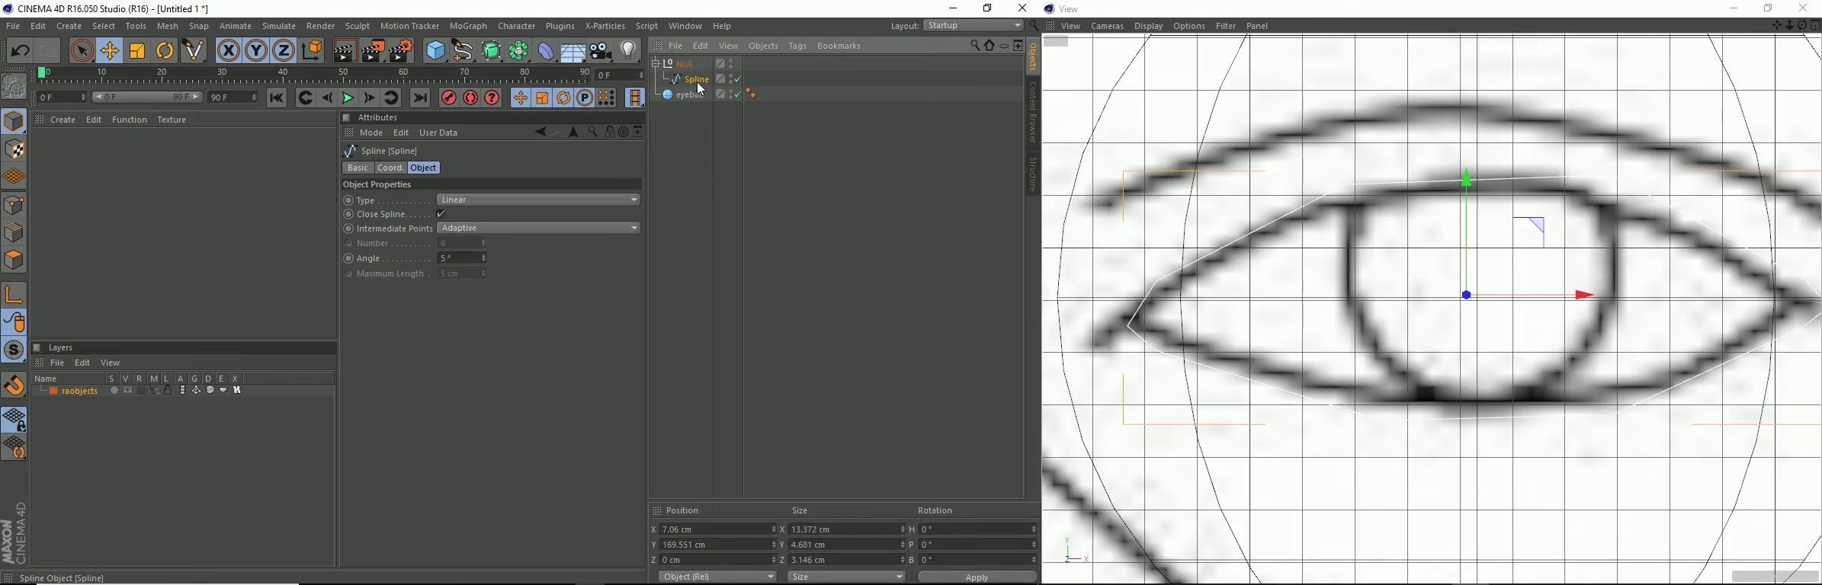
pyautogui.click(14, 207)
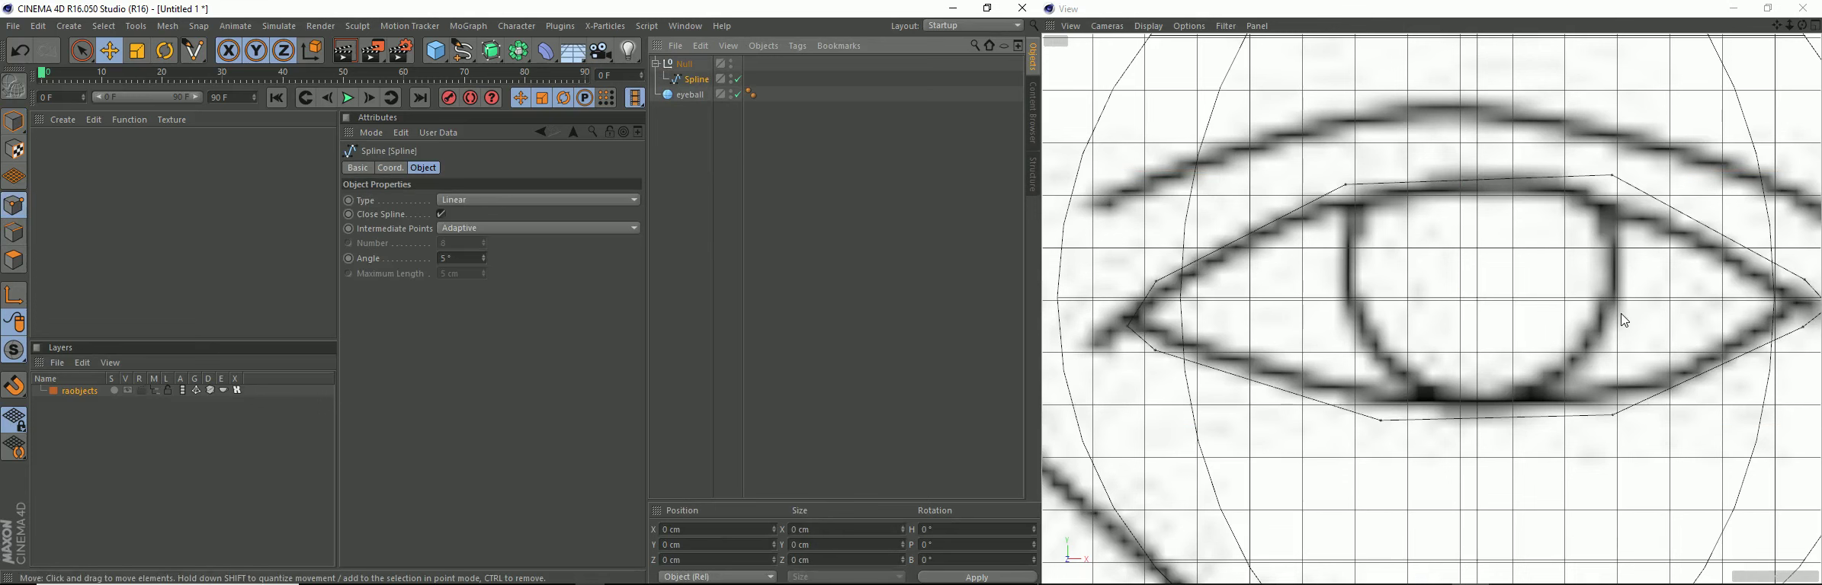
# Step: Zoom into the right eye and raise a lower eyelid point toward the lid line
pyautogui.scroll(-5, 1624, 309)
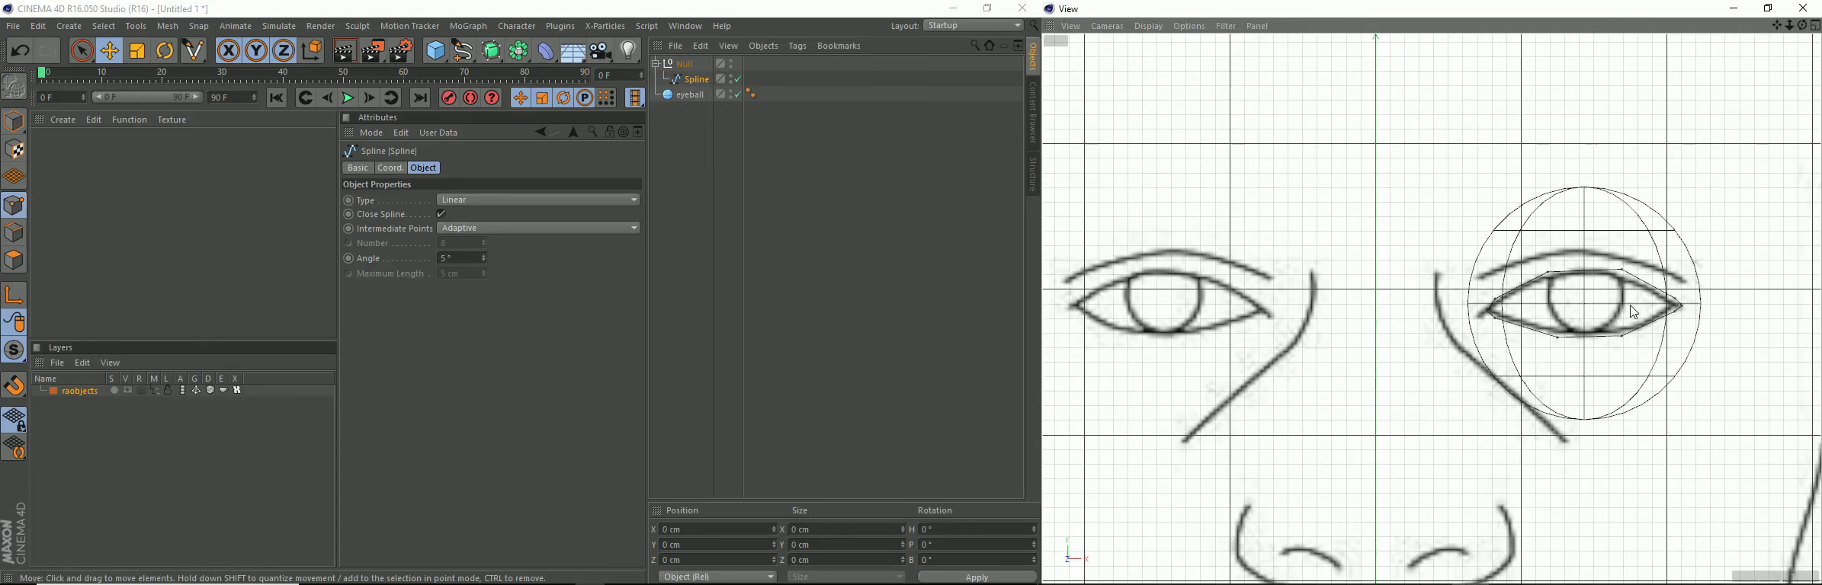
pyautogui.scroll(2, 1624, 321)
pyautogui.scroll(1, 1624, 320)
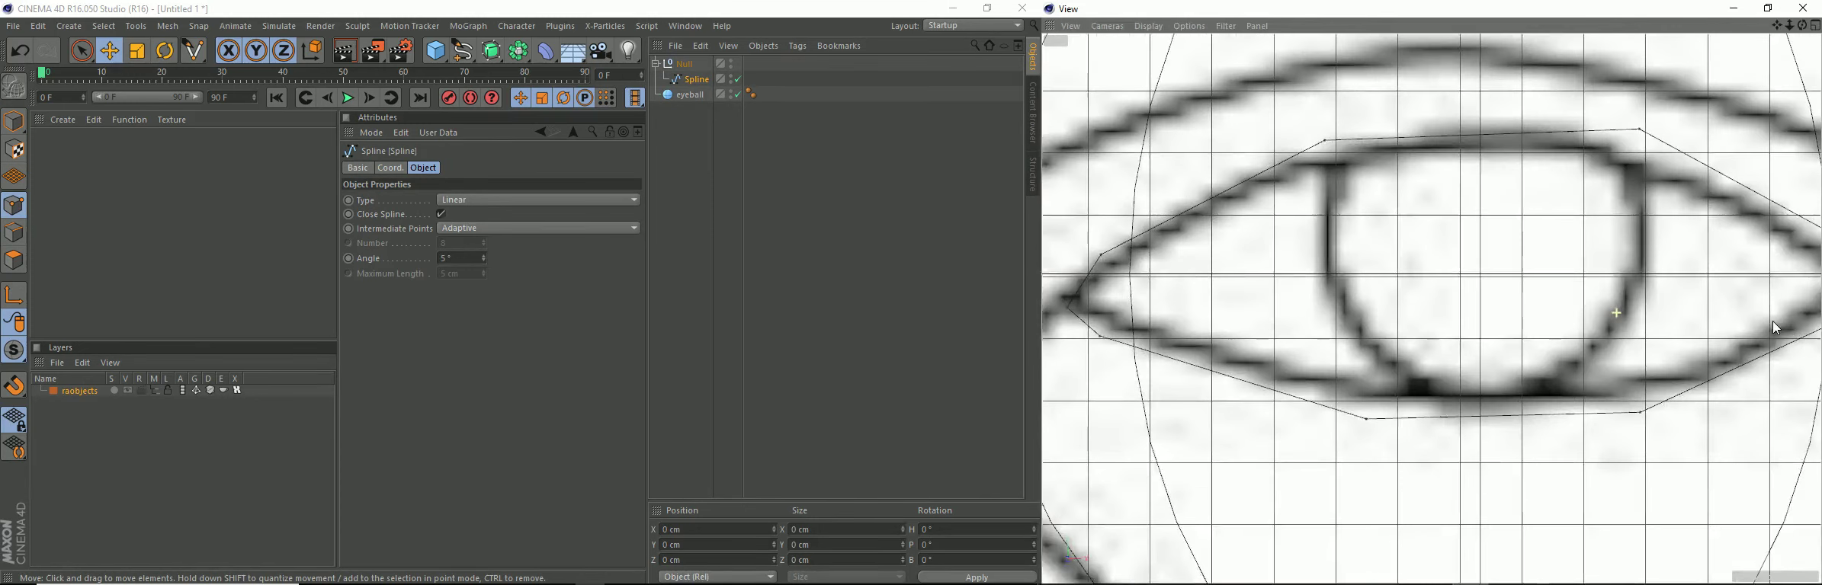
pyautogui.scroll(1, 1624, 324)
pyautogui.scroll(1, 1626, 351)
pyautogui.keyDown('alt'); pyautogui.moveTo(1623, 348); pyautogui.dragTo(1681, 374, button='middle'); pyautogui.keyUp('alt')
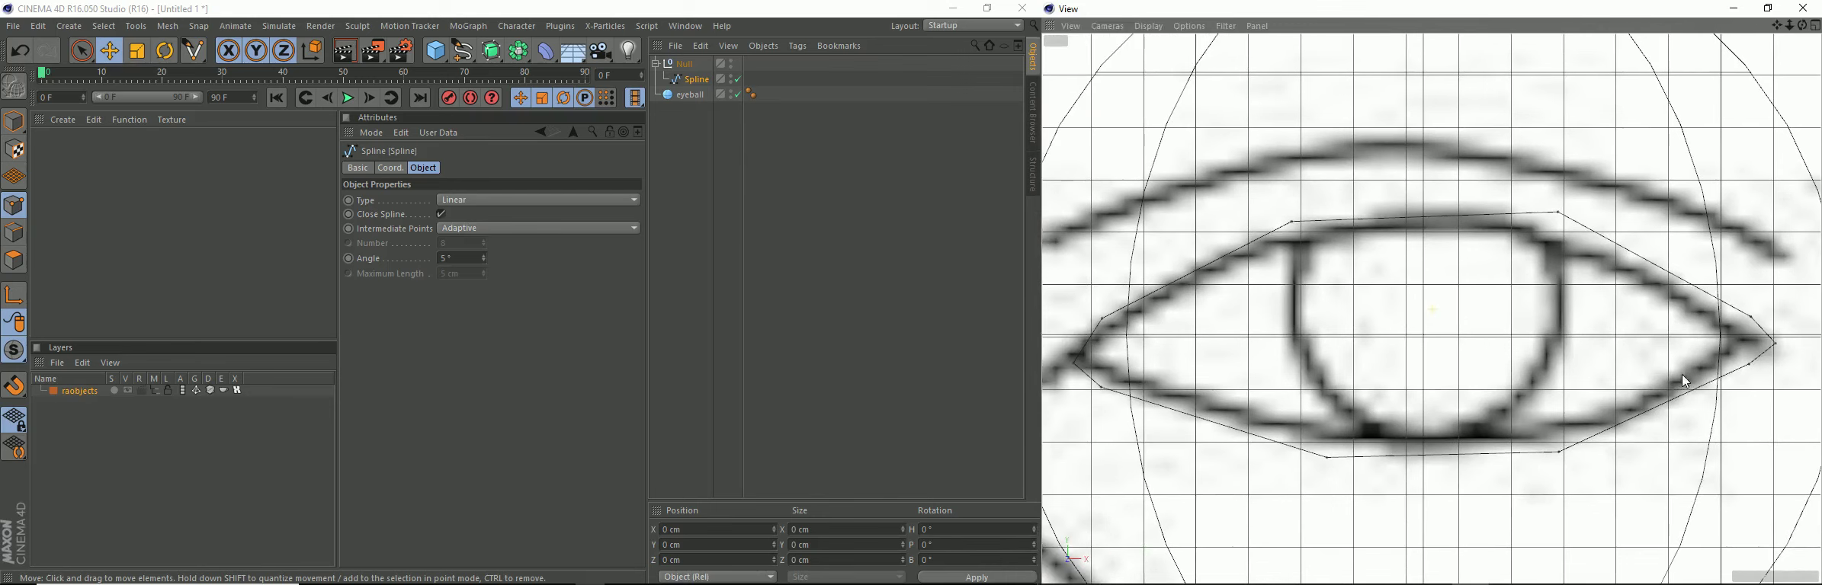
pyautogui.press('9')
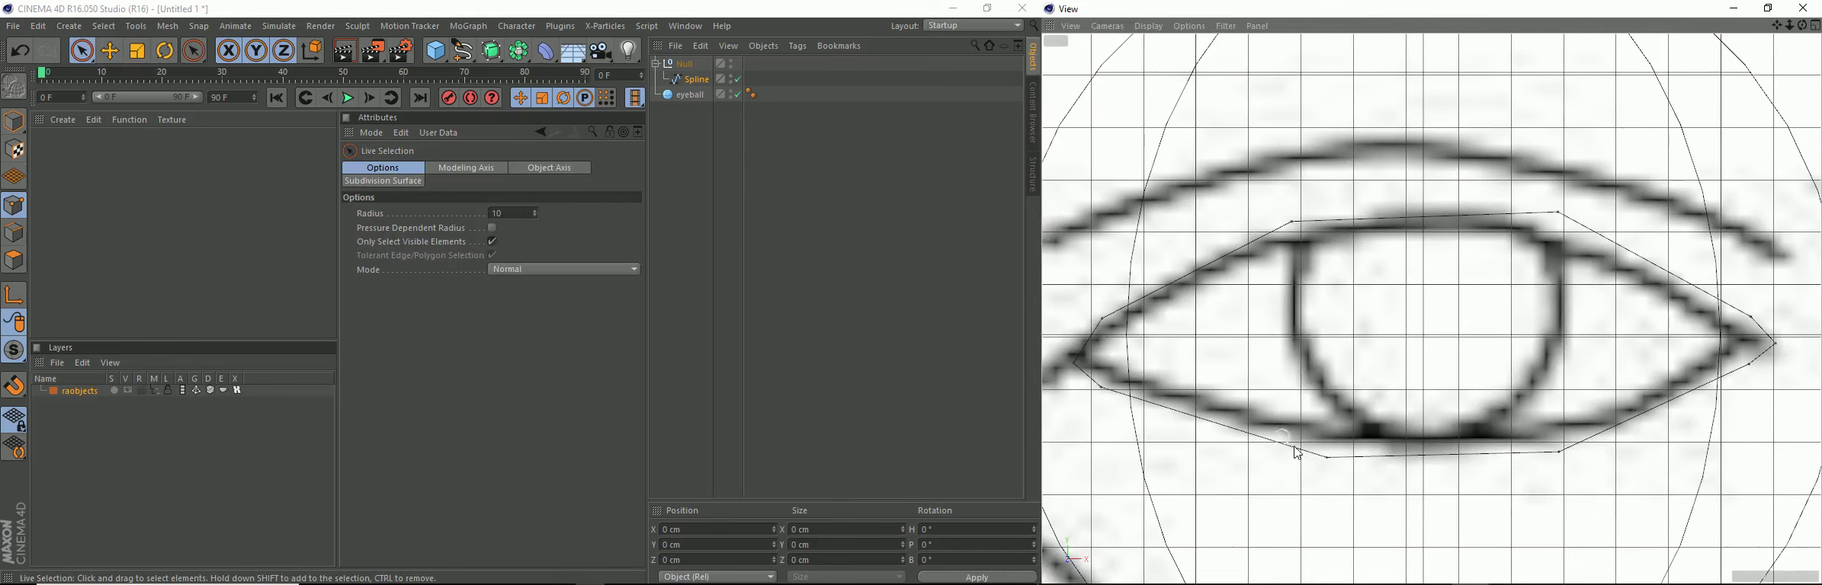
pyautogui.click(1332, 465)
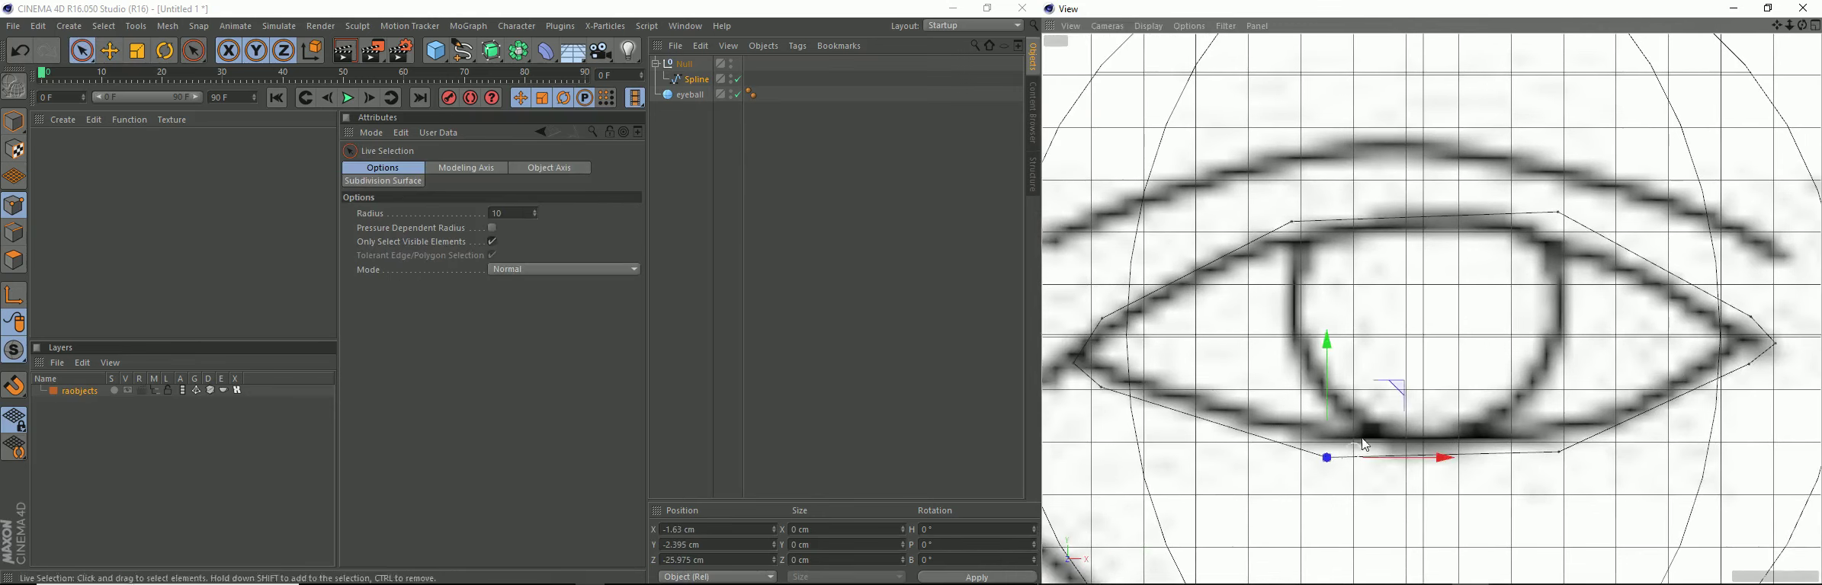
pyautogui.moveTo(1403, 381); pyautogui.dragTo(1400, 371)
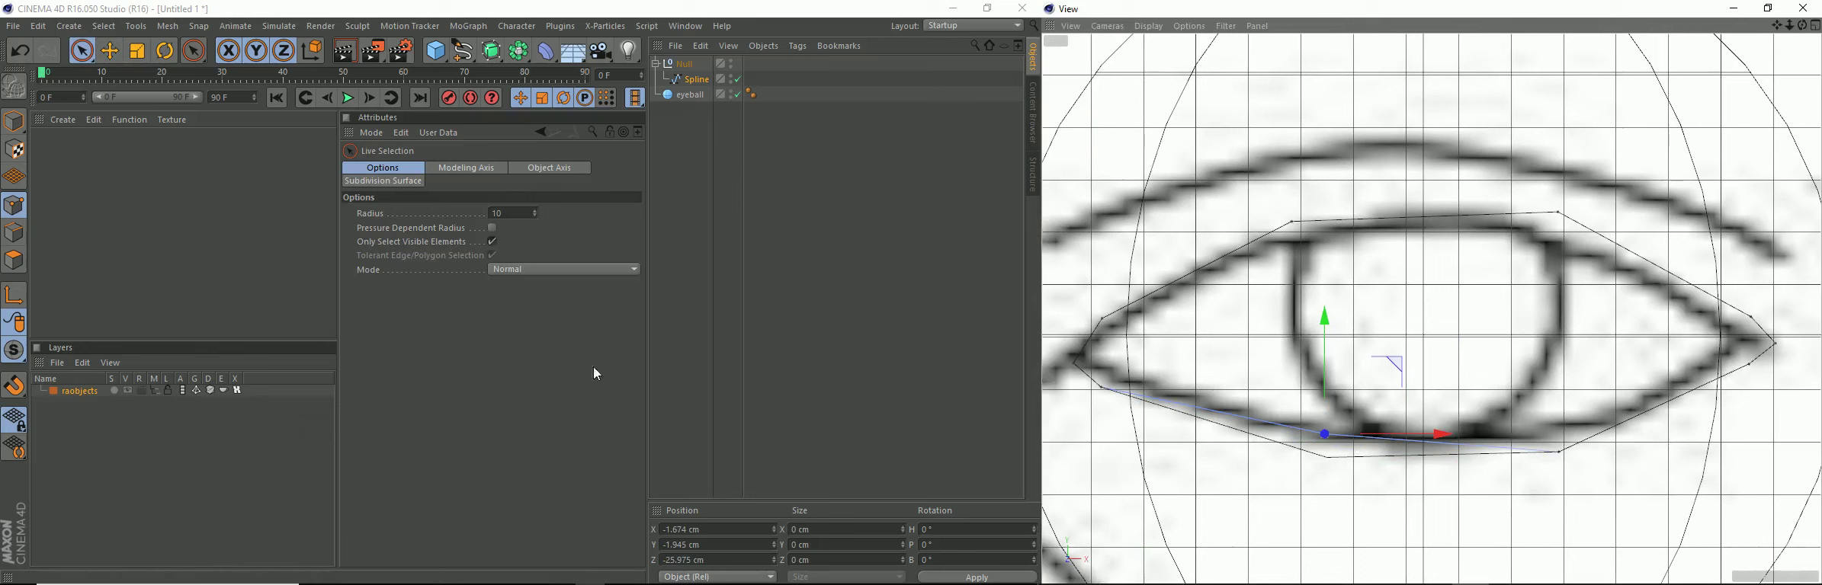
# Step: Remove the accidentally added extra Null group from the scene
pyautogui.click(169, 400)
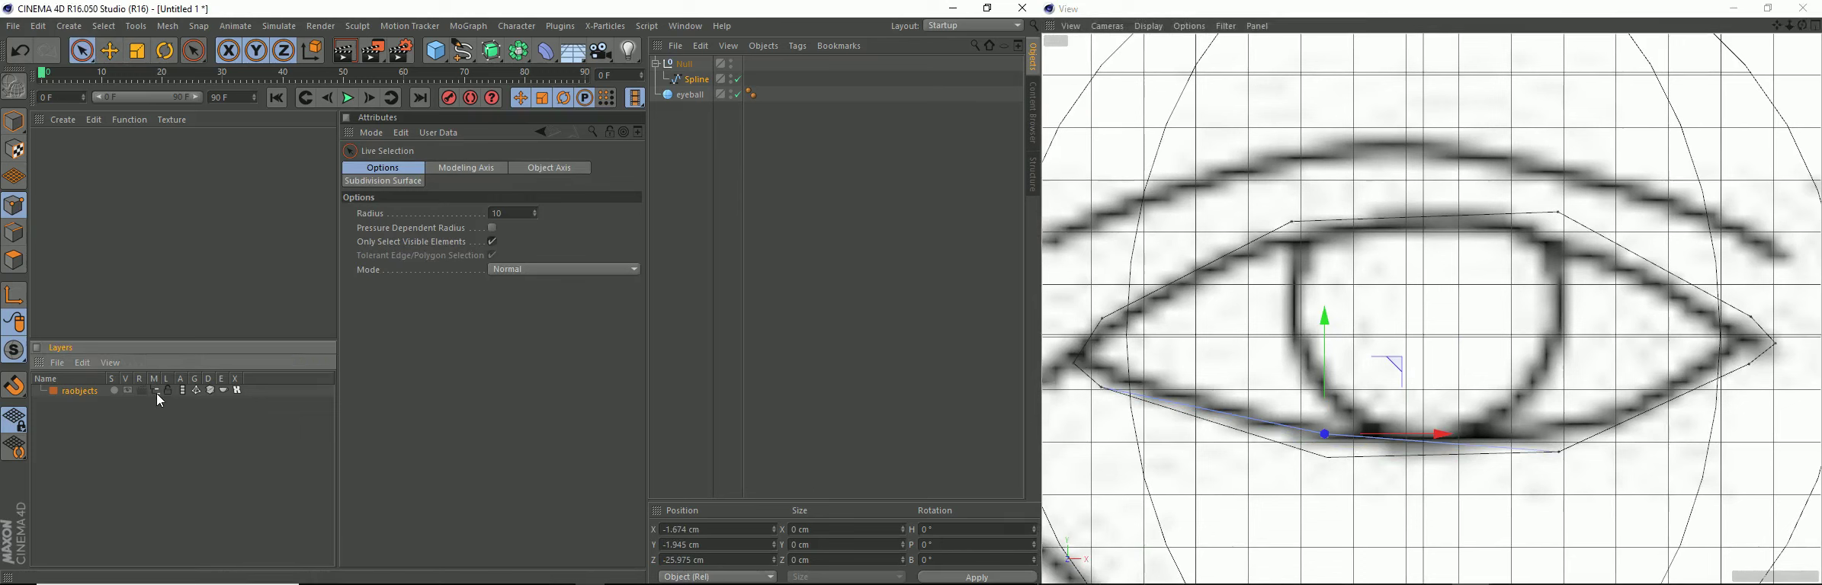
pyautogui.hotkey('alt', 'g')
pyautogui.click(655, 63)
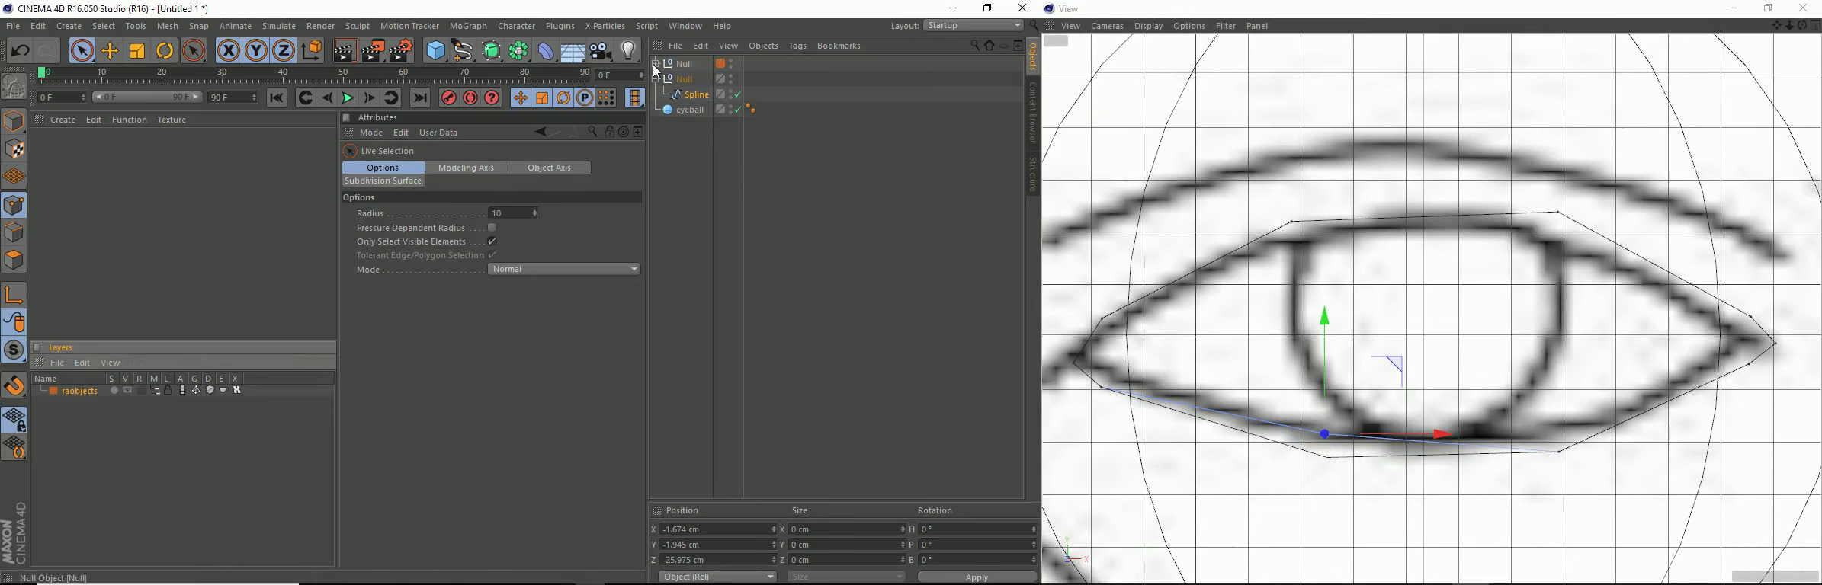
pyautogui.moveTo(743, 80); pyautogui.dragTo(743, 95)
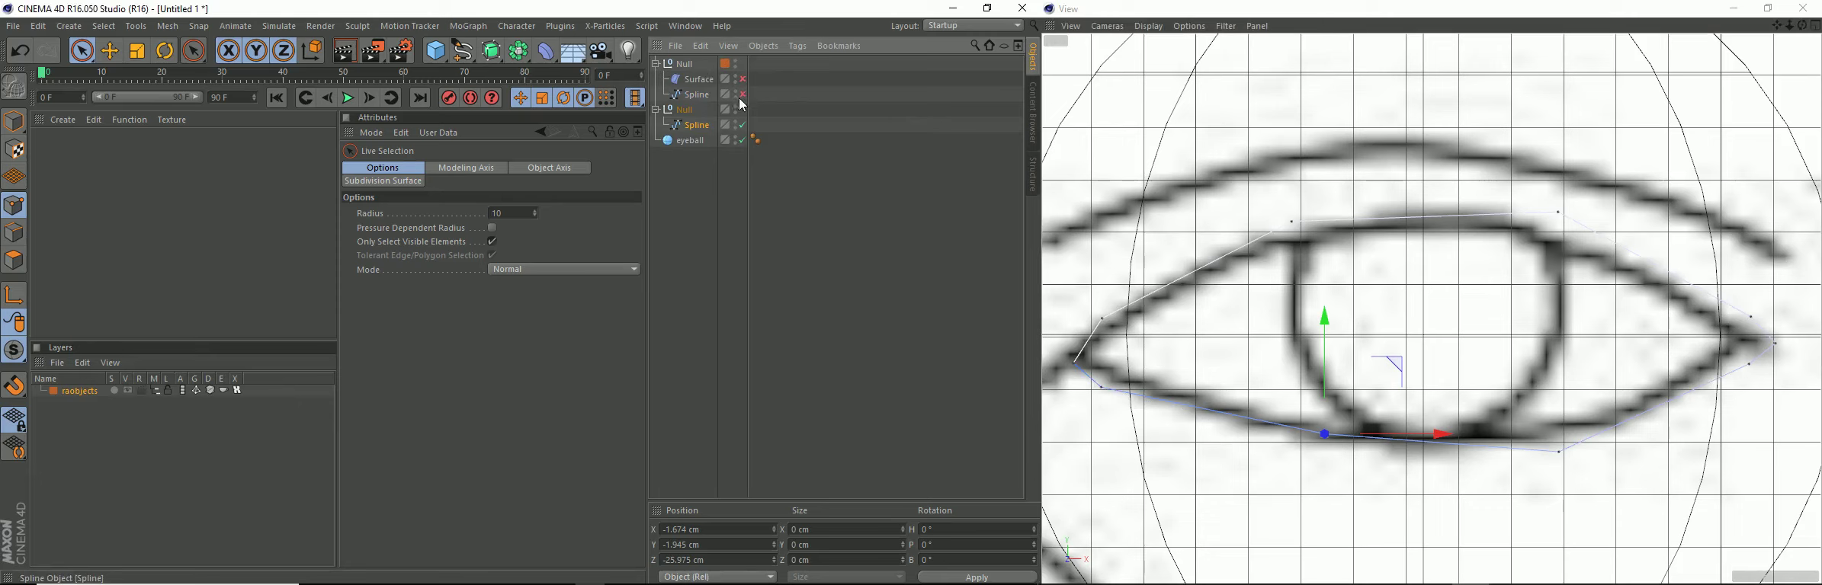
pyautogui.moveTo(736, 98); pyautogui.dragTo(738, 78)
pyautogui.click(655, 64)
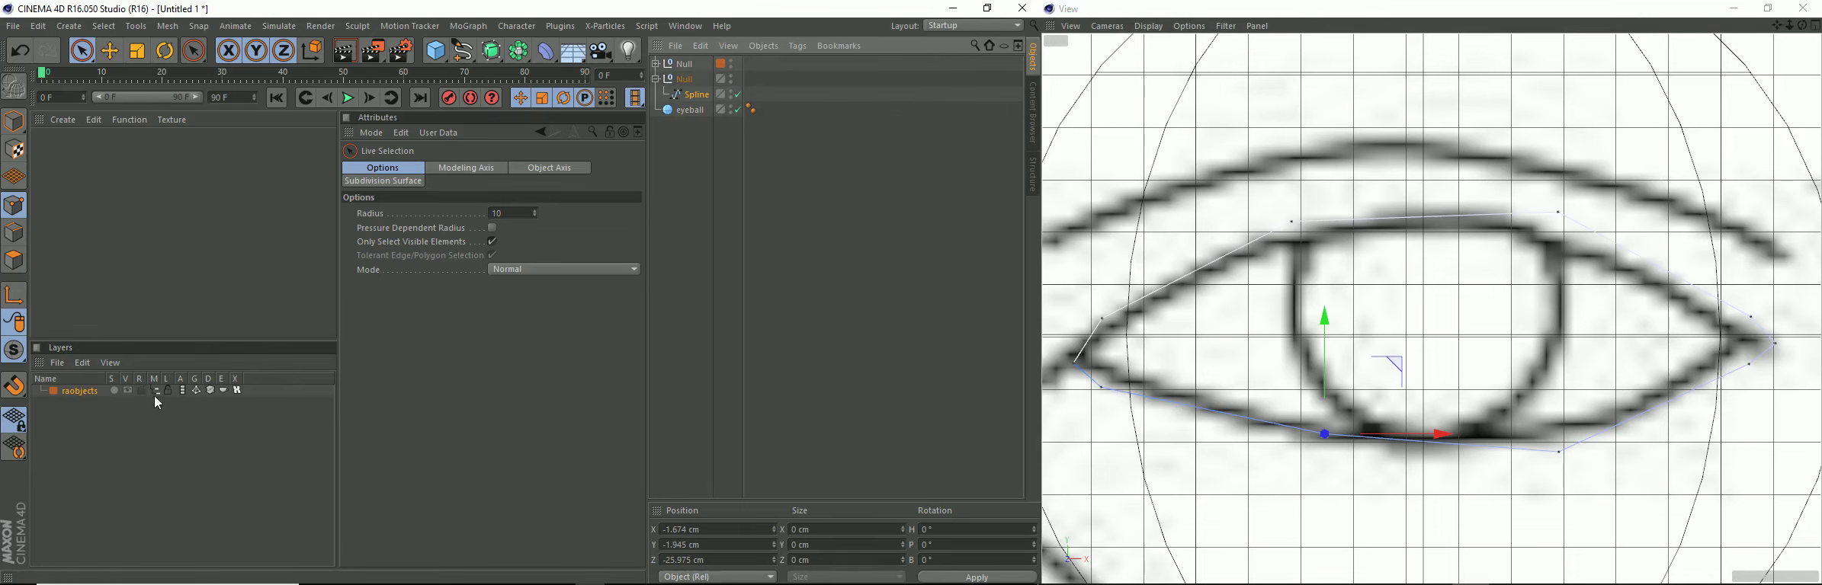
pyautogui.click(163, 388)
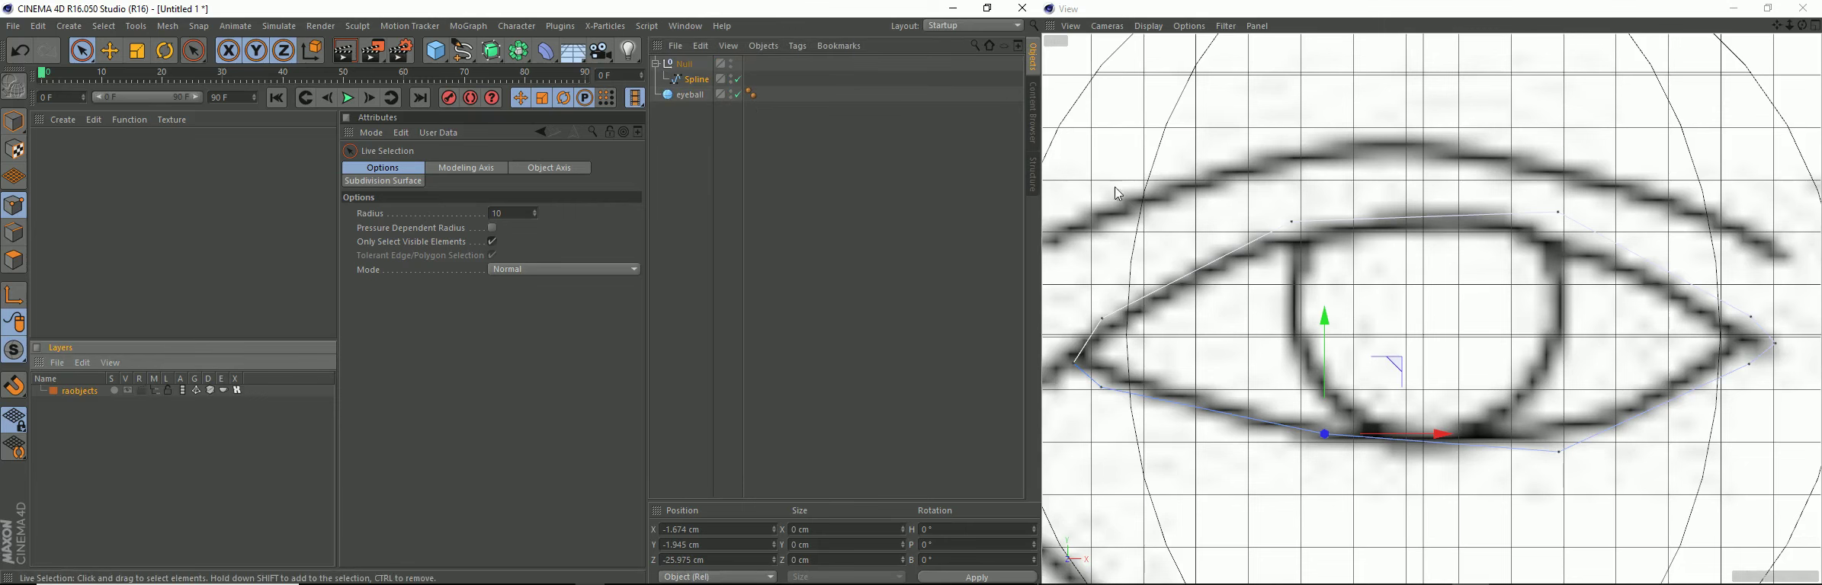
# Step: Move the lower-right and lower-middle spline points onto the reference's lower lid
pyautogui.middleClick(1521, 396)
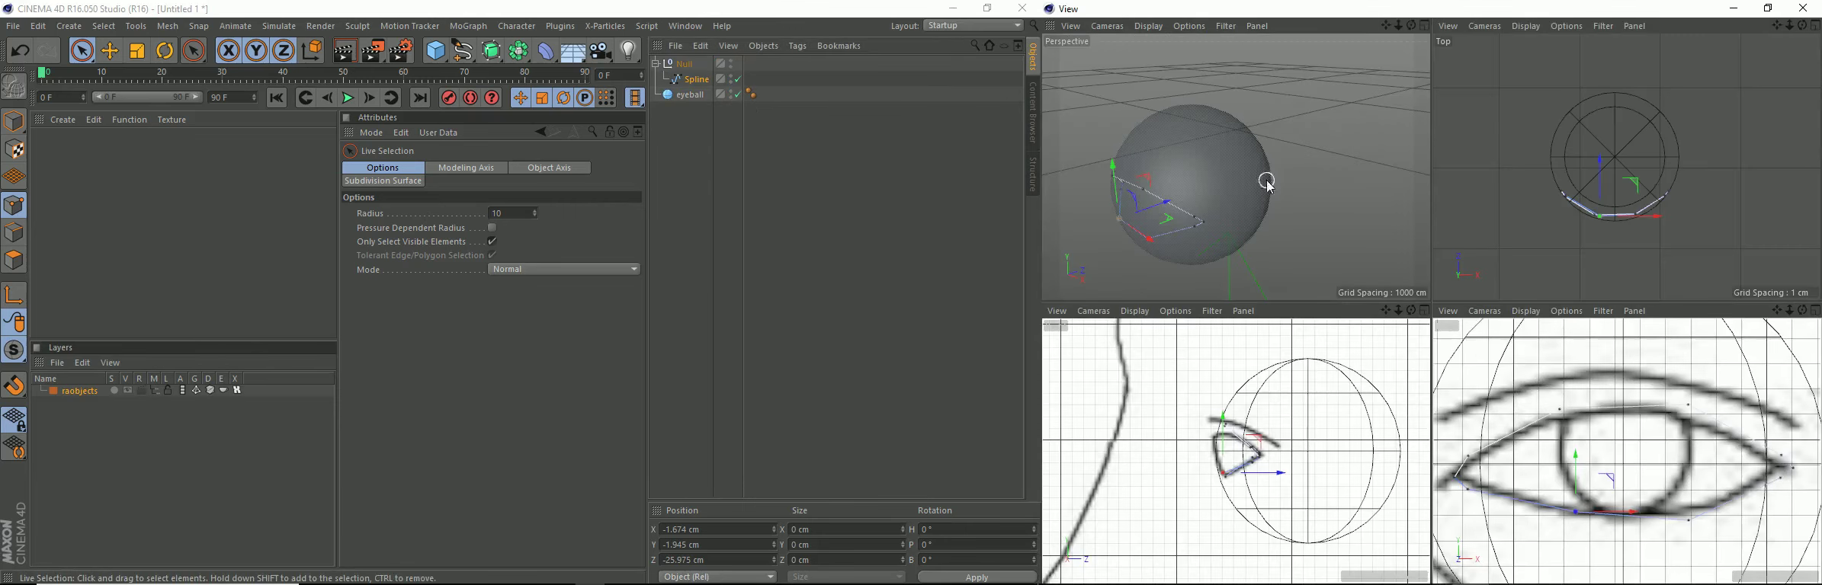
pyautogui.scroll(1, 1558, 410)
pyautogui.middleClick(1564, 415)
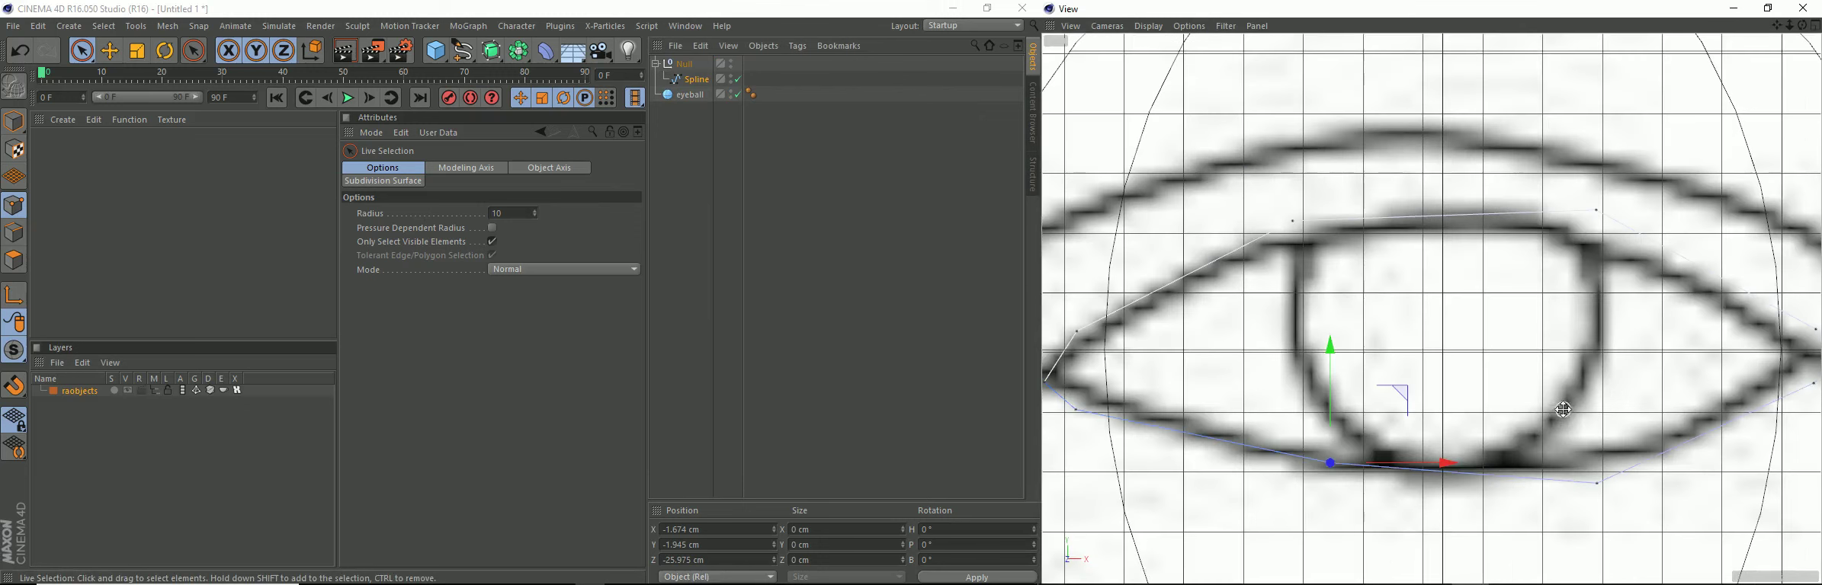
pyautogui.click(1601, 483)
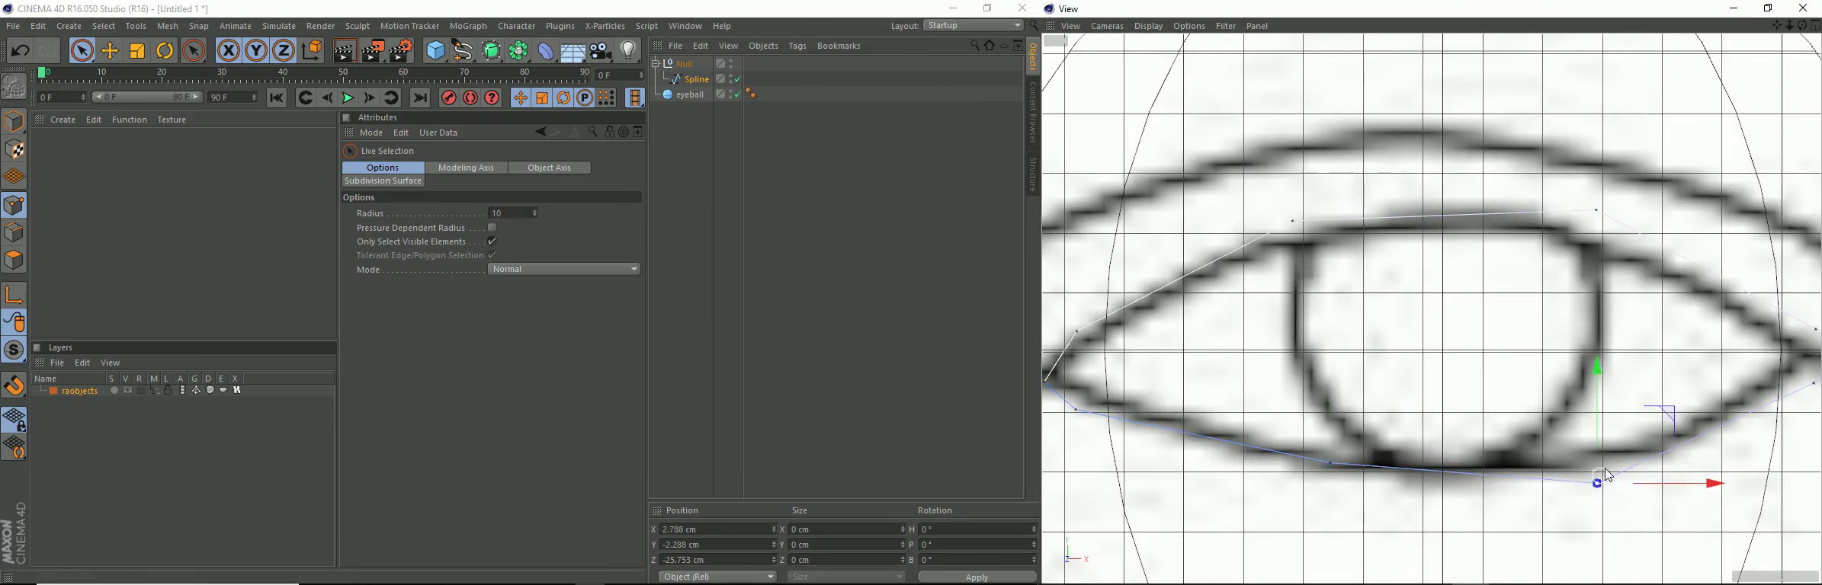
pyautogui.moveTo(1674, 415); pyautogui.dragTo(1656, 409)
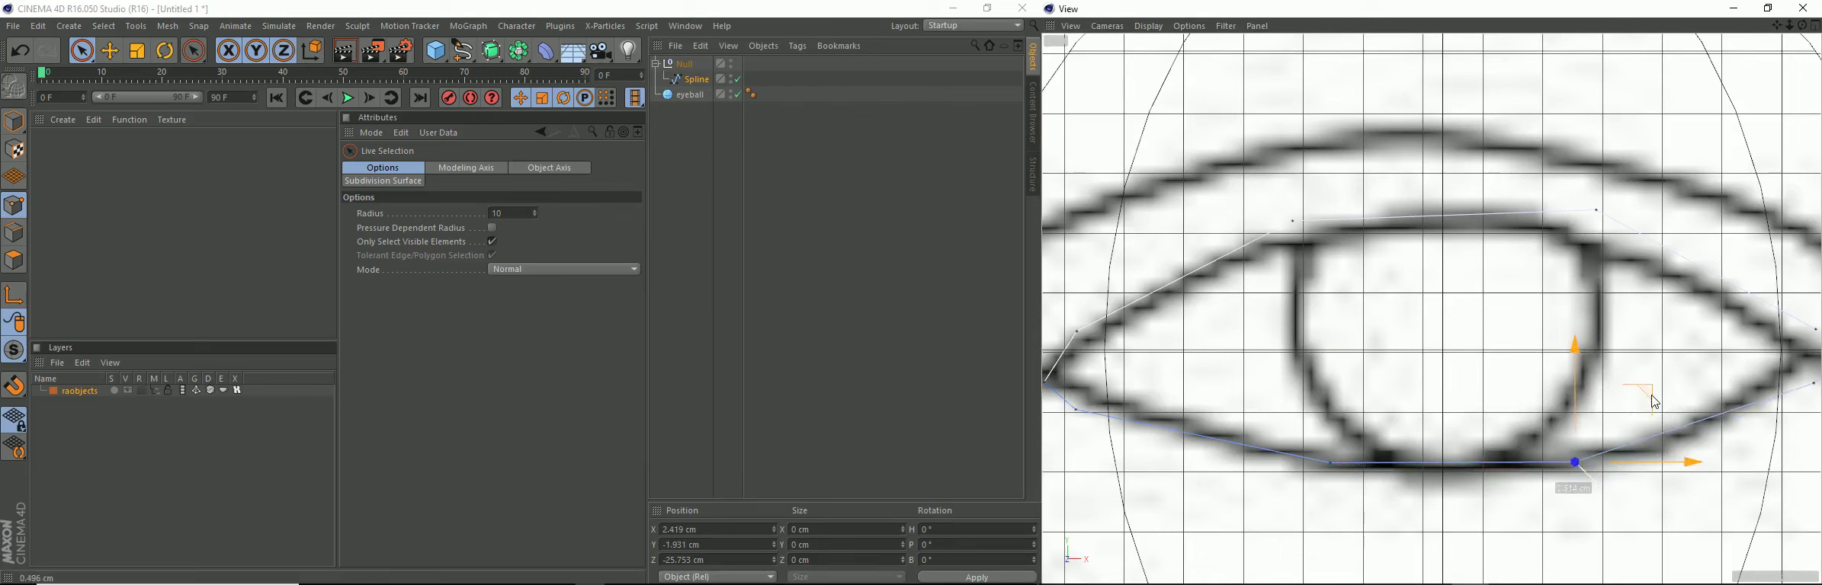
pyautogui.moveTo(1656, 409); pyautogui.dragTo(1652, 404)
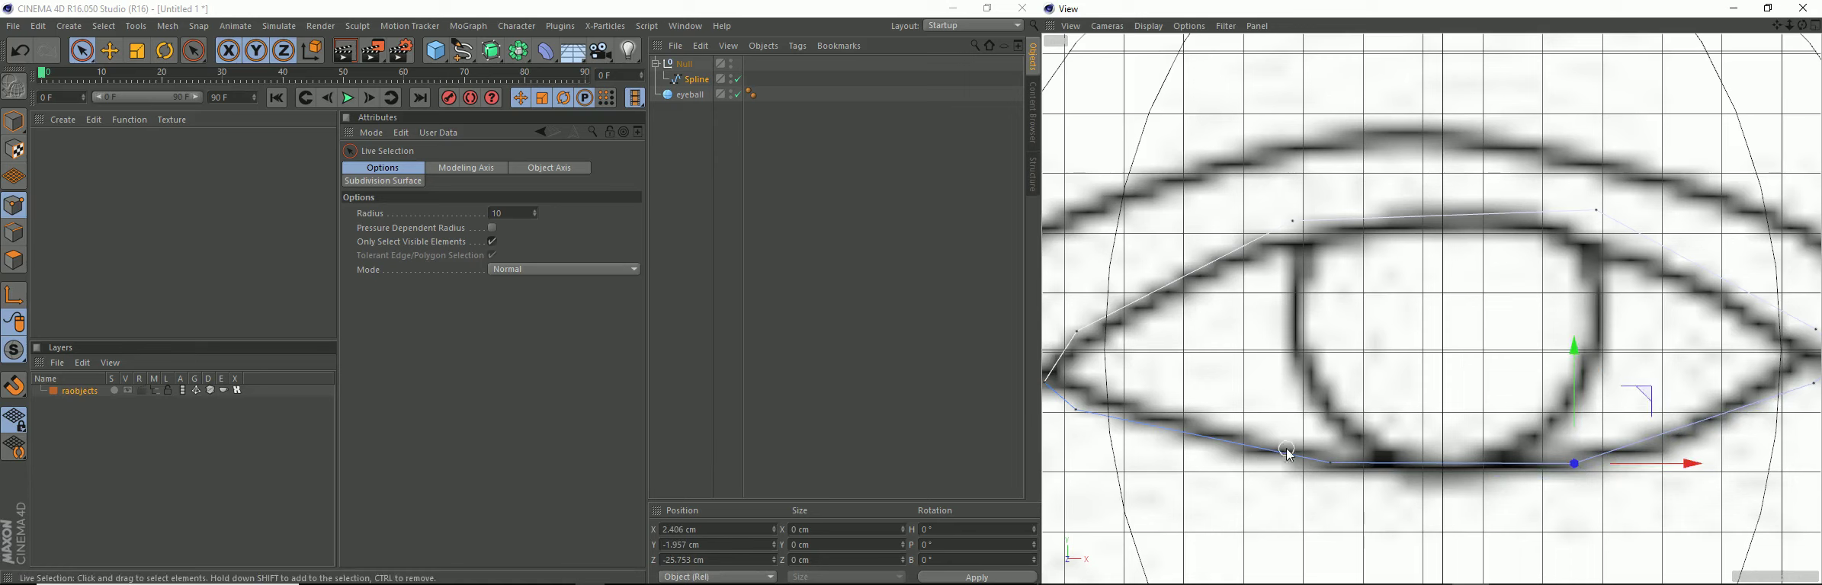
pyautogui.click(1330, 463)
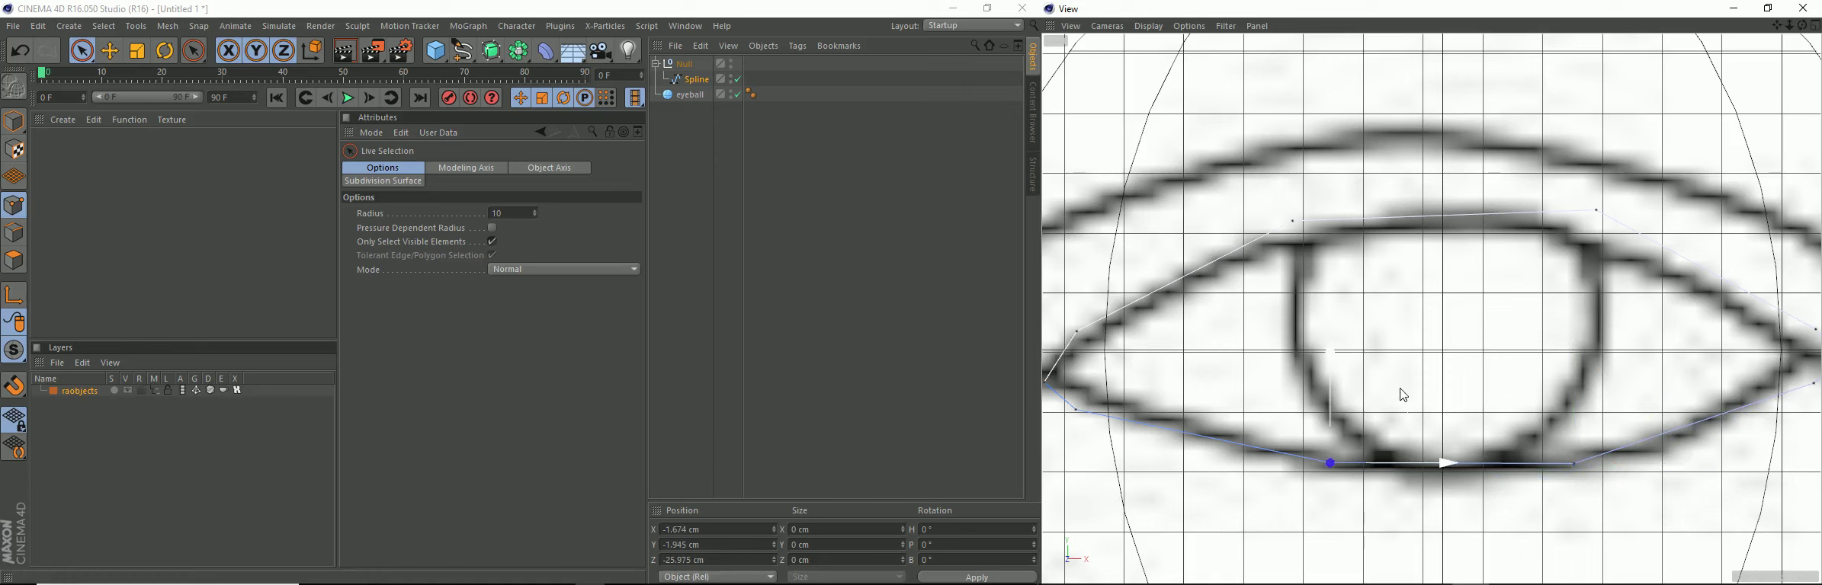
pyautogui.moveTo(1403, 395); pyautogui.dragTo(1403, 398)
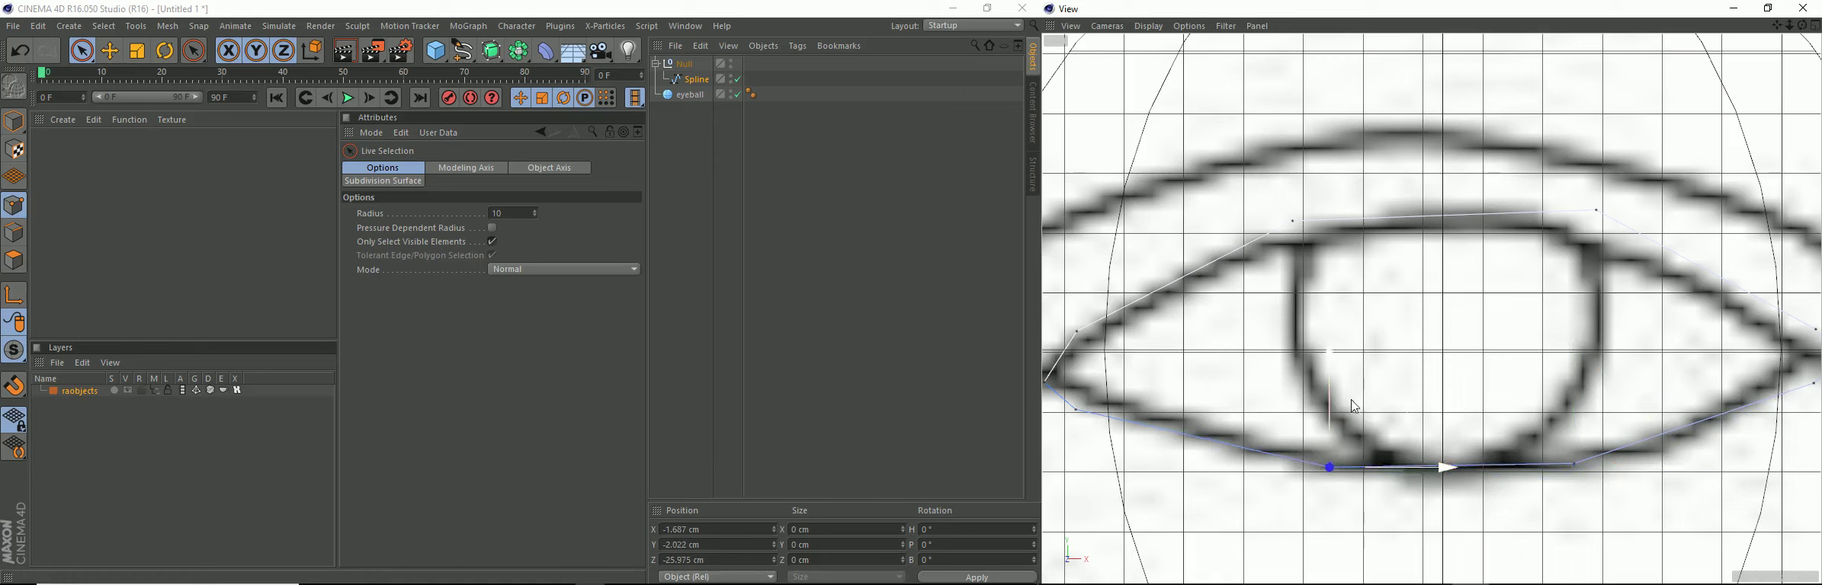
# Step: Align the inner corner and upper lid points with the reference's upper lid line
pyautogui.click(1076, 411)
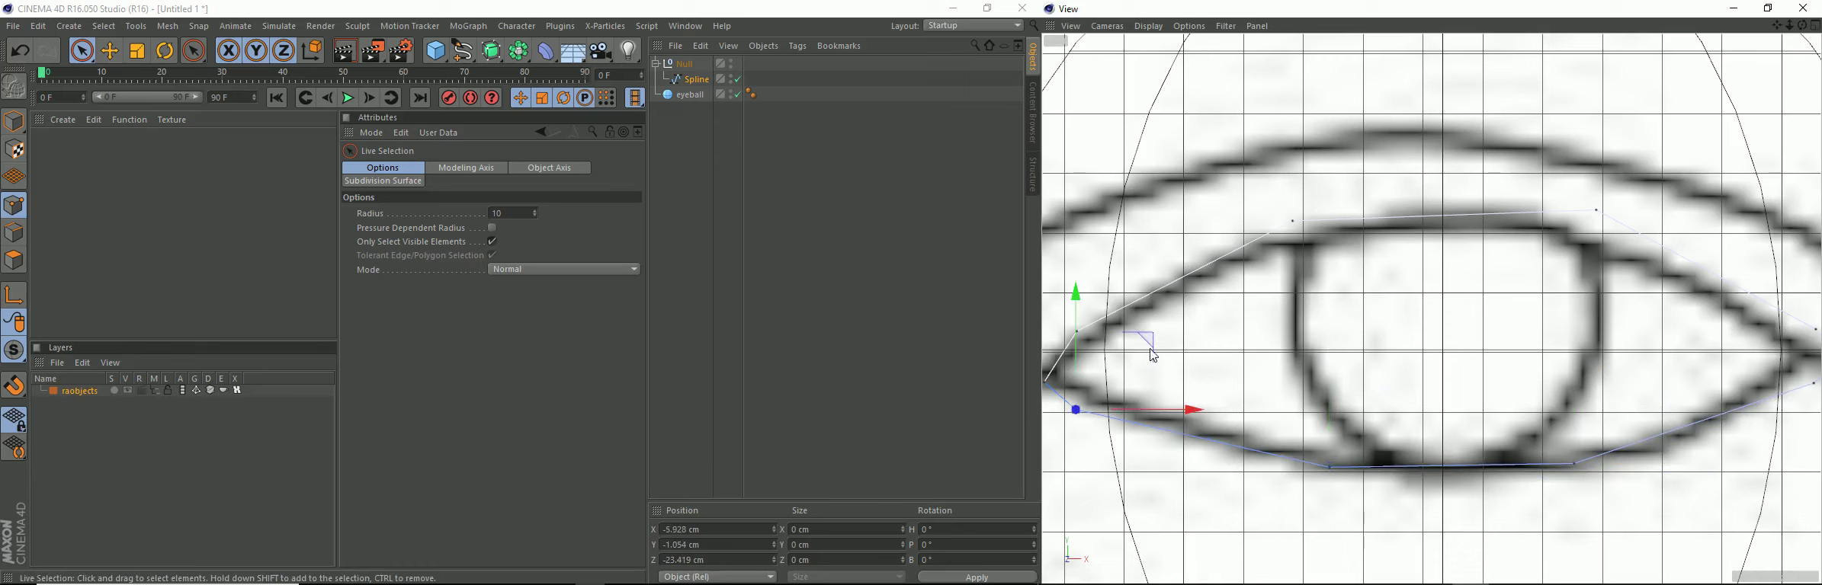
pyautogui.moveTo(1151, 349); pyautogui.dragTo(1159, 336)
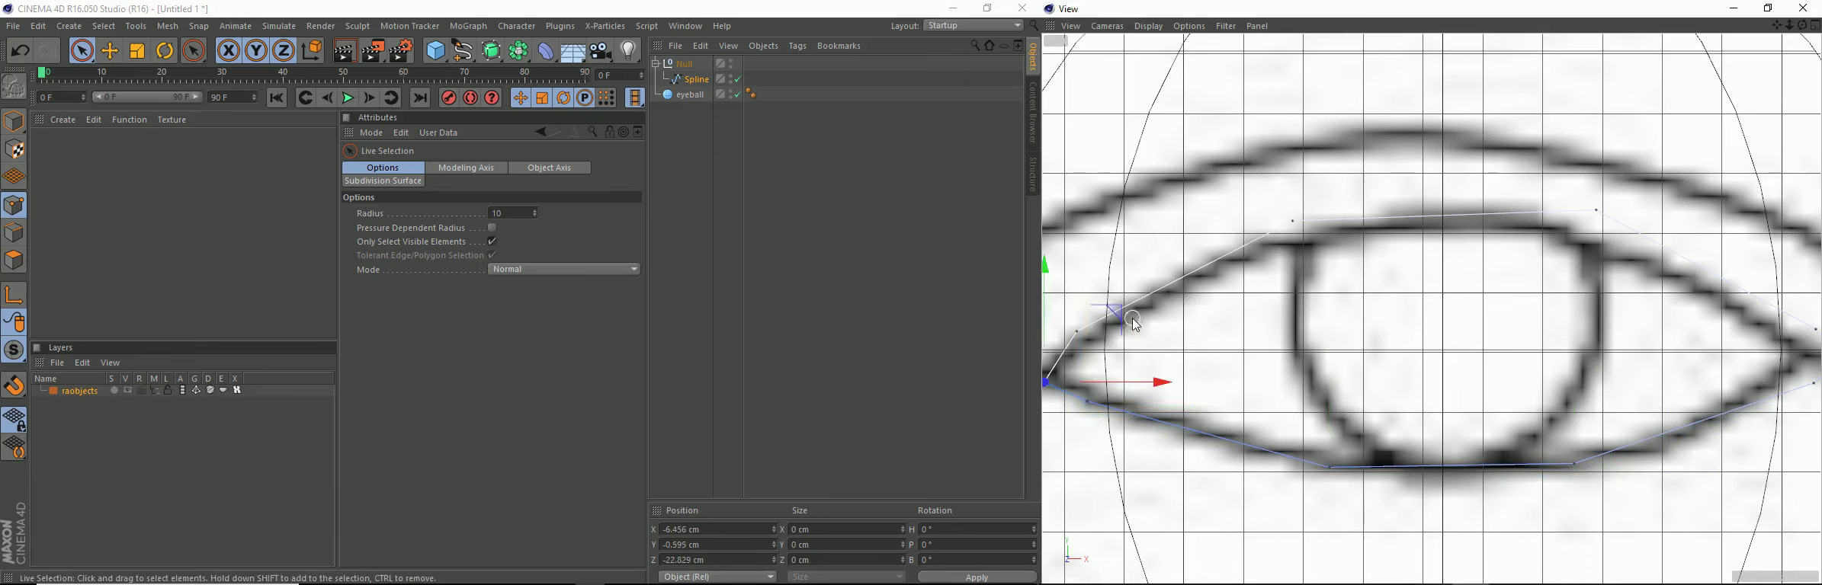
pyautogui.moveTo(1119, 315); pyautogui.dragTo(1123, 314)
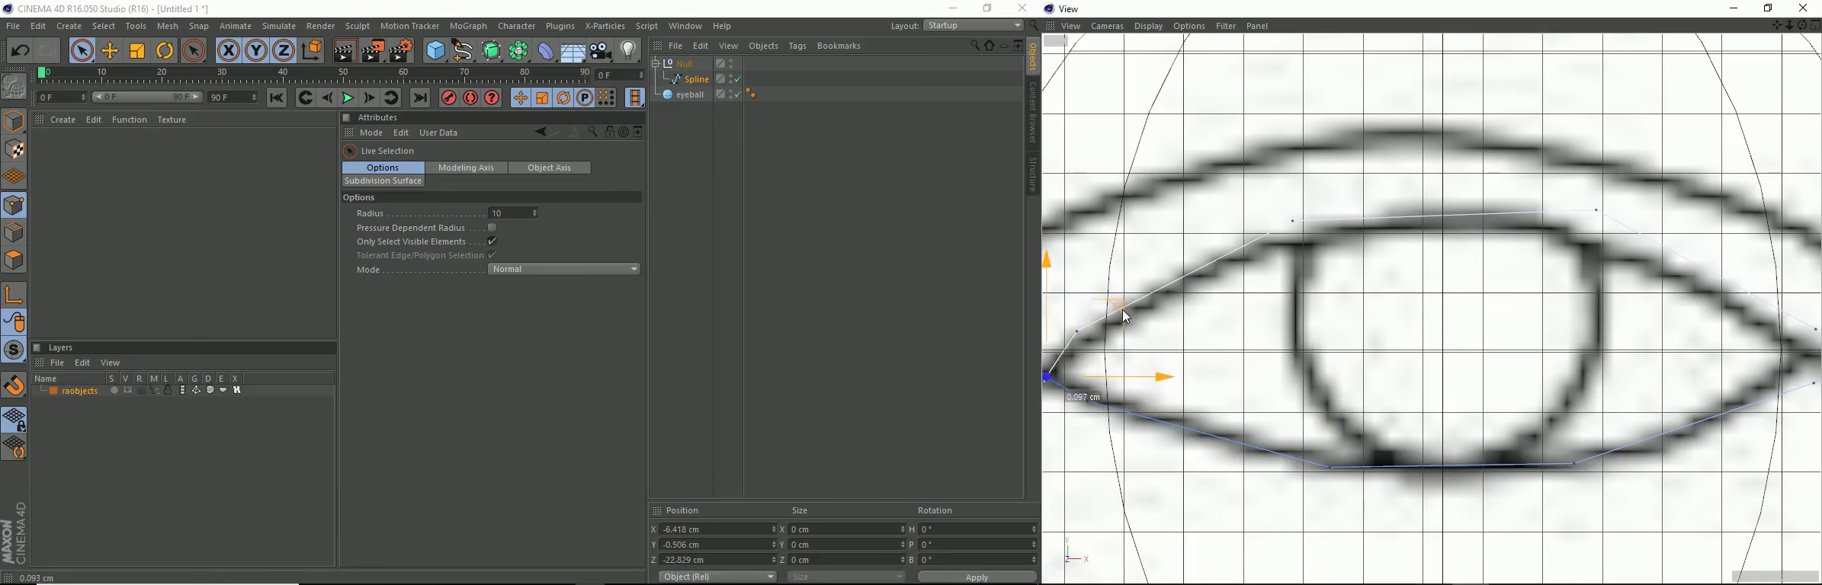
pyautogui.click(1076, 331)
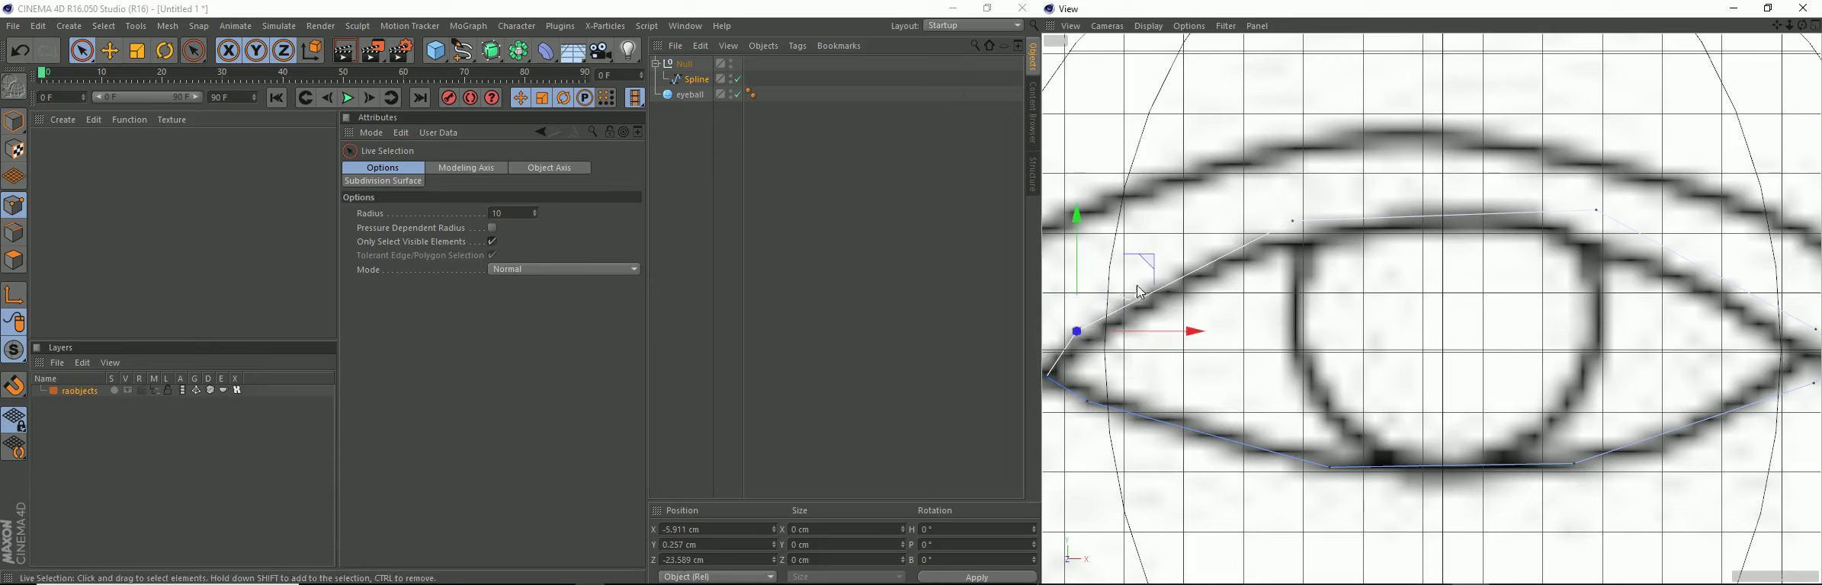
pyautogui.moveTo(1154, 257); pyautogui.dragTo(1163, 260)
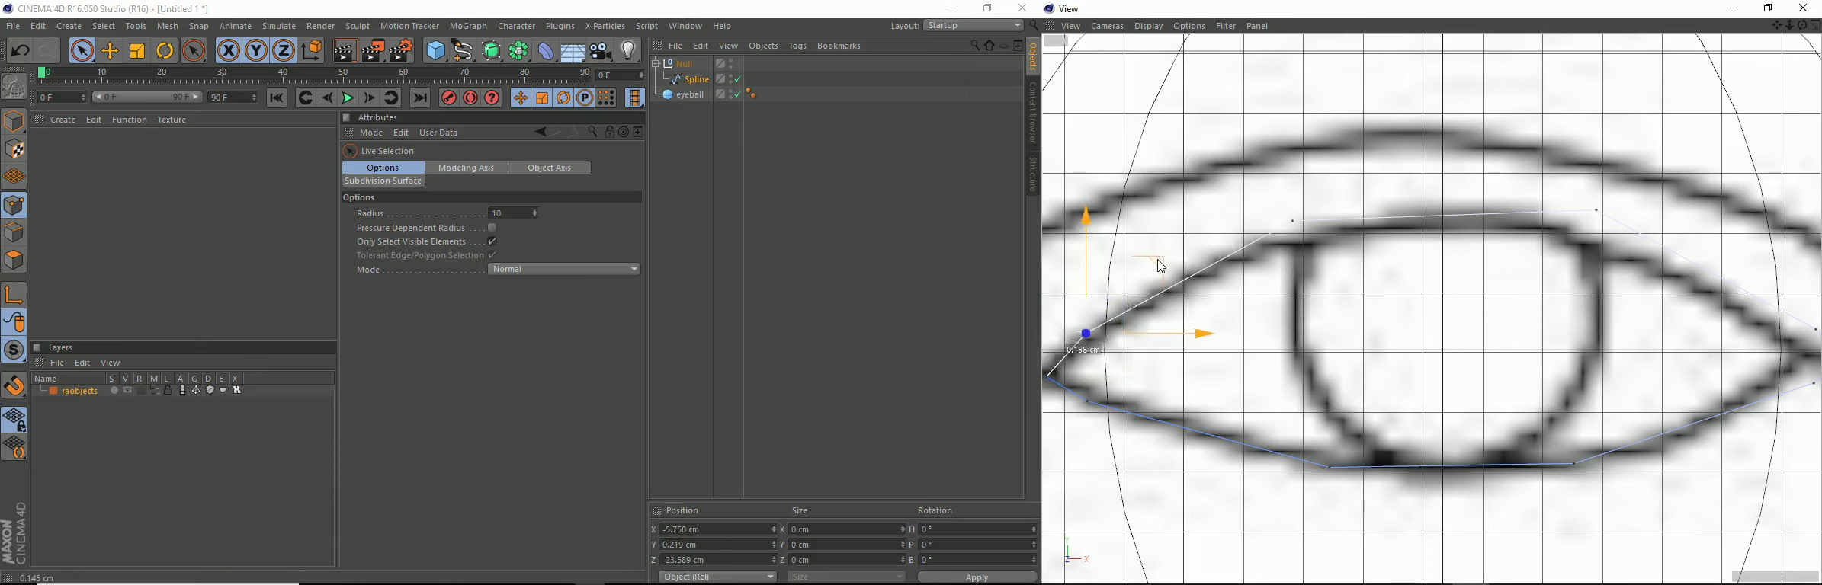
pyautogui.click(1292, 221)
pyautogui.moveTo(1366, 151); pyautogui.dragTo(1377, 154)
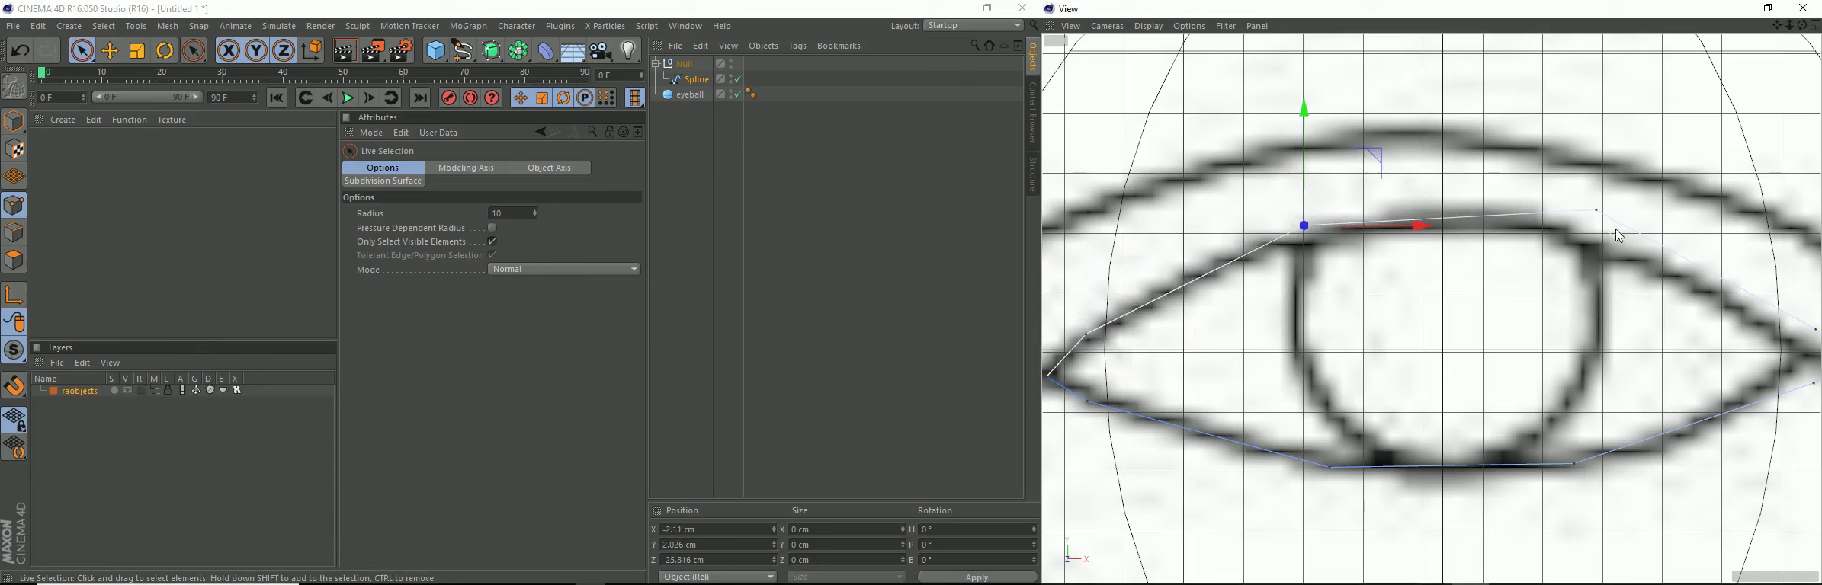
pyautogui.click(1598, 212)
pyautogui.click(1662, 135)
pyautogui.click(1600, 213)
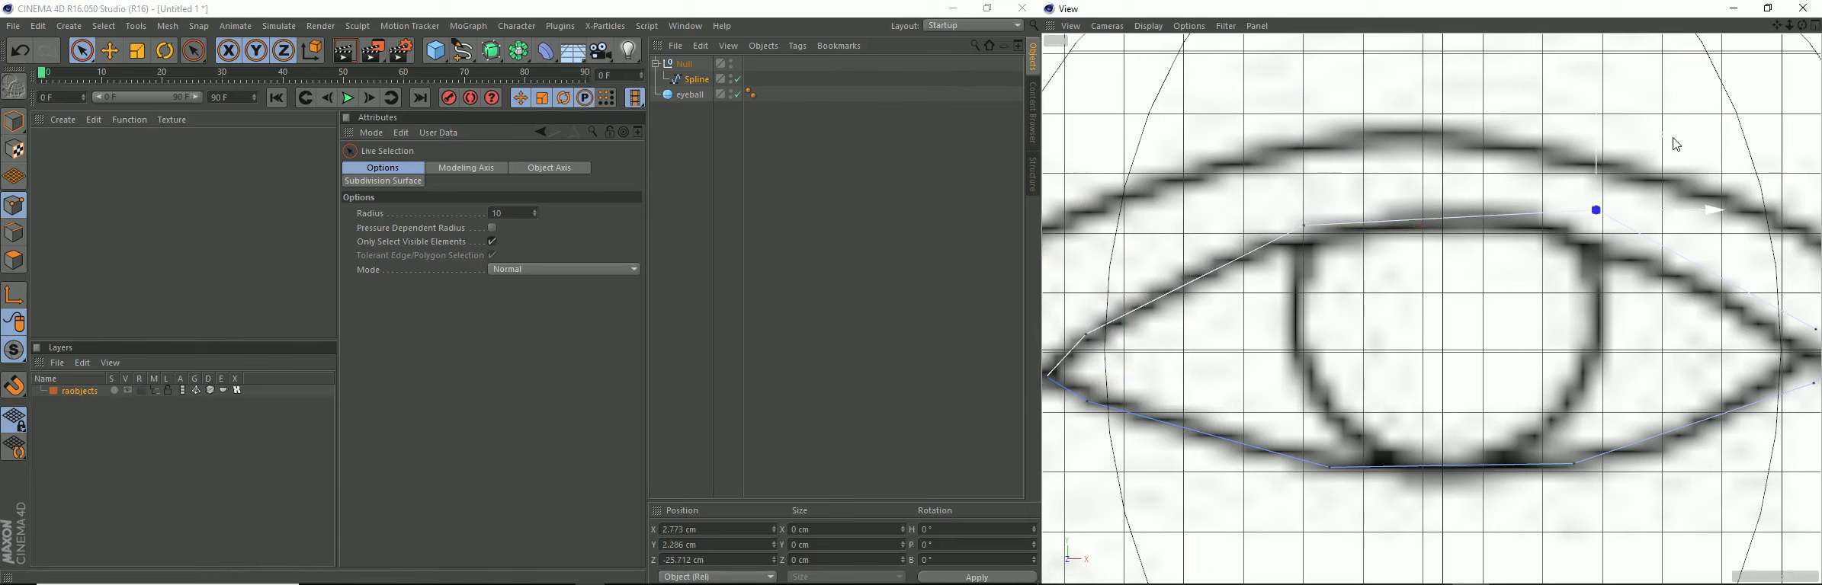
pyautogui.moveTo(1676, 144); pyautogui.dragTo(1652, 149)
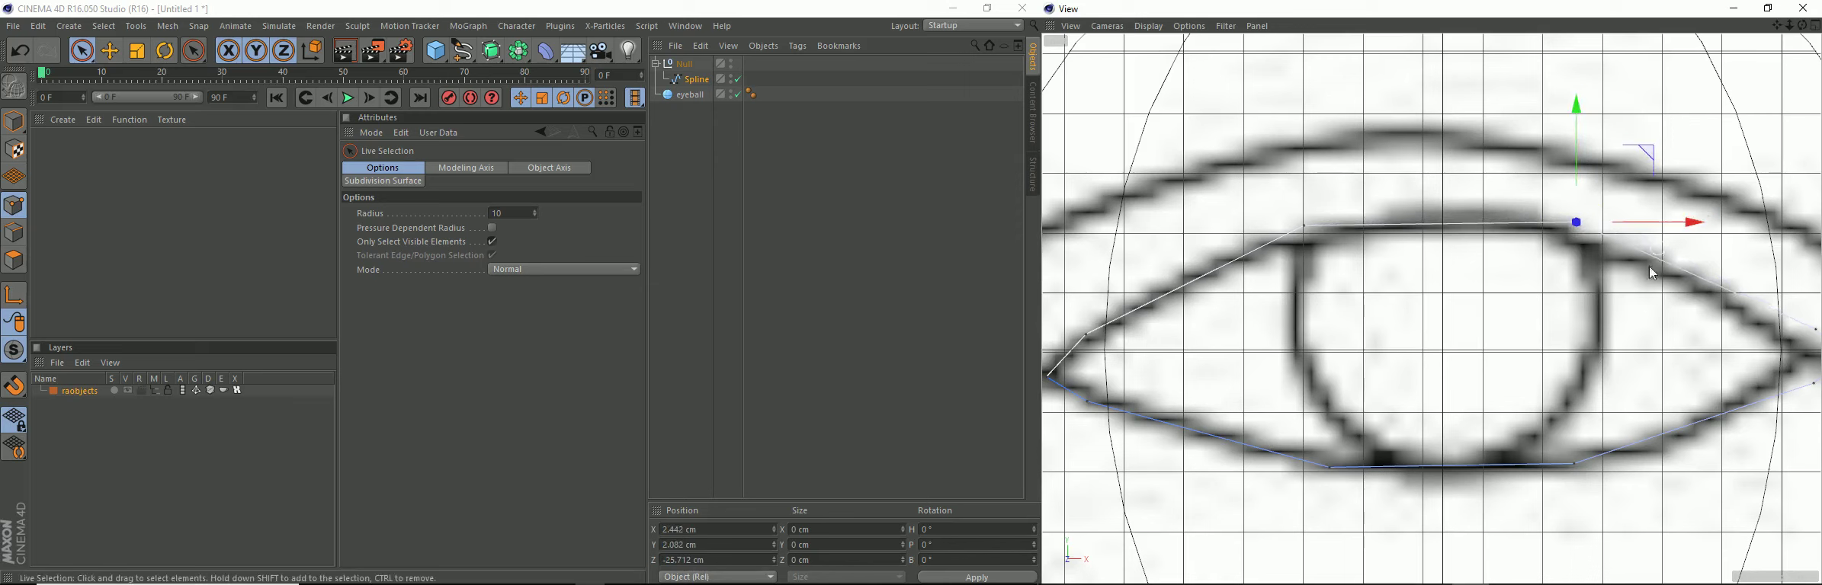
# Step: Fit the outer-corner tip and nearby lower point onto the eye drawing, then show four views
pyautogui.keyDown('alt'); pyautogui.moveTo(1643, 299); pyautogui.dragTo(1326, 226, button='middle'); pyautogui.keyUp('alt')
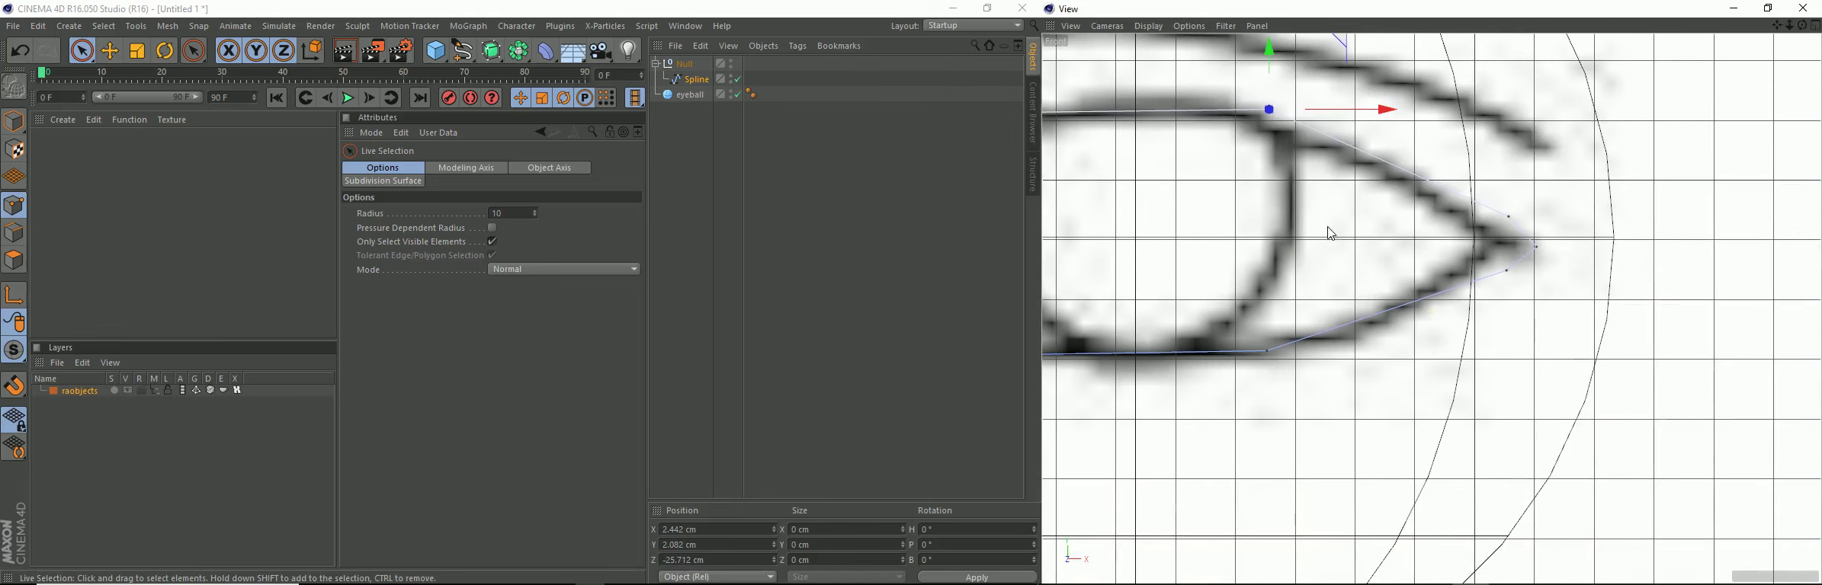
pyautogui.click(1508, 217)
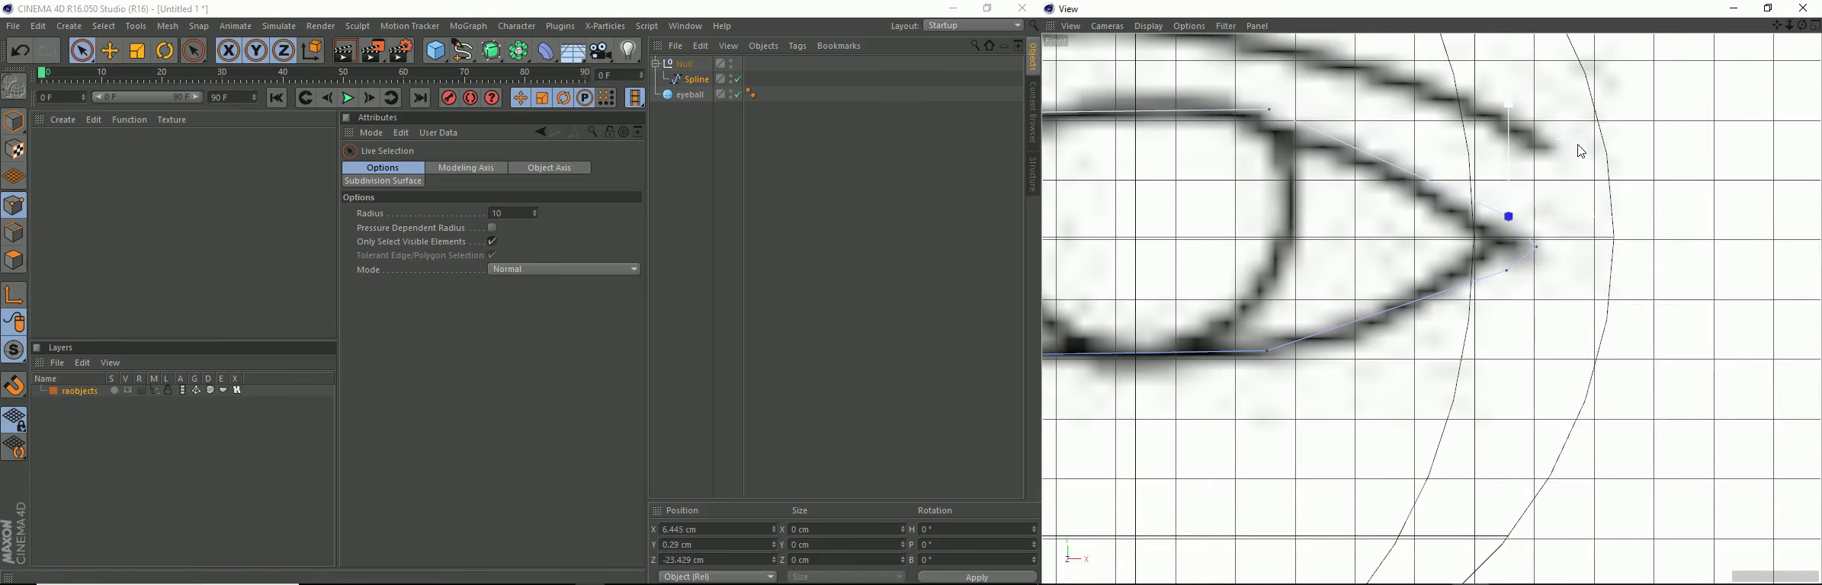
pyautogui.moveTo(1579, 150); pyautogui.dragTo(1561, 153)
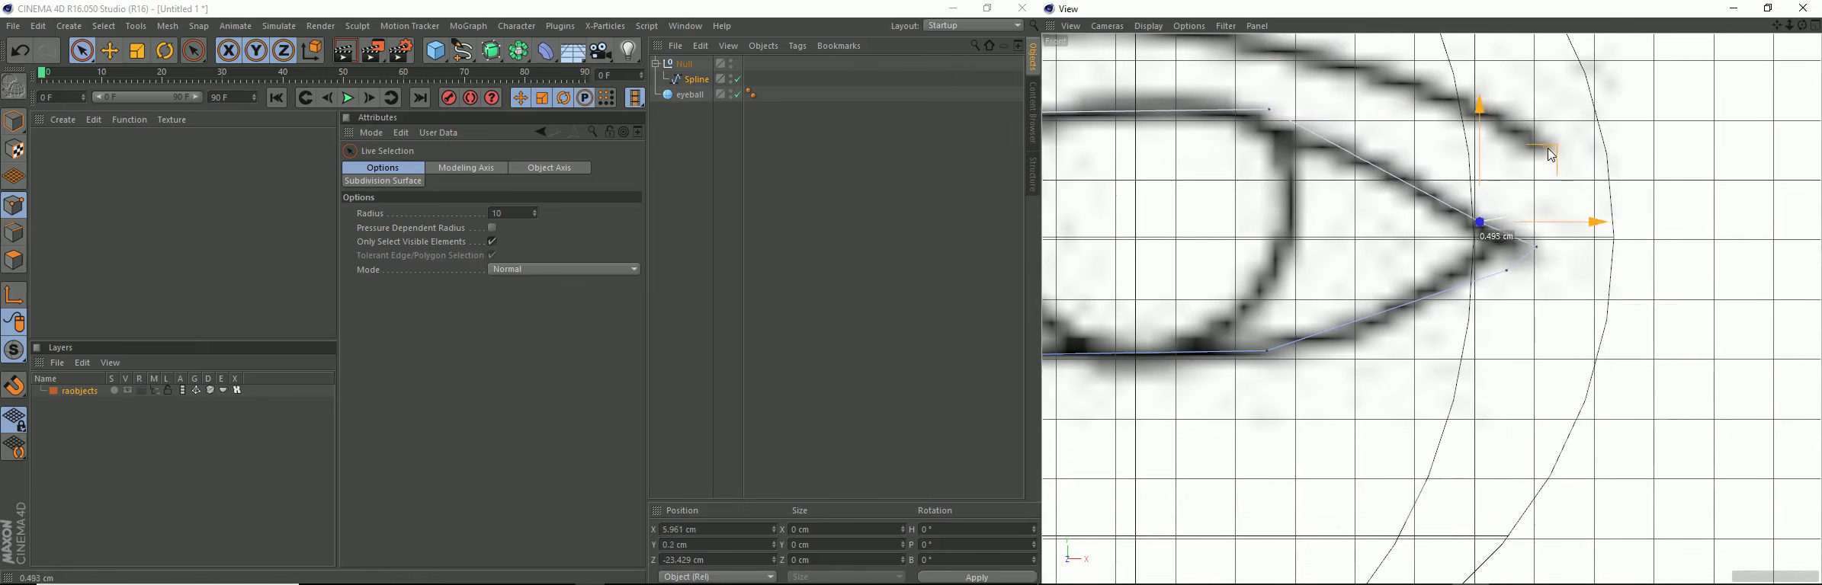
pyautogui.moveTo(1561, 153)
pyautogui.mouseDown()
pyautogui.moveTo(1597, 183)
pyautogui.moveTo(1549, 197)
pyautogui.mouseUp()
pyautogui.click(1537, 246)
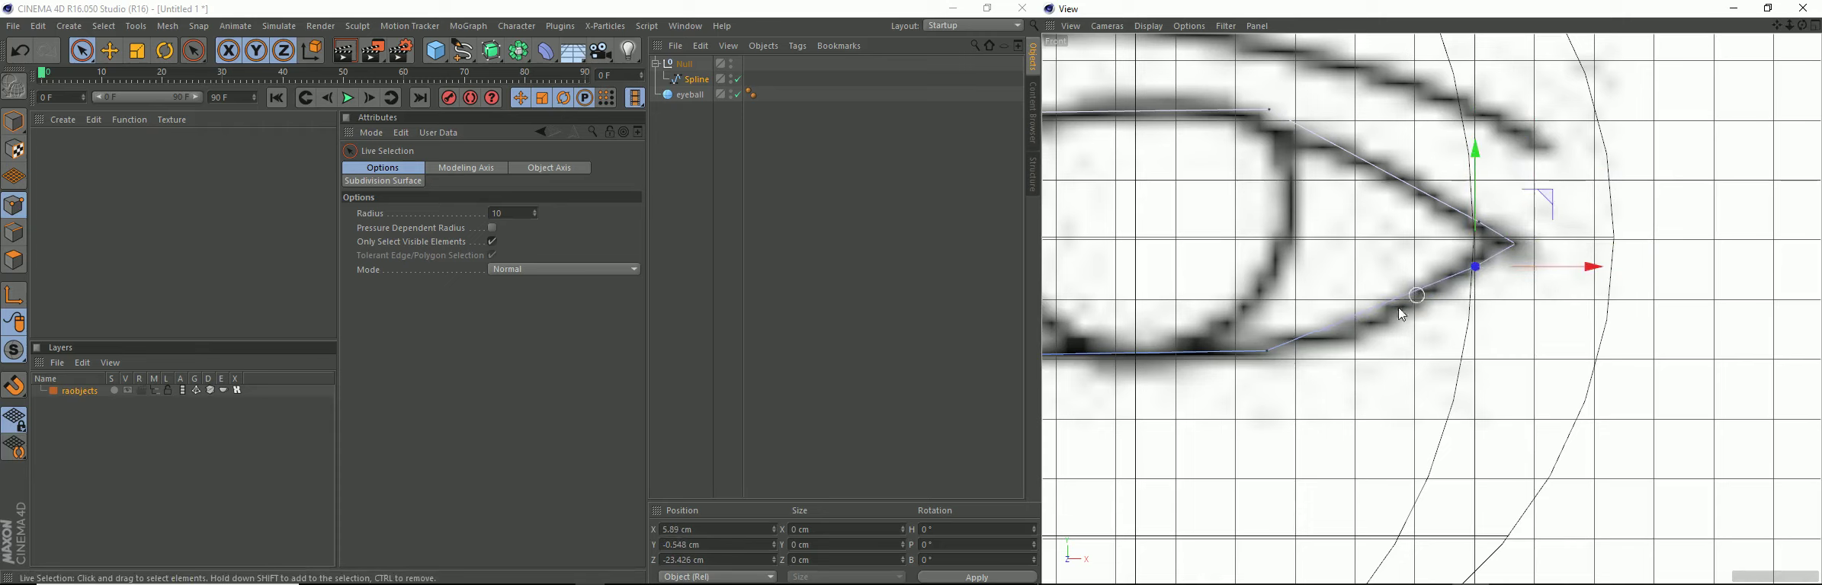
pyautogui.click(1267, 351)
pyautogui.moveTo(1343, 283); pyautogui.dragTo(1331, 289)
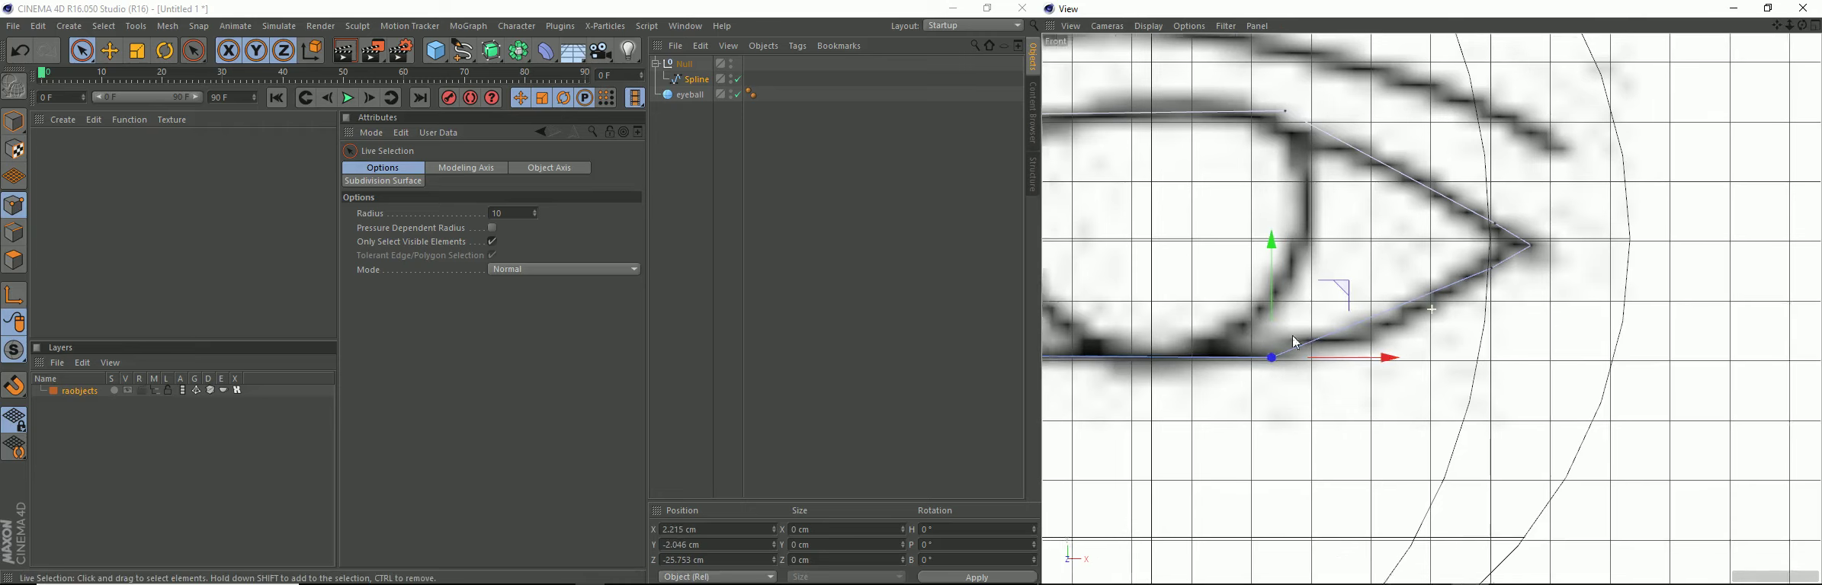
pyautogui.moveTo(1296, 343); pyautogui.dragTo(1574, 282, button='middle')
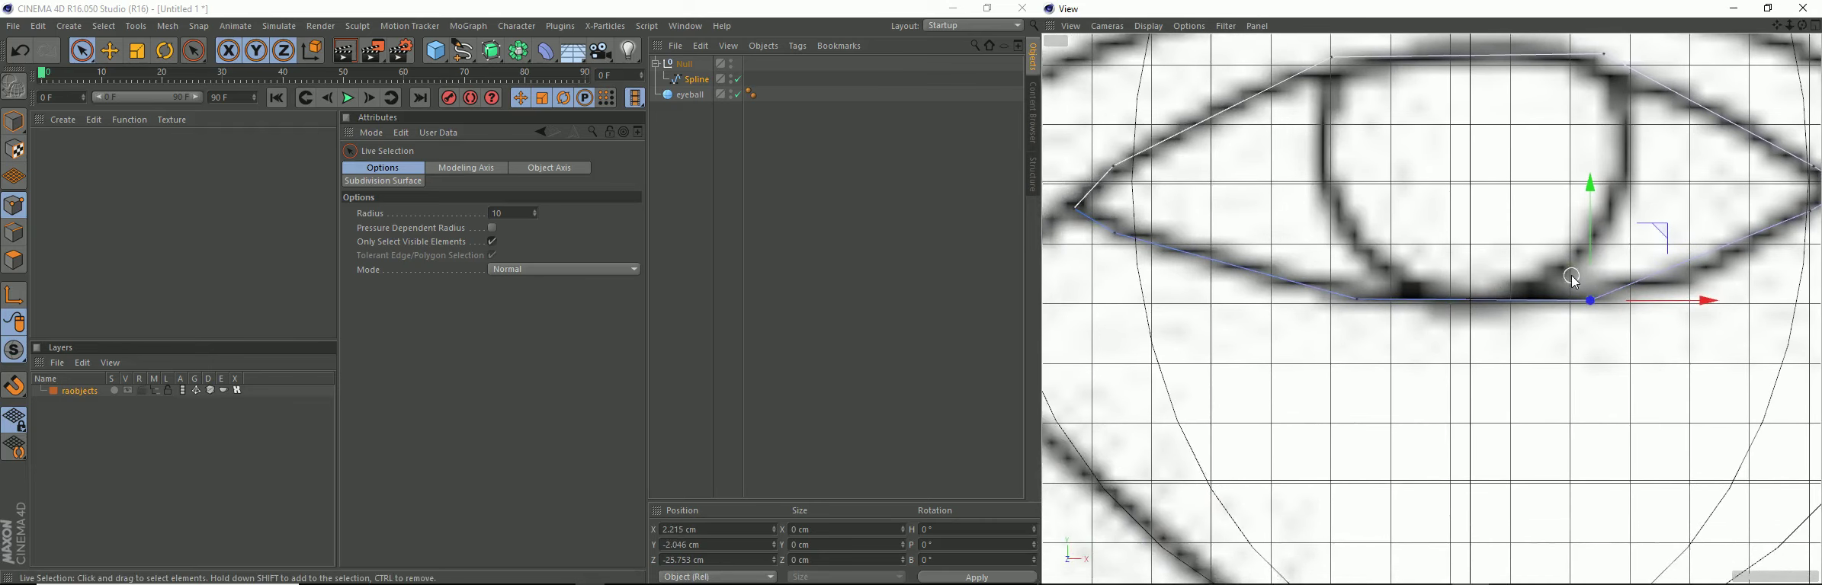
pyautogui.middleClick(1428, 302)
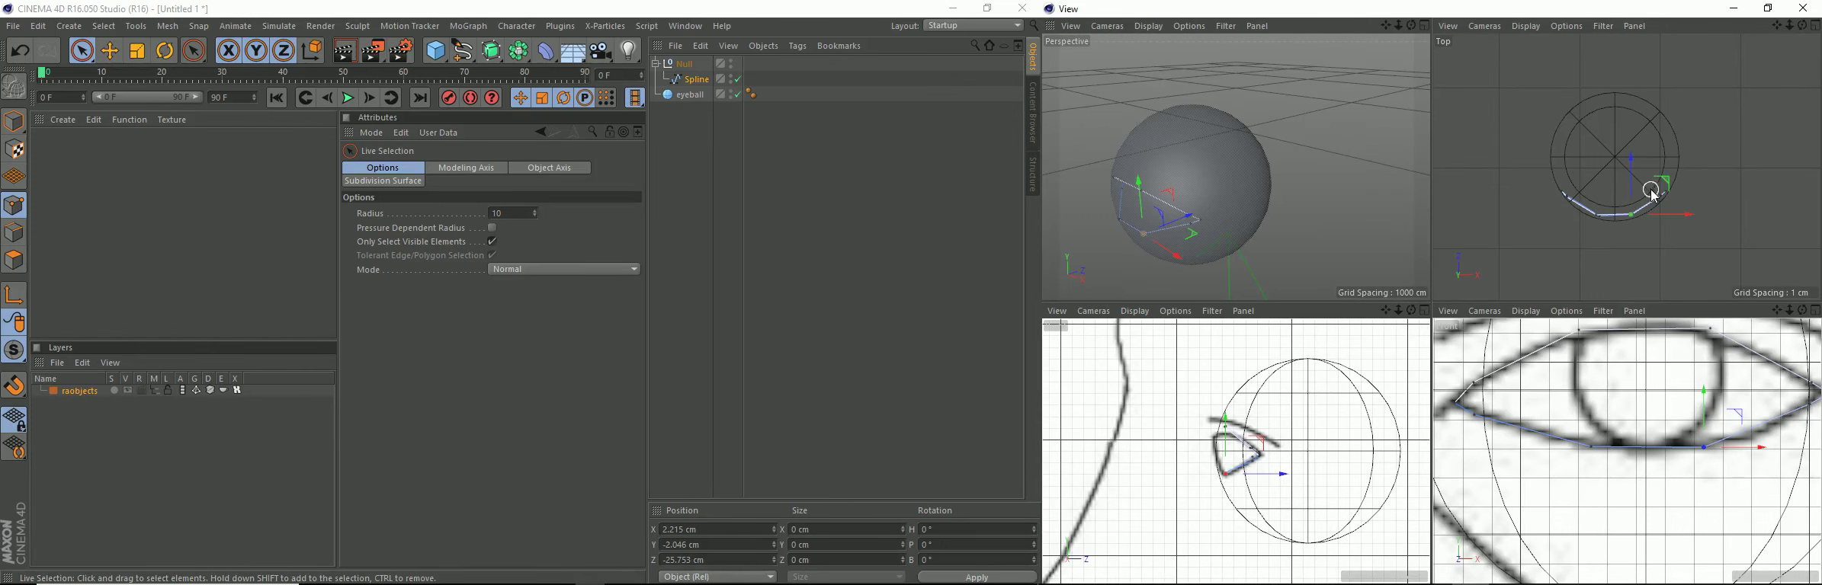
# Step: Duplicate the eyelid Spline inside the Null as Spline.1, directly below the original
pyautogui.middleClick(1650, 213)
pyautogui.scroll(3, 1477, 367)
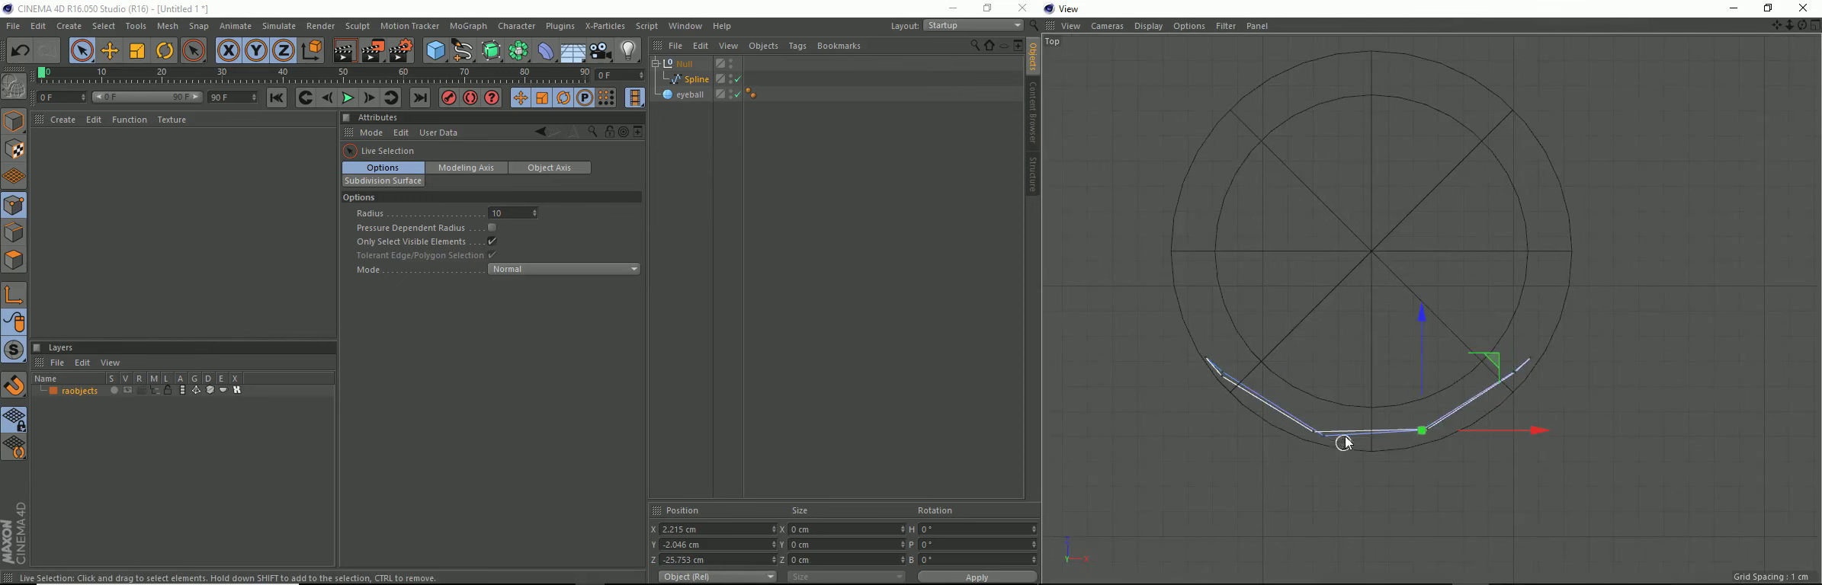
pyautogui.middleClick(1354, 415)
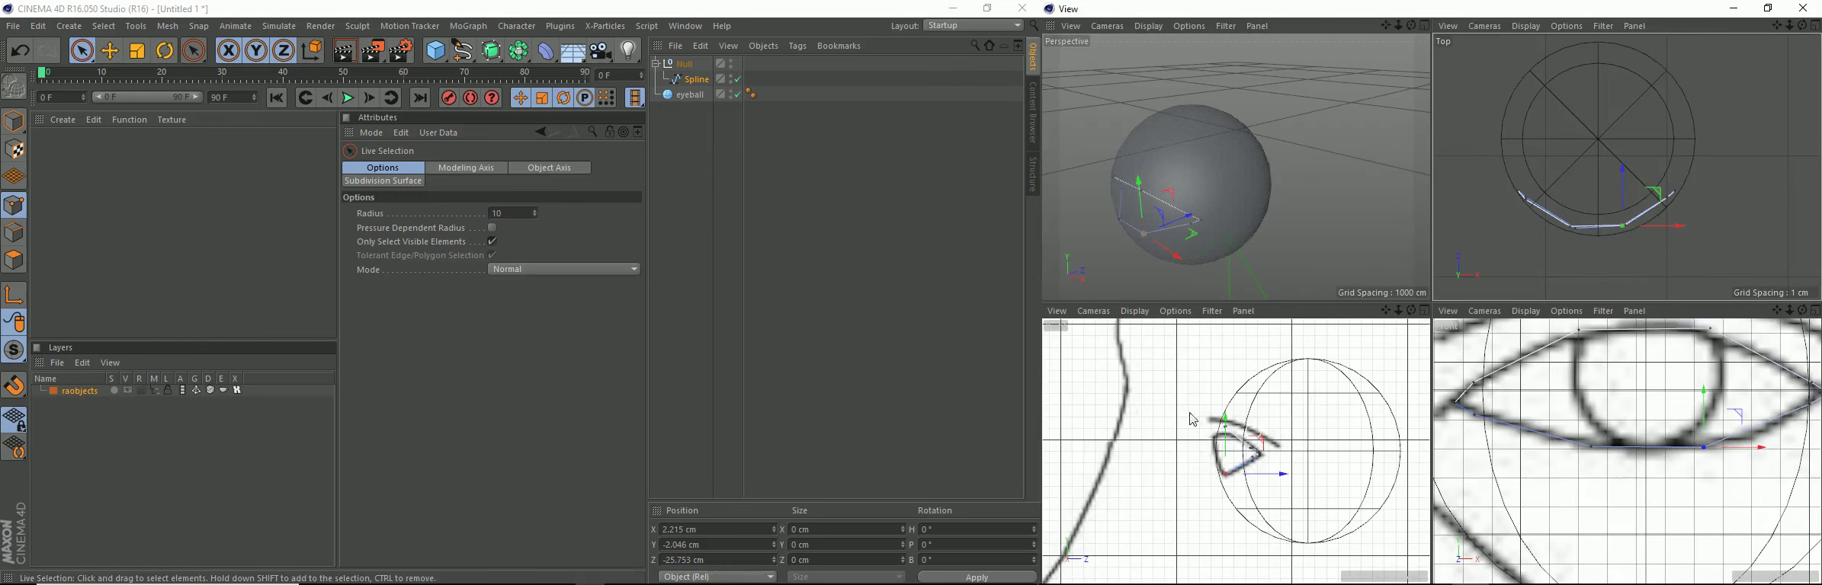
pyautogui.click(690, 79)
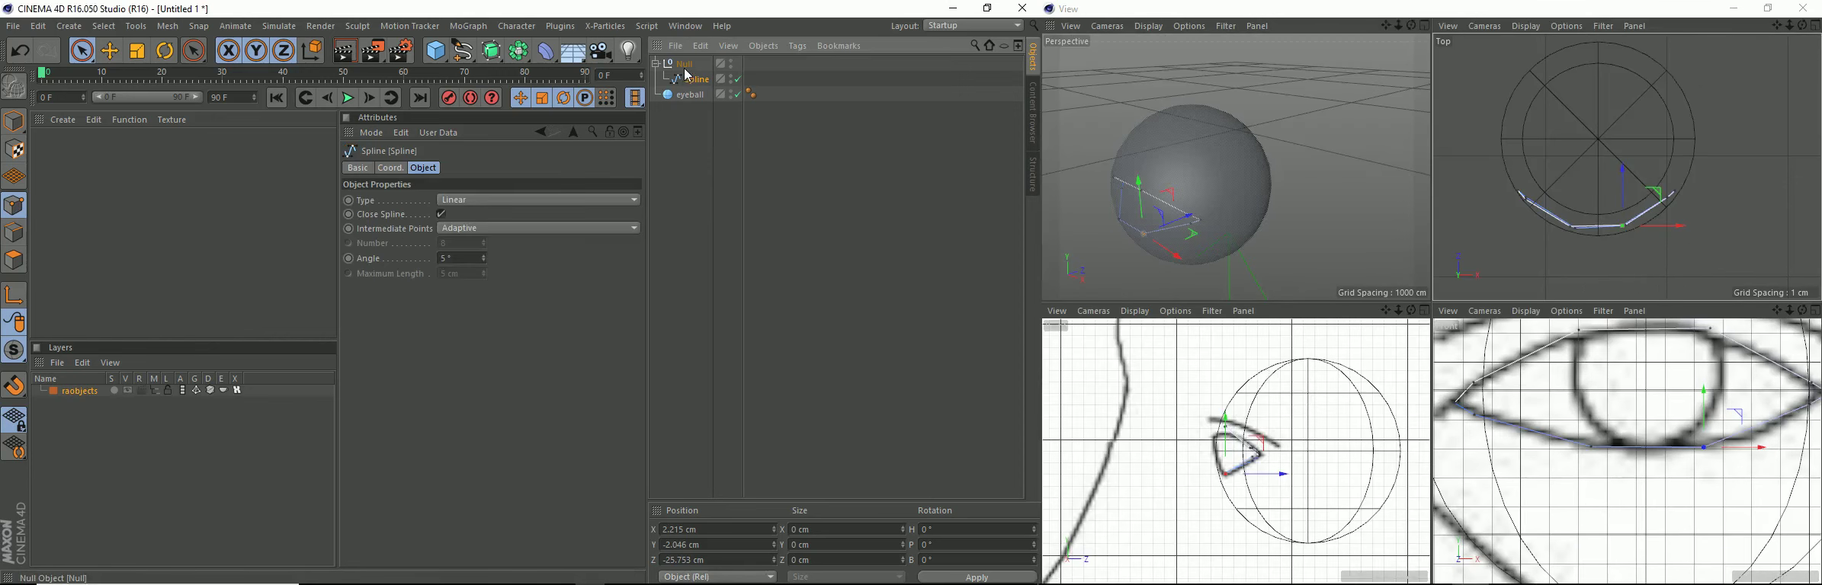
pyautogui.doubleClick(685, 65)
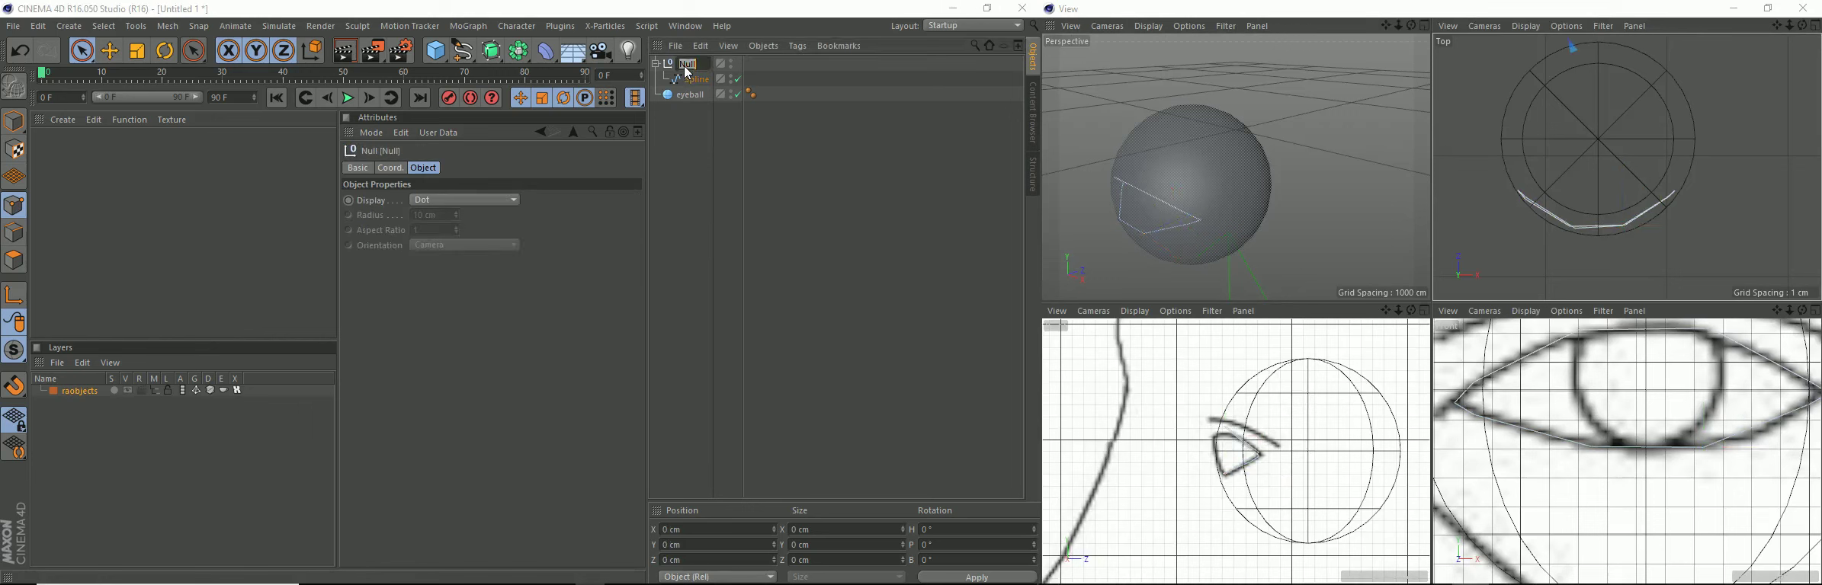
pyautogui.click(695, 79)
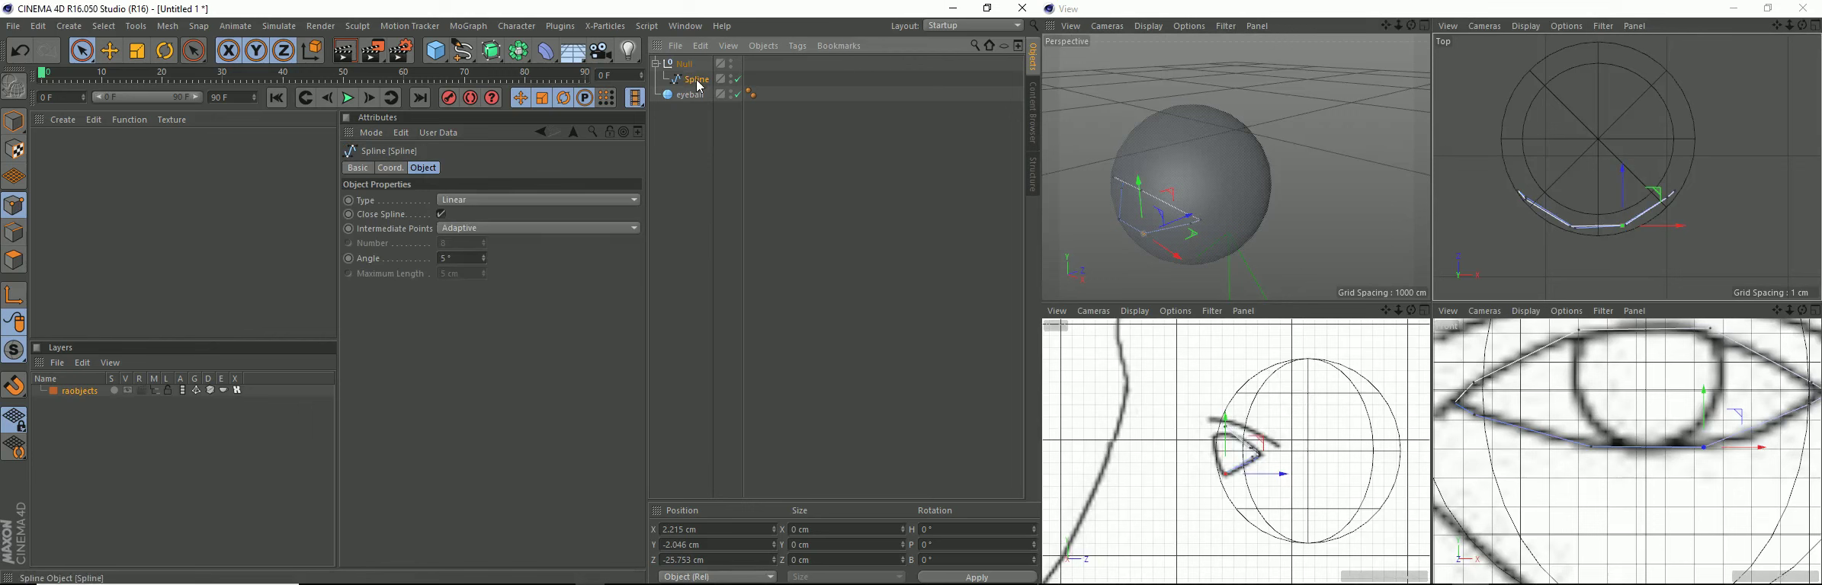
pyautogui.keyDown('ctrl'); pyautogui.moveTo(699, 85); pyautogui.dragTo(703, 90); pyautogui.keyUp('ctrl')
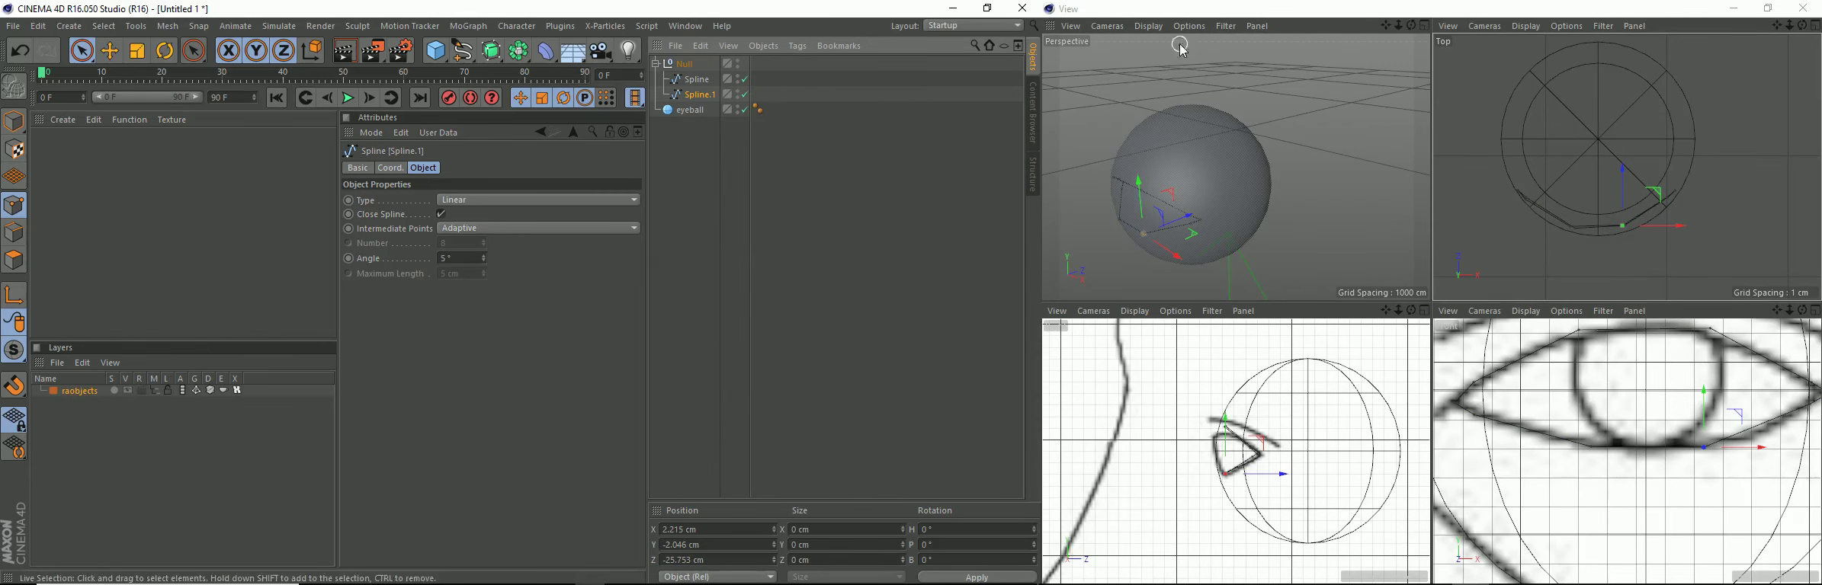
# Step: In the maximized front view, select all points of the copied Spline.1
pyautogui.middleClick(1683, 420)
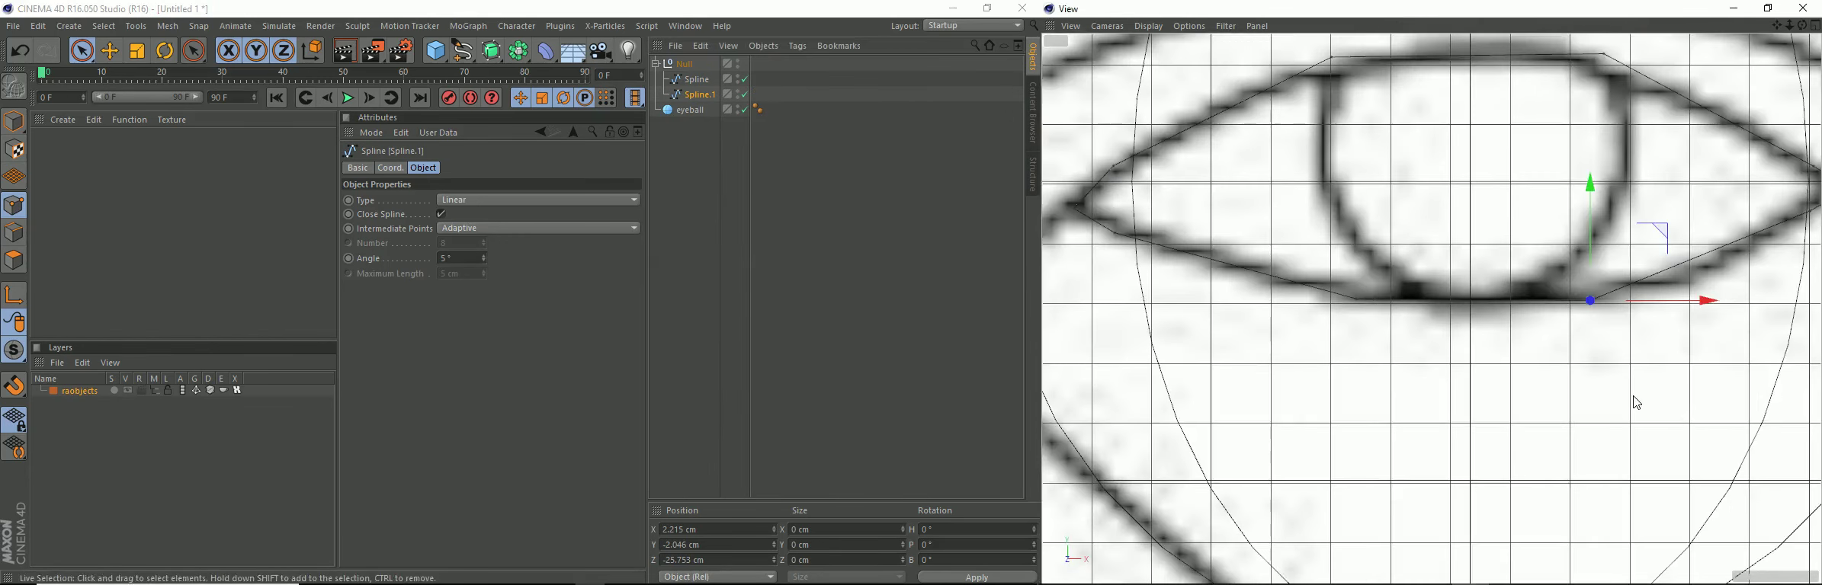
pyautogui.keyDown('alt'); pyautogui.moveTo(1618, 406); pyautogui.dragTo(1601, 548, button='middle'); pyautogui.keyUp('alt')
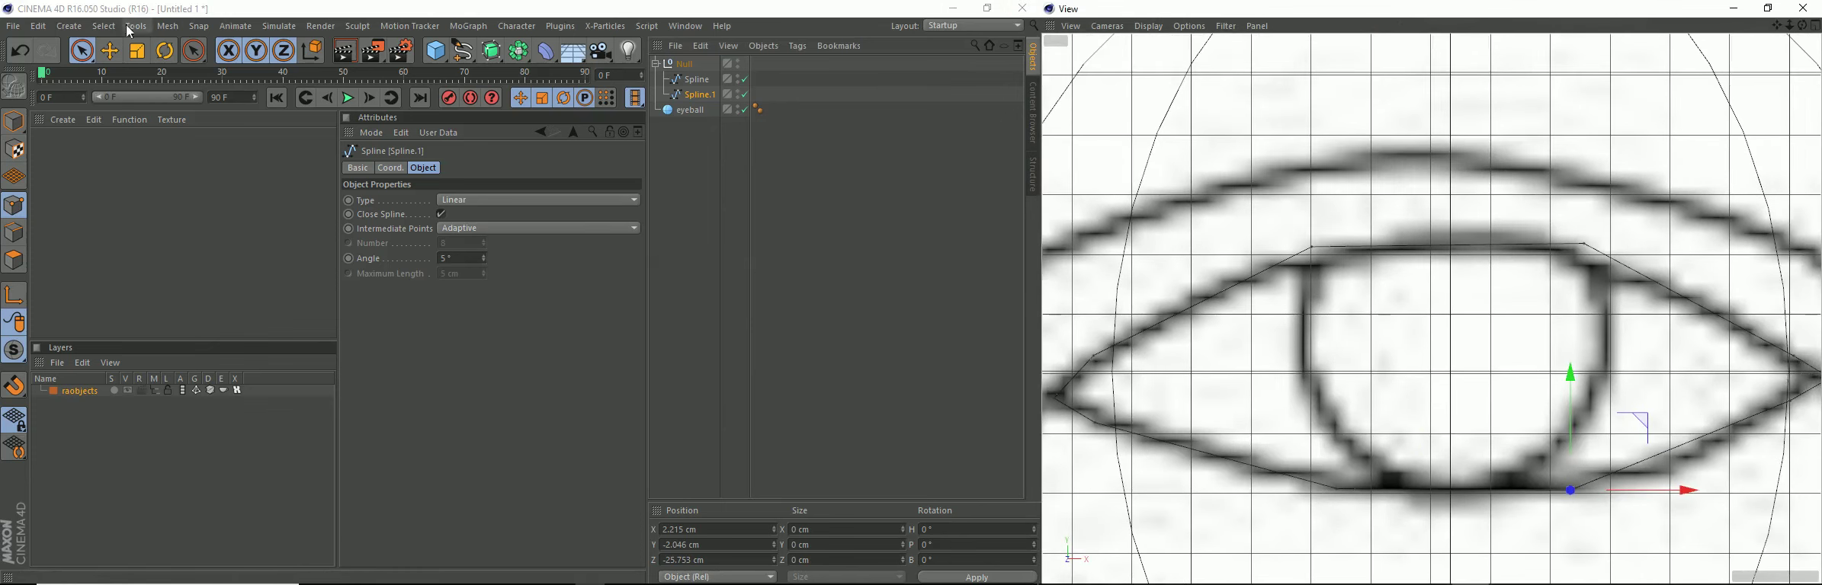
pyautogui.click(103, 25)
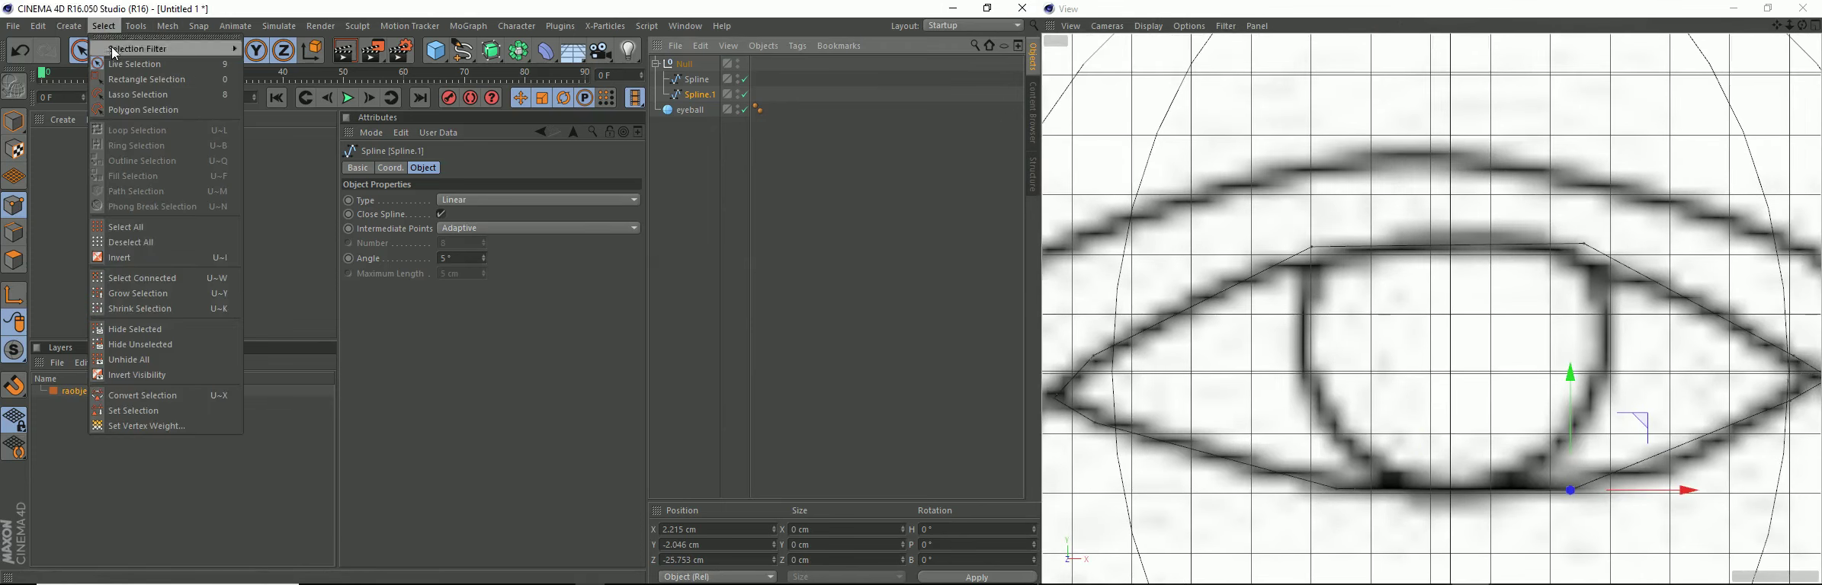
pyautogui.click(138, 228)
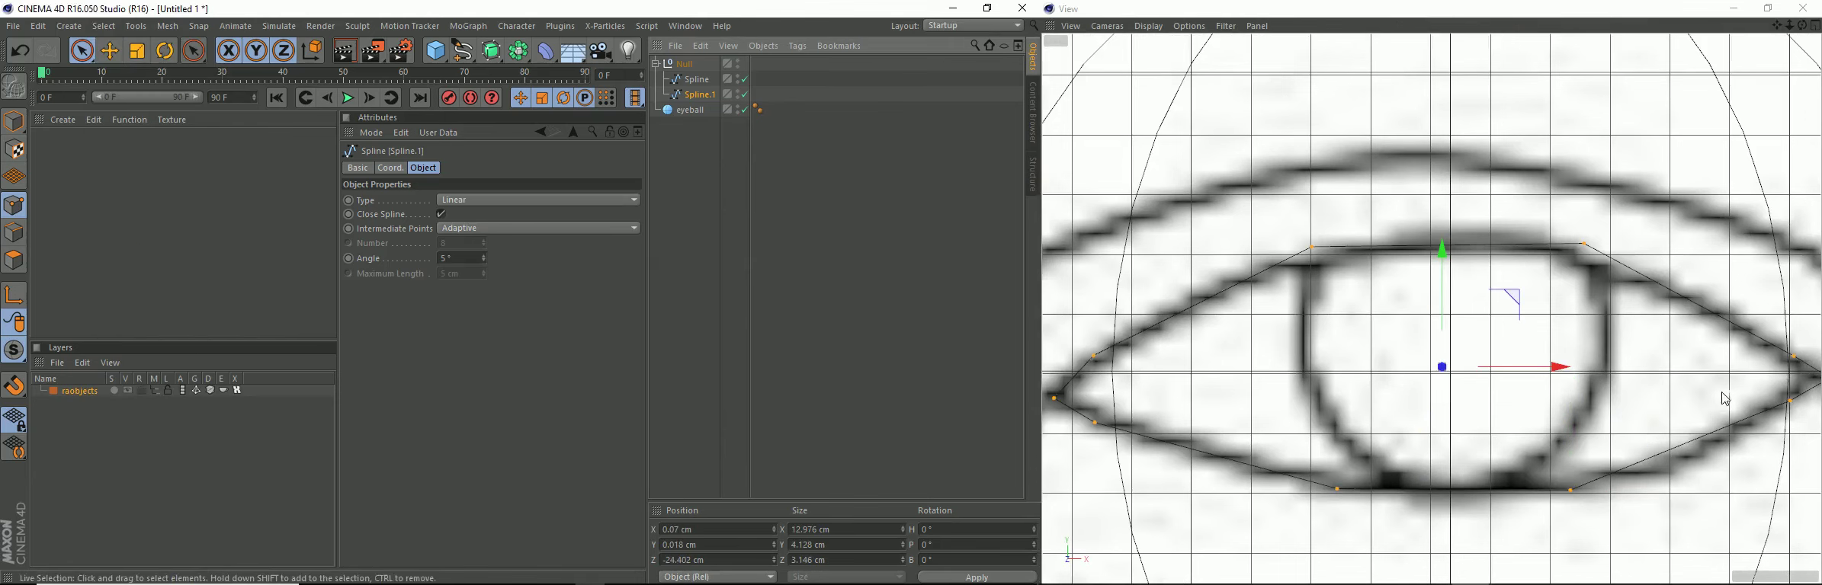
# Step: Scale Spline.1 about 103% taller and slightly wider, to roughly 13.13 × 4.29 cm
pyautogui.press('t')
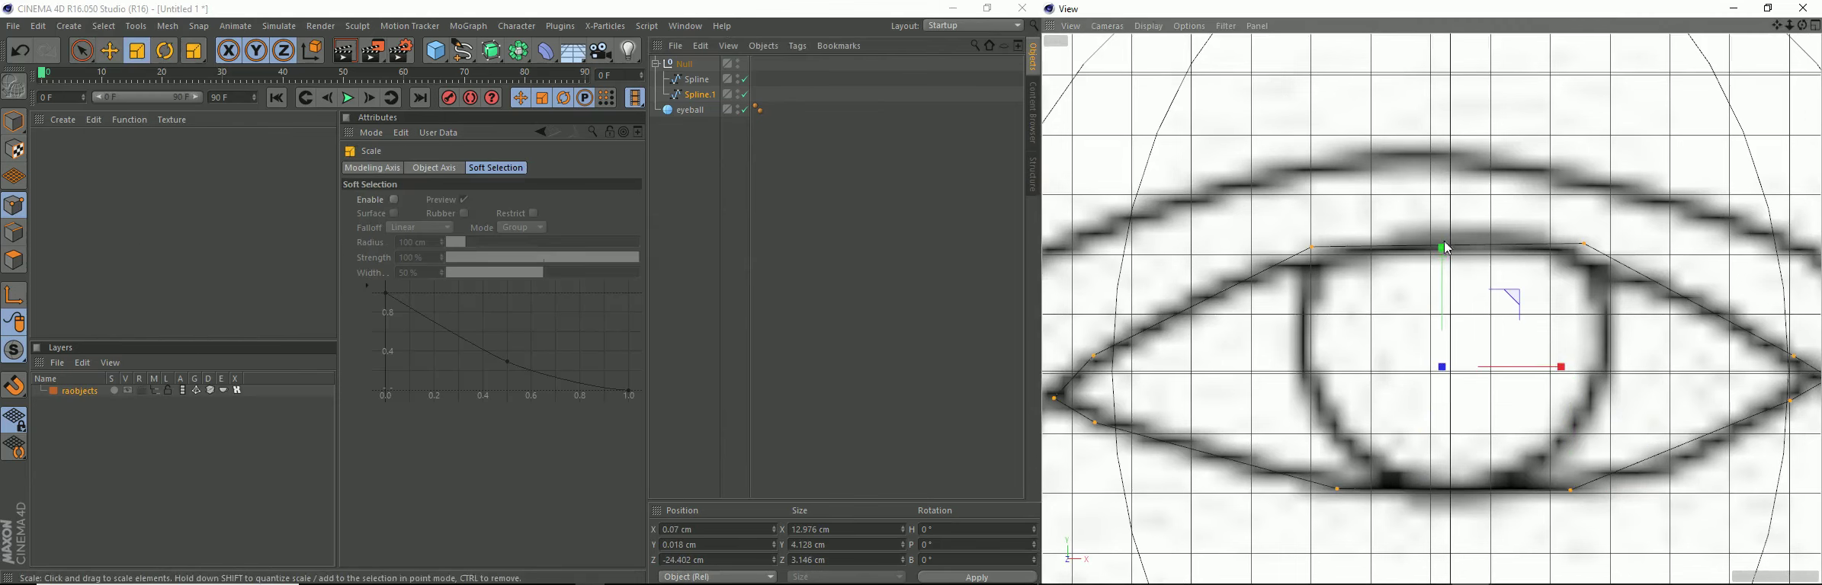
pyautogui.moveTo(1444, 251); pyautogui.dragTo(1445, 247)
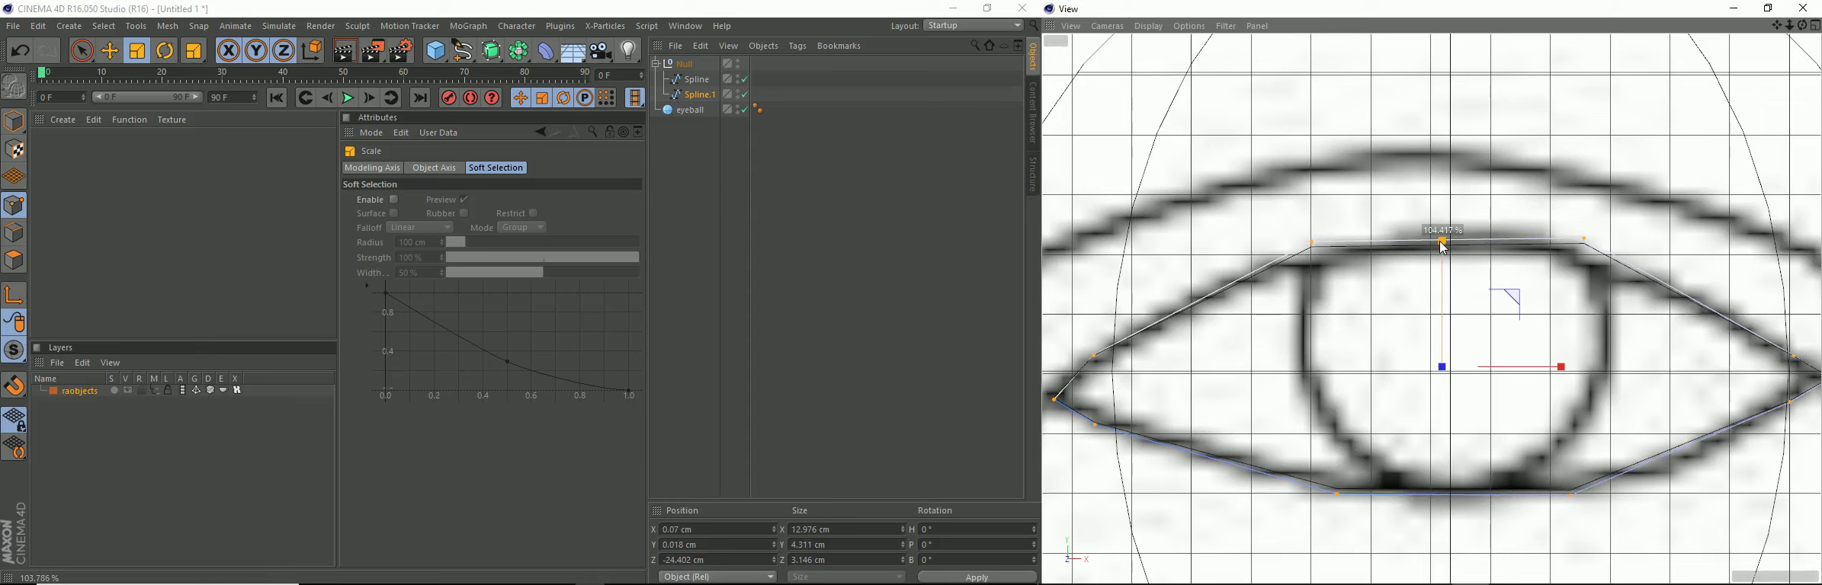
pyautogui.moveTo(1443, 247); pyautogui.dragTo(1441, 248)
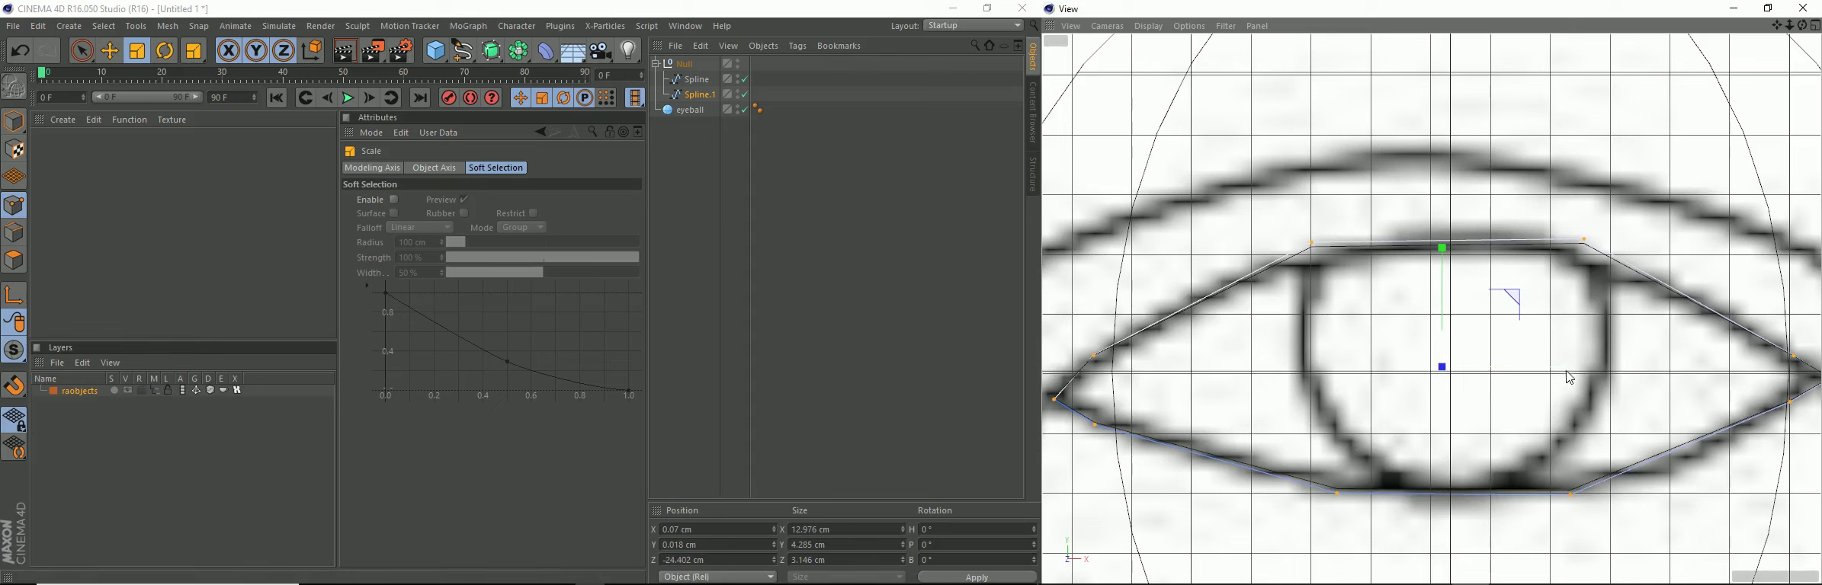
pyautogui.moveTo(1568, 373); pyautogui.dragTo(1569, 373)
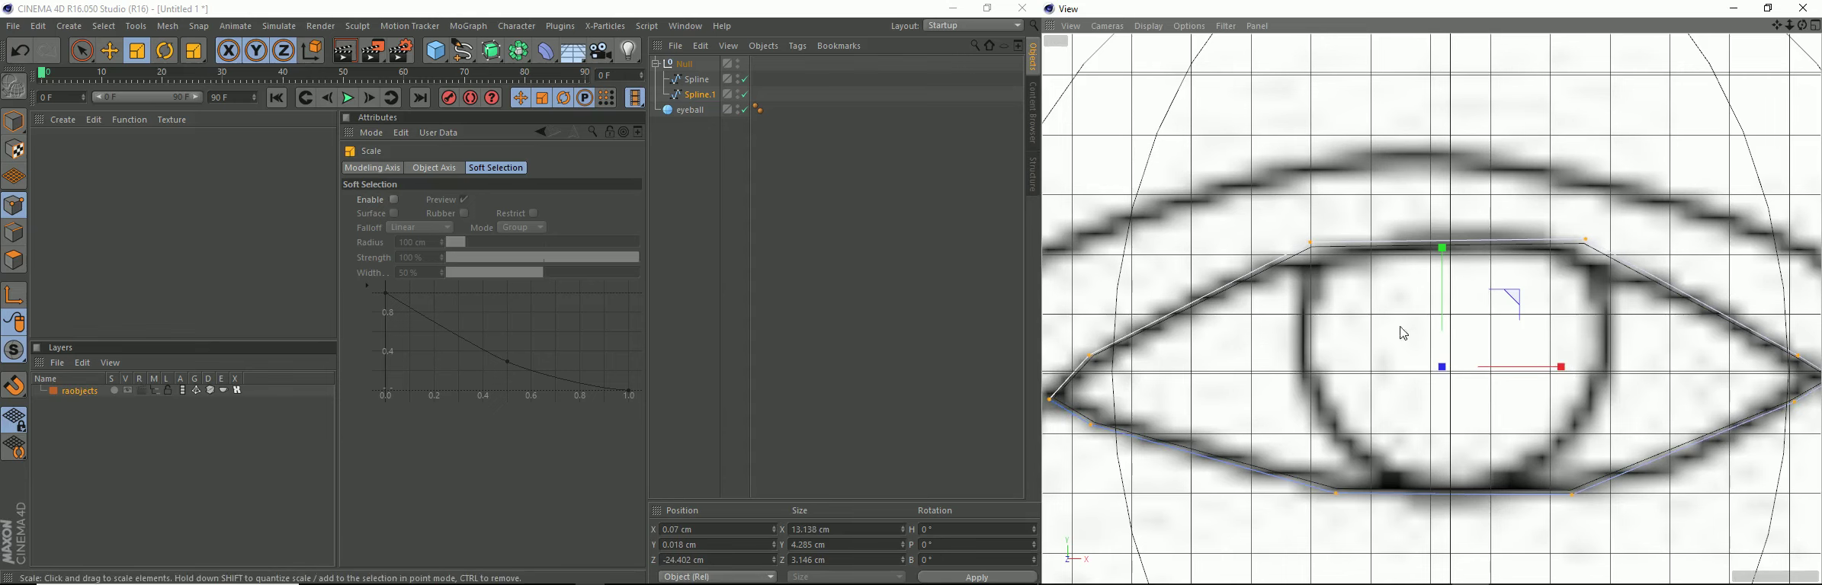
# Step: Maximize the top view and frame the splines, ready to move Spline.1
pyautogui.middleClick(1488, 293)
pyautogui.middleClick(1215, 189)
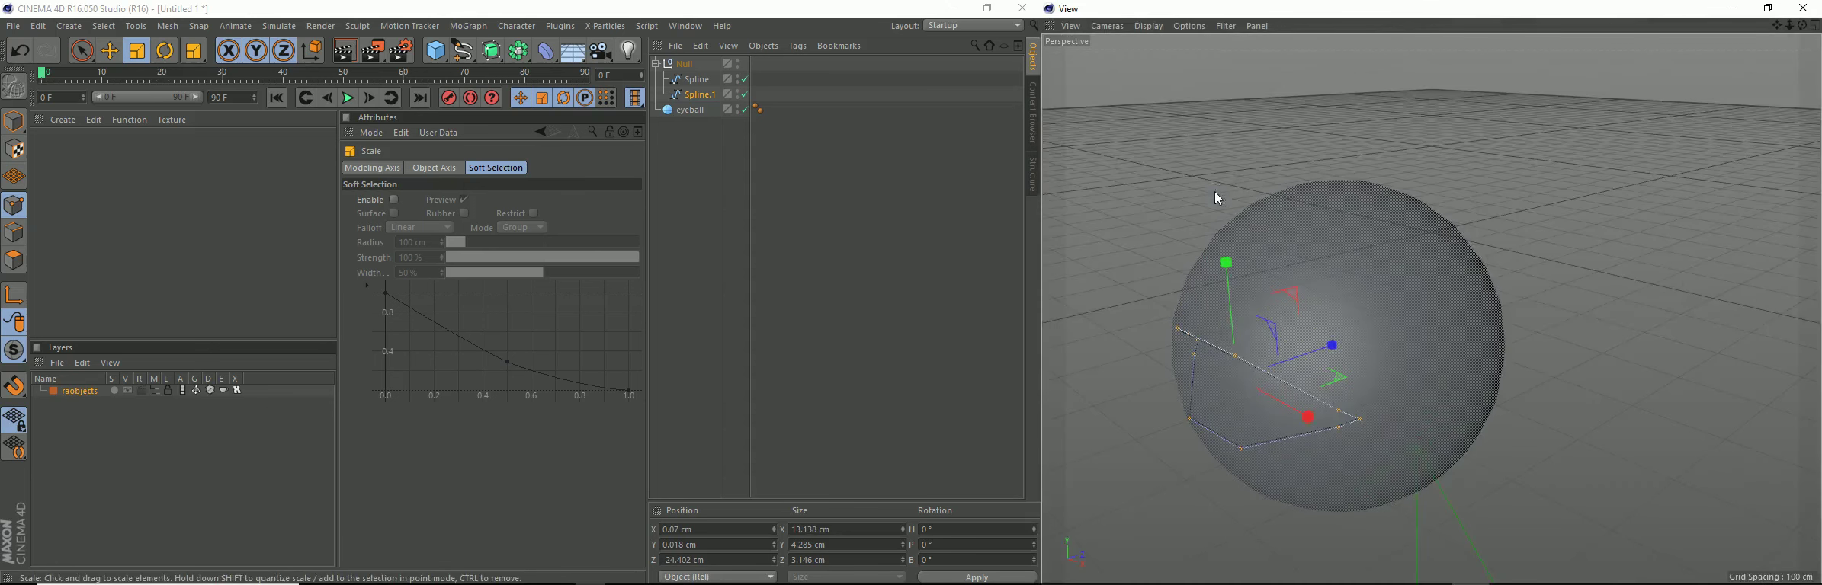
pyautogui.middleClick(1279, 261)
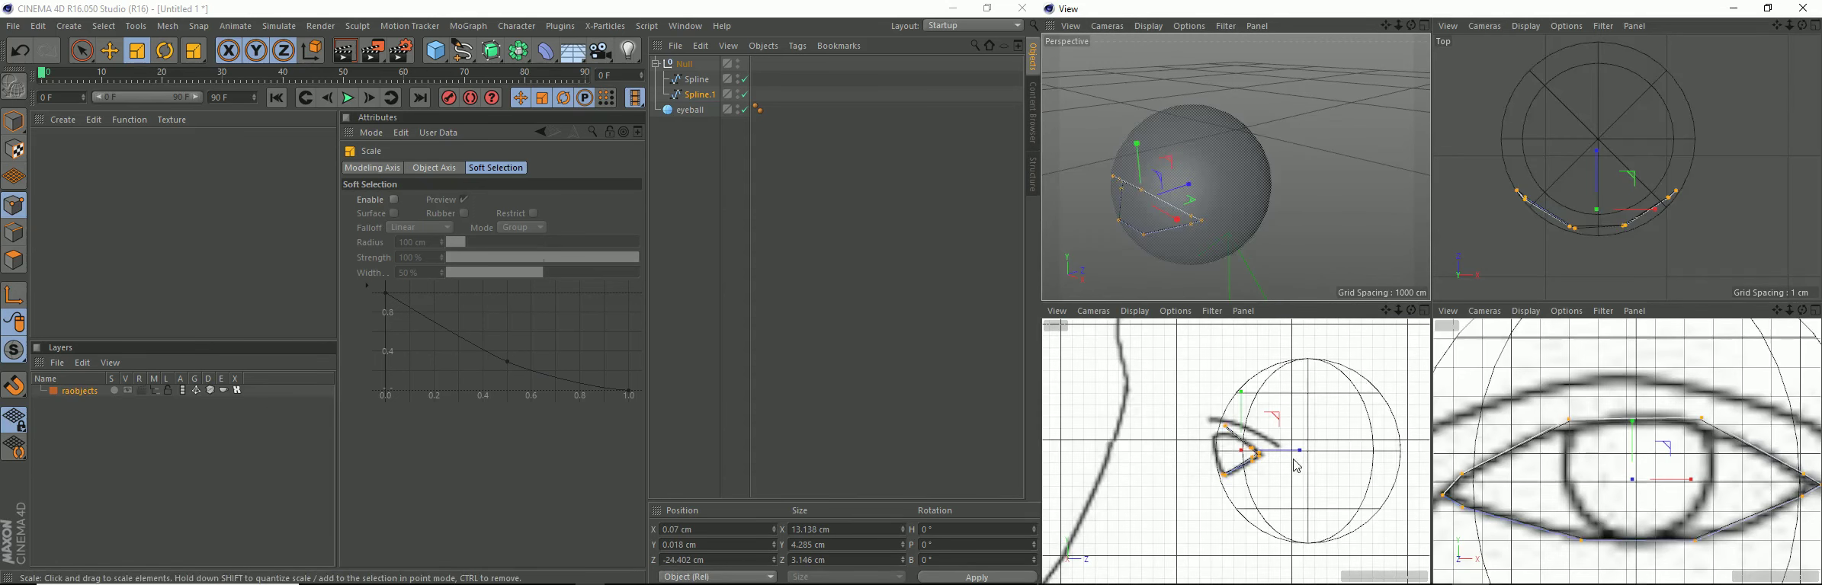
pyautogui.middleClick(1211, 423)
pyautogui.middleClick(1652, 193)
pyautogui.middleClick(1651, 192)
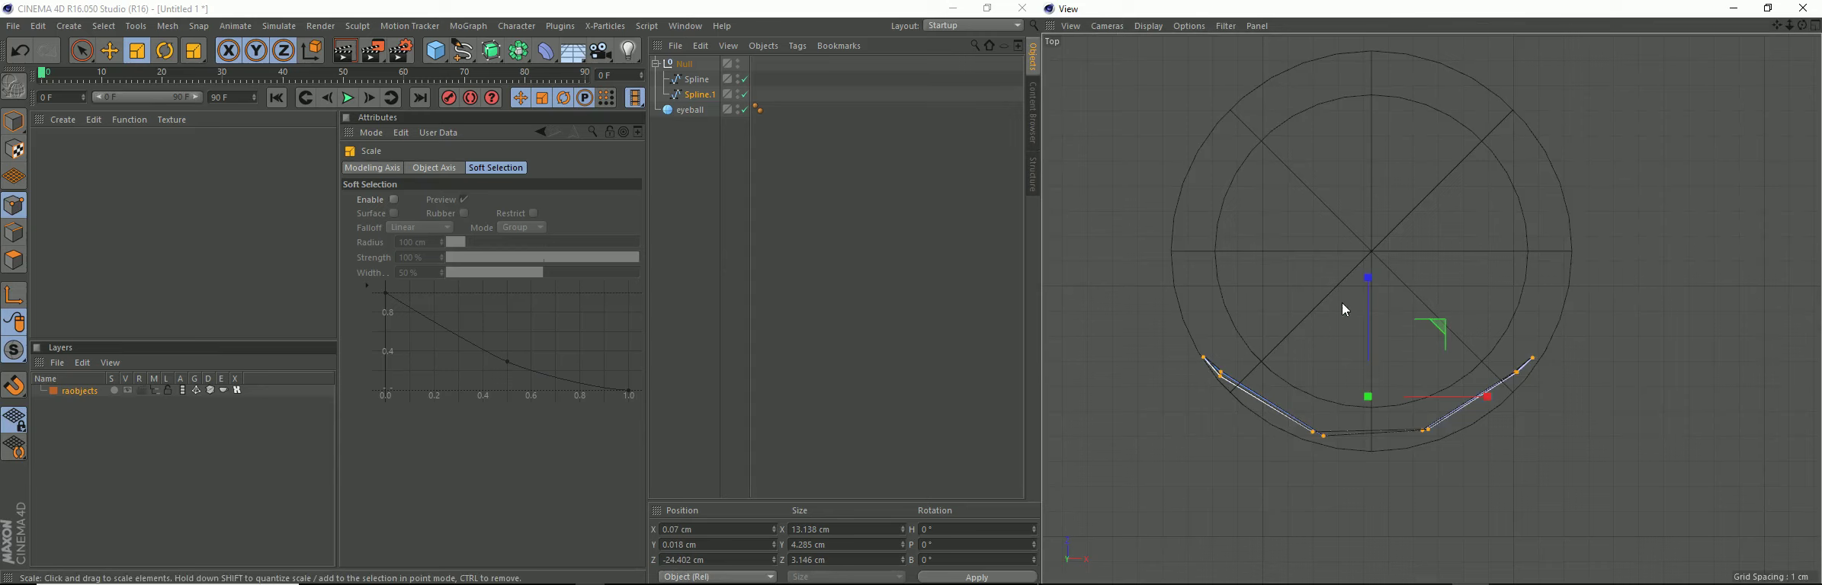
pyautogui.press('e')
pyautogui.scroll(3, 1564, 306)
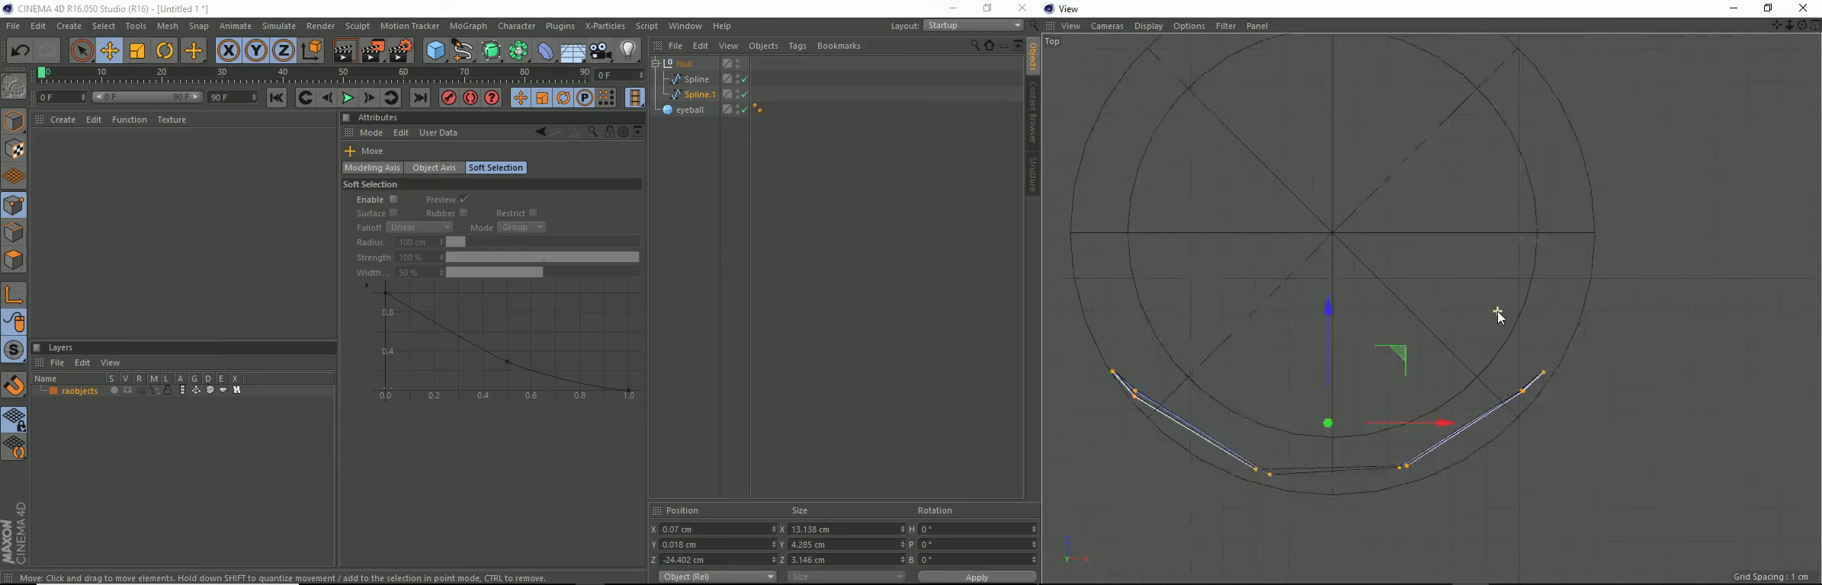
pyautogui.keyDown('alt'); pyautogui.moveTo(1420, 345); pyautogui.dragTo(1528, 302, button='middle'); pyautogui.keyUp('alt')
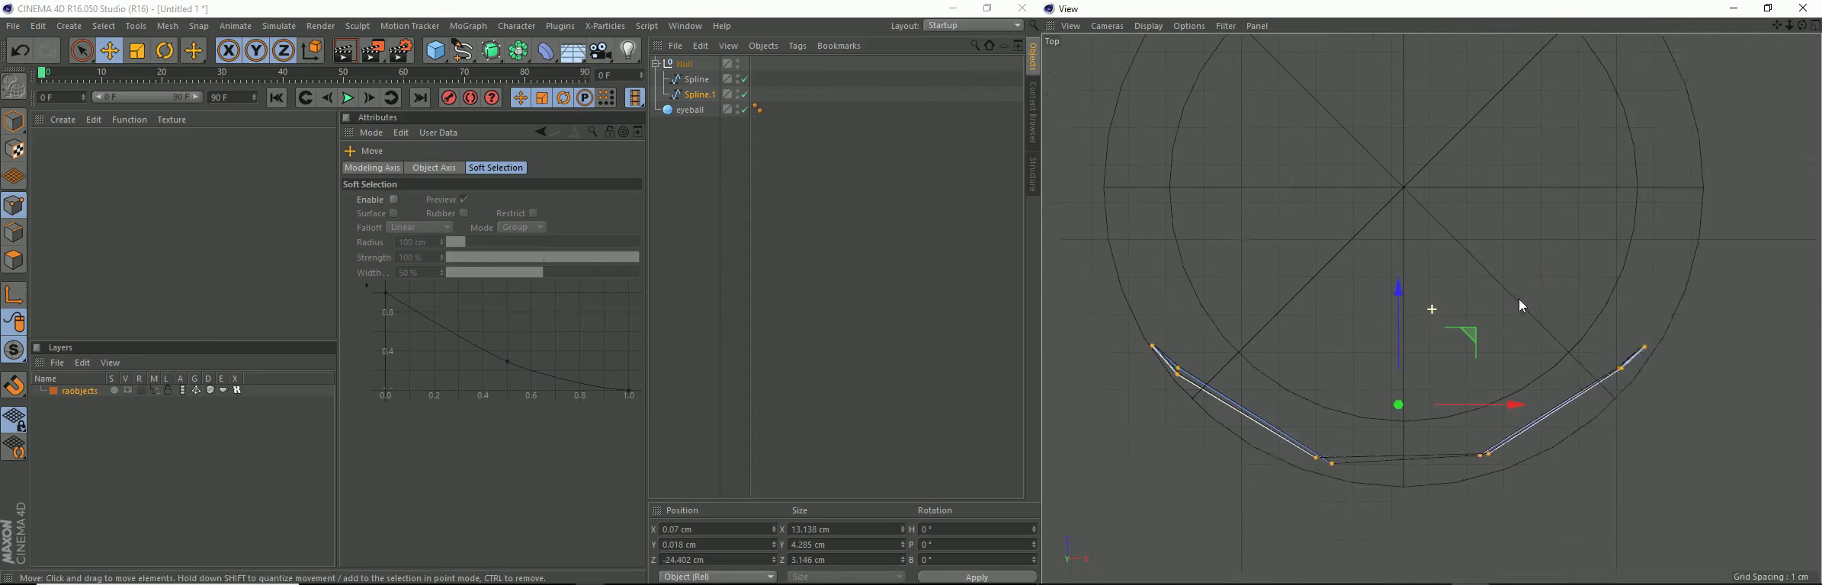
# Step: Push Spline.1's points outward from the sphere to Z -24.544 cm, then restore four views
pyautogui.moveTo(1413, 278); pyautogui.dragTo(1416, 285)
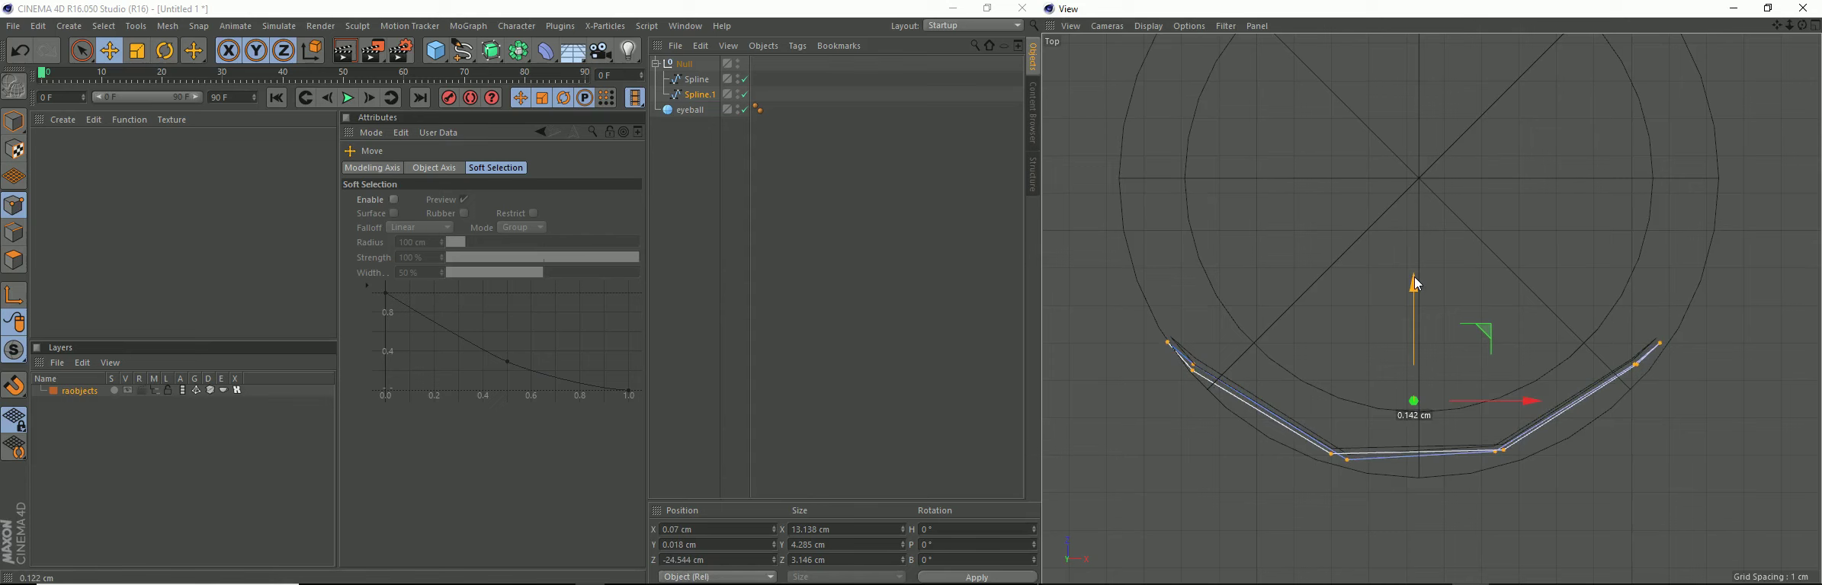
pyautogui.moveTo(1416, 285); pyautogui.dragTo(1413, 276)
pyautogui.middleClick(1395, 251)
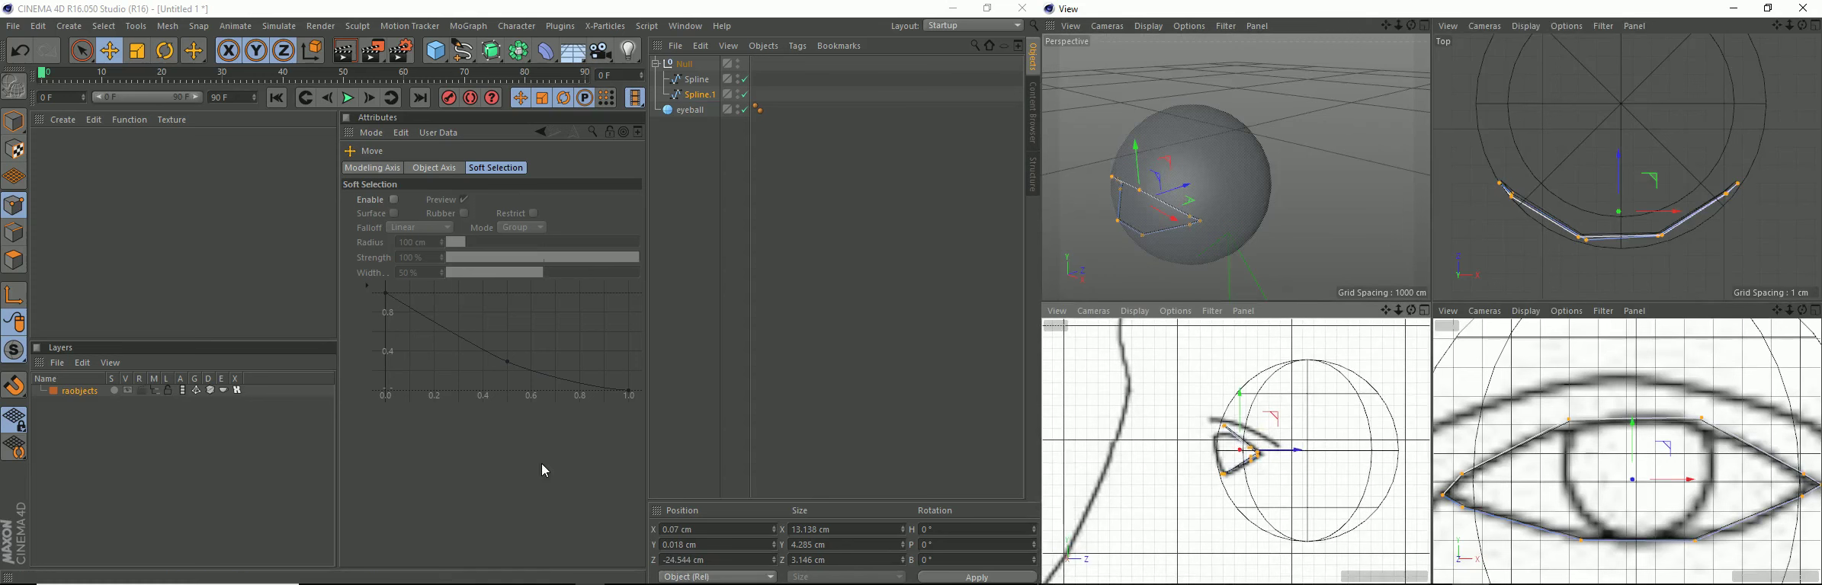
pyautogui.hotkey('alt', 'Tab')
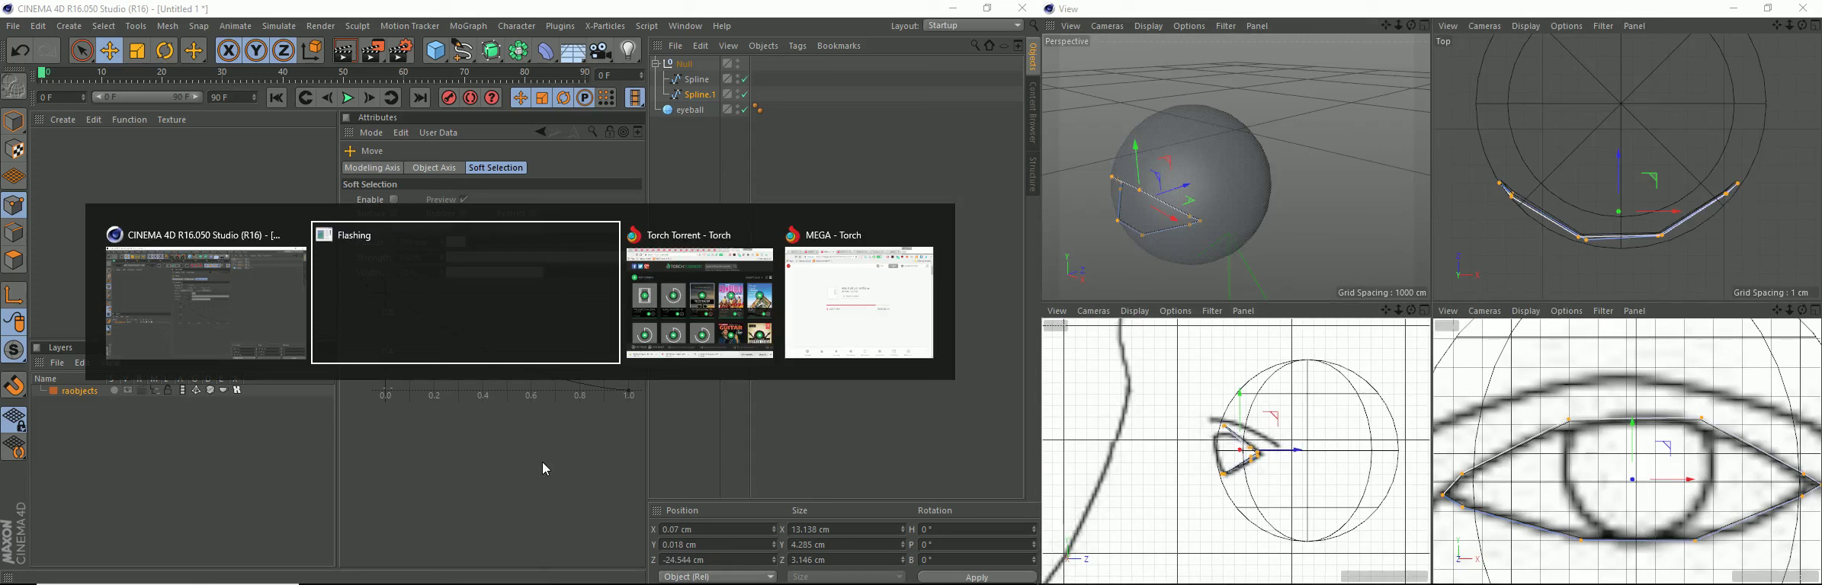
pyautogui.hotkey('alt', 'Tab')
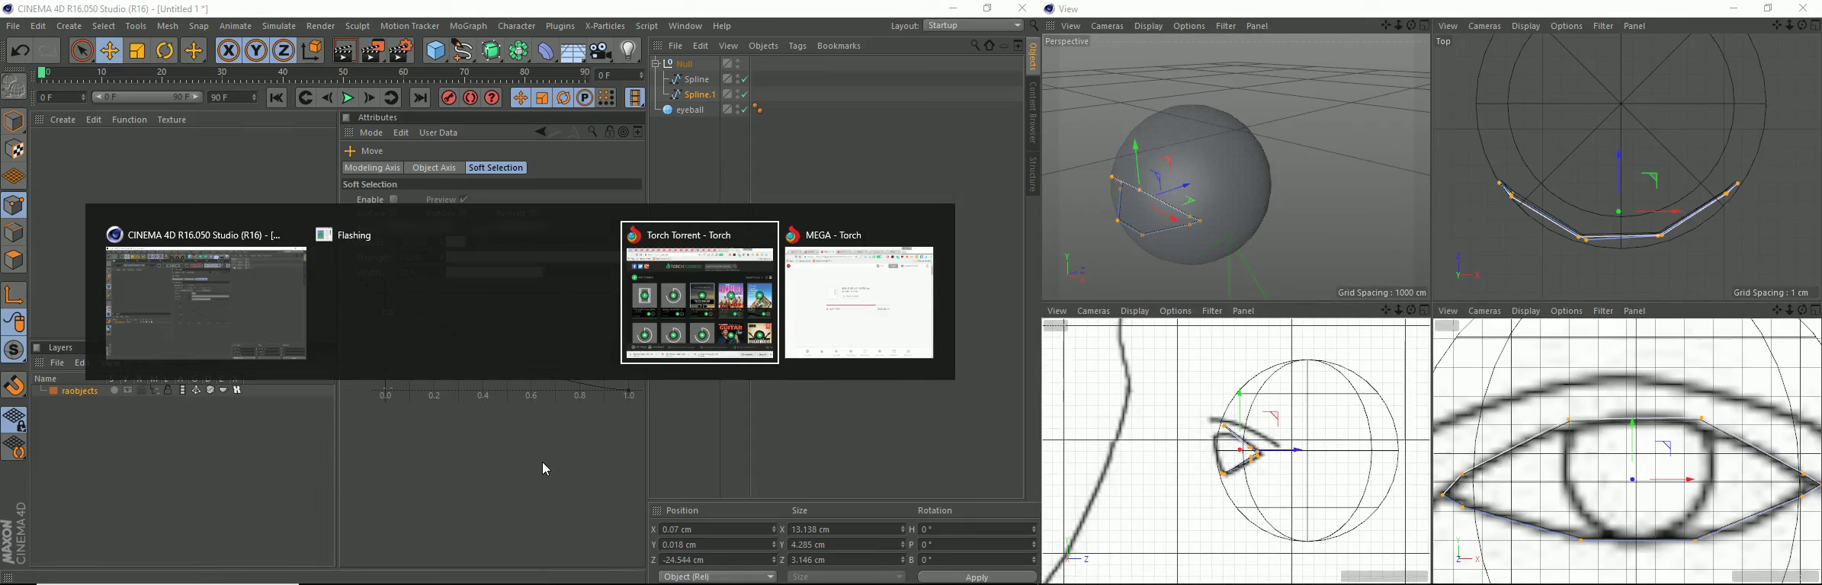
pyautogui.hotkey('alt', 'Tab')
pyautogui.hotkey('alt', 'Tab')
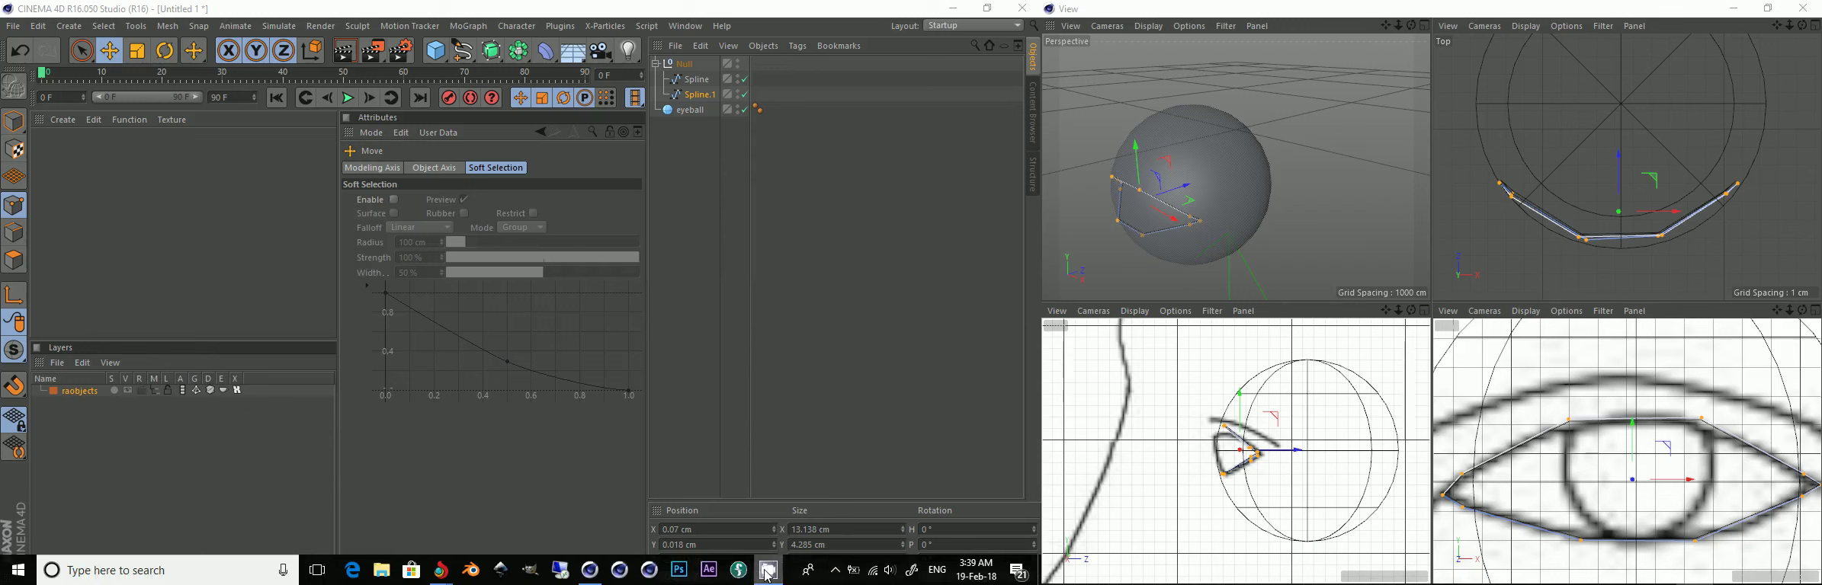
pyautogui.moveTo(768, 569)
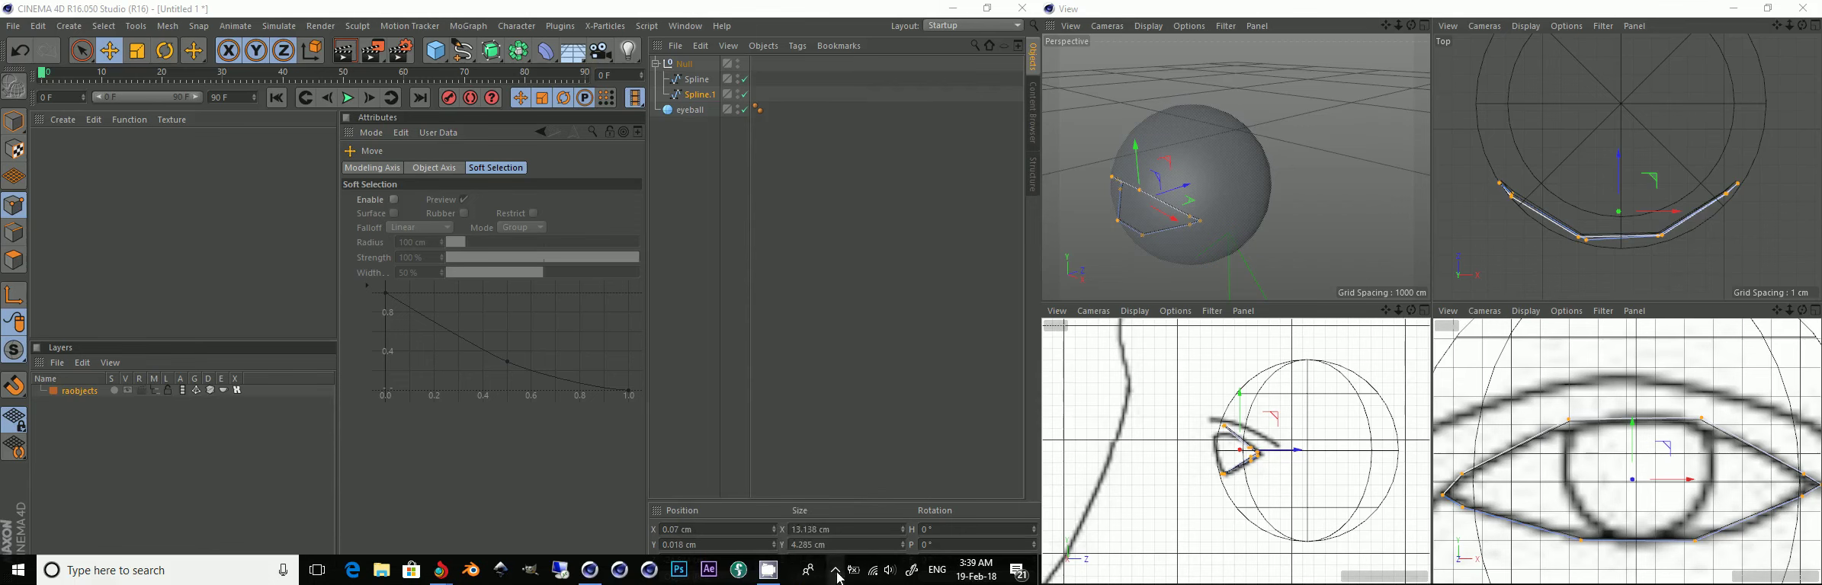
pyautogui.click(835, 570)
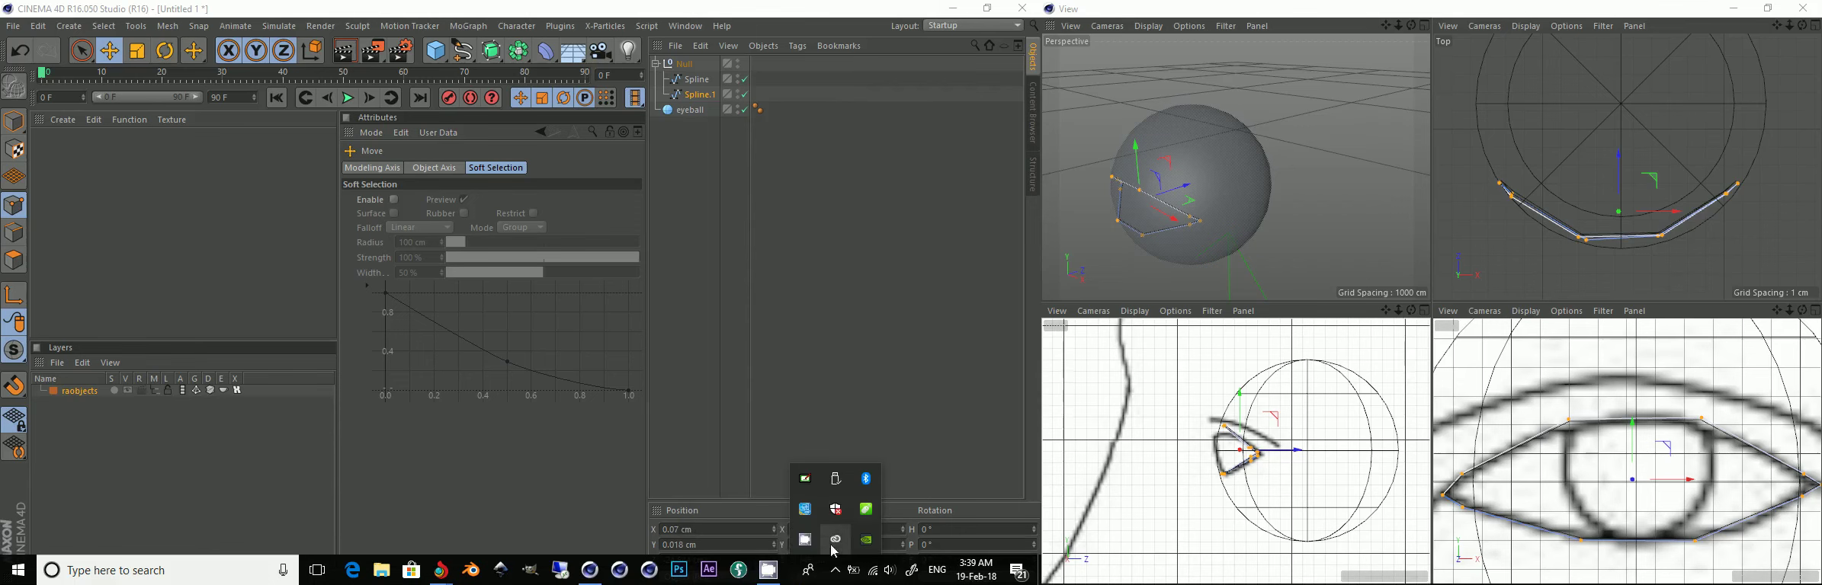